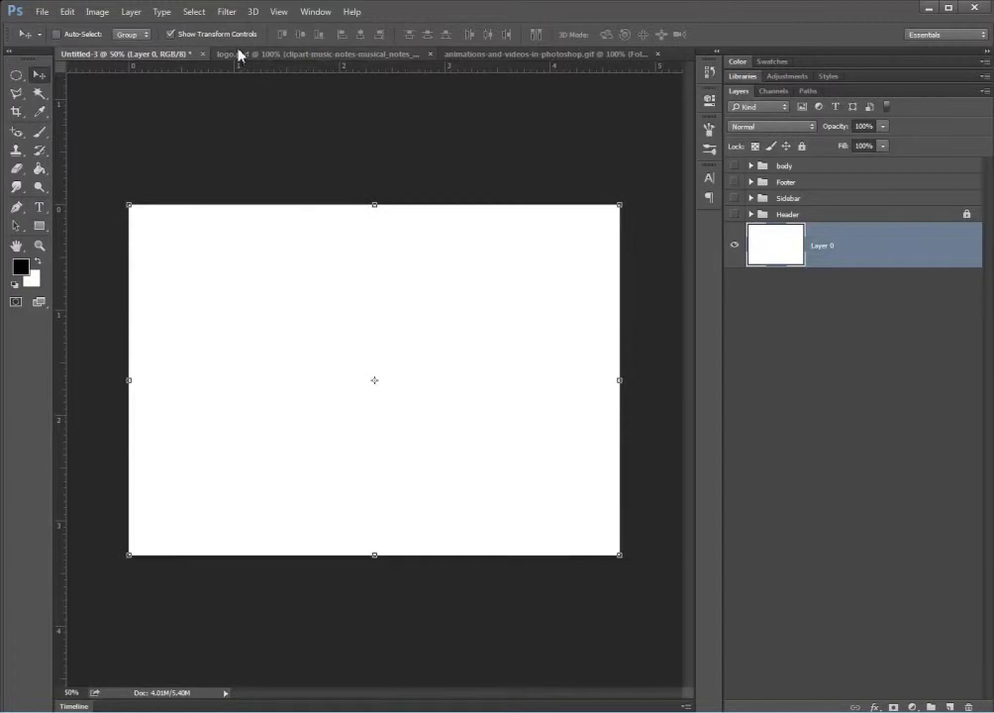
Swap the foreground and background colours, and sample the record label's blue (#006182) in logo.psd as the foreground colour
click(38, 263)
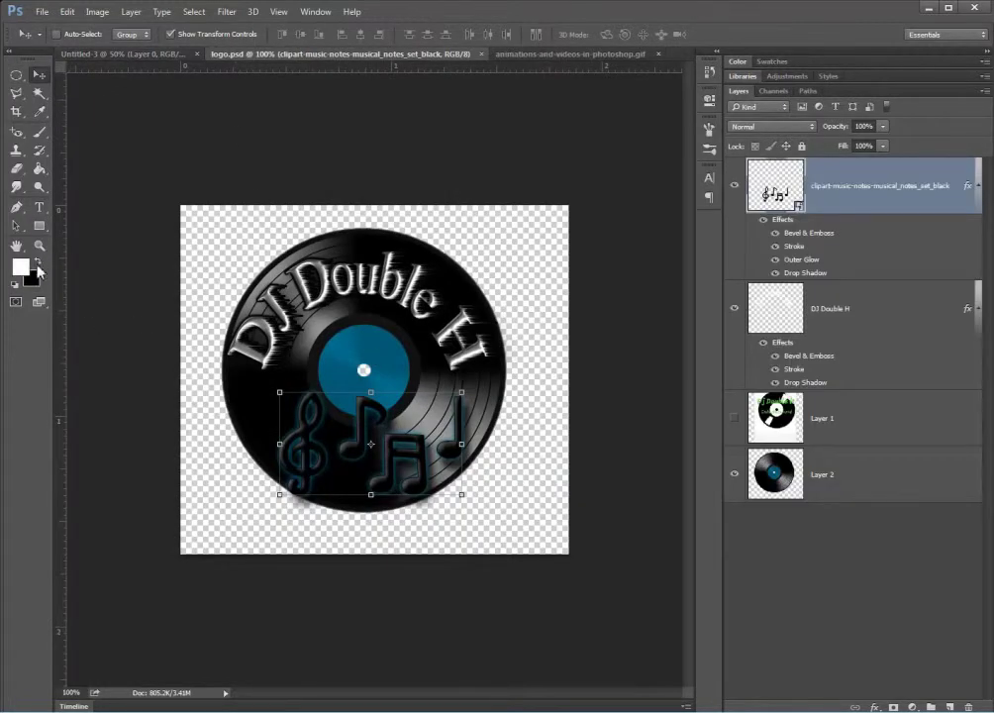
click(20, 265)
click(363, 336)
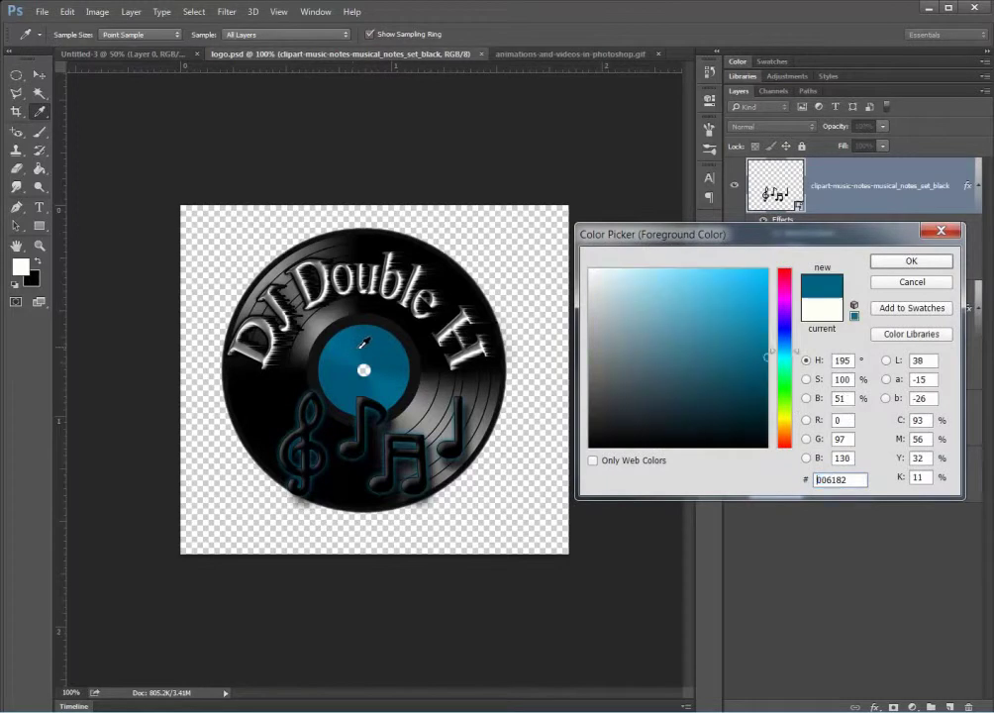
click(902, 262)
key(v)
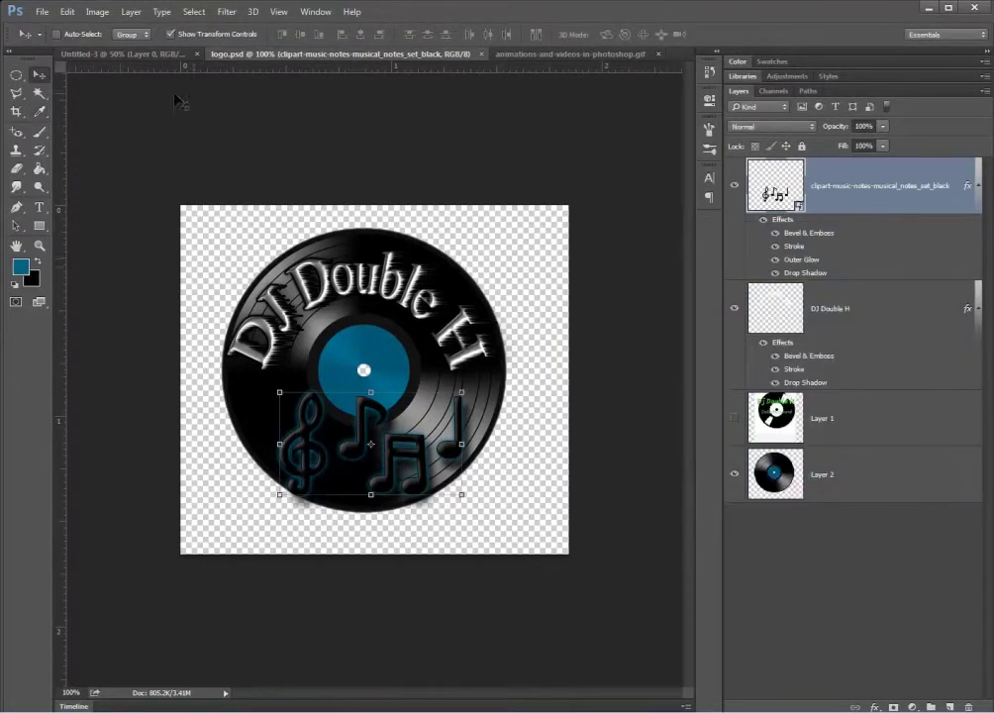
Fill Layer 0 of the Untitled-3 document with a linear gradient from blue at the top to black toward the bottom
click(116, 53)
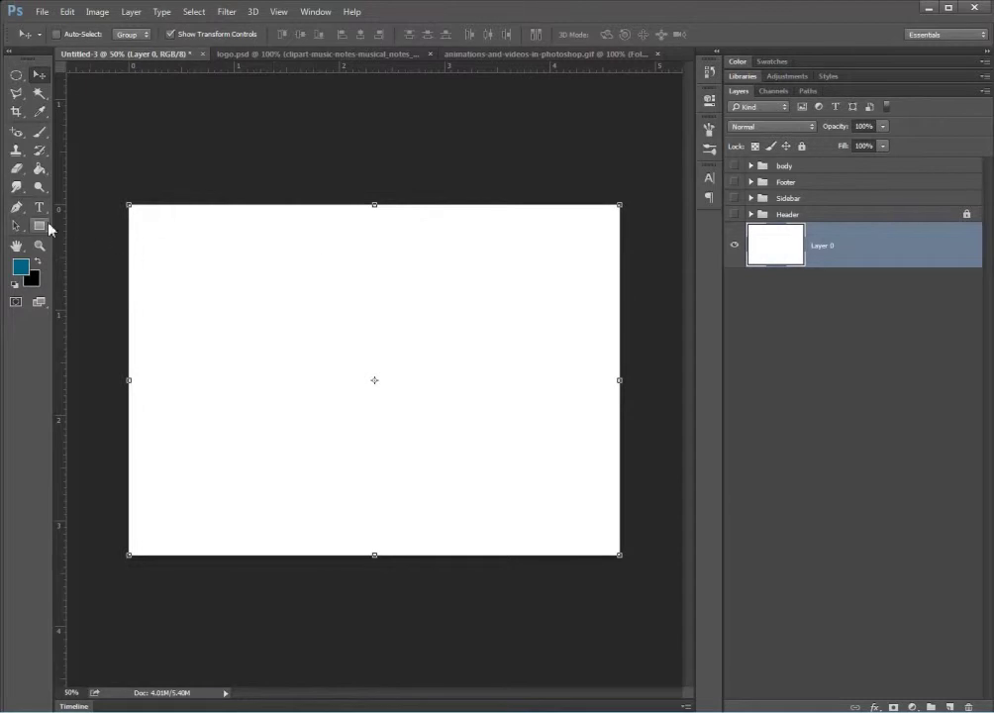
click(45, 174)
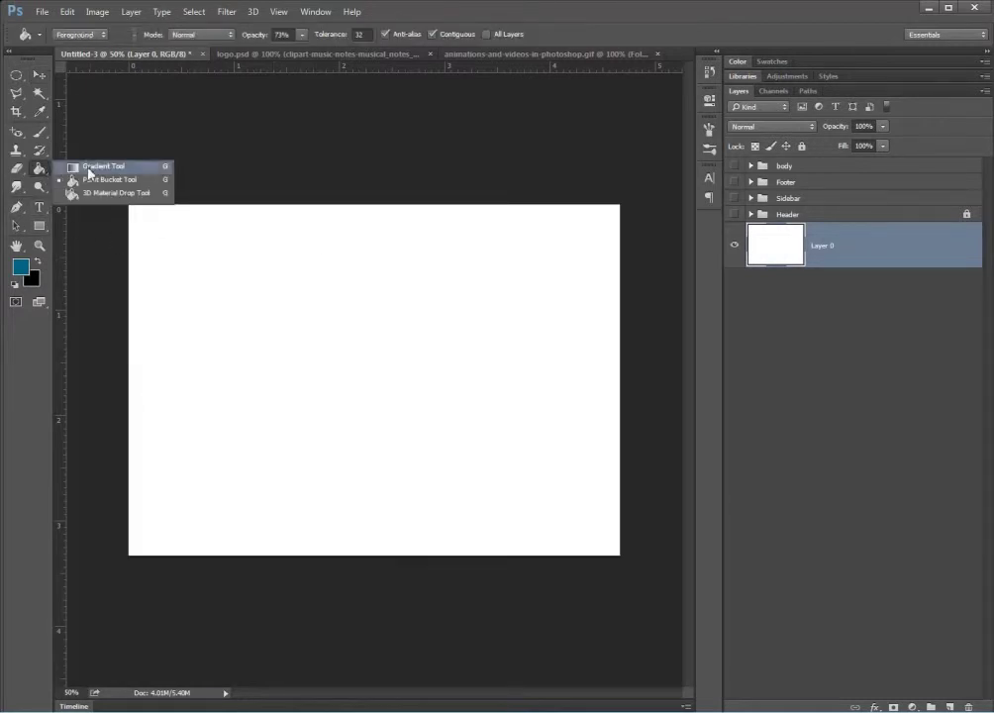
click(72, 165)
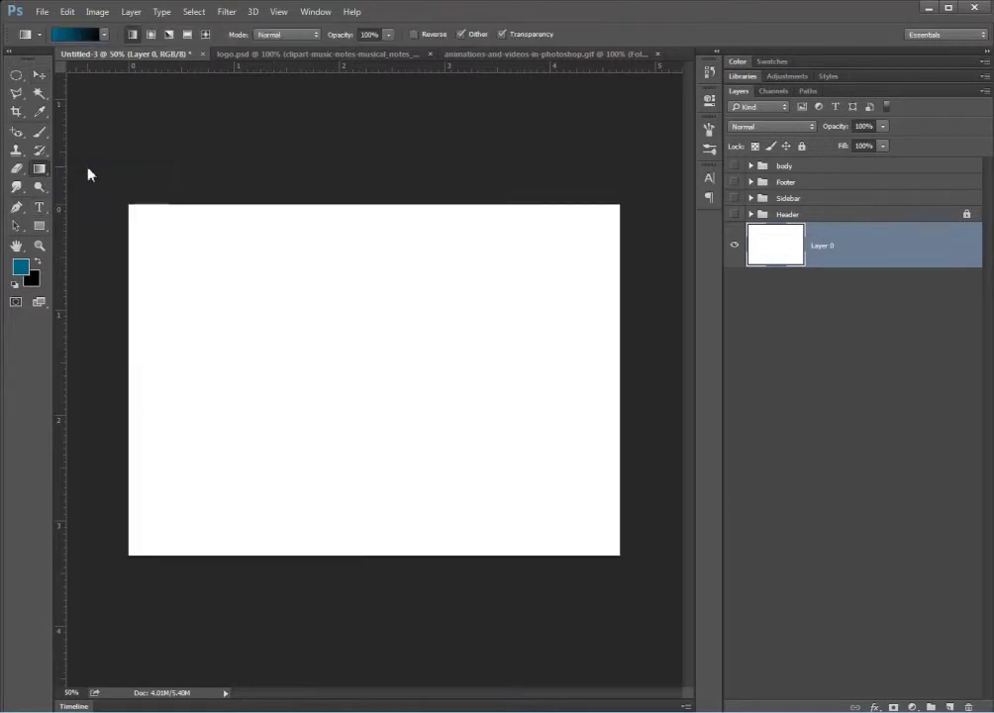
click(105, 35)
click(105, 35)
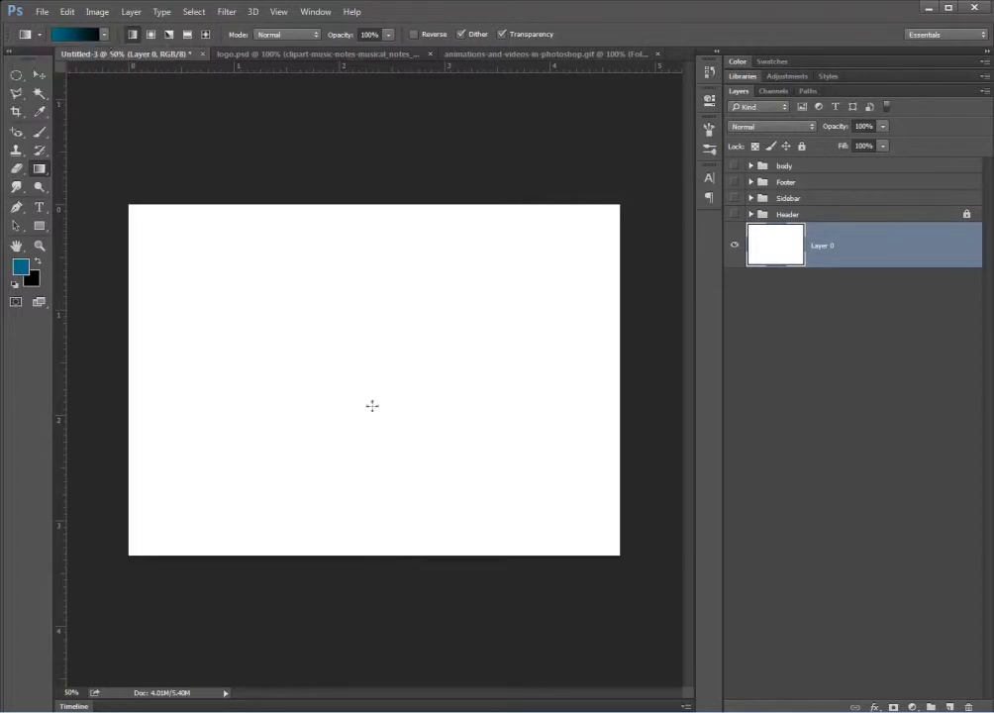
drag(382, 366, 319, 432)
drag(348, 356, 351, 429)
drag(360, 342, 355, 402)
drag(346, 349, 343, 387)
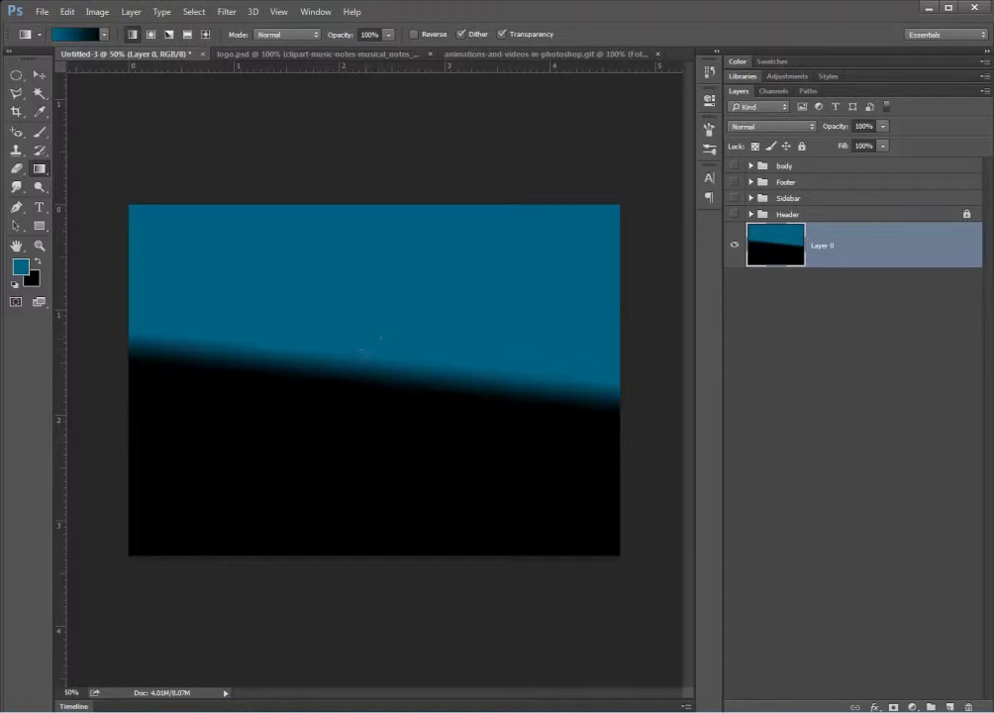
drag(366, 417, 344, 587)
drag(376, 265, 376, 420)
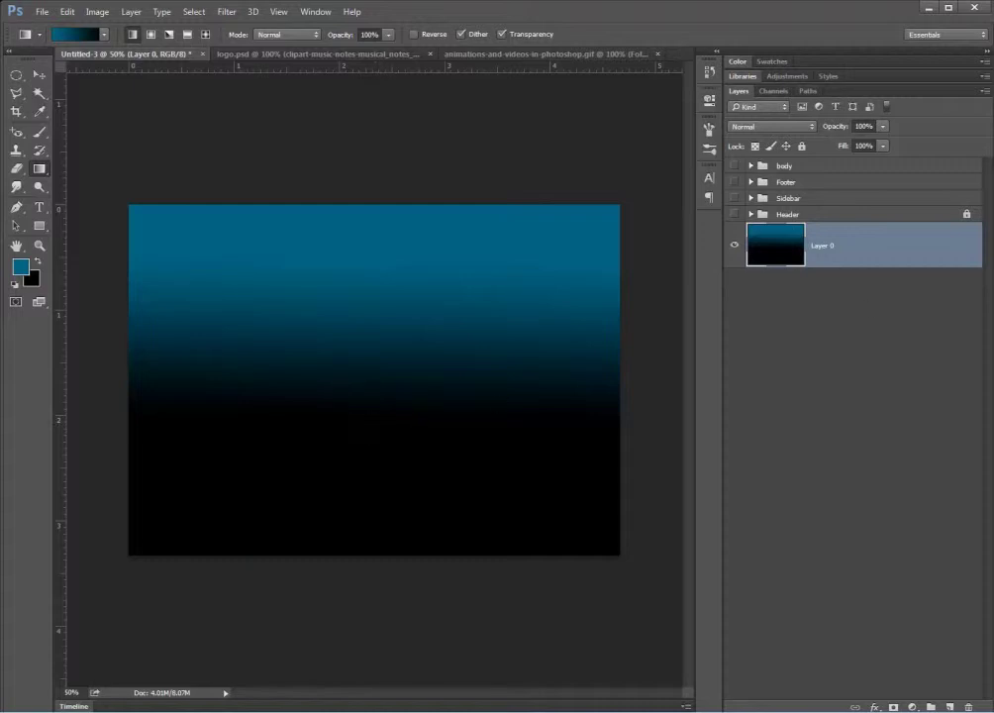
click(38, 80)
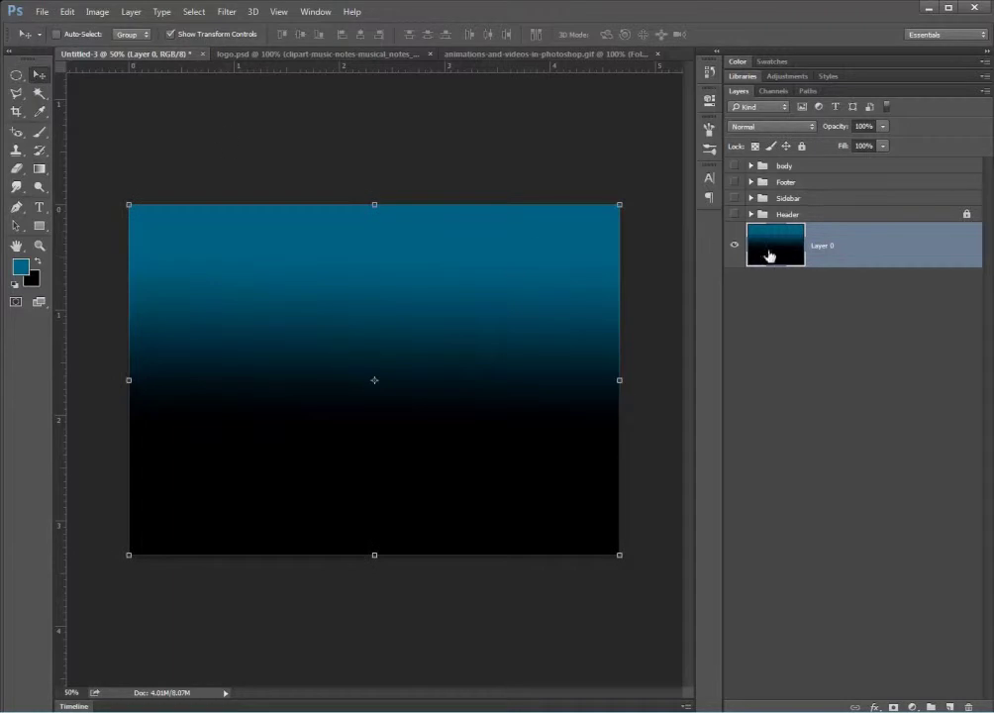
Make the Header, Sidebar, Footer and body layer groups visible
click(734, 214)
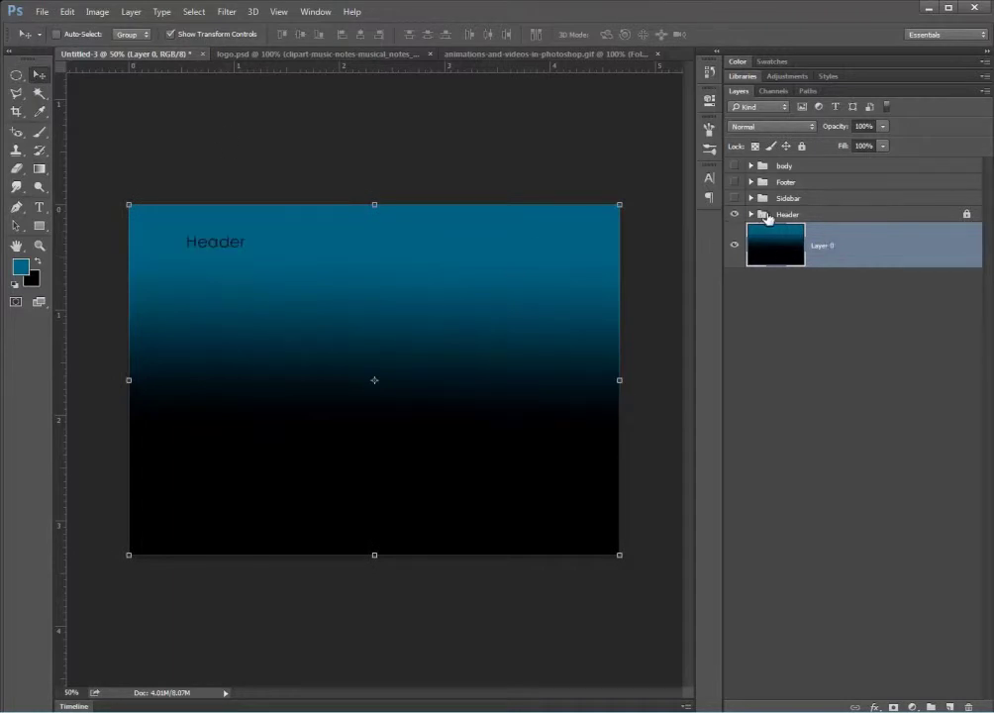
click(788, 199)
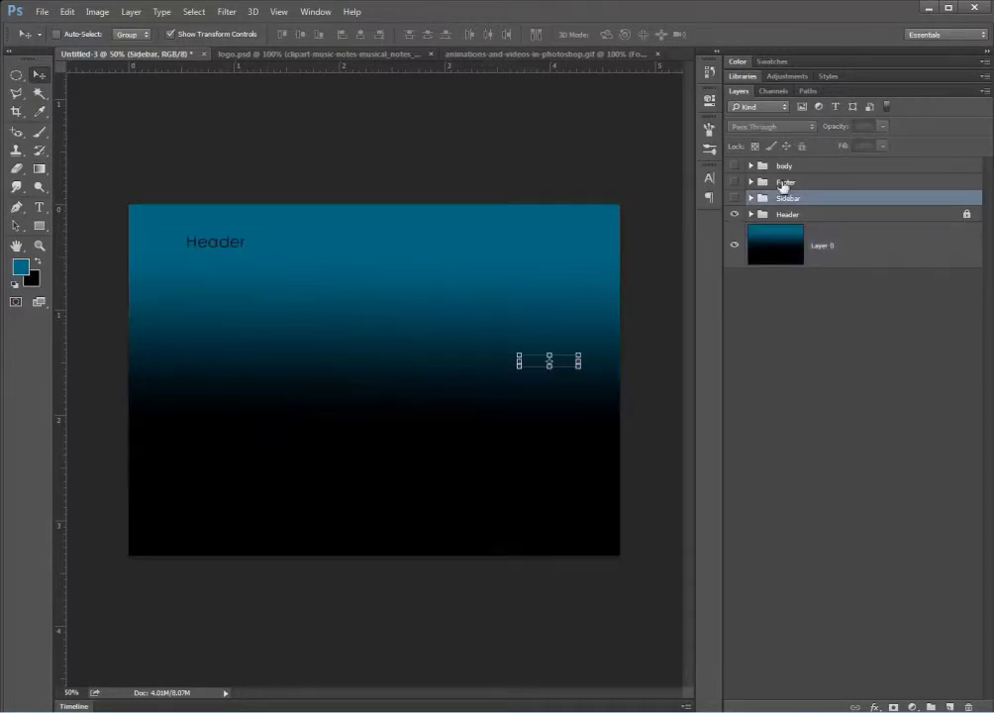
drag(738, 197, 742, 168)
Lock the body, Footer and Sidebar groups and the gradient background Layer 0
click(785, 165)
click(802, 146)
click(786, 182)
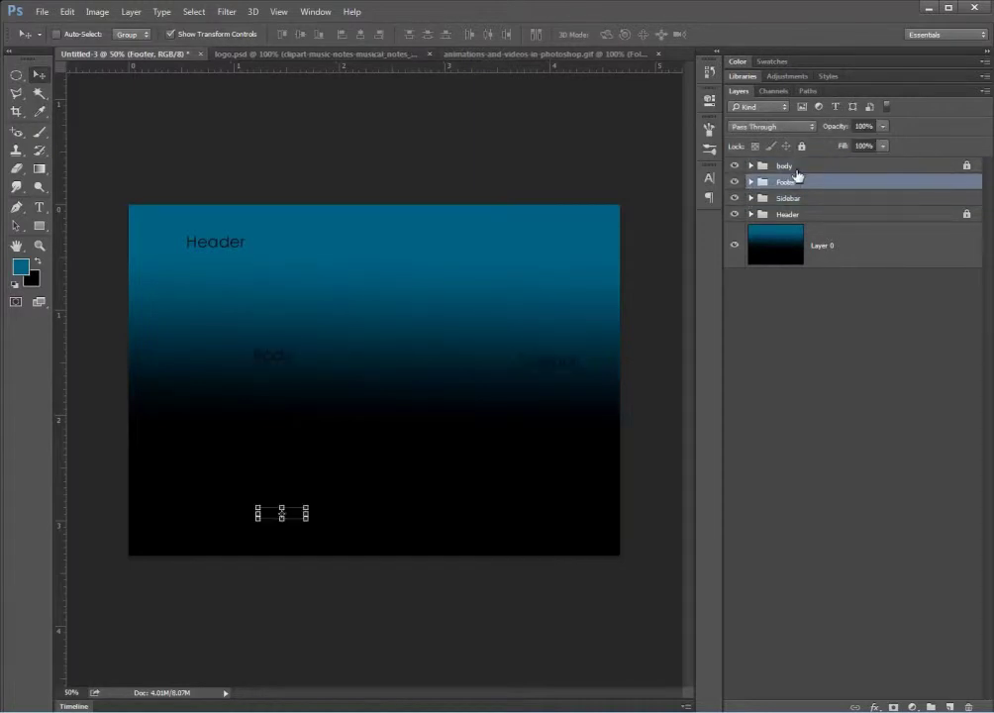
click(802, 146)
click(803, 198)
click(802, 145)
click(772, 245)
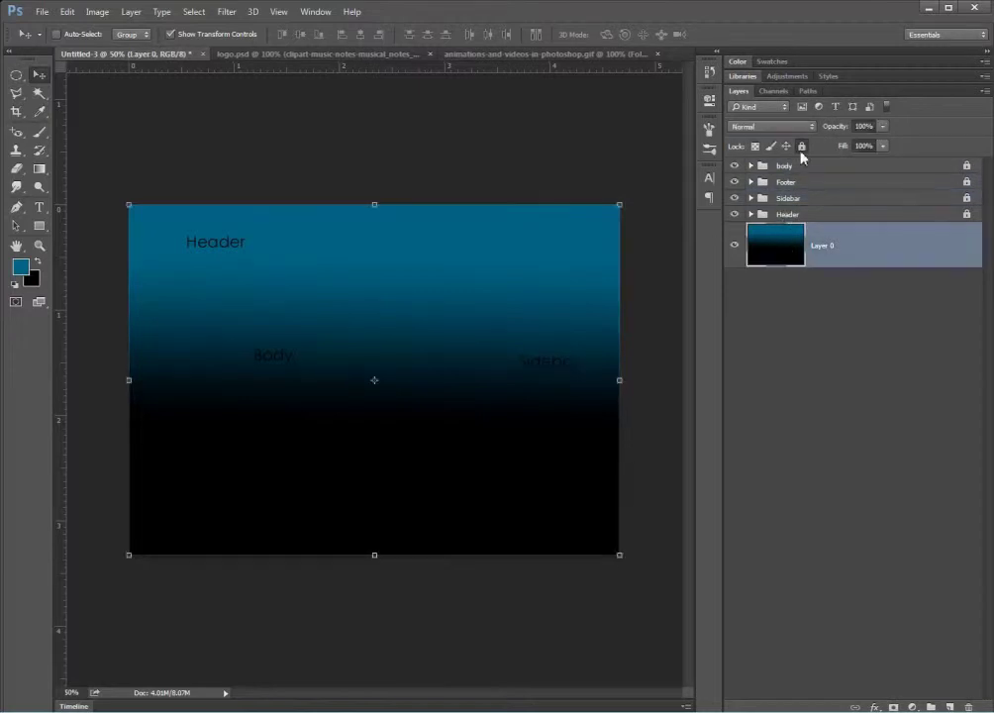
click(802, 146)
Unlock the Header group and expand it to show its contents
click(807, 214)
click(802, 146)
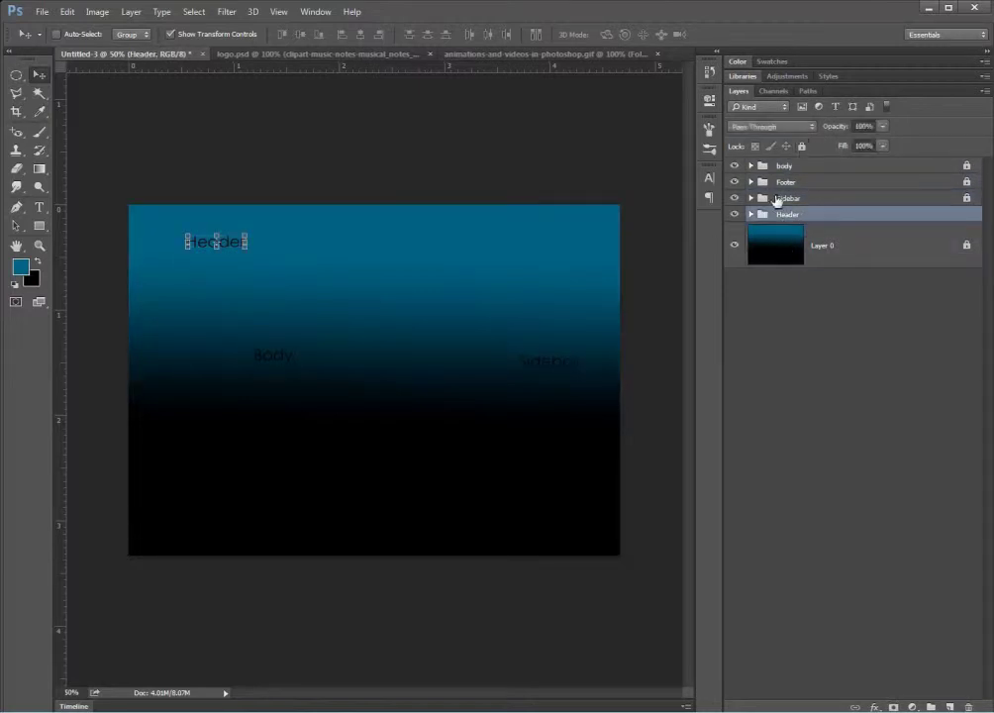
click(752, 214)
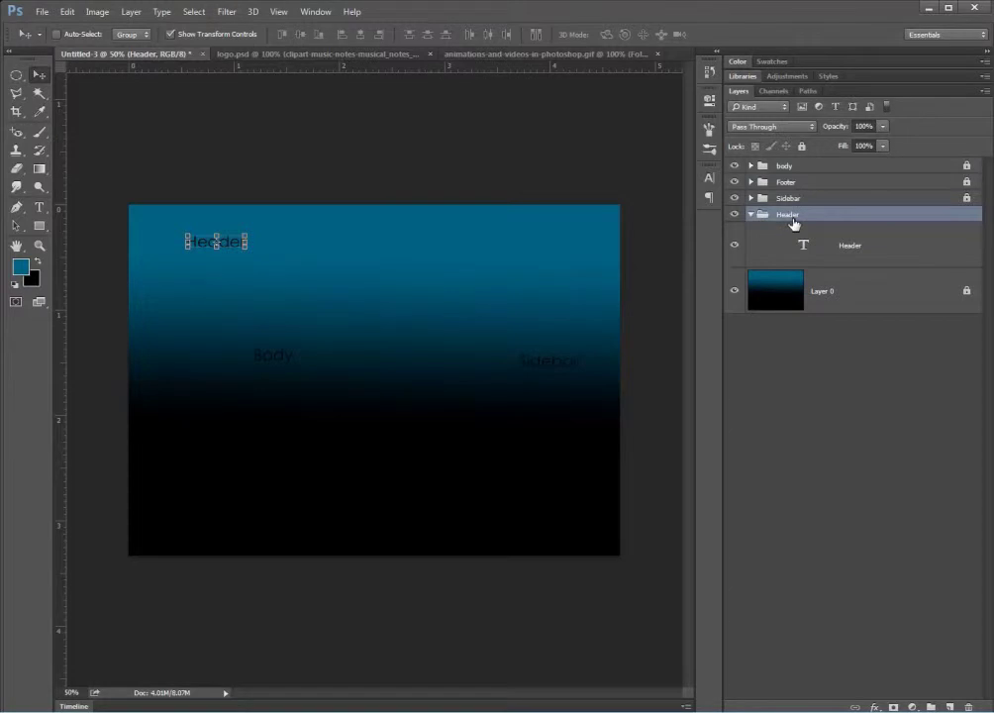
Copy the music notes, DJ Double H and Layer 2 record layers from logo.psd into the Header group of Untitled-3
click(287, 53)
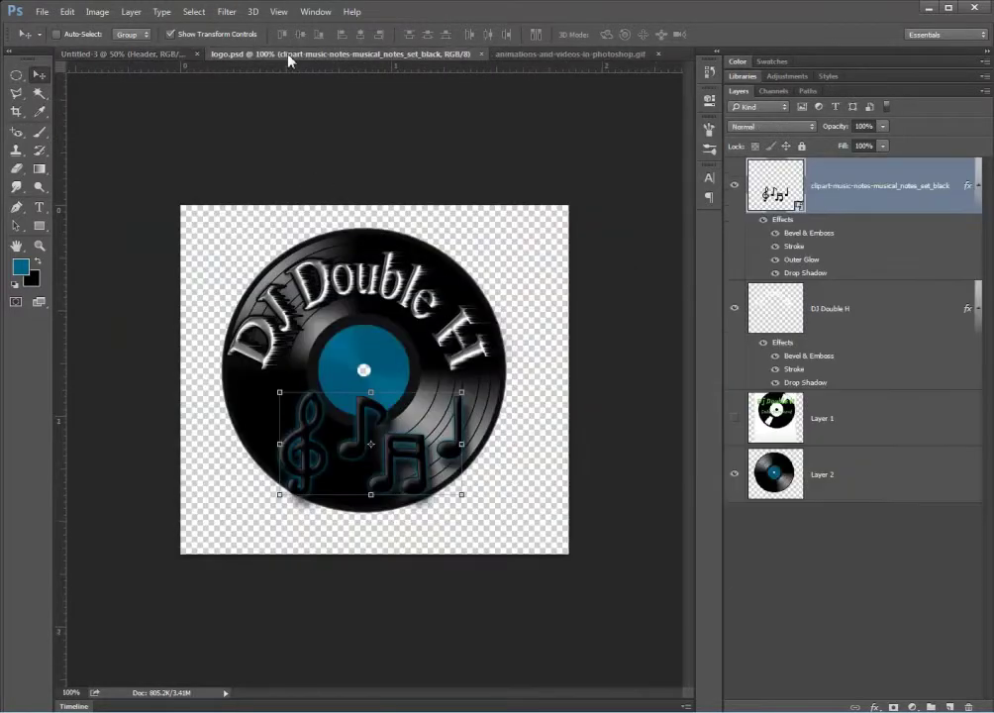
click(830, 477)
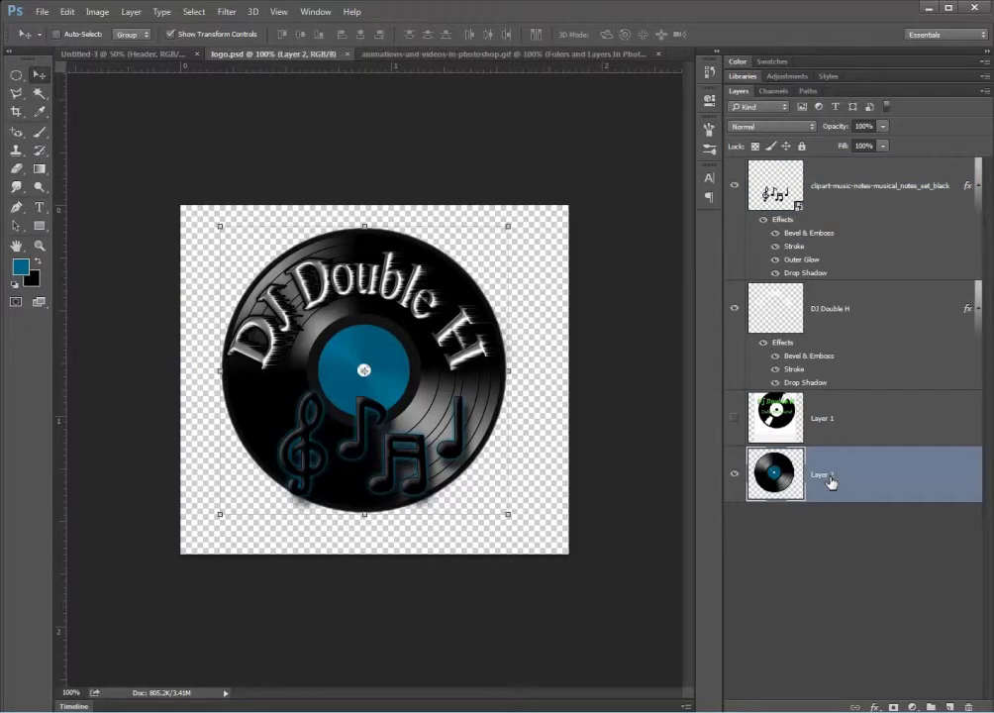
ctrl+click(859, 310)
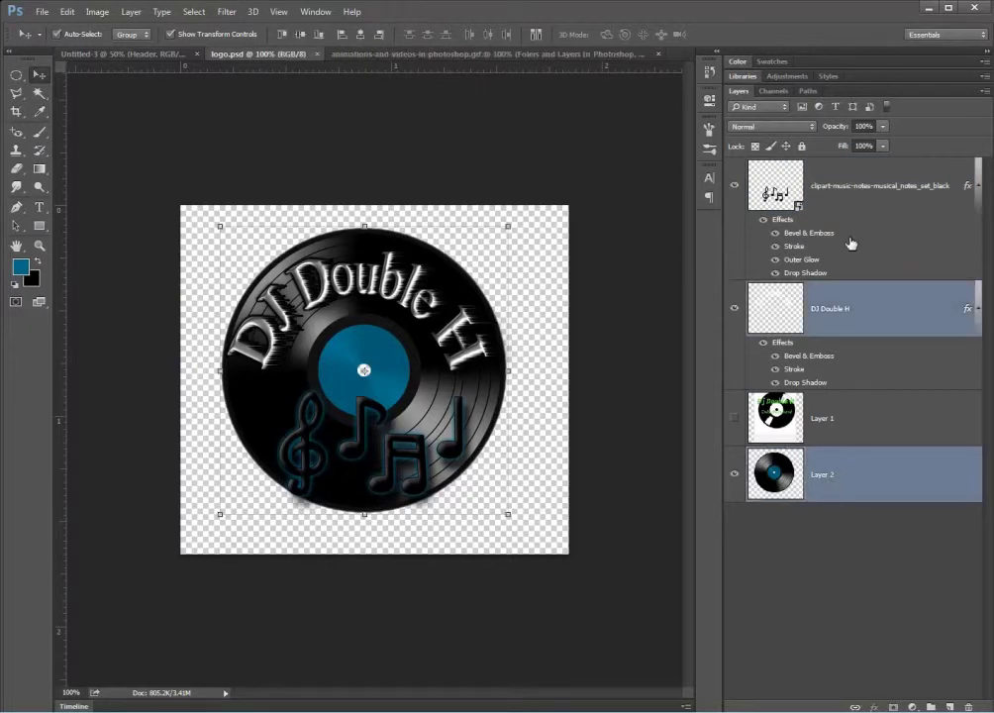
ctrl+click(860, 193)
drag(267, 226, 454, 289)
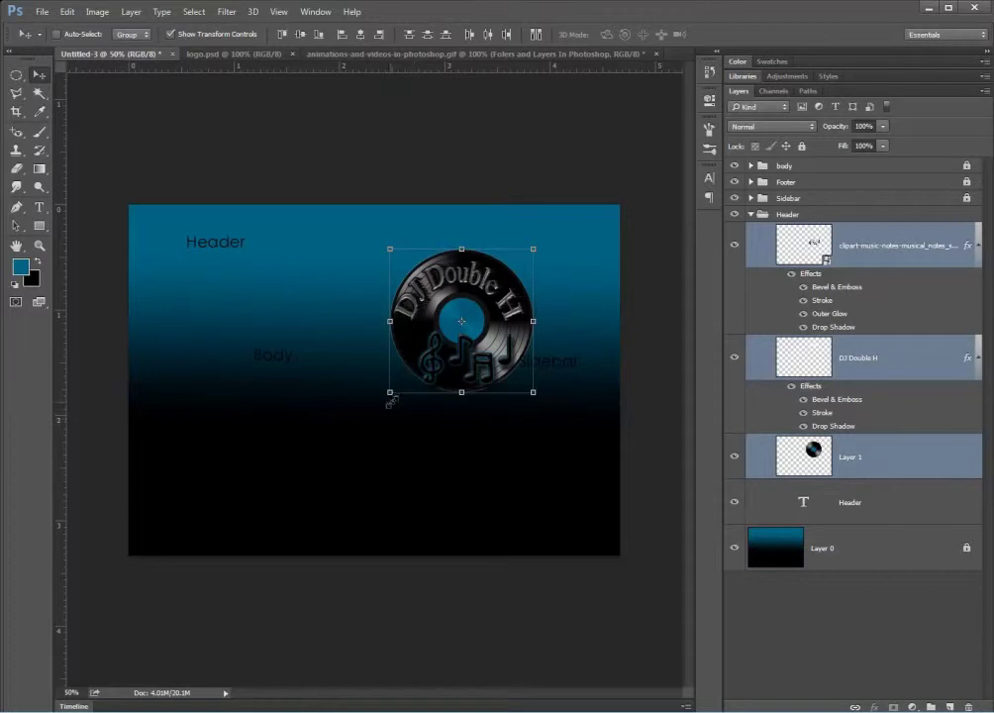
Scale the three logo layers to about 60% and apply the transformation with the logo in the canvas's upper-left corner
drag(391, 396, 447, 333)
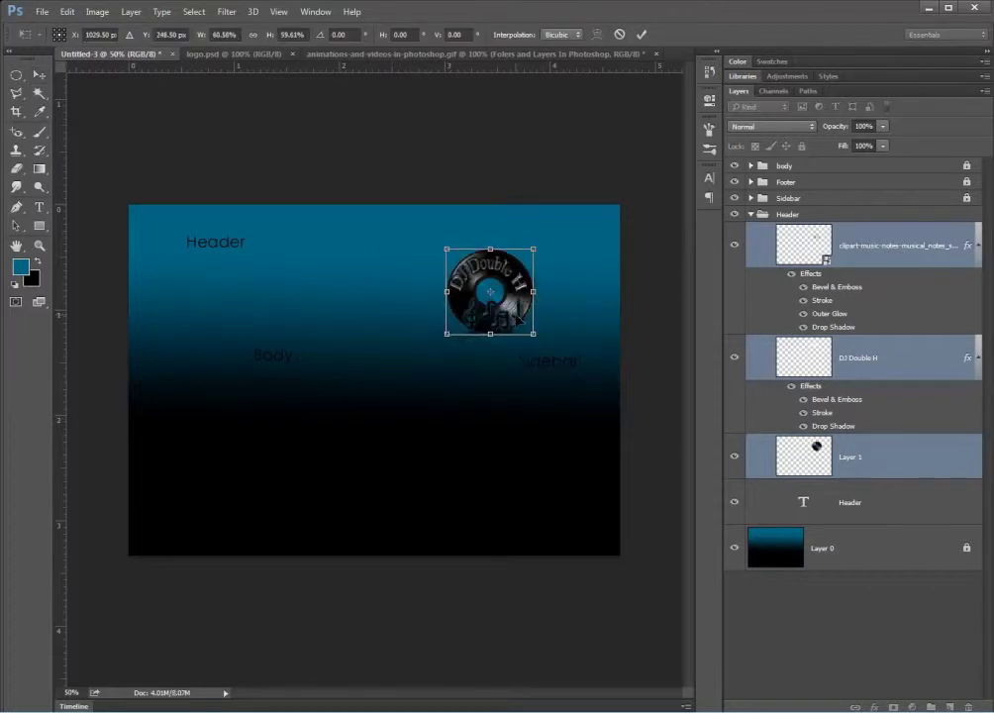
drag(524, 319, 609, 269)
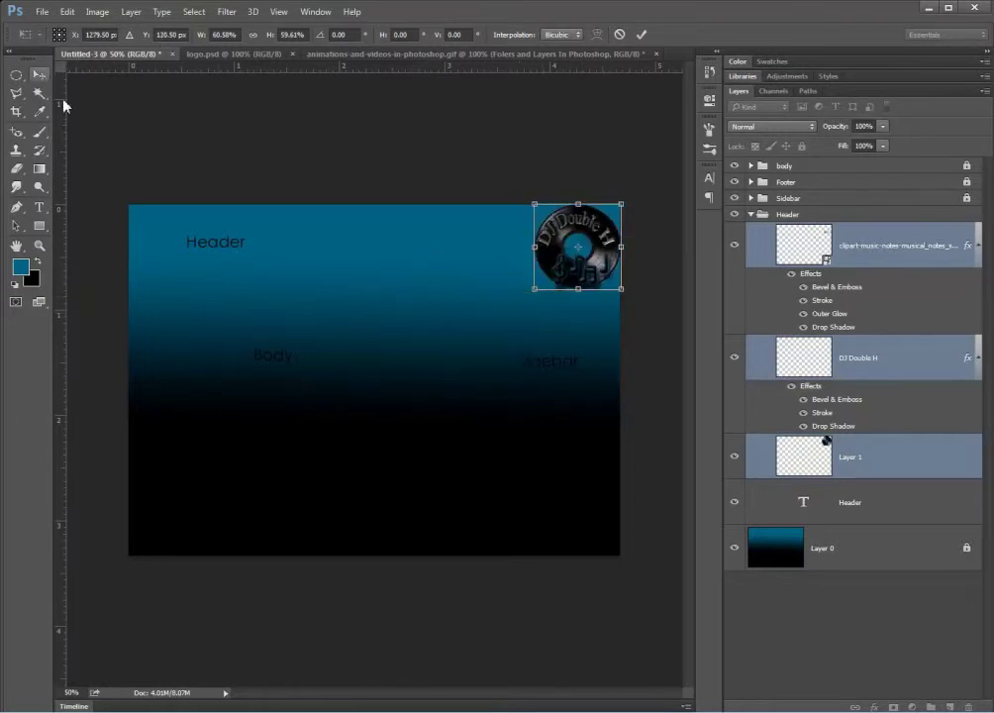
drag(555, 262, 149, 259)
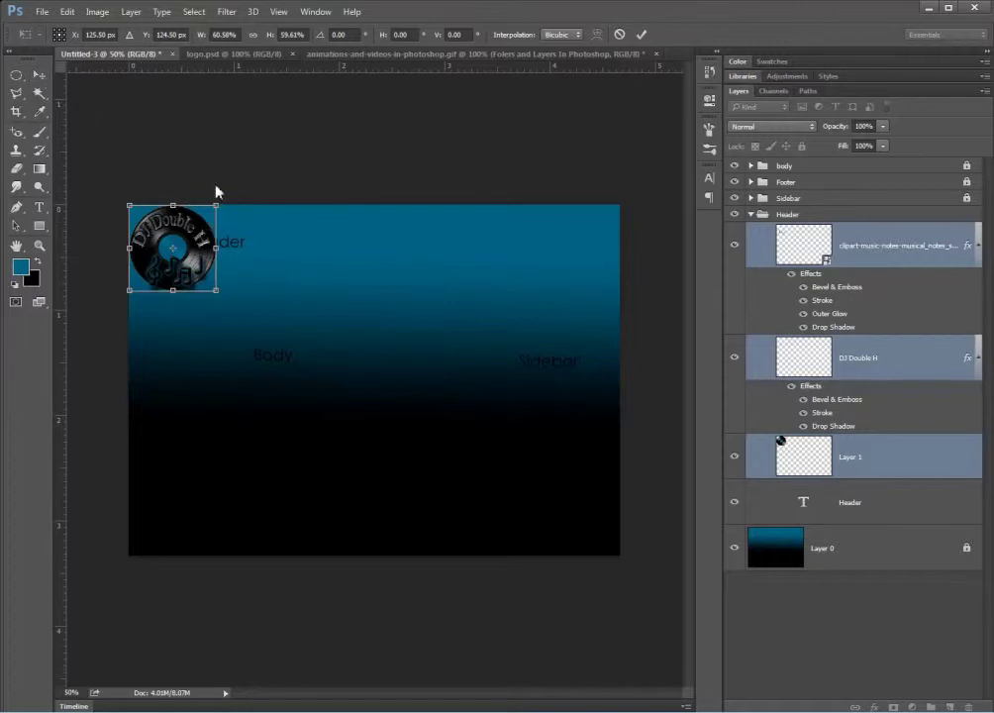
key(v)
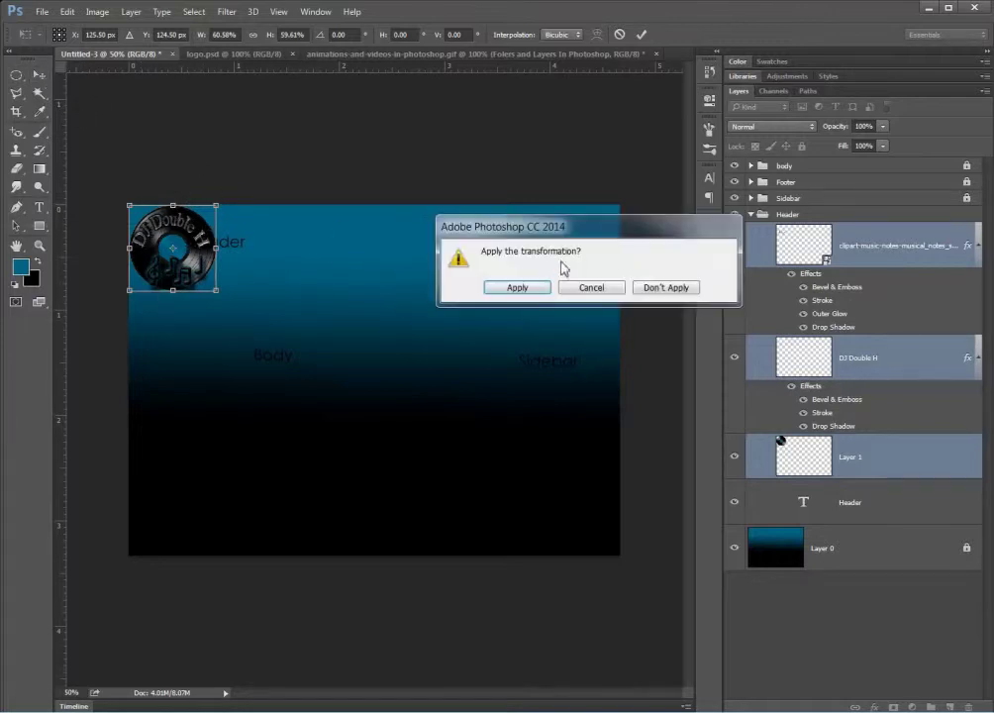
click(517, 287)
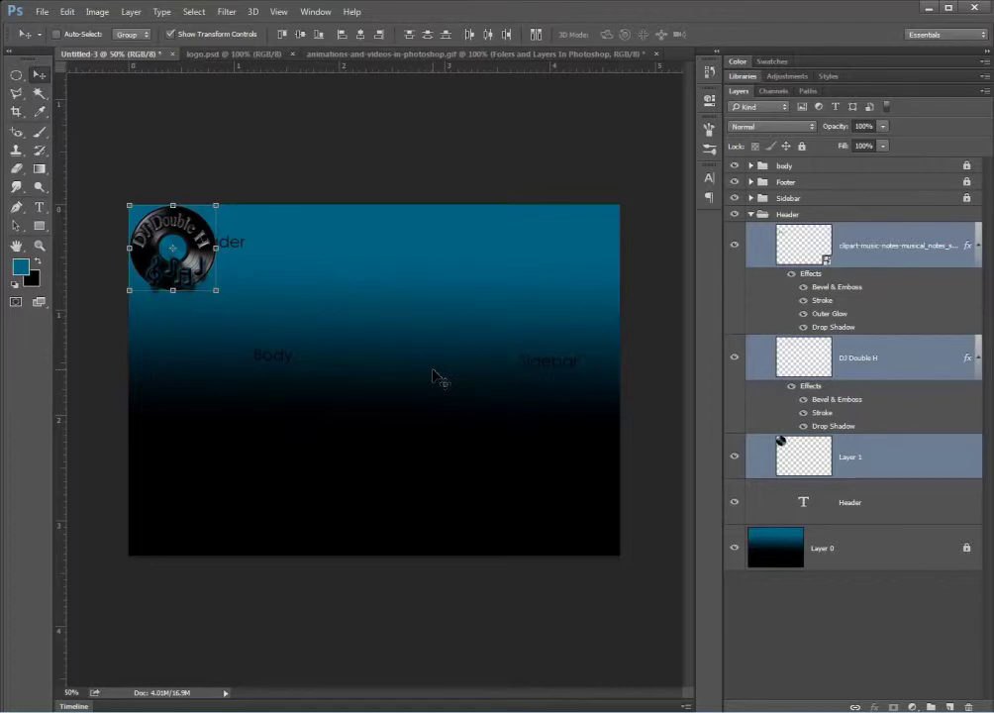
Turn off the Bevel & Emboss effect on the DJ Double H layer and compare the lettering with logo.psd
click(887, 557)
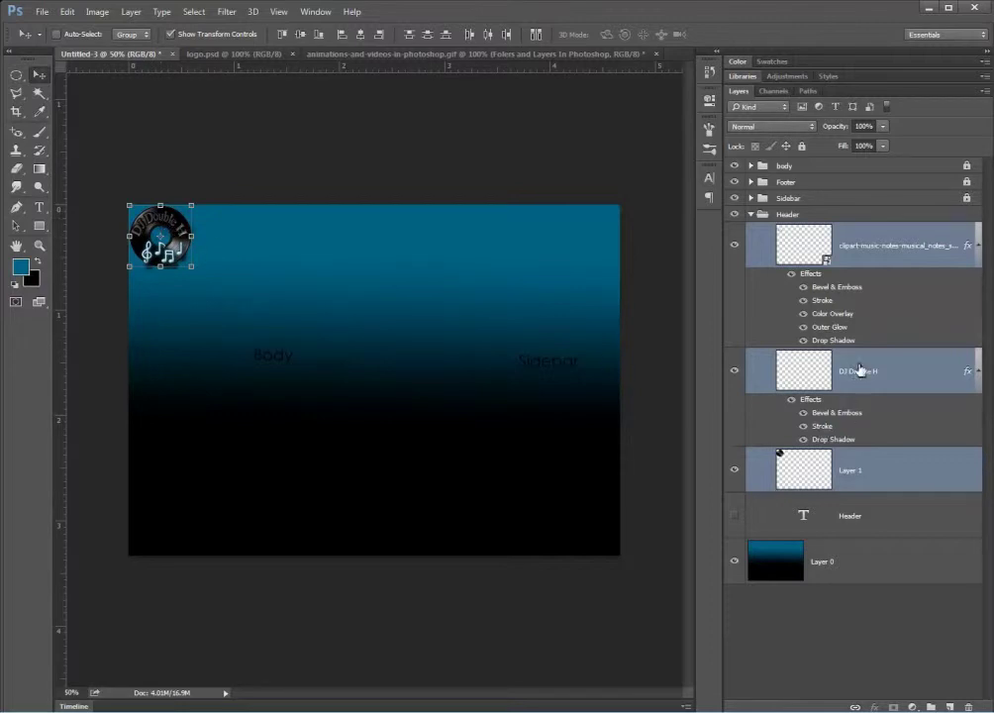
click(860, 370)
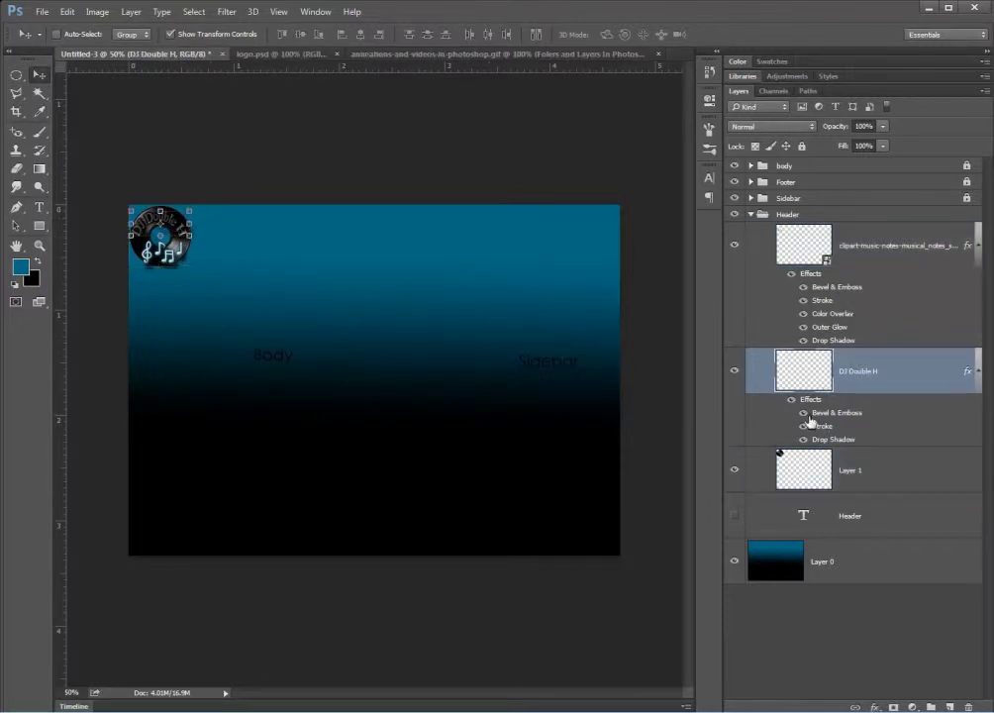
click(803, 416)
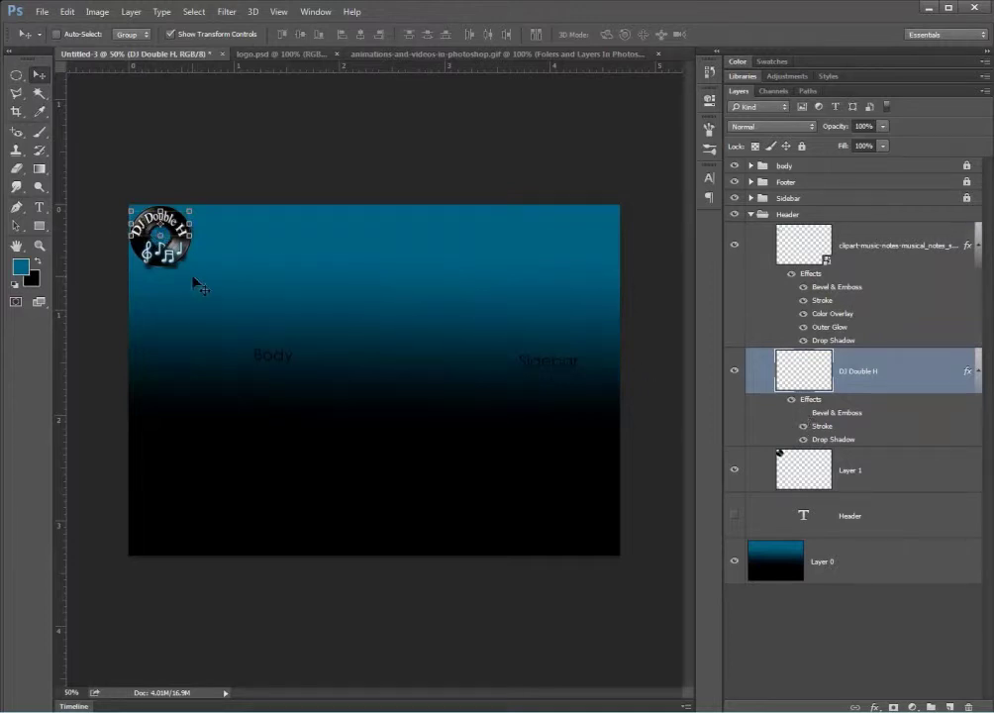
click(285, 55)
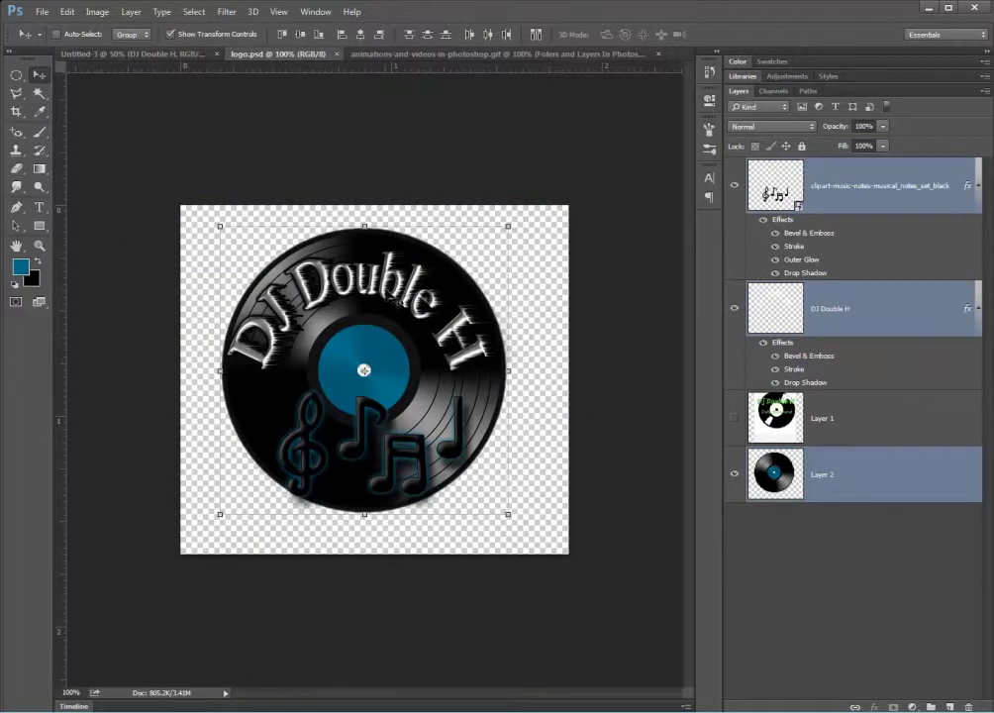
click(164, 55)
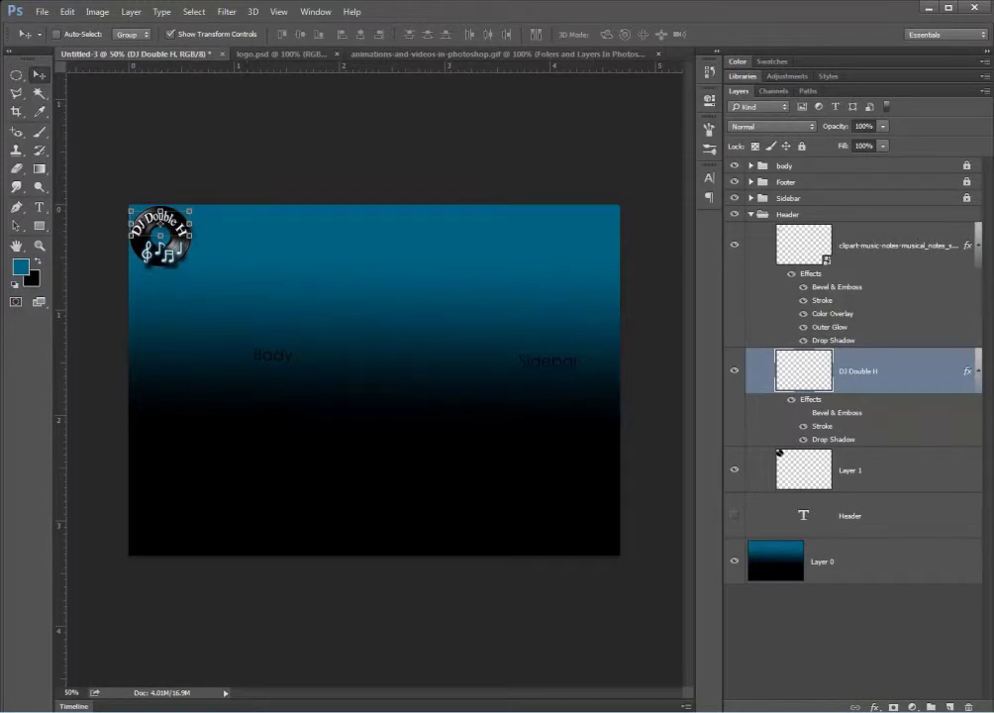
Place the blue-flame picture file "images" from the file explorer window into the Header group of Untitled-3
drag(0, 217, 188, 217)
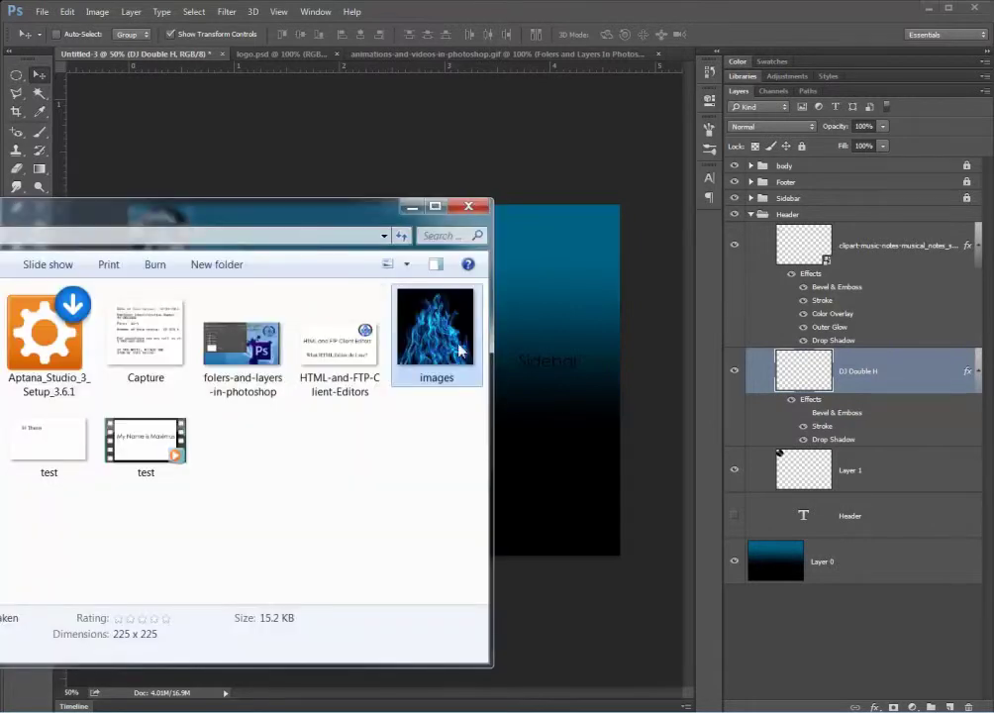
drag(333, 210, 15, 201)
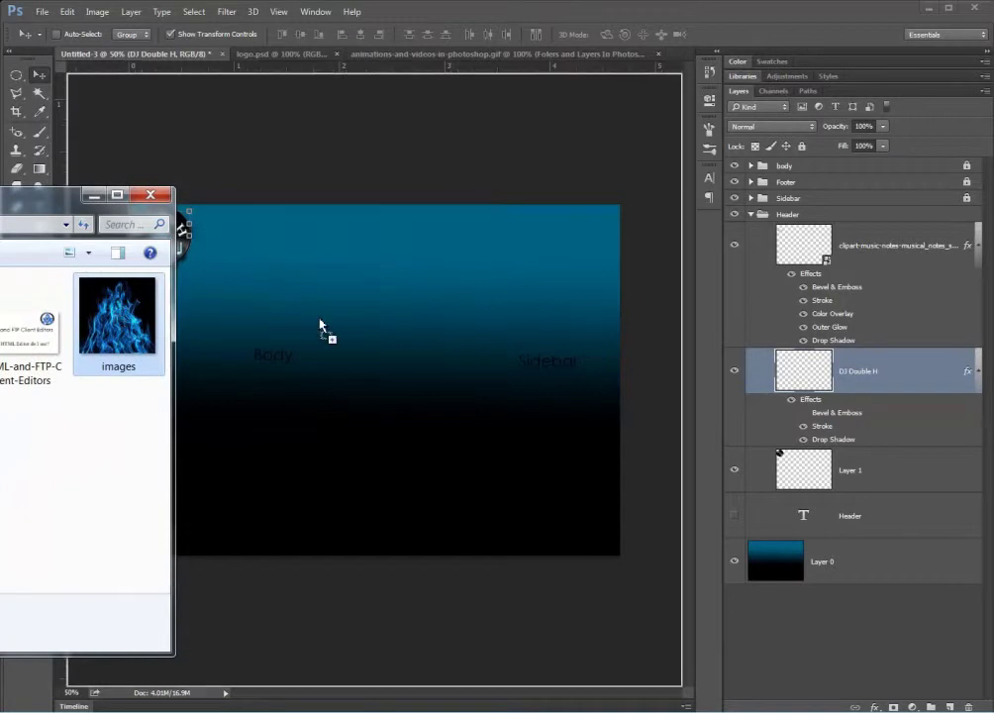
click(381, 298)
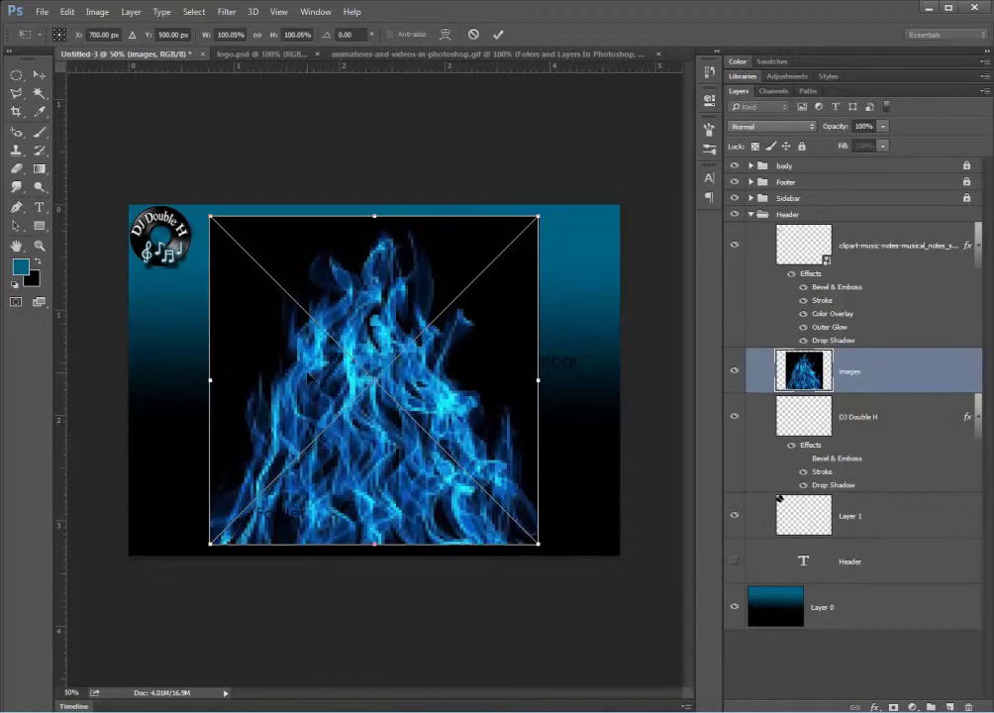
click(43, 78)
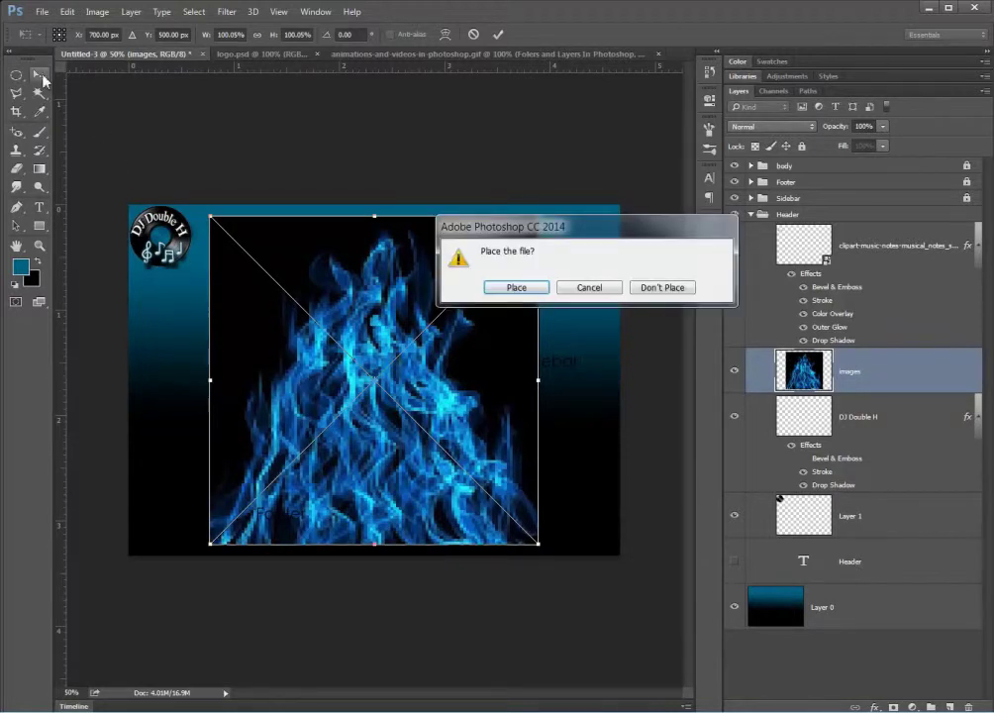
click(523, 291)
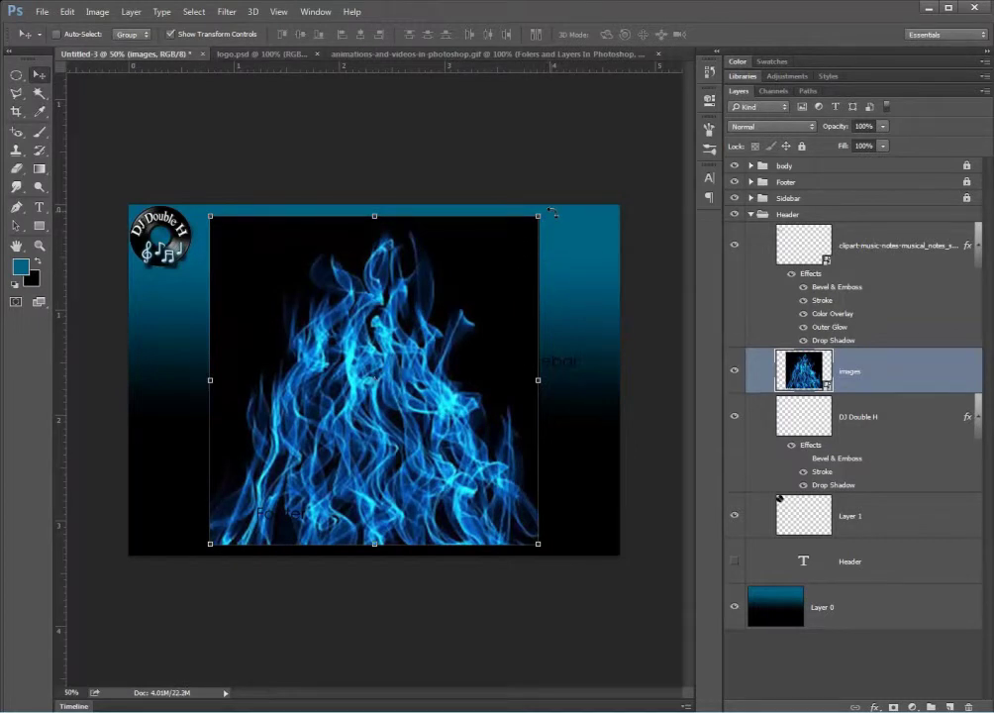
Rotate the flame image about 90°, shrink it to about 19% by 35% beside the record, and move its layer below Layer 1
drag(551, 211, 535, 551)
drag(374, 544, 333, 323)
drag(539, 265, 377, 263)
drag(283, 291, 241, 268)
drag(330, 239, 275, 240)
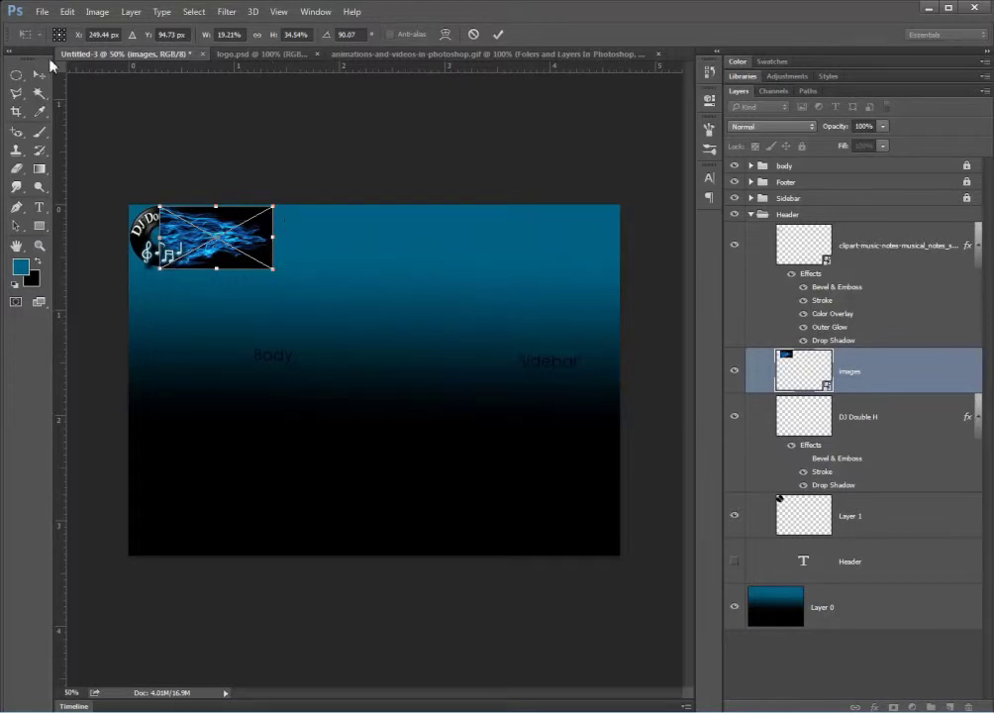
click(43, 73)
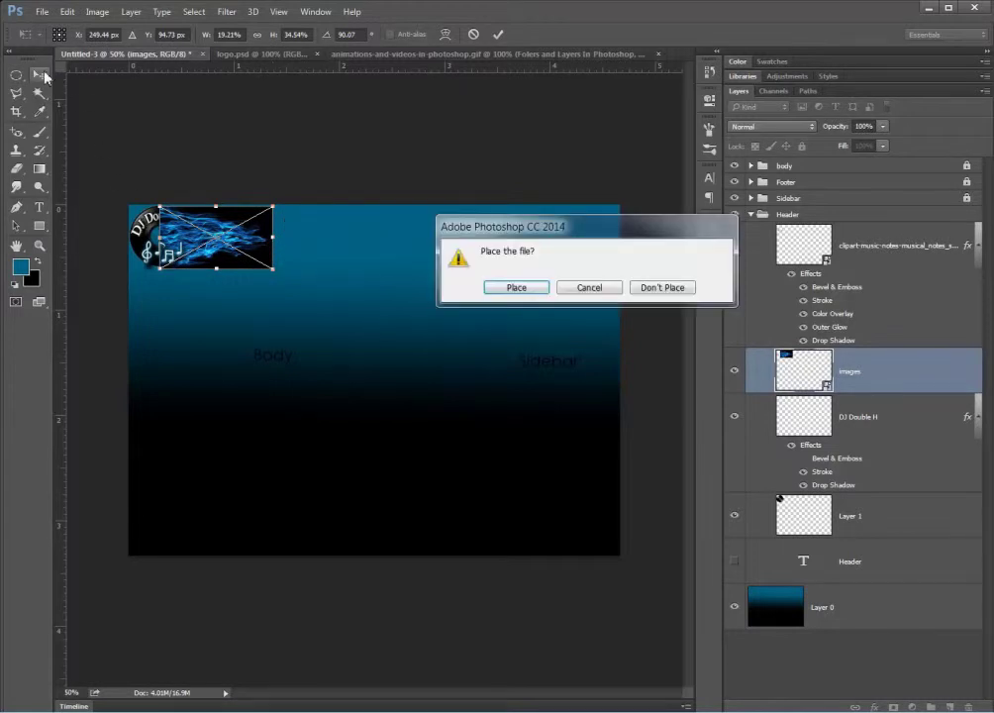
click(514, 289)
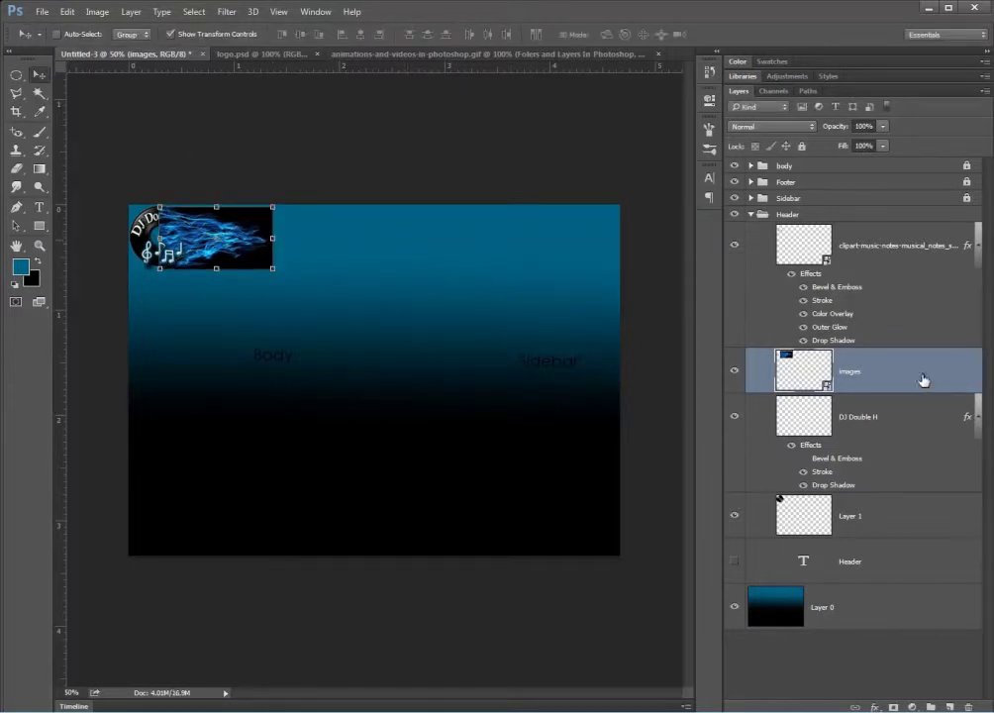
drag(921, 374, 899, 535)
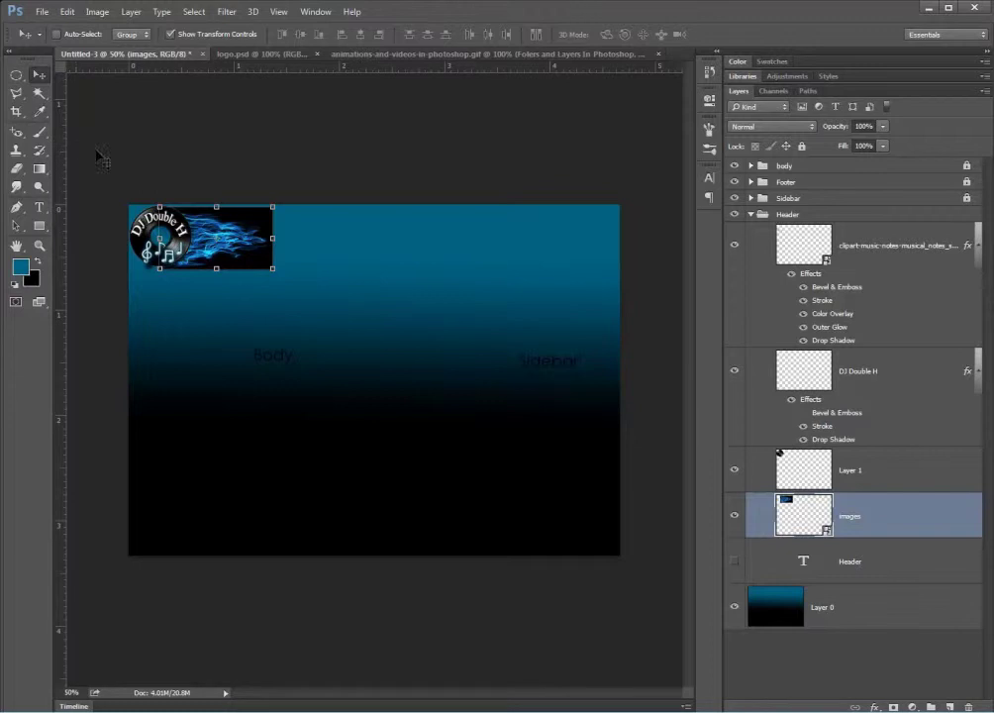
Select the black background around the flame with the Magic Wand and grow the selection
click(39, 93)
click(254, 216)
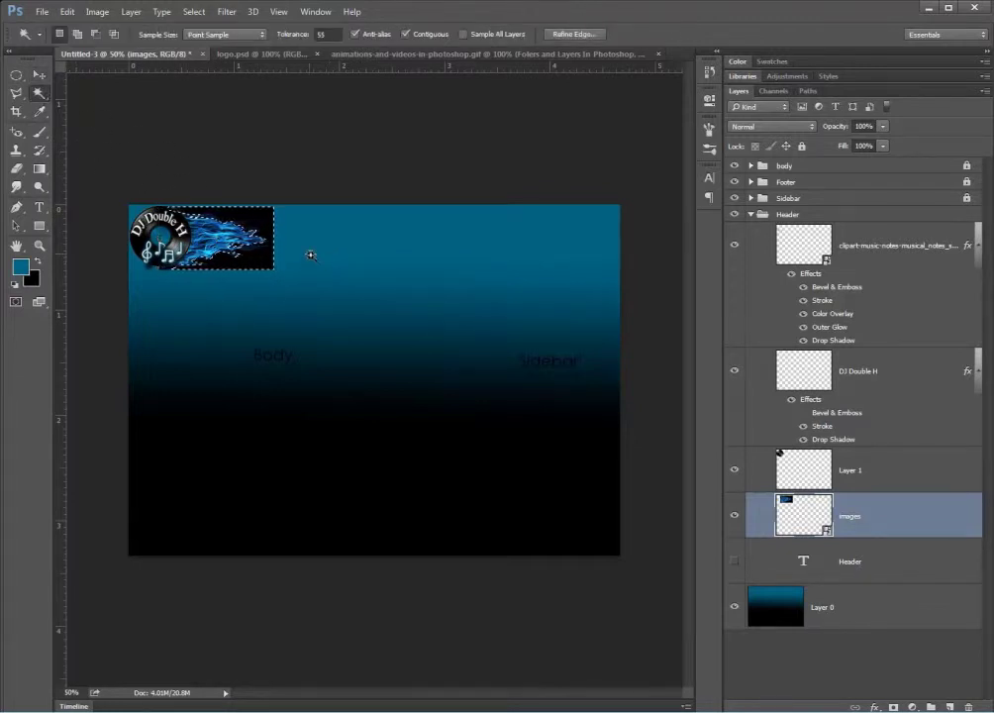
right_click(254, 219)
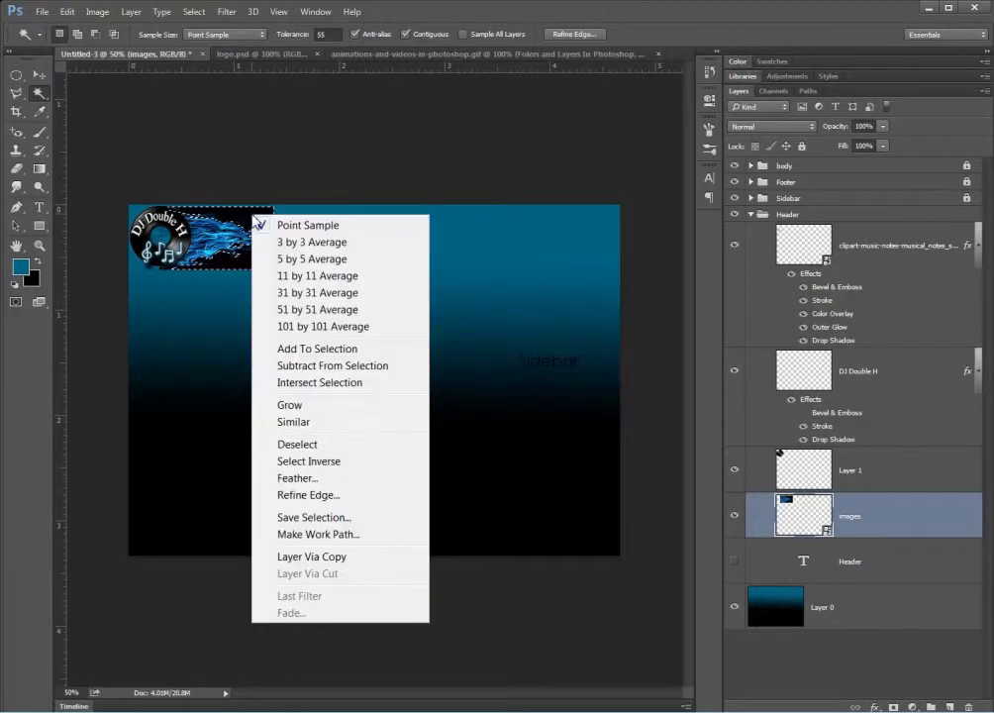
click(297, 405)
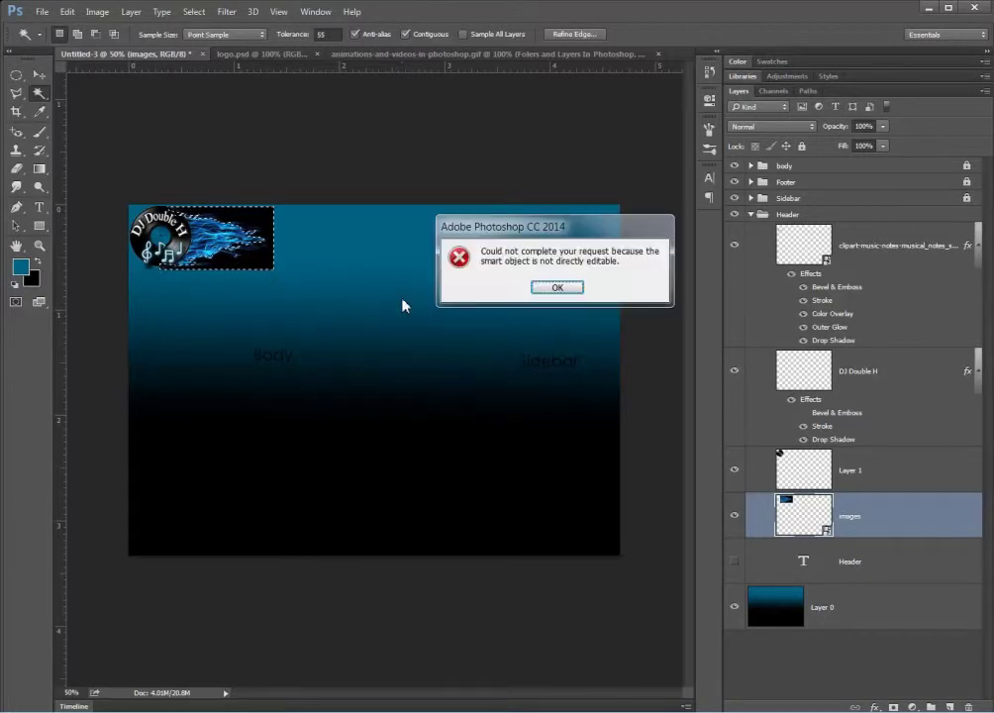
click(557, 287)
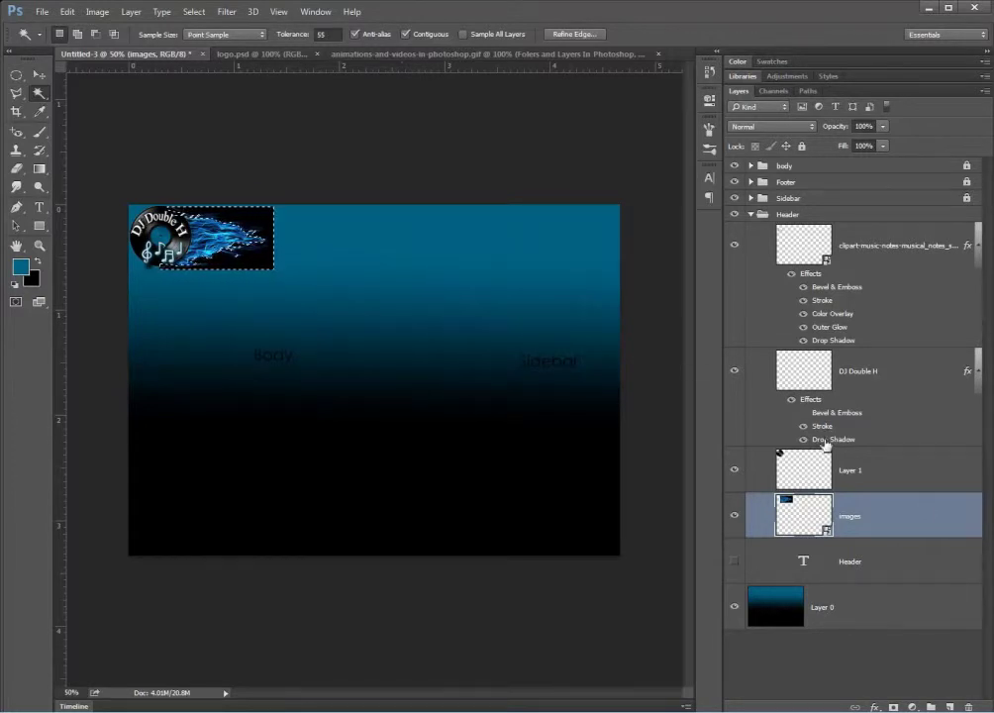
Rasterize the images layer, delete the selected black background and clear the selection
right_click(911, 514)
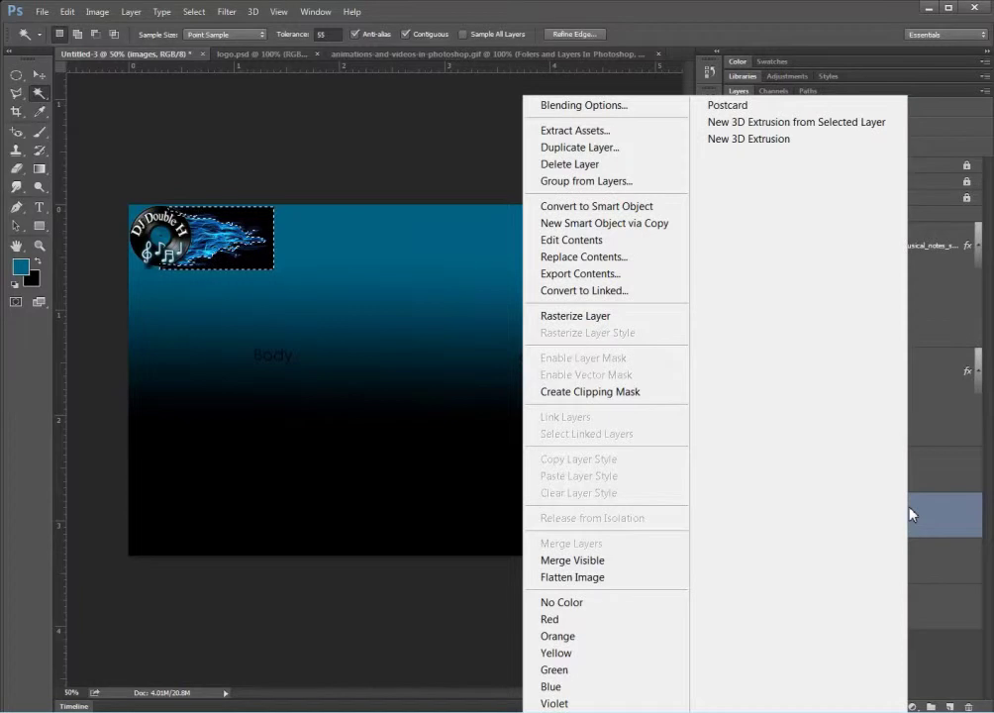
click(615, 316)
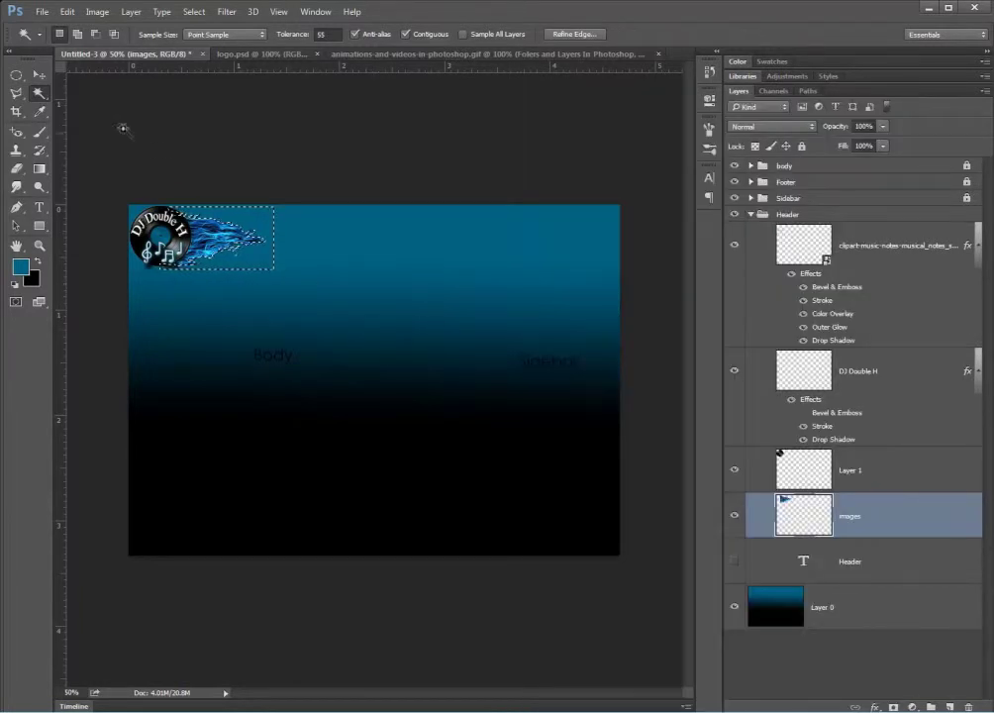
click(16, 74)
click(123, 135)
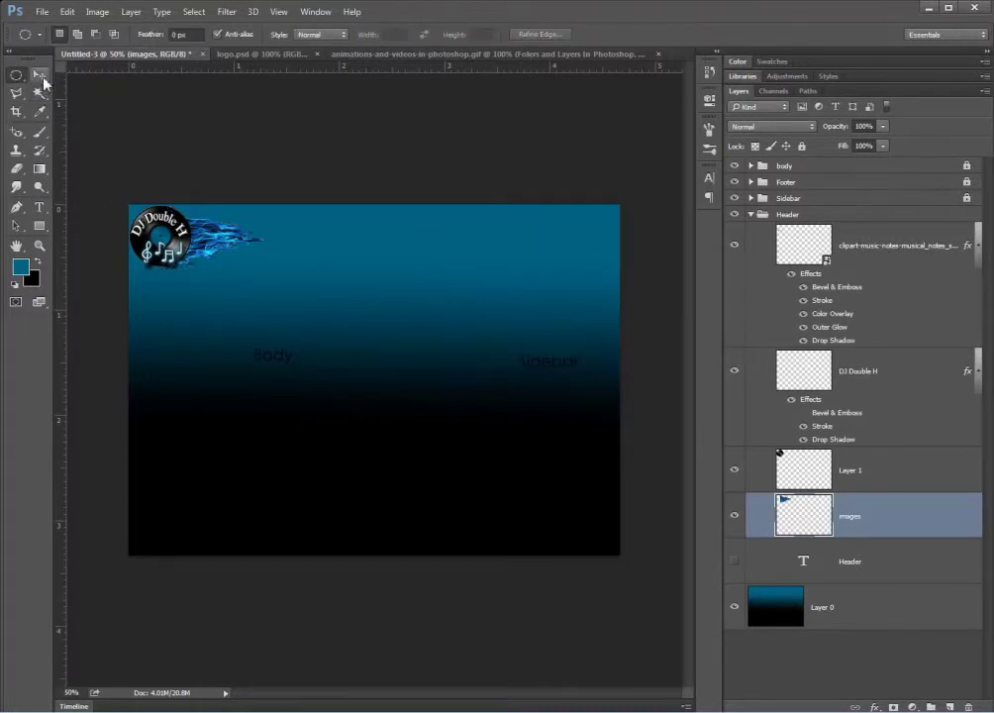
Stretch the flame vertically to about 115% of its height and apply the transformation
click(39, 75)
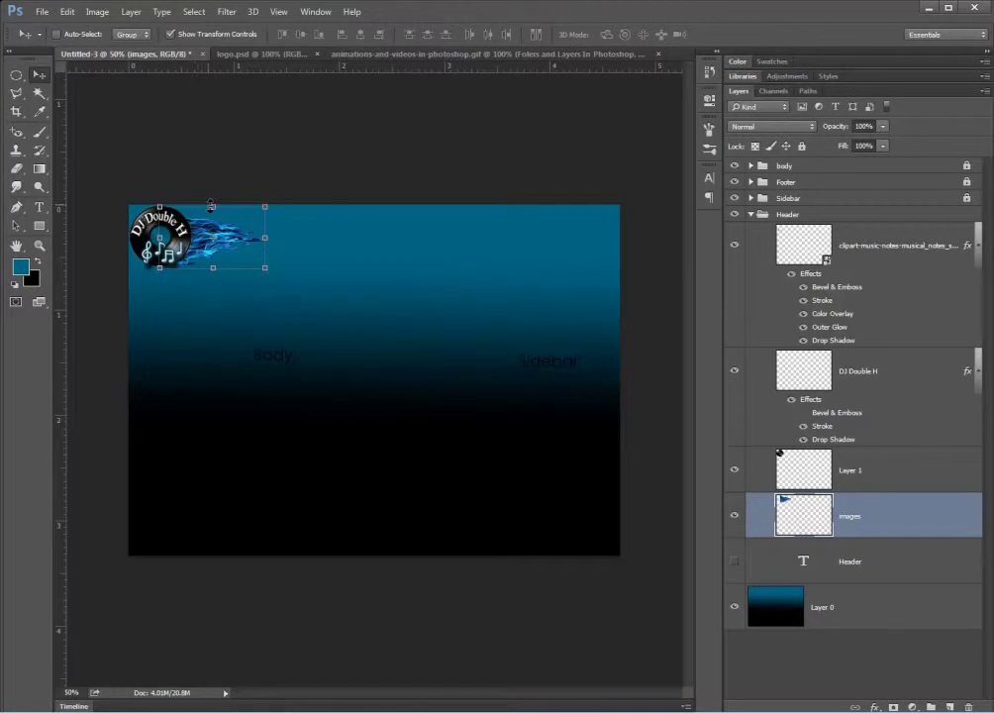
drag(213, 208, 213, 201)
drag(214, 270, 215, 273)
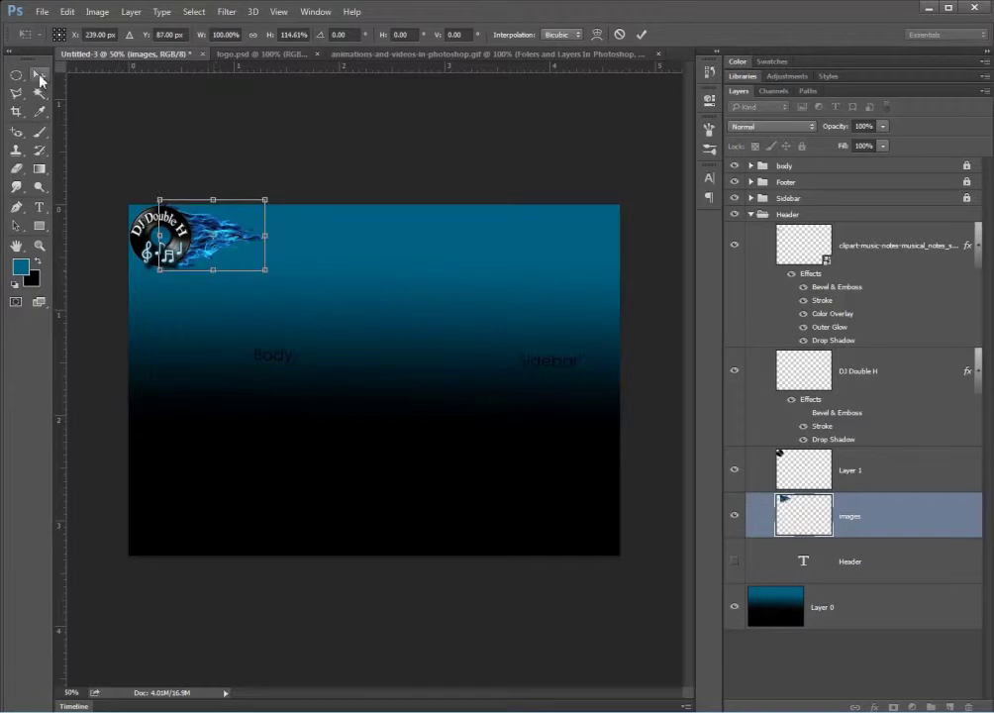
click(37, 75)
click(516, 288)
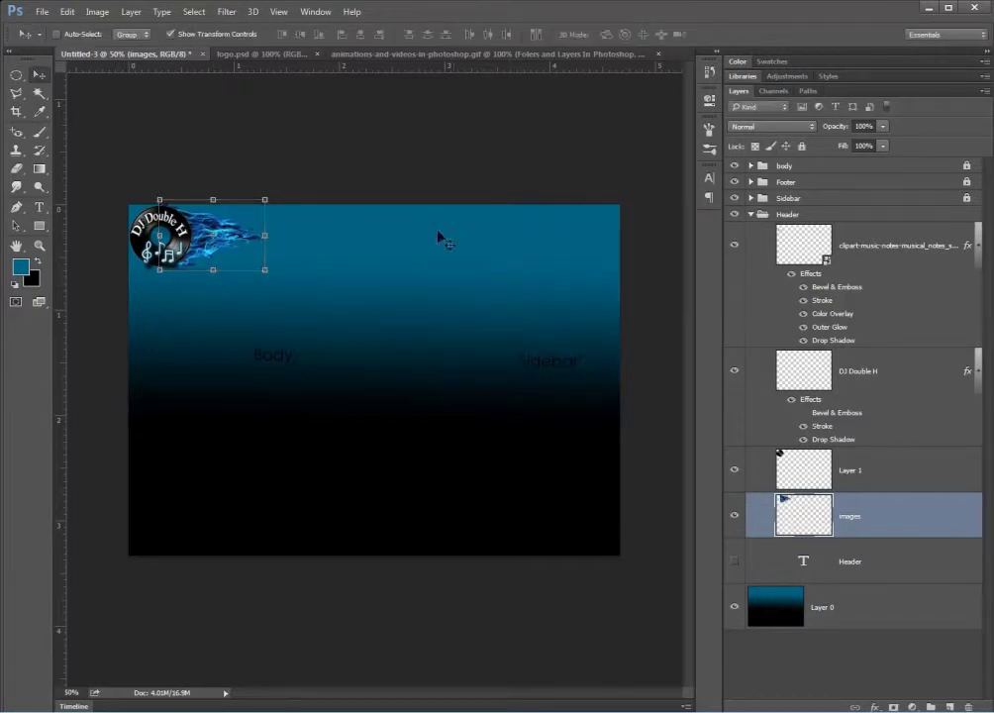
Adjust the flame layer's Hue/Saturation, setting Saturation to +100 and Lightness to +4
click(96, 12)
mouse_move(188, 57)
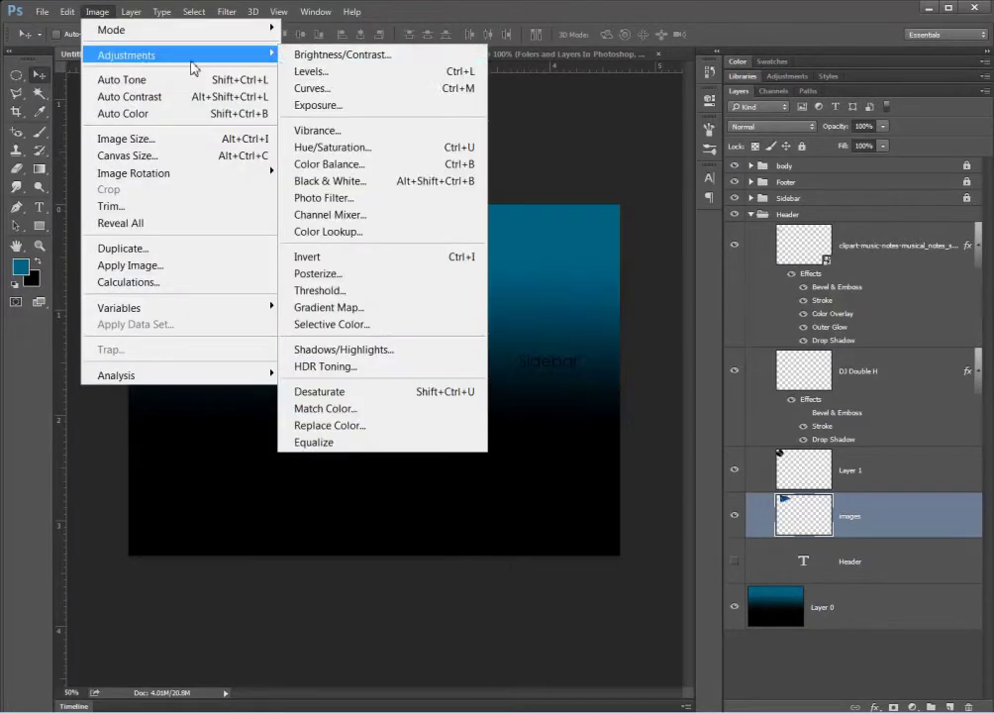
click(369, 152)
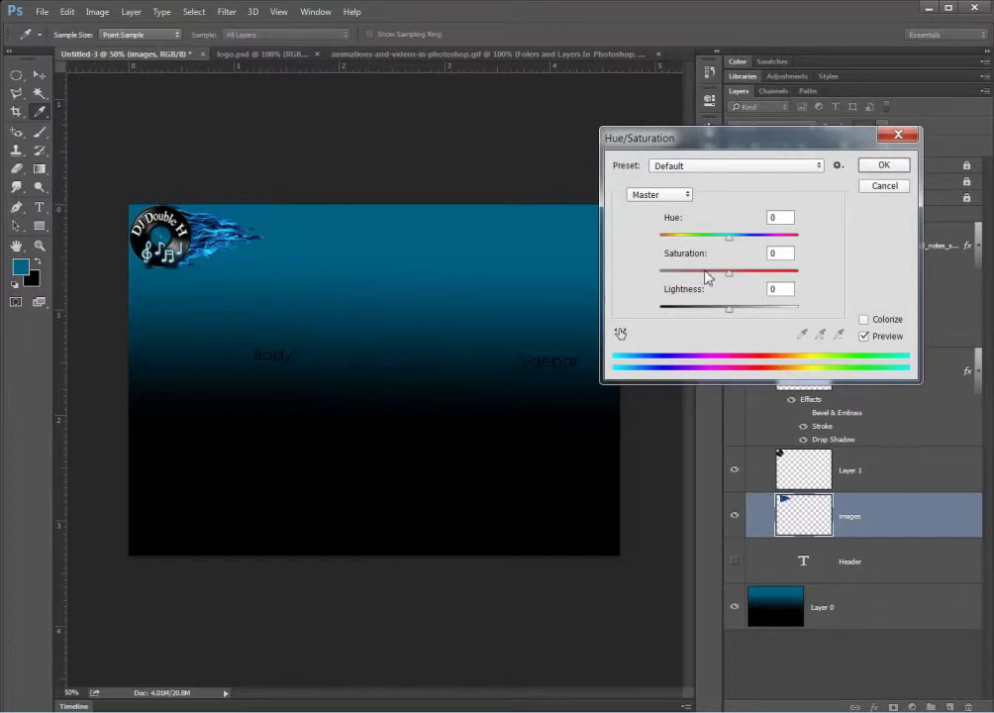
drag(733, 315, 806, 278)
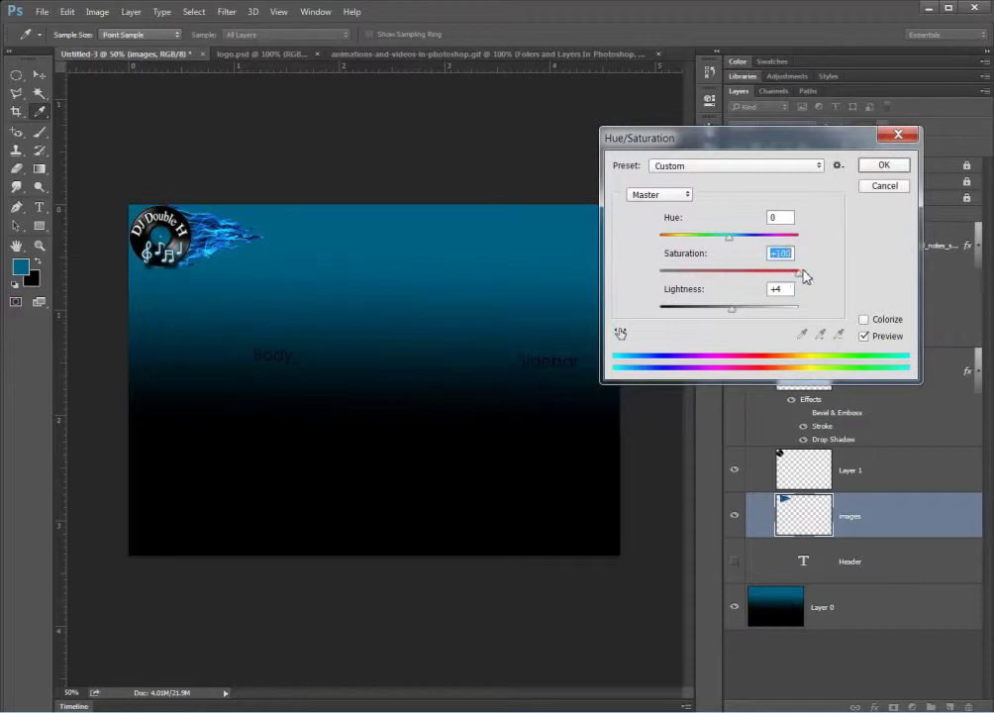
mouse_move(730, 239)
mouse_down()
mouse_move(719, 246)
mouse_move(732, 257)
mouse_up()
click(877, 165)
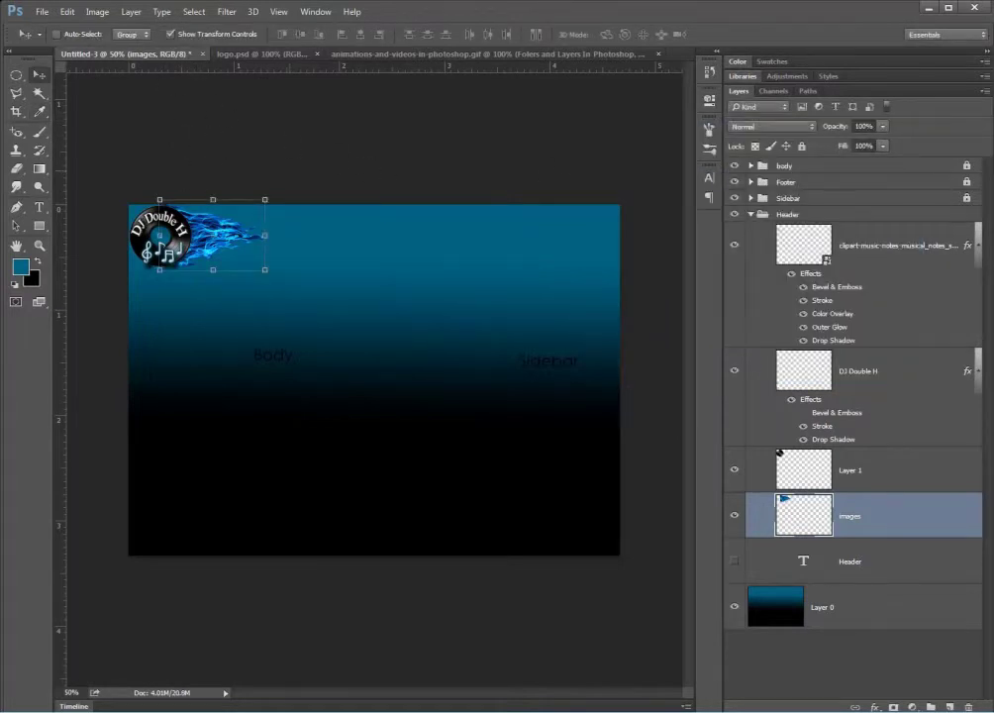
Enable a Drop Shadow on the images layer with the Normal blend mode
double_click(944, 522)
drag(666, 269, 659, 180)
click(492, 419)
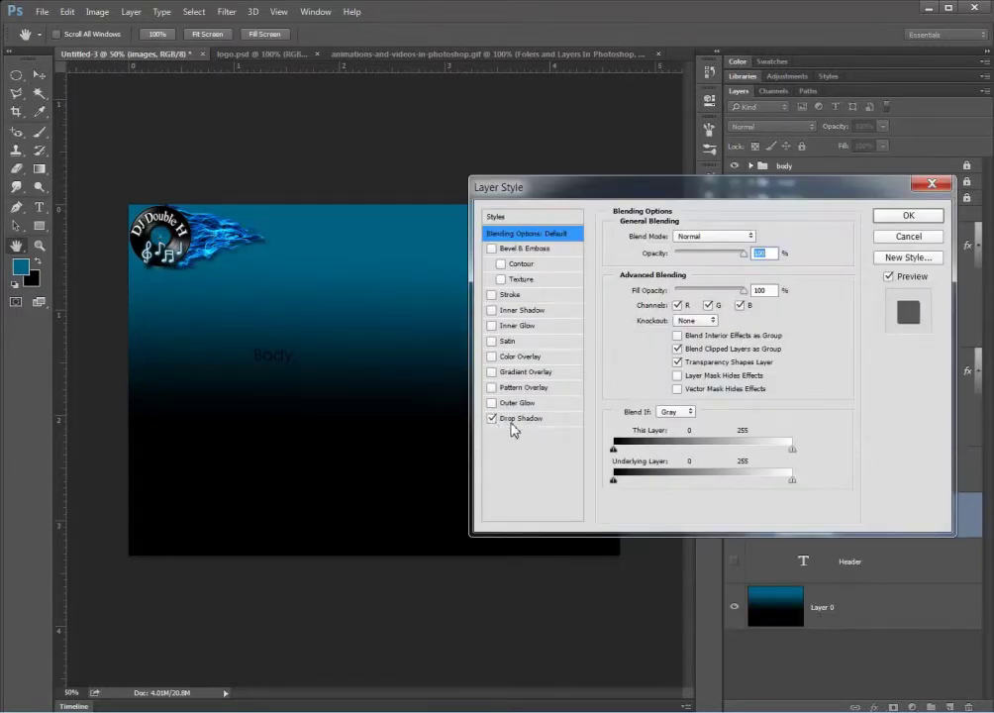
click(515, 419)
click(694, 235)
click(694, 250)
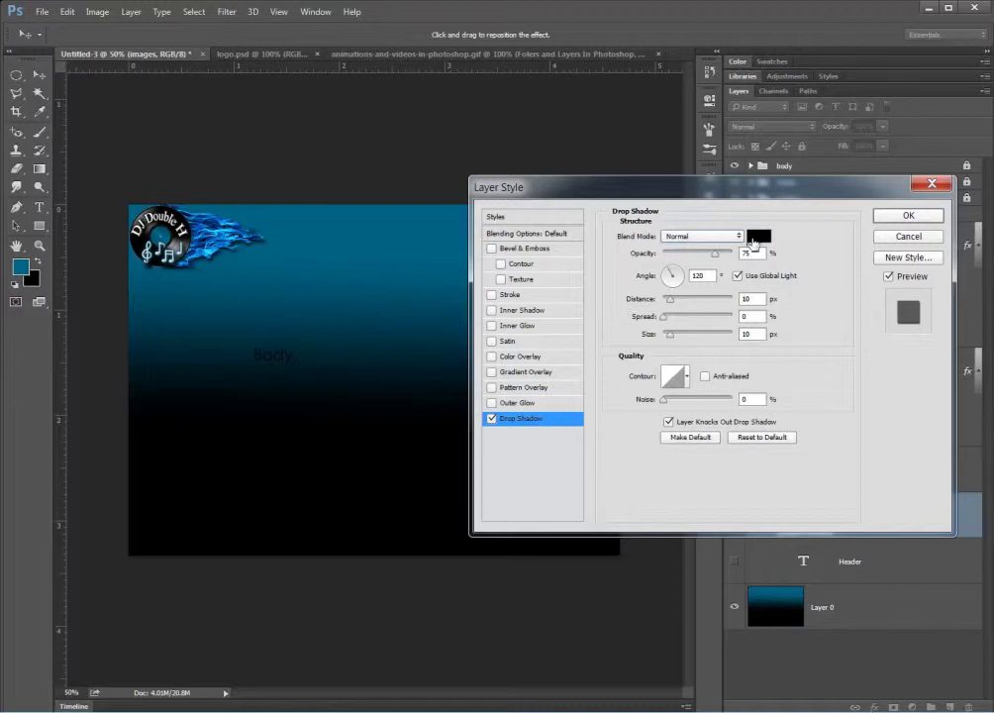
Try flame blues 00dff9 and 0051a3 as the drop shadow colour and return to black 000000
click(759, 236)
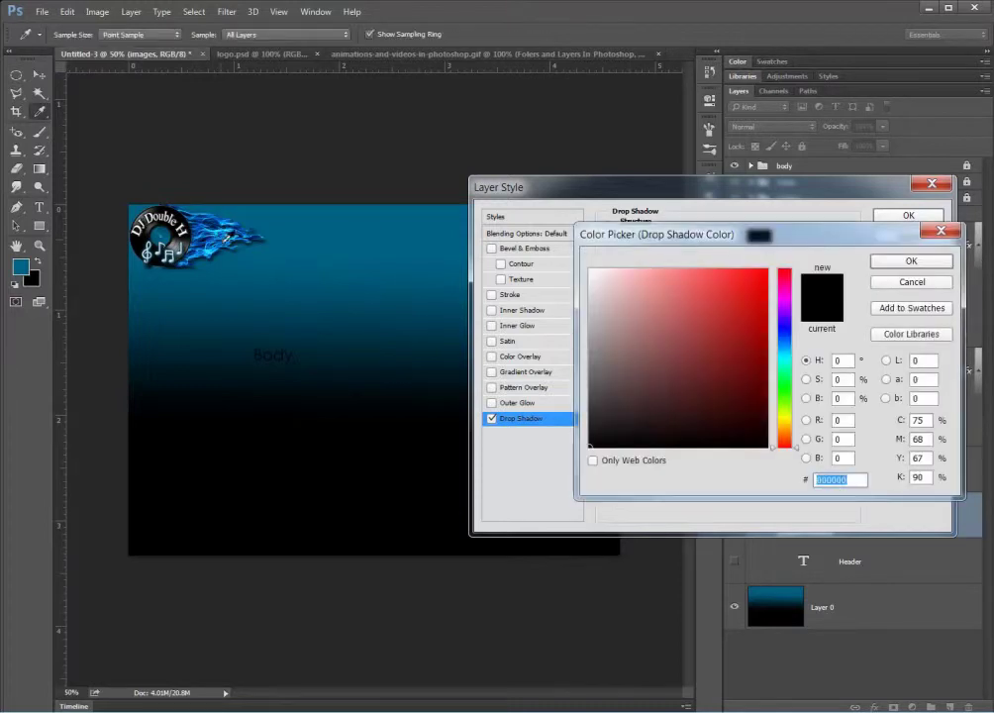
click(218, 247)
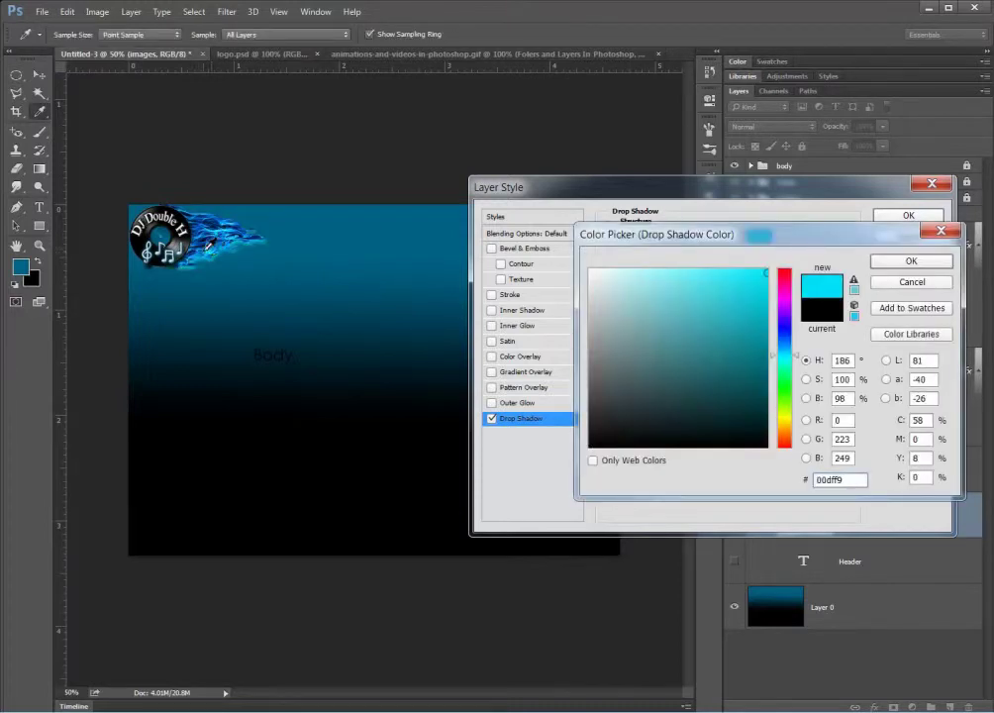
click(205, 237)
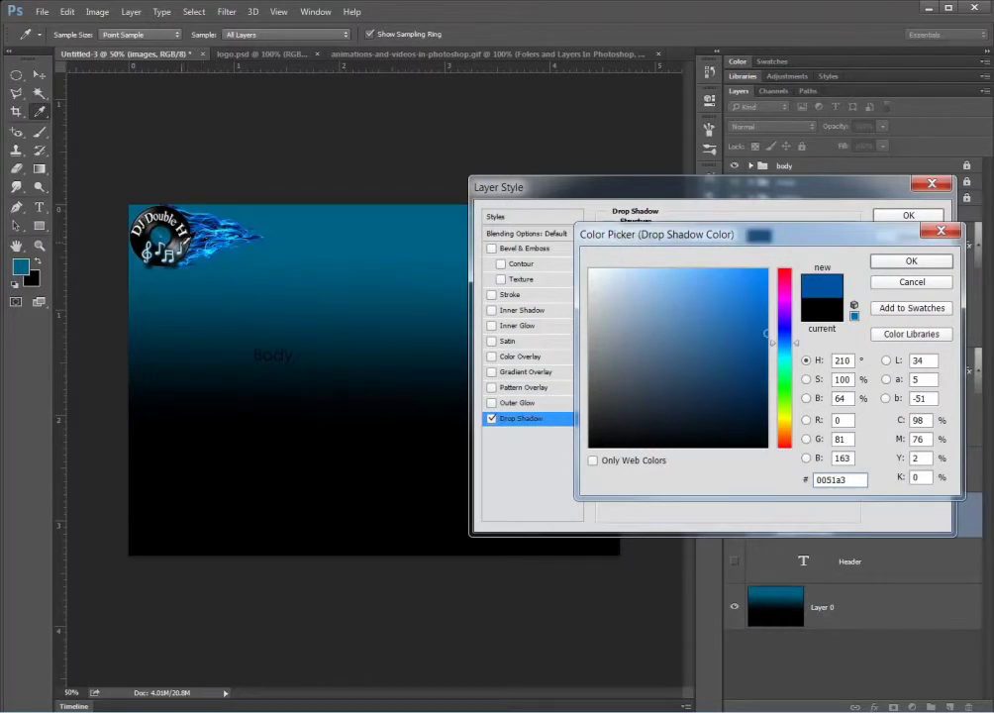
click(147, 186)
click(115, 182)
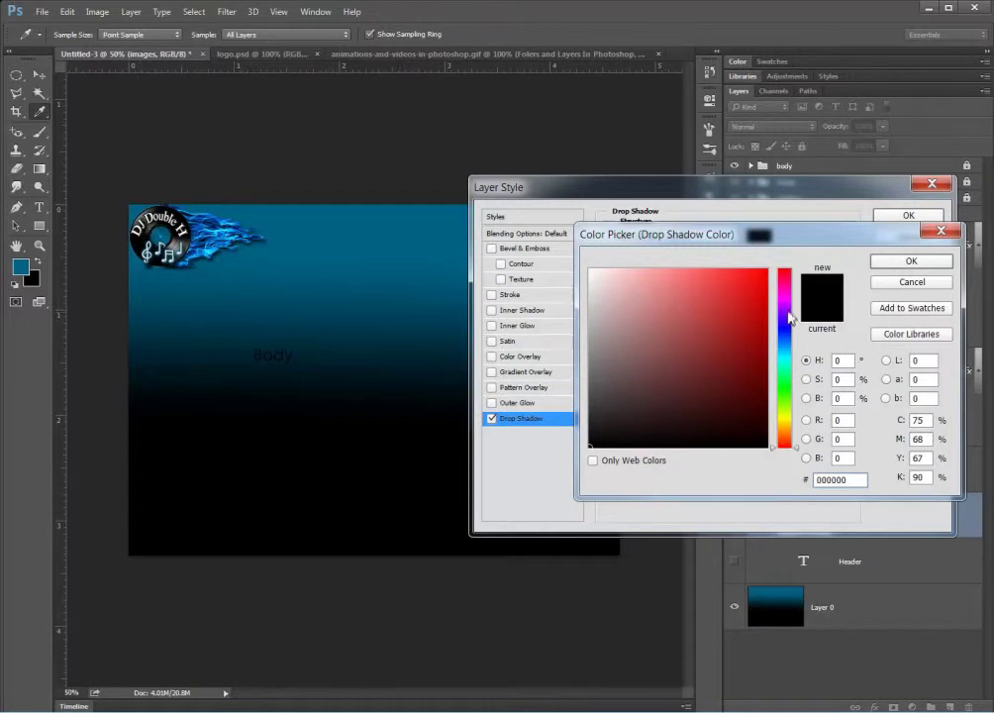
click(912, 260)
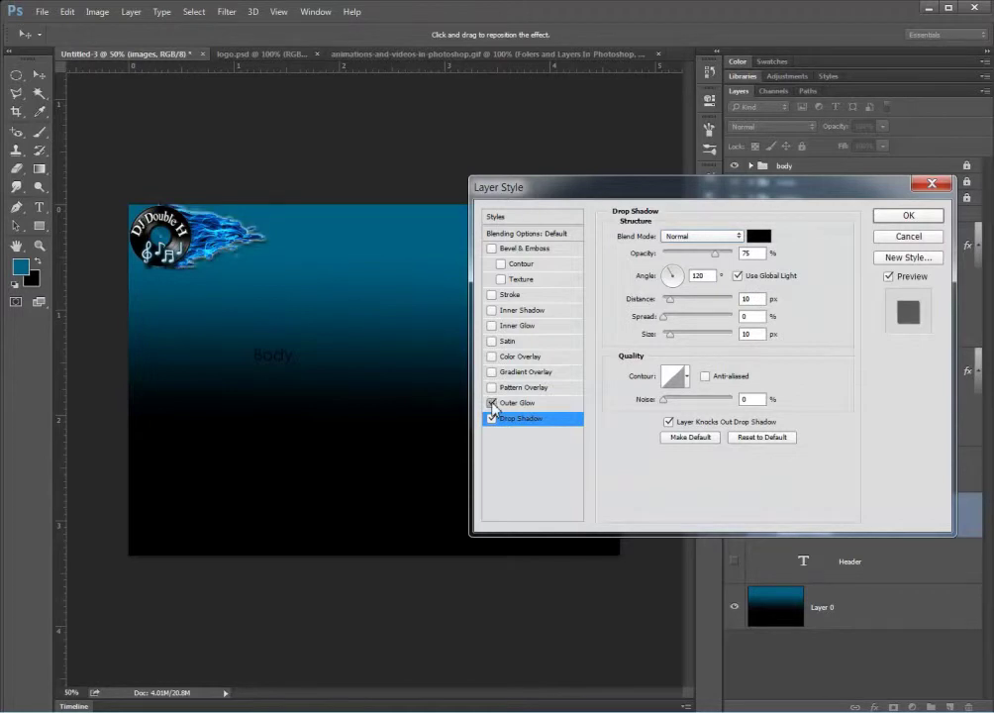
Add an Outer Glow in flame blue 005dca to the images layer and apply the layer style
click(494, 404)
click(492, 404)
click(517, 403)
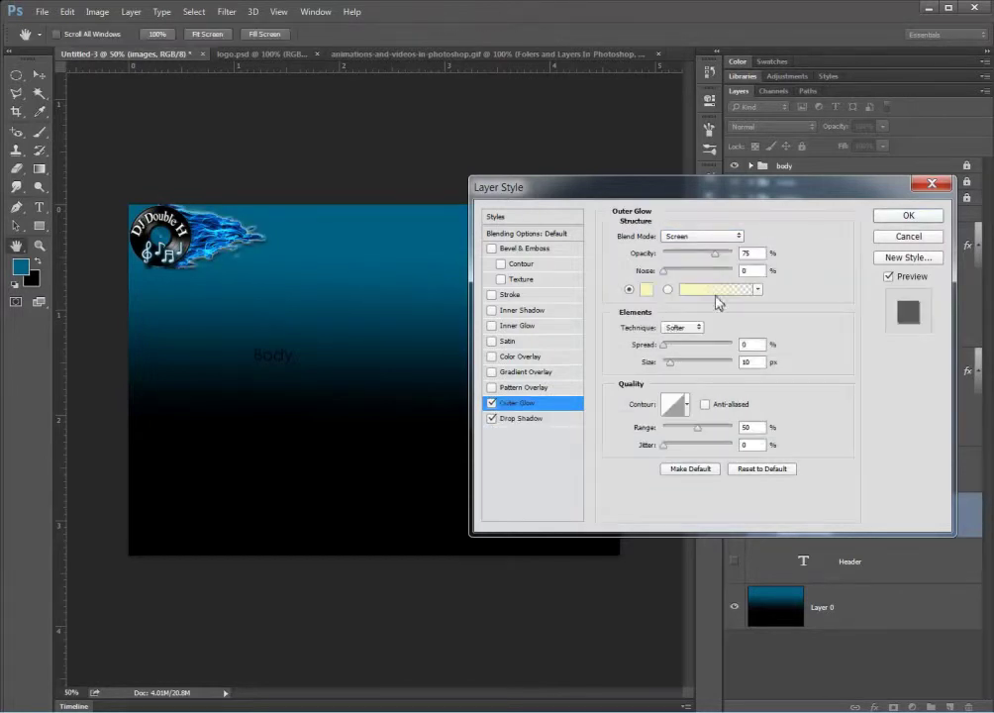
click(648, 289)
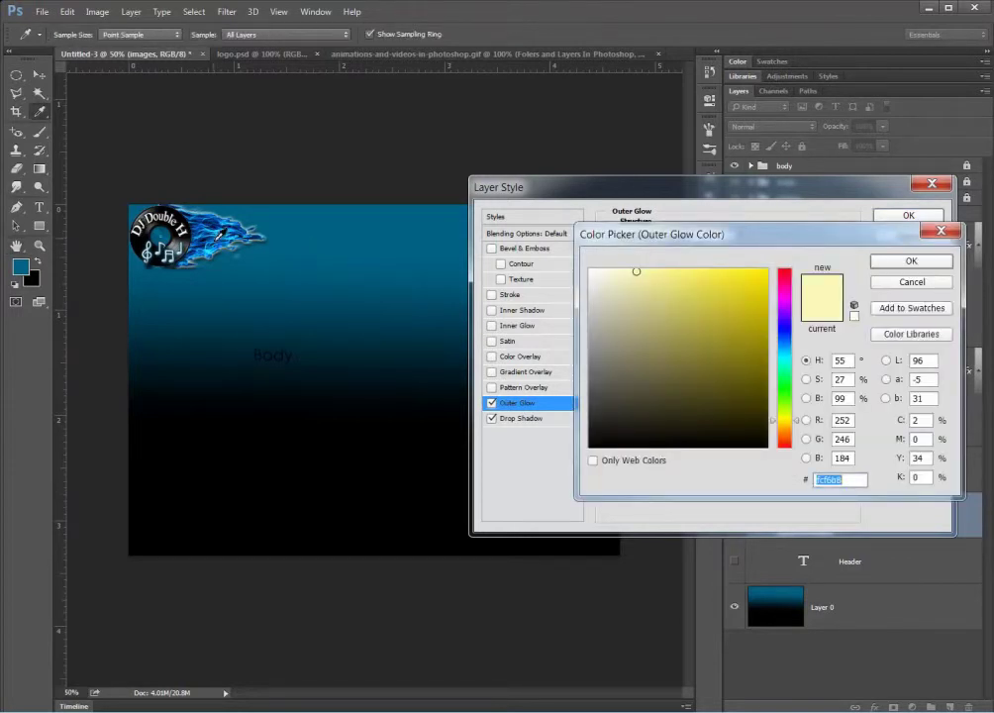
click(219, 232)
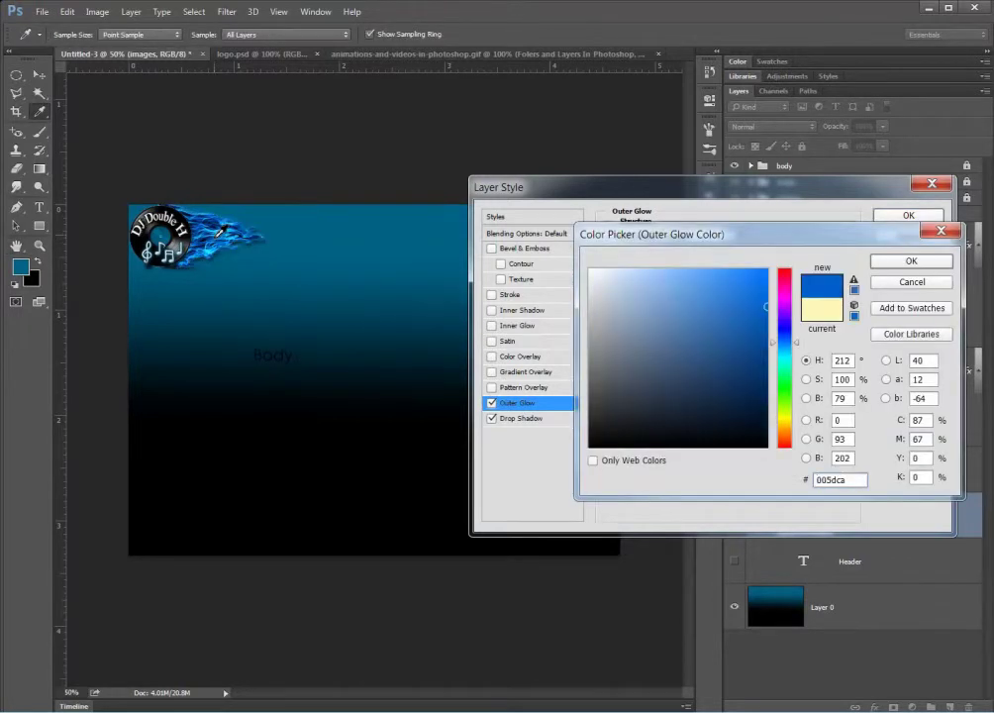
click(921, 261)
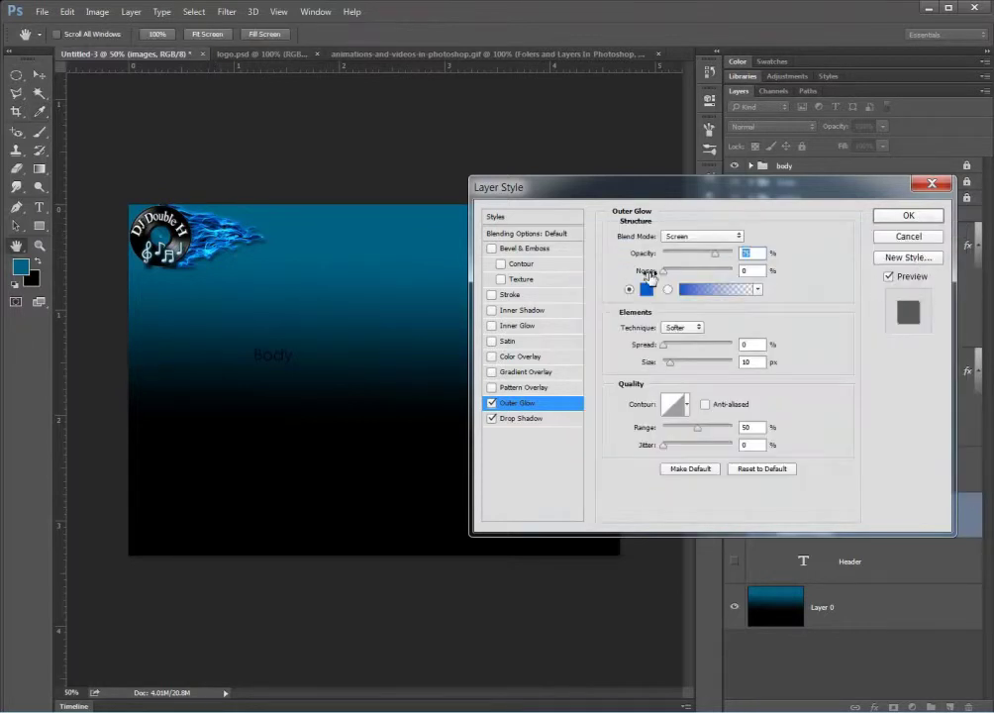
click(908, 216)
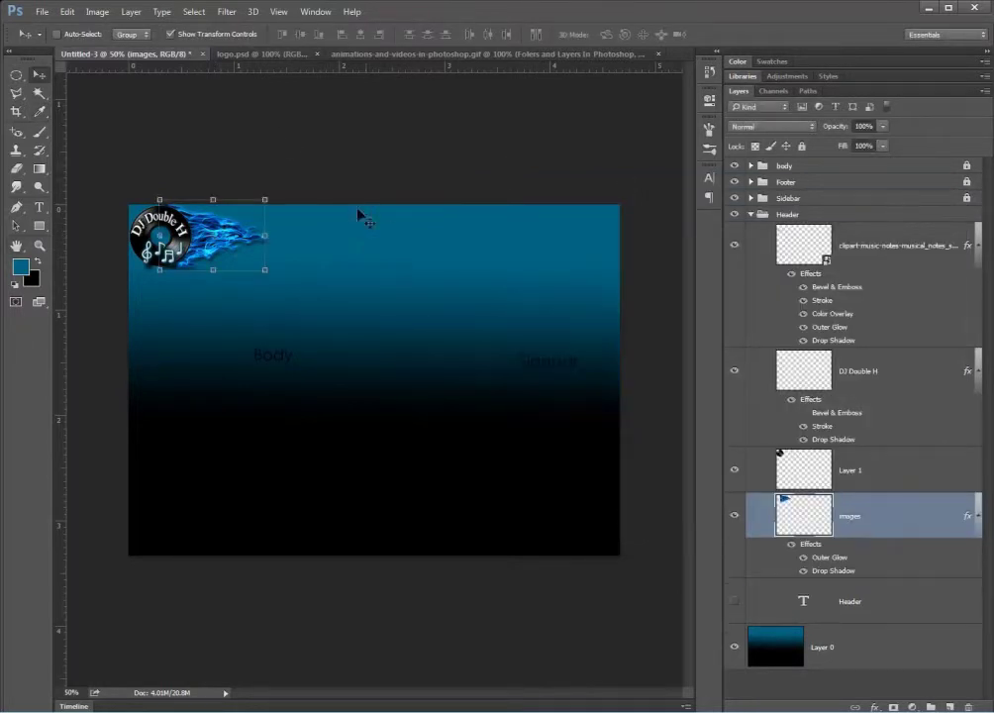
Open the images layer in Liquify and reshape the flames with the Bloat tool at brush size 250
click(227, 13)
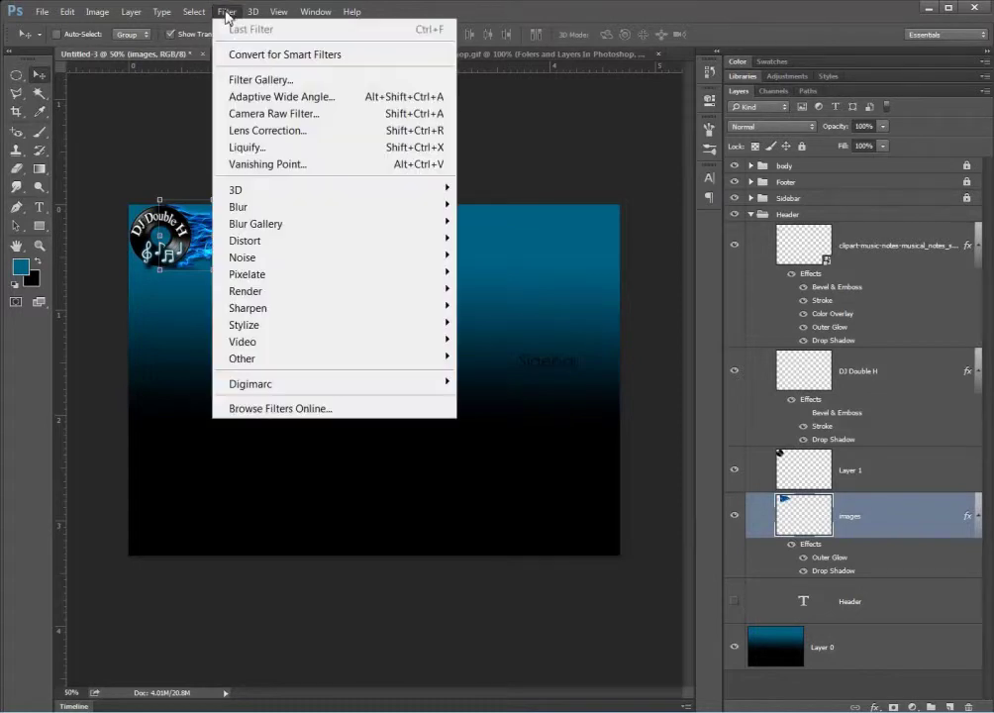
click(279, 152)
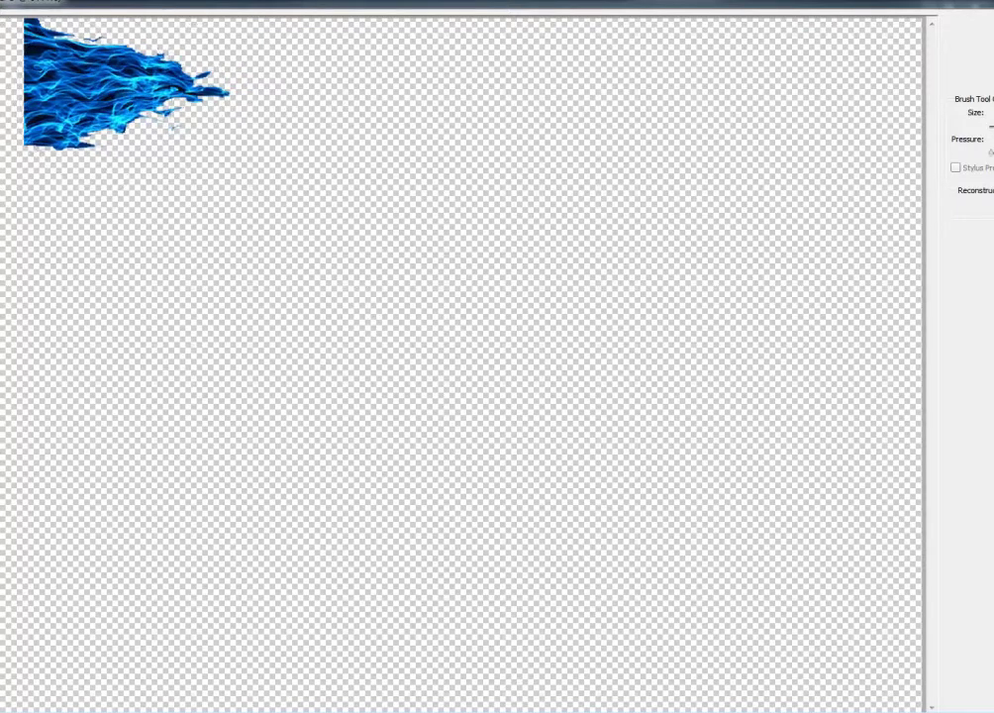
mouse_move(39, 94)
mouse_down()
mouse_move(89, 89)
mouse_move(104, 109)
mouse_move(129, 111)
mouse_move(178, 99)
mouse_move(183, 88)
mouse_move(205, 93)
mouse_move(131, 105)
mouse_move(73, 137)
mouse_move(58, 89)
mouse_move(76, 69)
mouse_move(77, 25)
mouse_move(116, 66)
mouse_move(233, 111)
mouse_up()
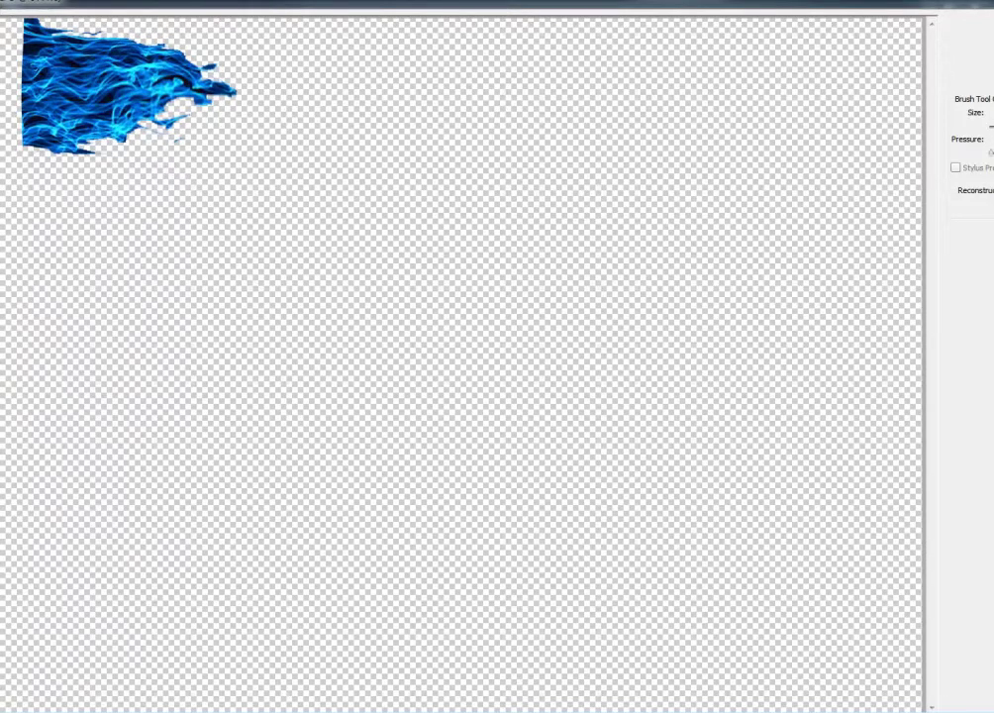
drag(990, 102, 850, 106)
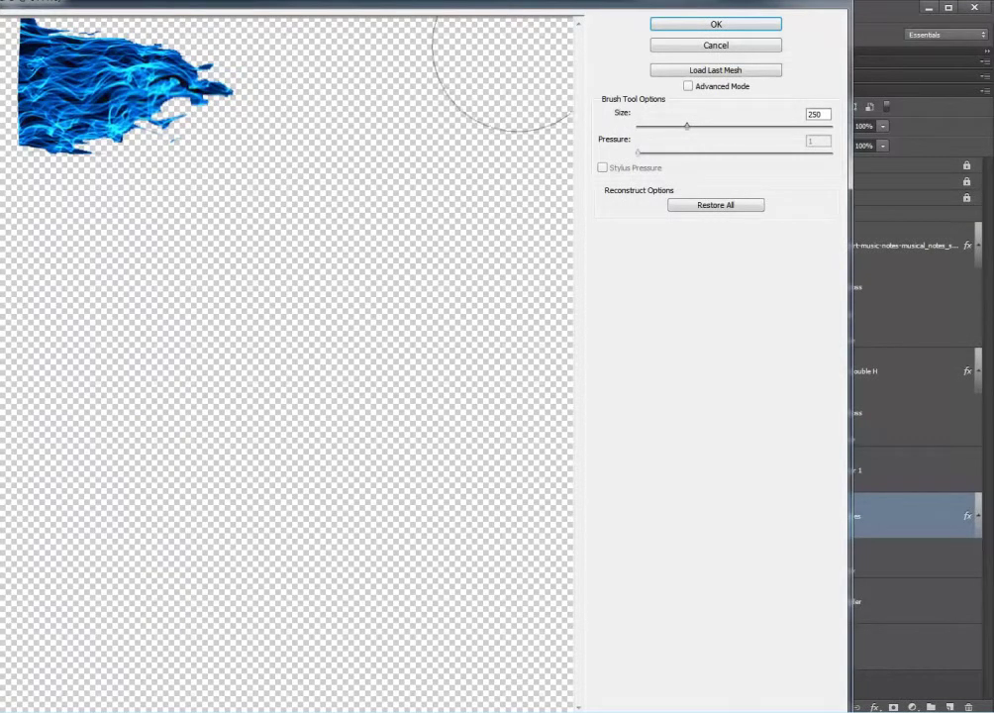
mouse_move(429, 2)
mouse_down()
mouse_move(490, 31)
mouse_move(524, 29)
mouse_up()
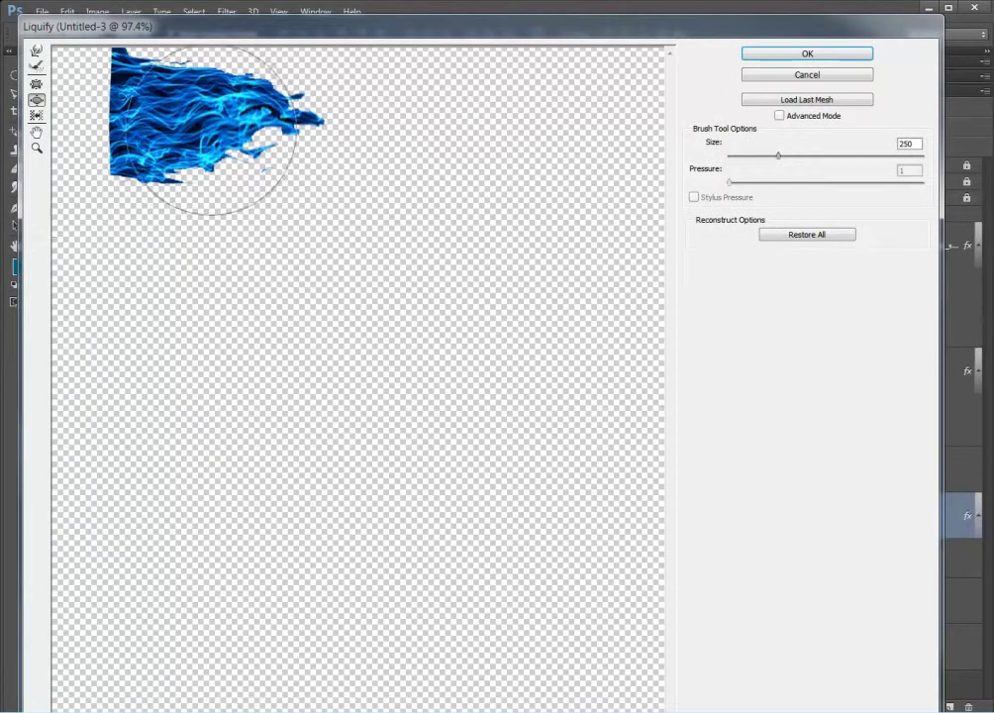
Dab the middle of the flames with the Pucker tool at size 300 and the Bloat tool
click(37, 85)
drag(229, 124, 229, 124)
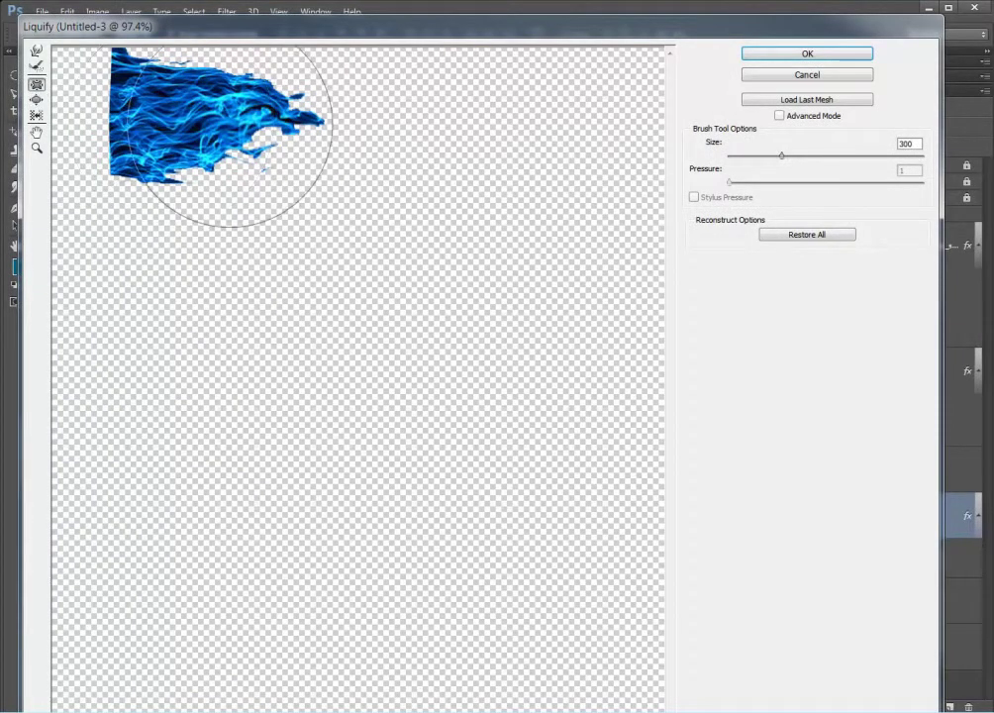
click(37, 100)
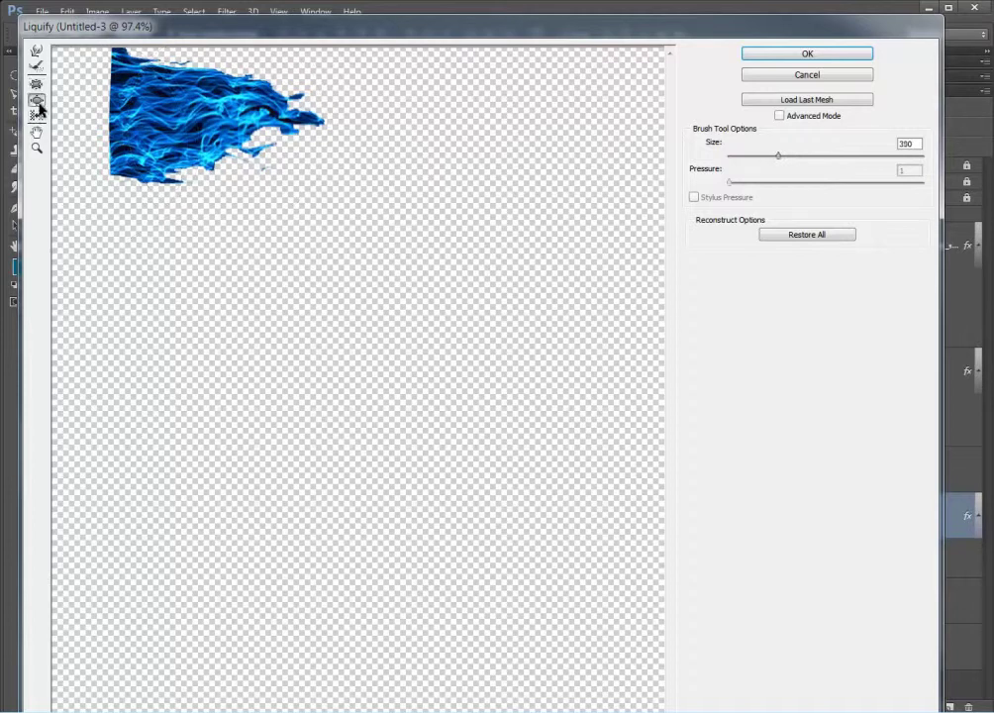
drag(208, 128, 208, 128)
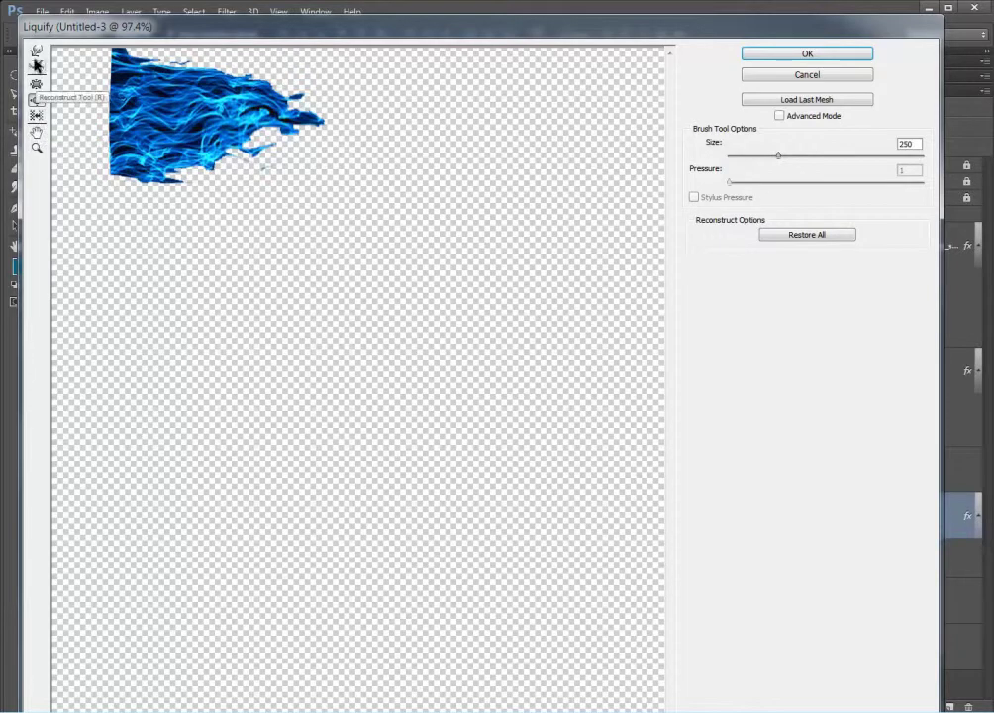
Pull the flame tips outward with the Forward Warp tool at brush size 250 and pressure 100
click(37, 52)
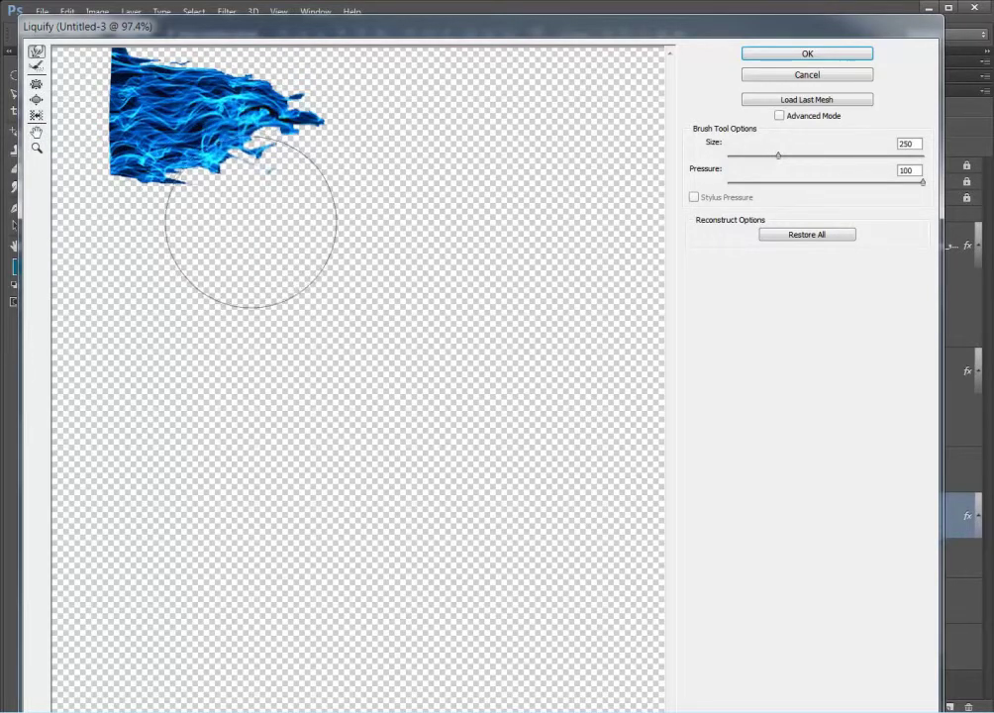
mouse_move(300, 210)
mouse_down()
mouse_move(326, 181)
mouse_move(323, 163)
mouse_move(349, 170)
mouse_move(348, 181)
mouse_move(363, 179)
mouse_move(373, 155)
mouse_move(399, 160)
mouse_move(398, 189)
mouse_move(412, 154)
mouse_move(386, 153)
mouse_move(397, 132)
mouse_move(383, 122)
mouse_move(393, 132)
mouse_move(401, 119)
mouse_move(348, 111)
mouse_up()
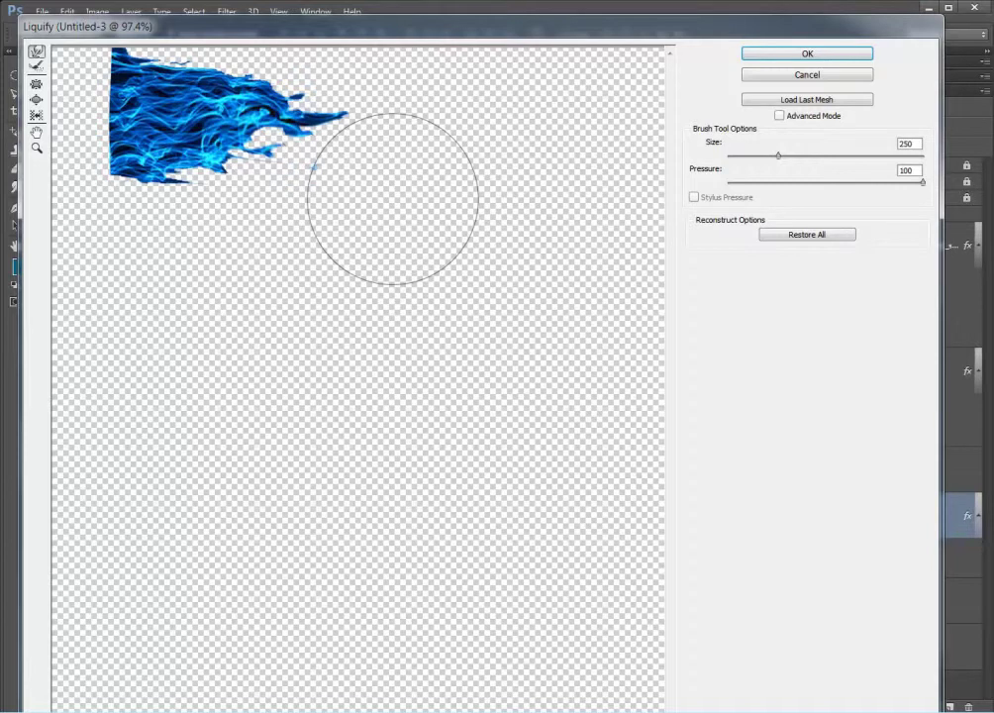
Reduce the warp brush to size 60, stretch the small tips along the flames' edges, and apply Liquify
key(bracketleft)
key(bracketleft)
key(bracketleft)
key(bracketleft)
key(bracketleft)
key(bracketleft)
key(bracketleft)
key(bracketleft)
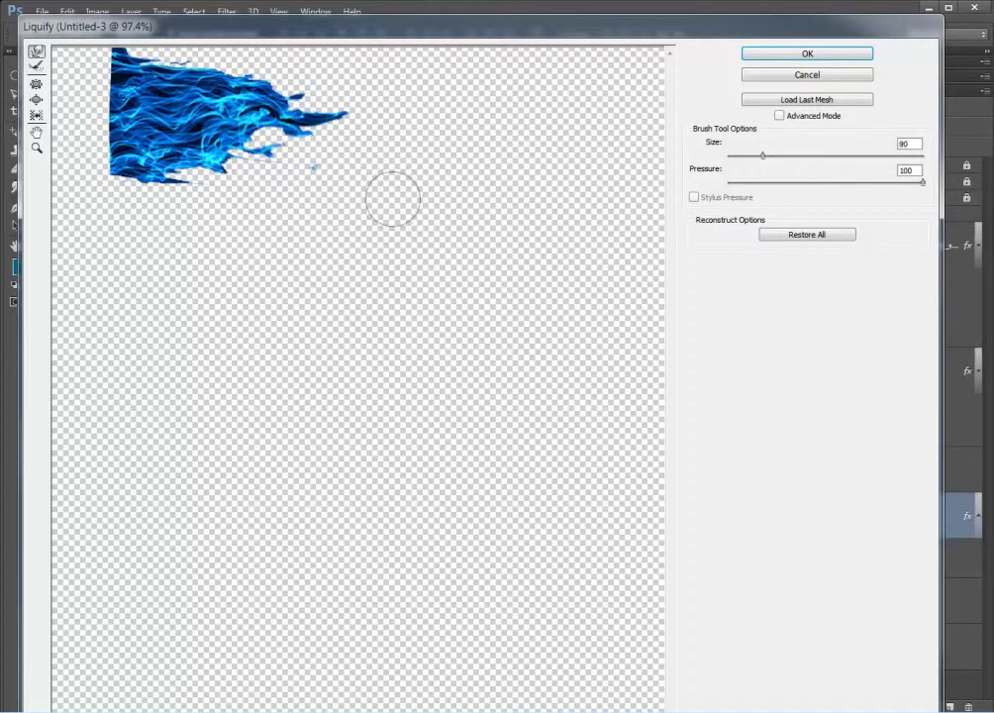
key(bracketright)
key(bracketright)
key(bracketright)
key(bracketright)
key(bracketright)
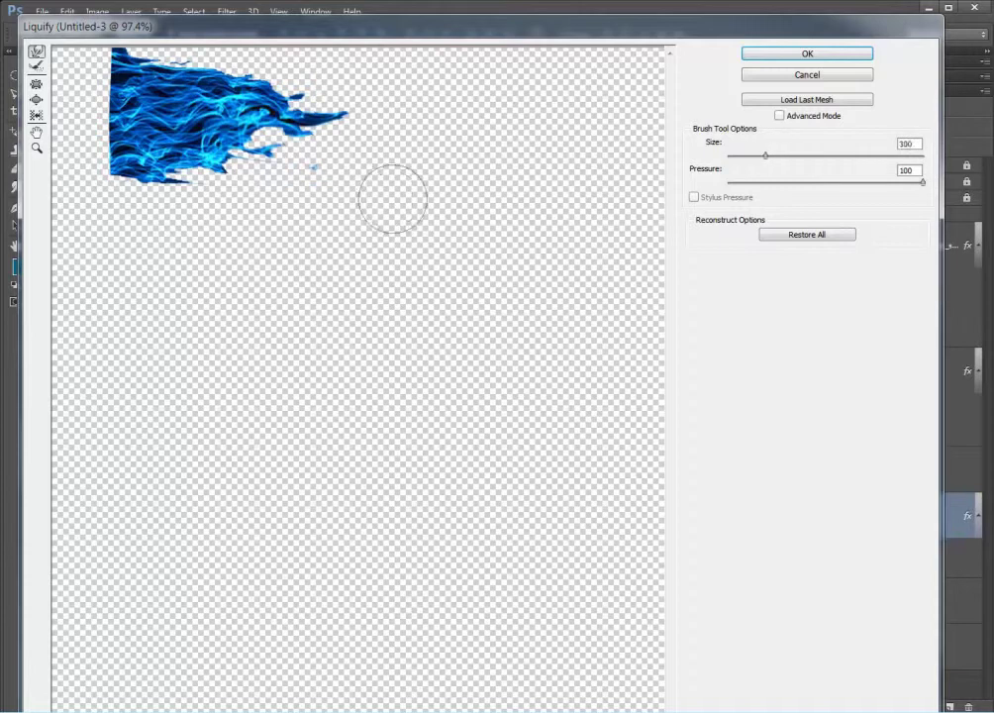
key(bracketleft)
key(bracketleft)
key(bracketleft)
key(bracketleft)
key(bracketleft)
key(bracketleft)
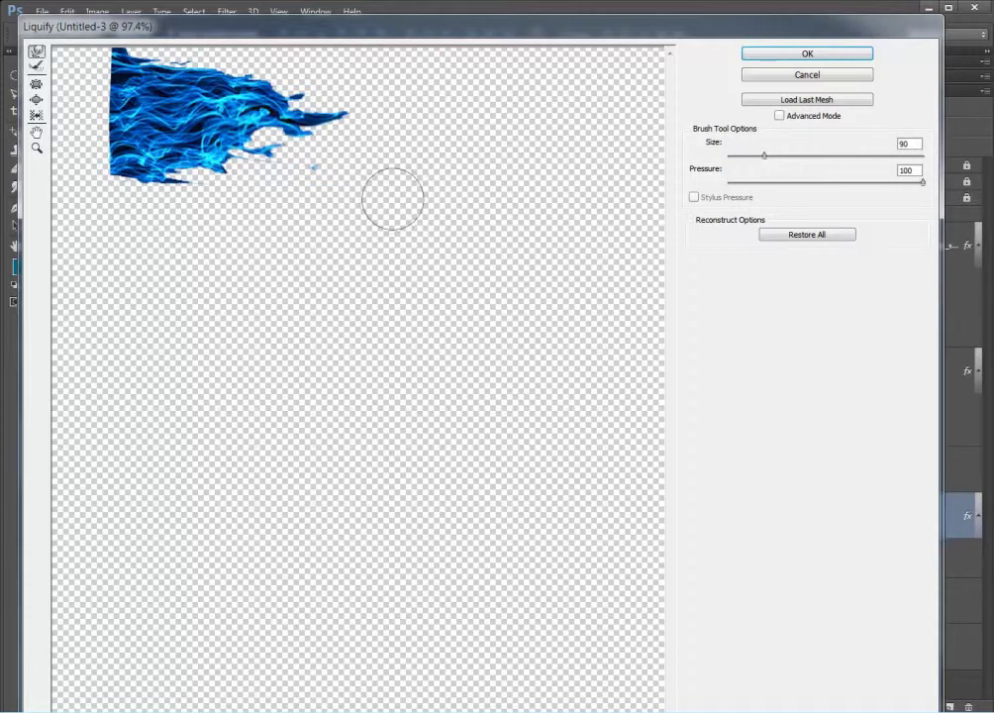
key(bracketleft)
key(bracketleft)
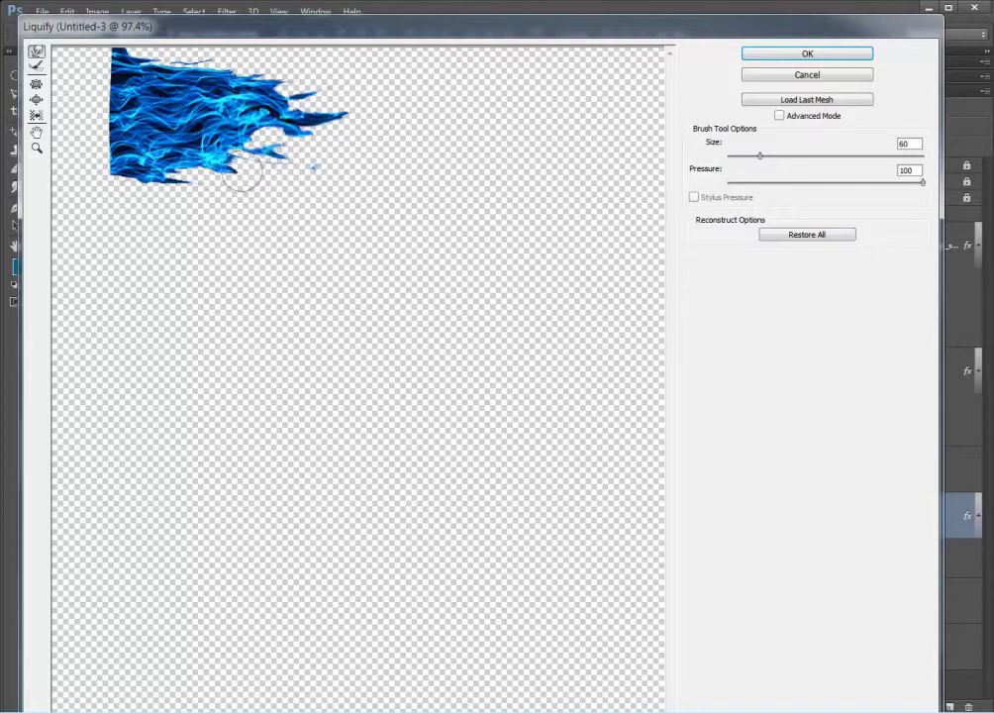
mouse_move(234, 180)
mouse_down()
mouse_move(186, 186)
mouse_move(230, 197)
mouse_up()
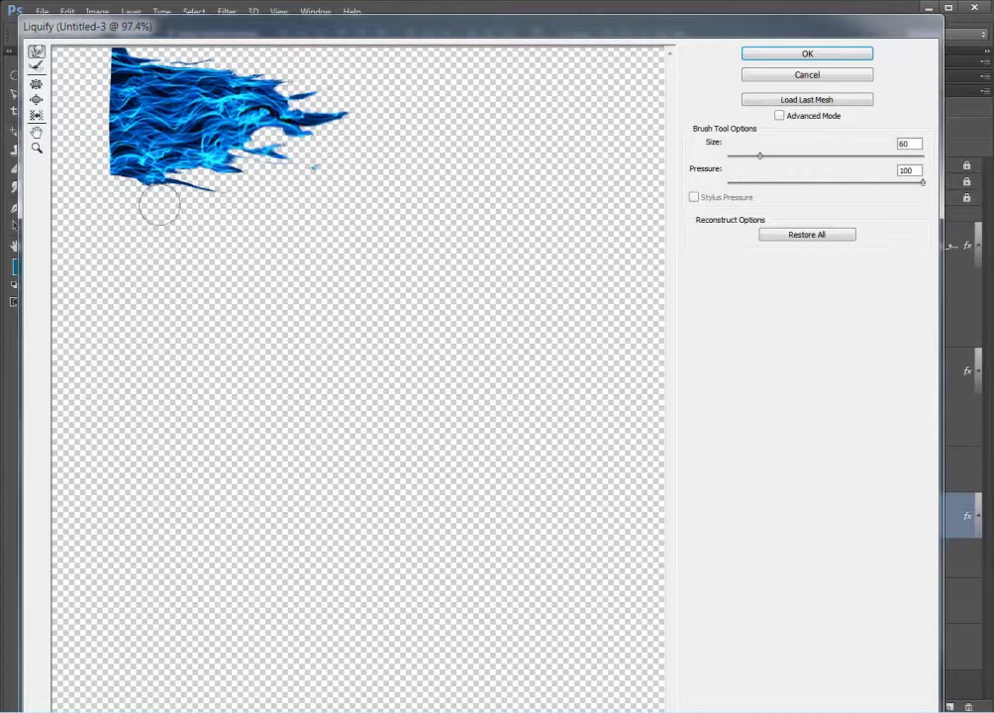
click(818, 56)
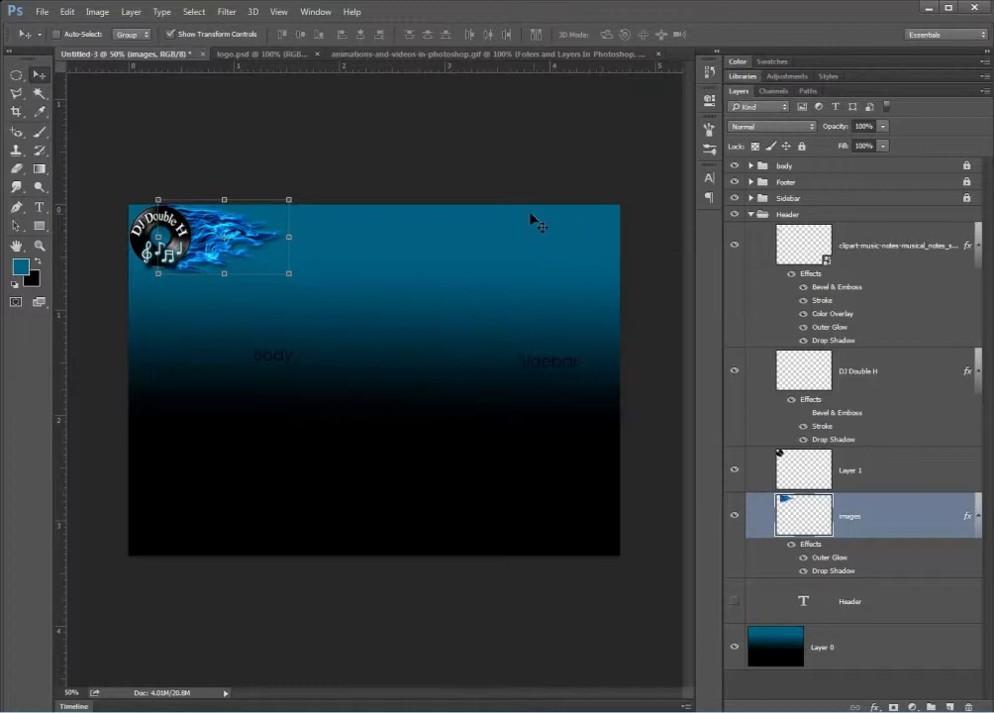
Hide and show Layer 0 to check the header without its gradient background
click(16, 74)
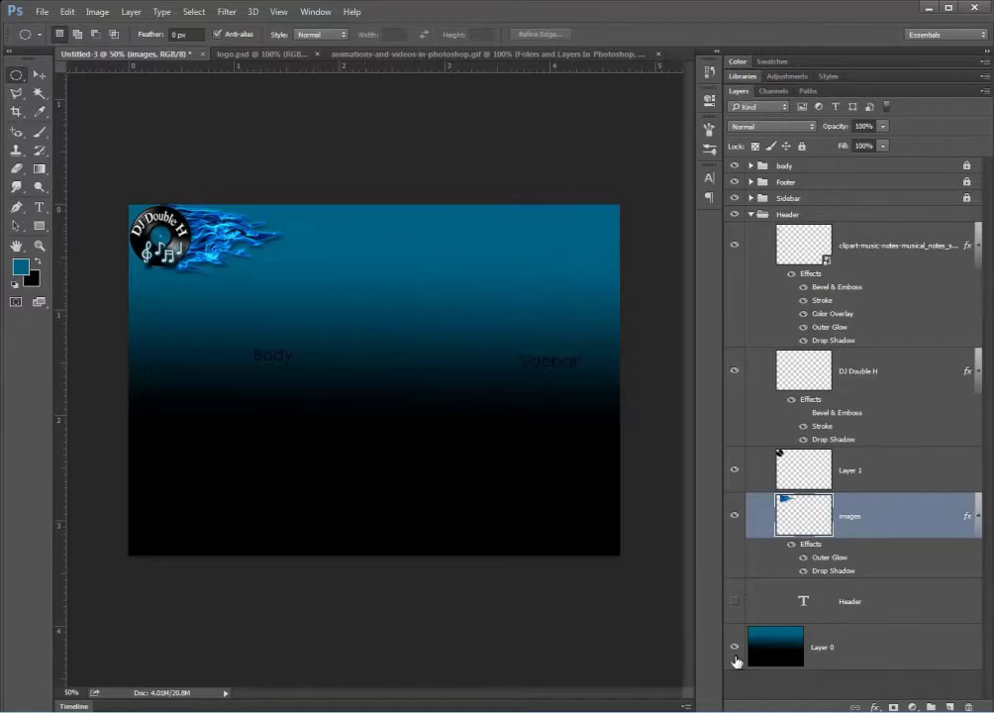
click(735, 649)
click(735, 649)
Enable a Color Overlay on the Layer 0 background and open its overlay colour for editing
double_click(866, 655)
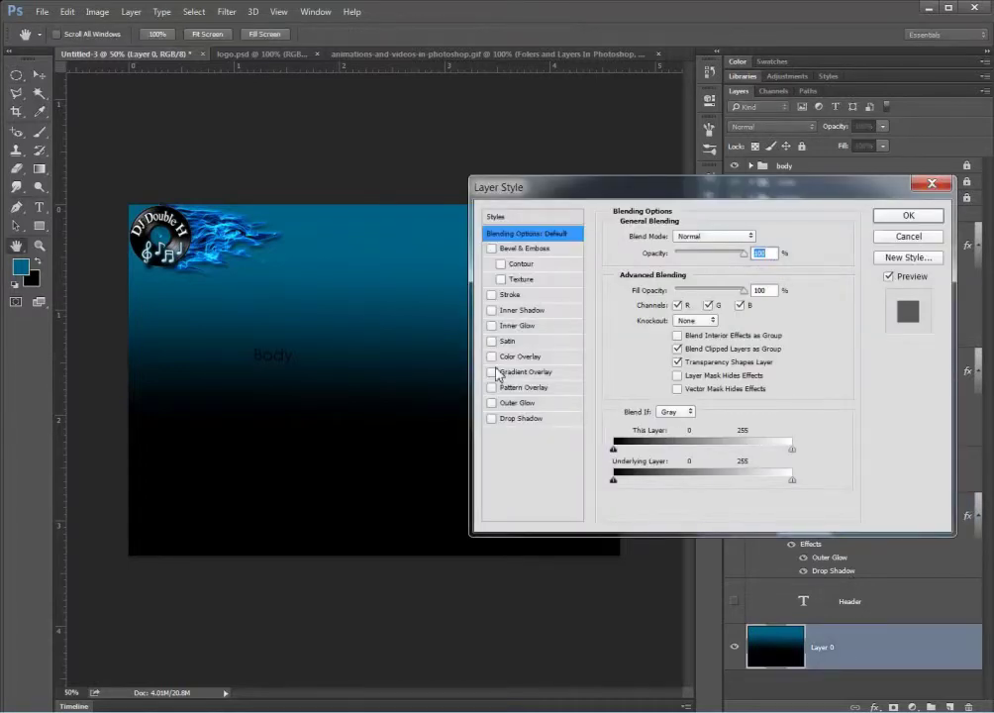
click(492, 357)
click(569, 355)
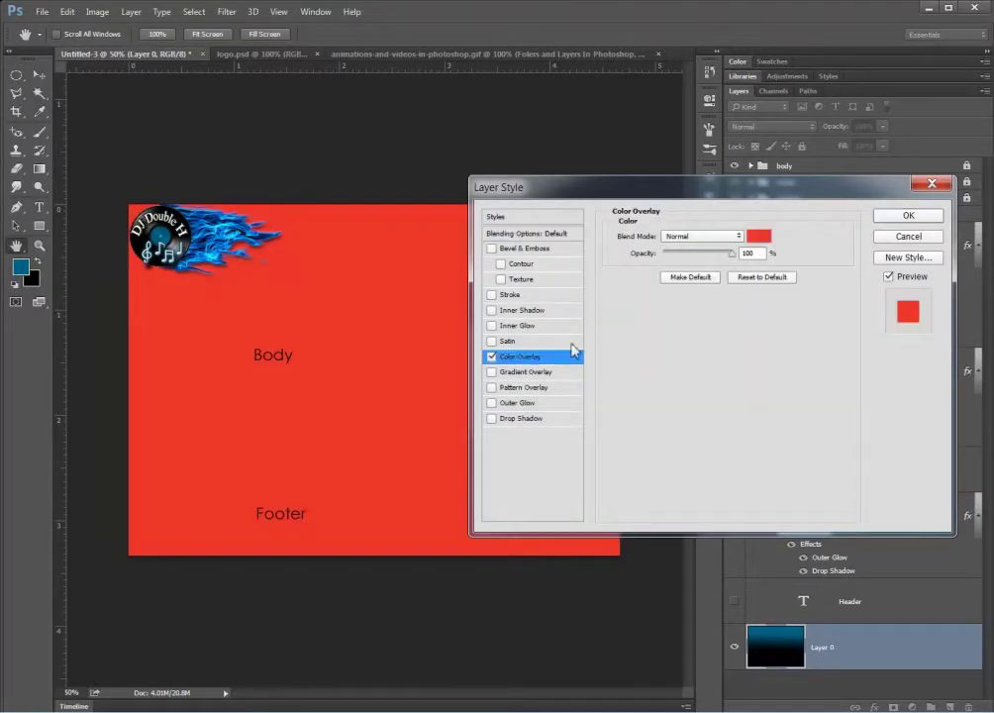
click(758, 236)
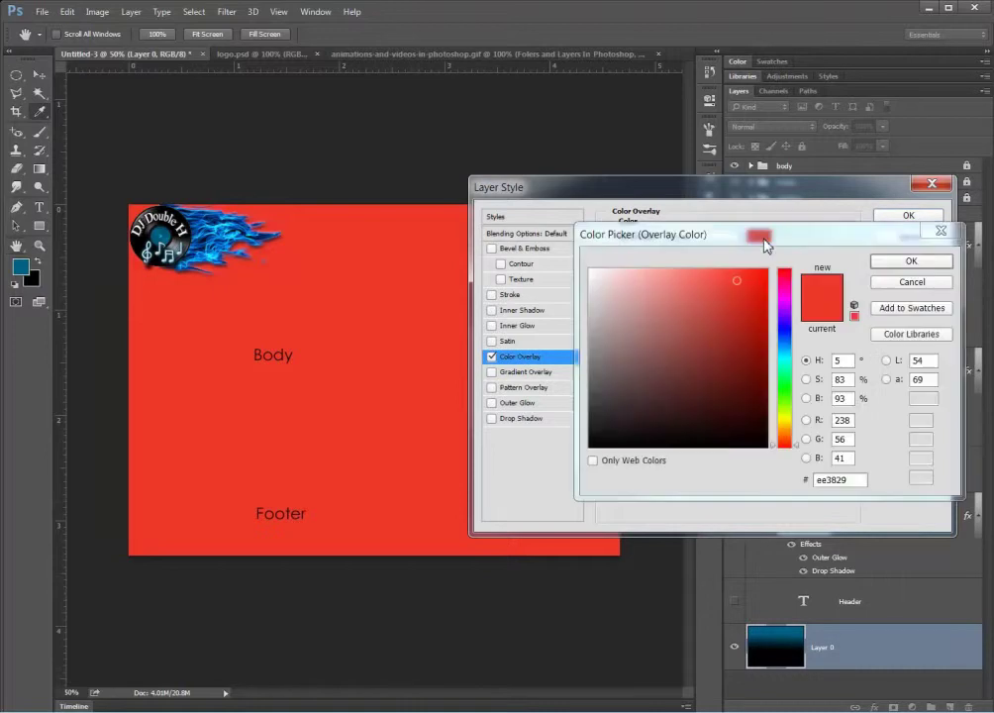
Try off-white f9f8f8, flame blue 06c5f7, dark teal 184d5b and near-blacks 0e1416 and 131313 as the background overlay colour
click(591, 274)
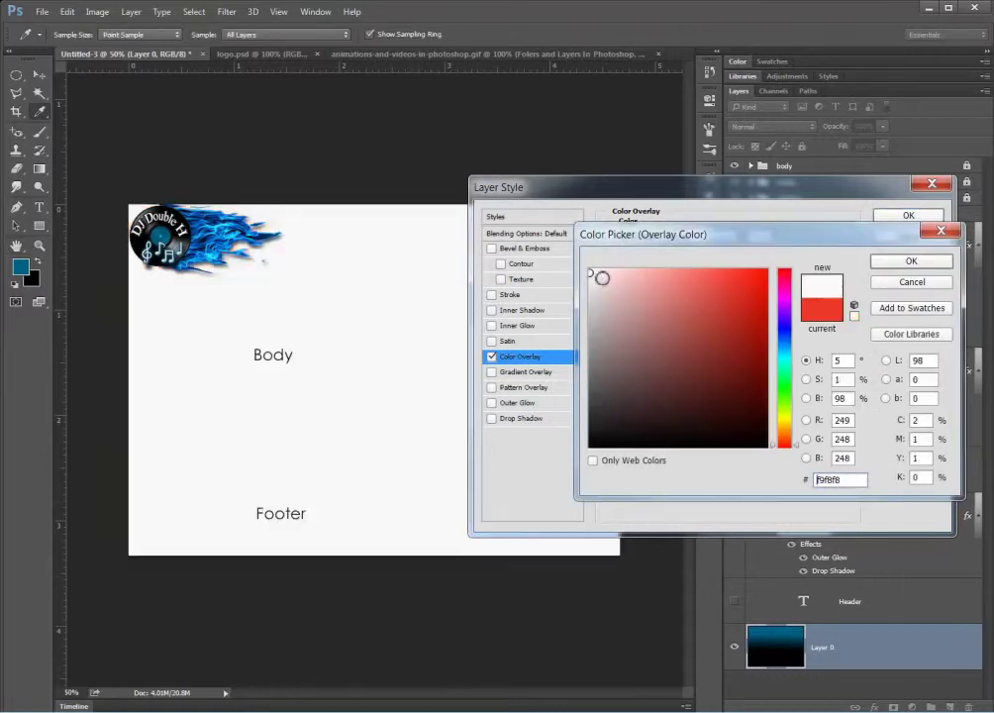
click(815, 319)
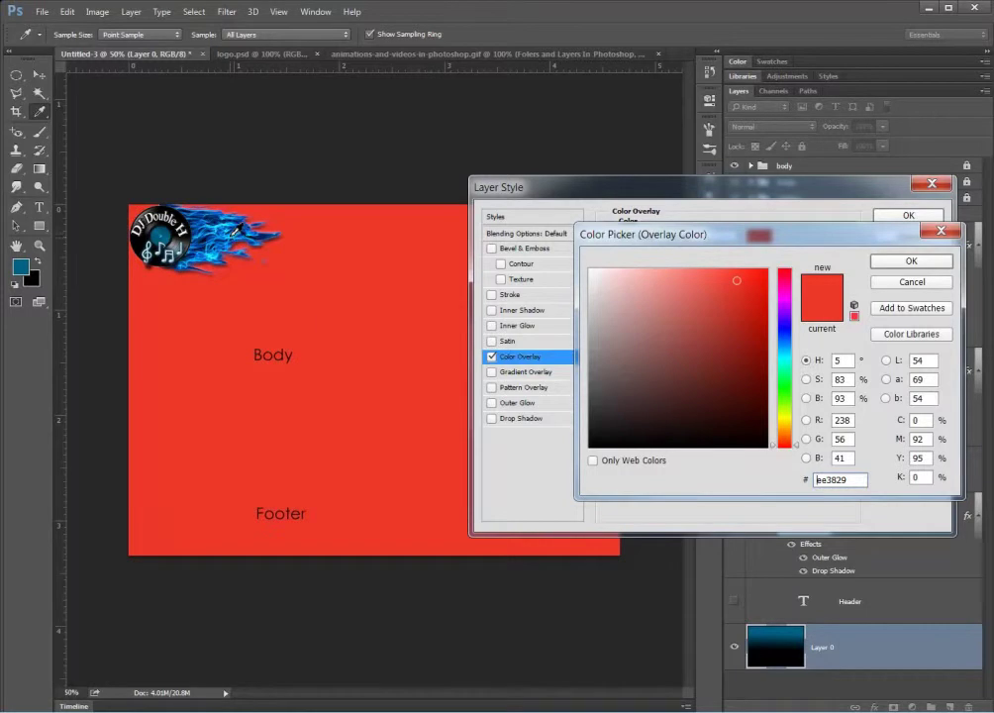
click(233, 244)
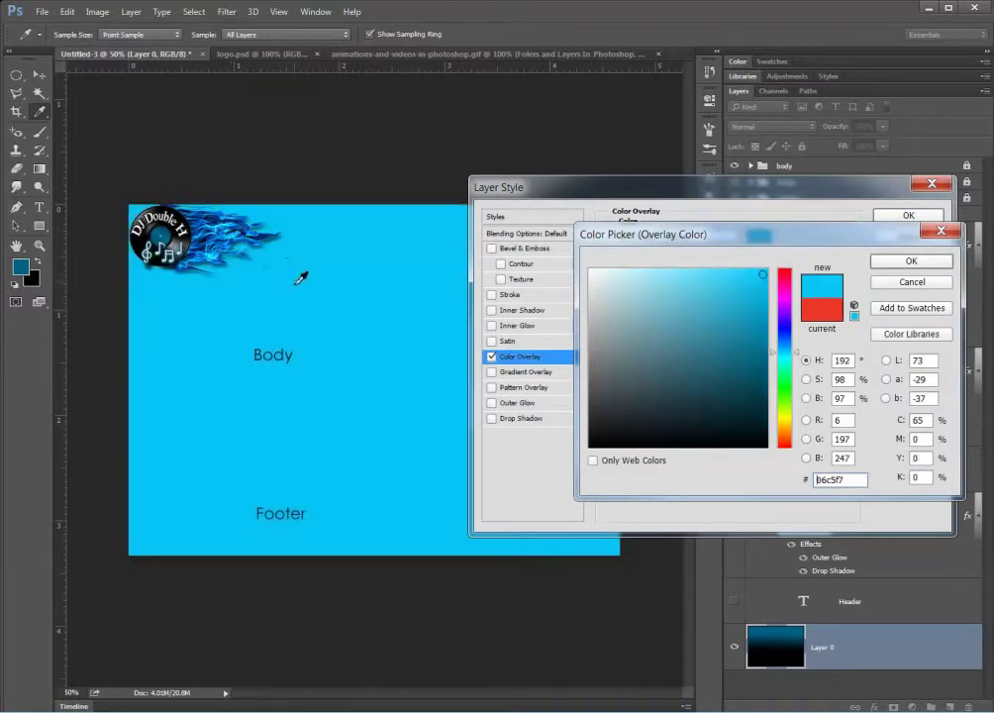
click(721, 382)
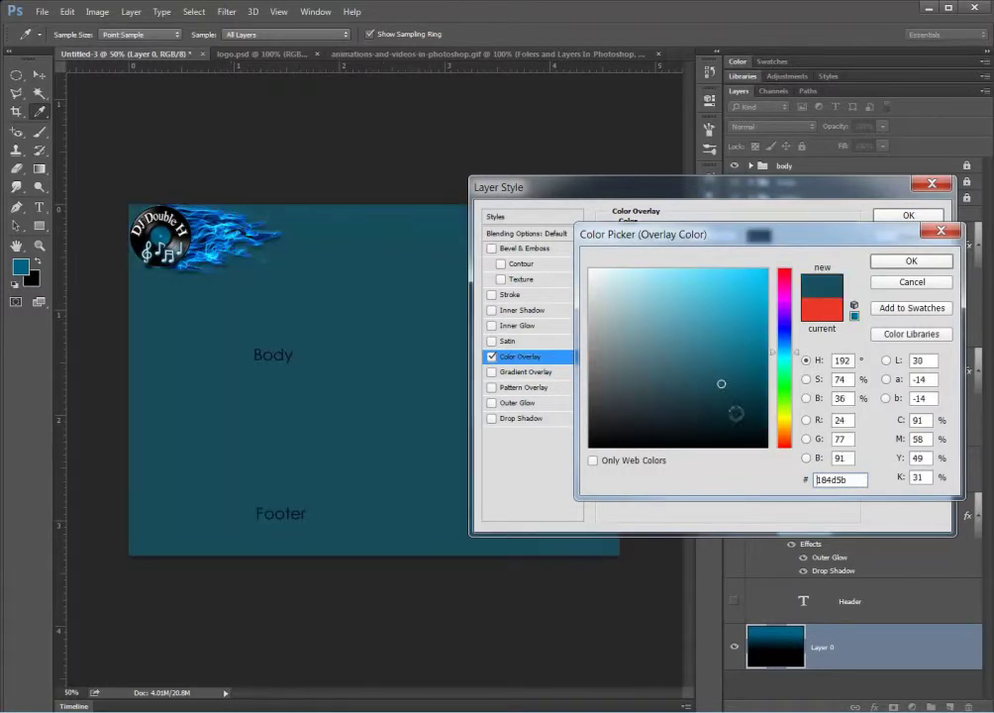
click(725, 416)
click(651, 432)
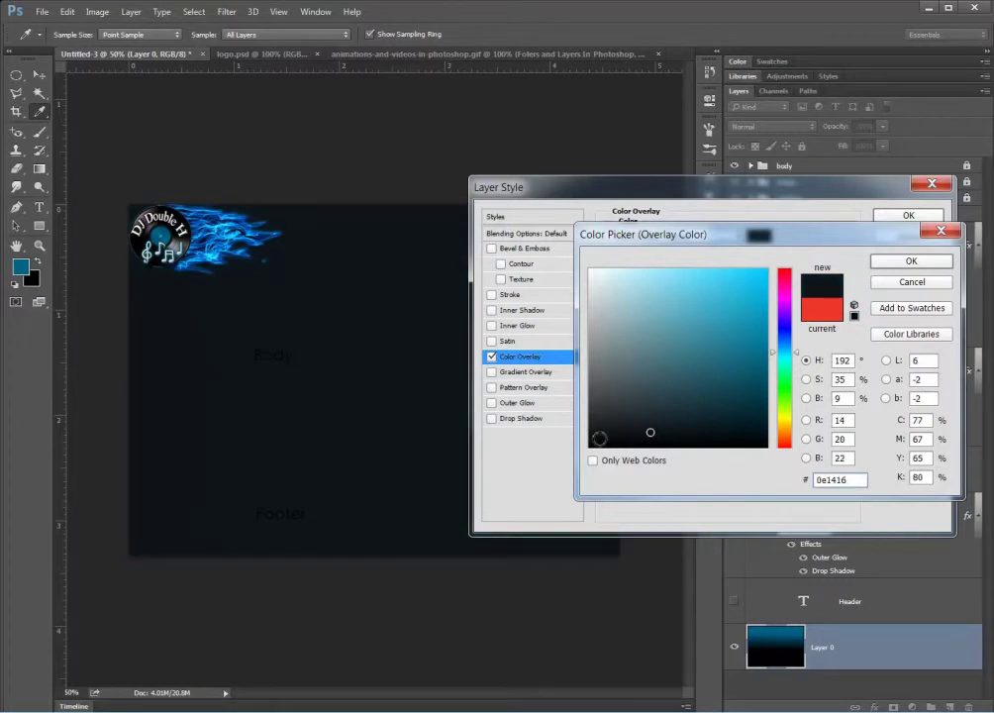
click(593, 434)
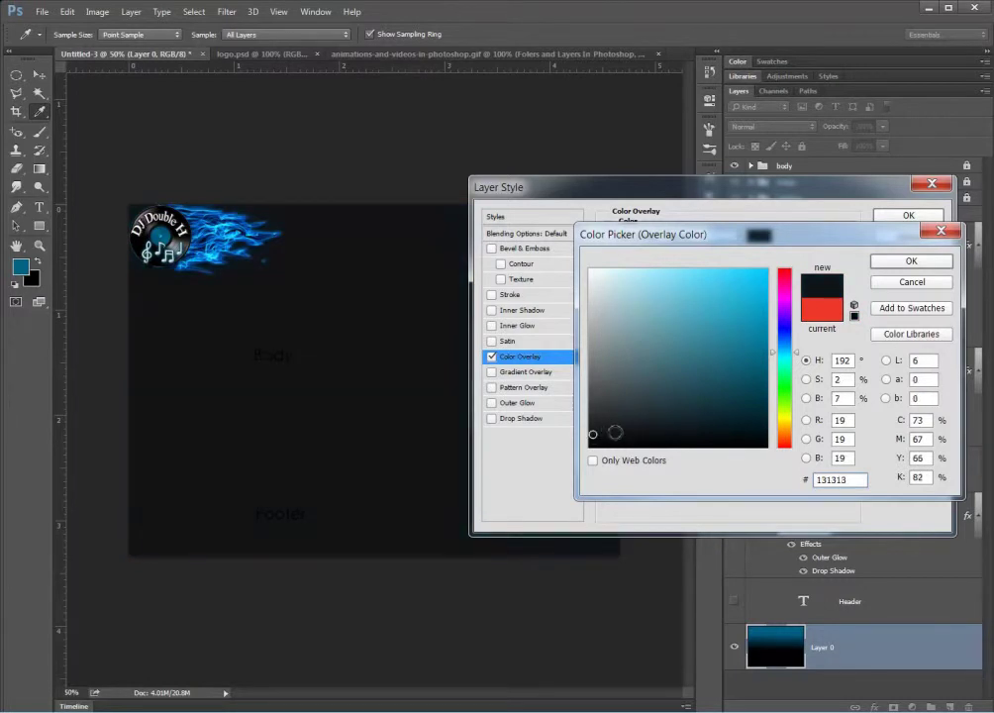
Set Layer 0's overlay colour to black 000000 and apply the layer style
double_click(854, 479)
text(000000)
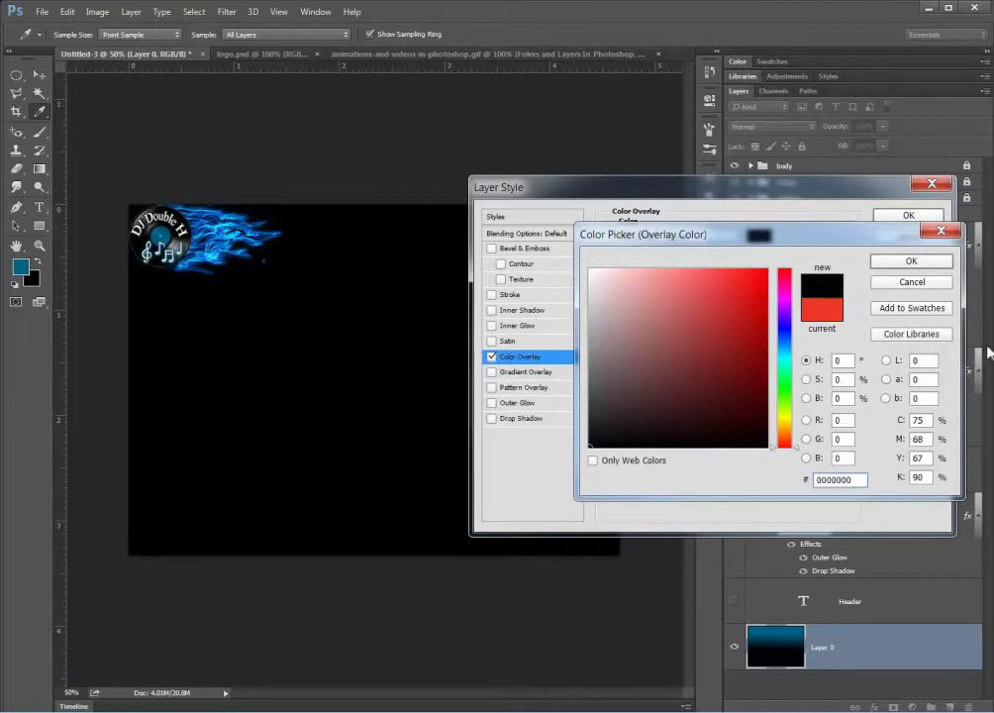
click(941, 262)
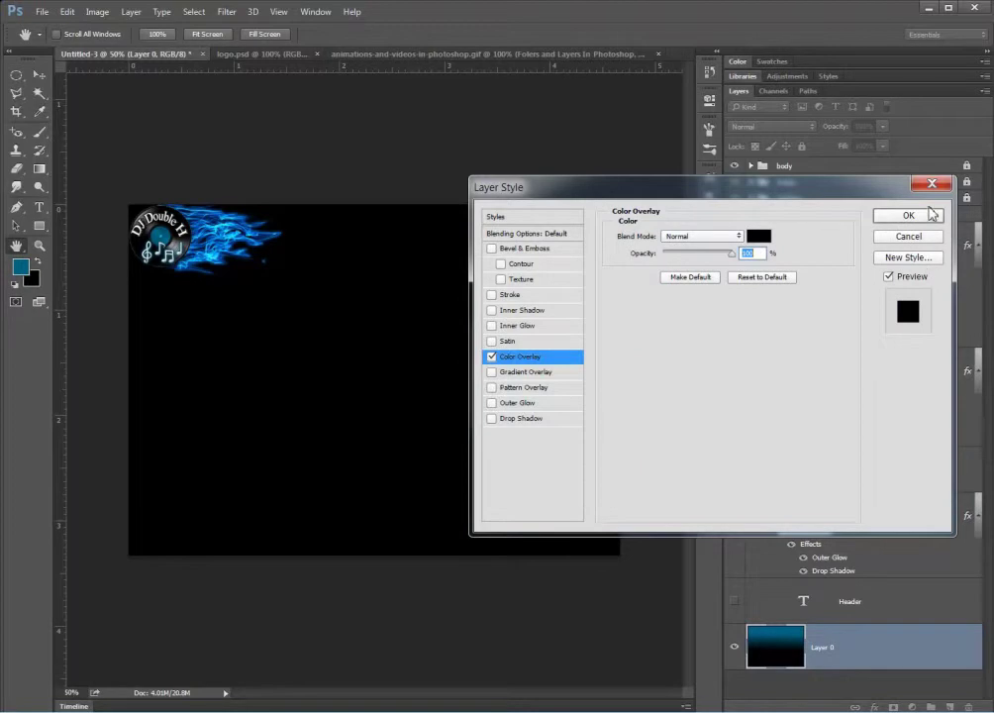
click(926, 220)
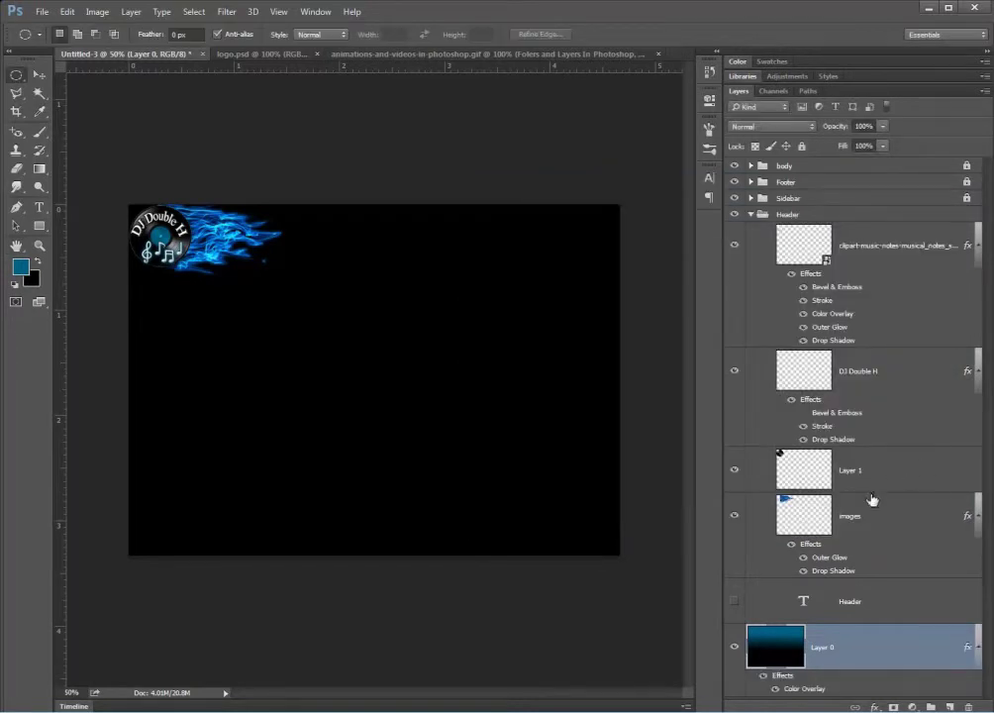
Edit the images layer's Outer Glow, setting Spread to 5% and Size to 21 px
click(858, 523)
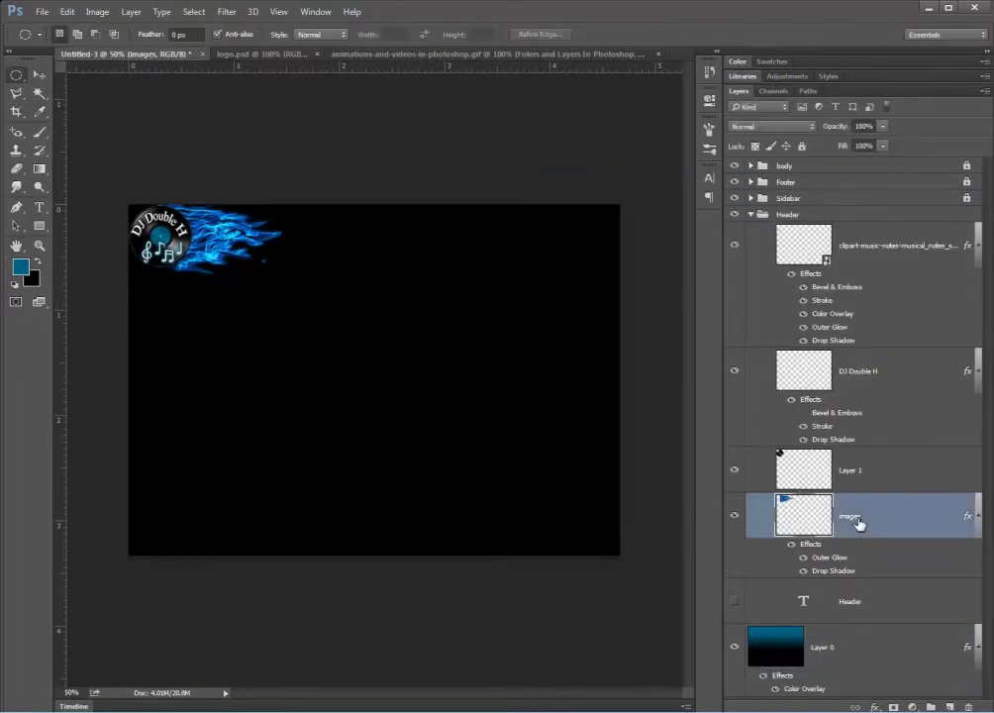
double_click(955, 522)
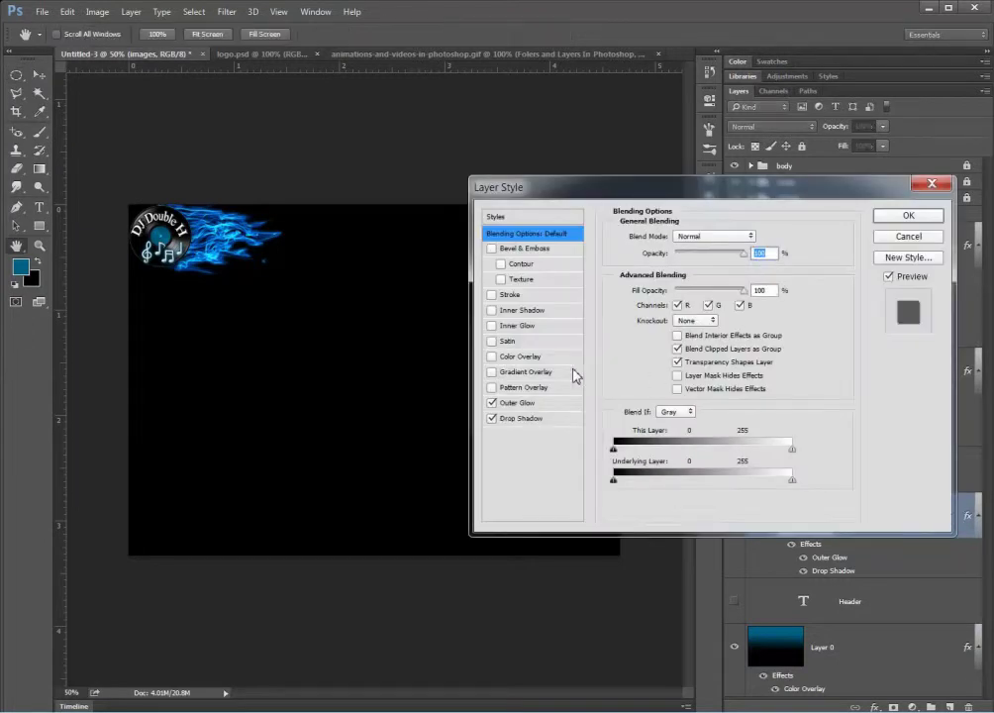
click(522, 406)
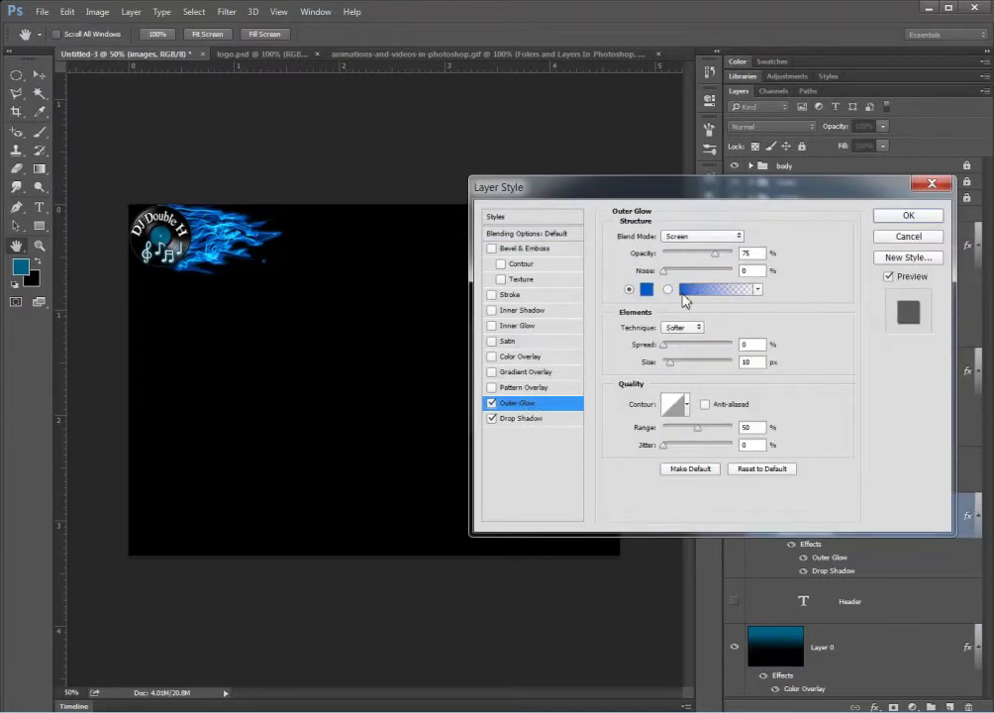
mouse_move(663, 347)
mouse_down()
mouse_move(682, 367)
mouse_move(676, 372)
mouse_move(669, 350)
mouse_up()
Try the Precise technique for the flames' outer glow and return to Softer
click(683, 327)
click(681, 349)
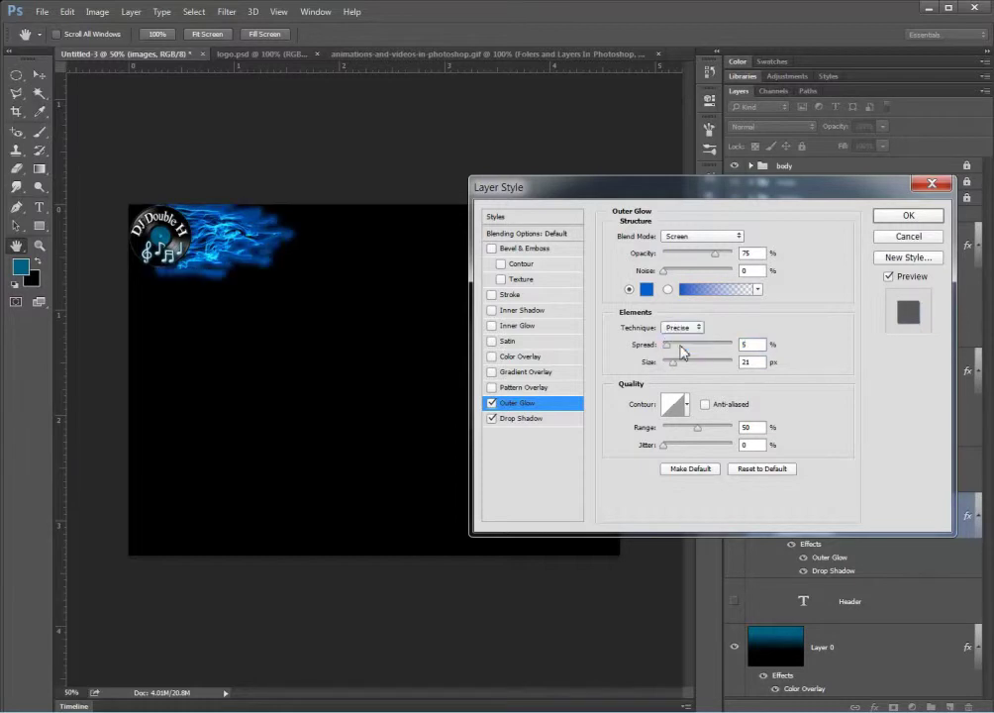
click(693, 328)
click(690, 337)
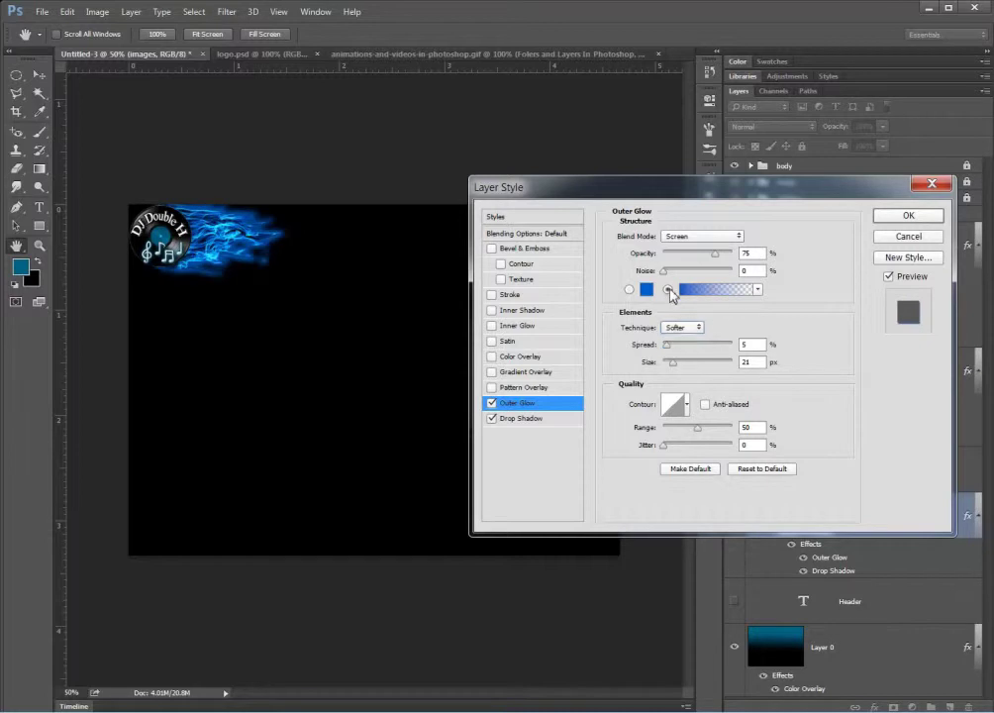
Set the flames' Outer Glow to Normal blend mode, 39% Opacity, 6% Spread and 10 px Size
click(759, 289)
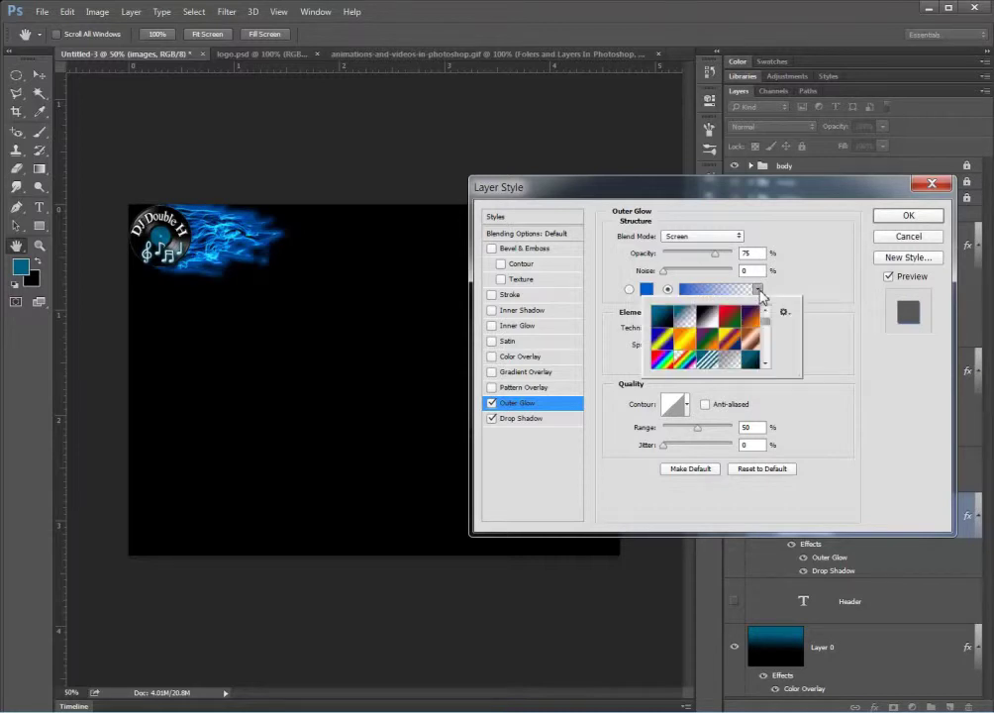
click(818, 294)
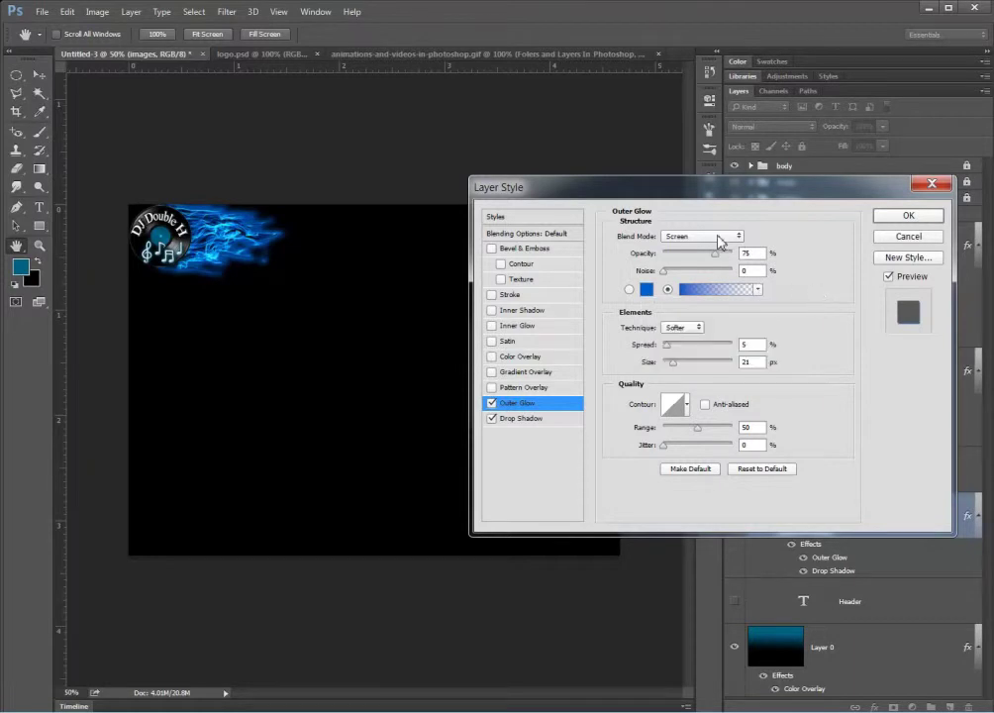
click(719, 238)
click(710, 248)
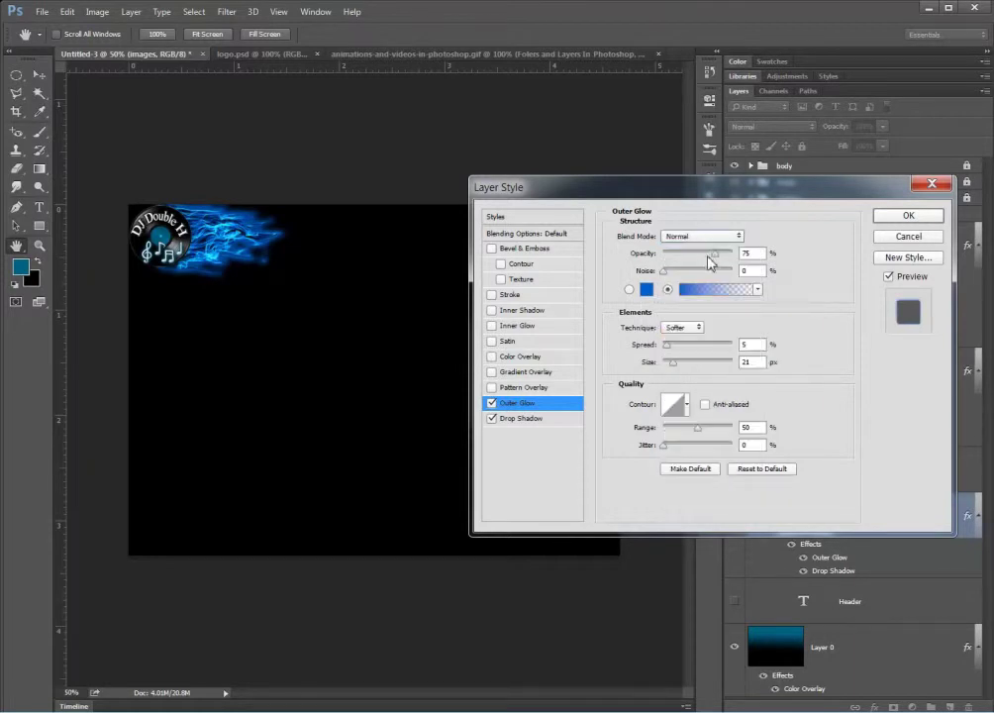
drag(707, 261, 692, 266)
click(665, 272)
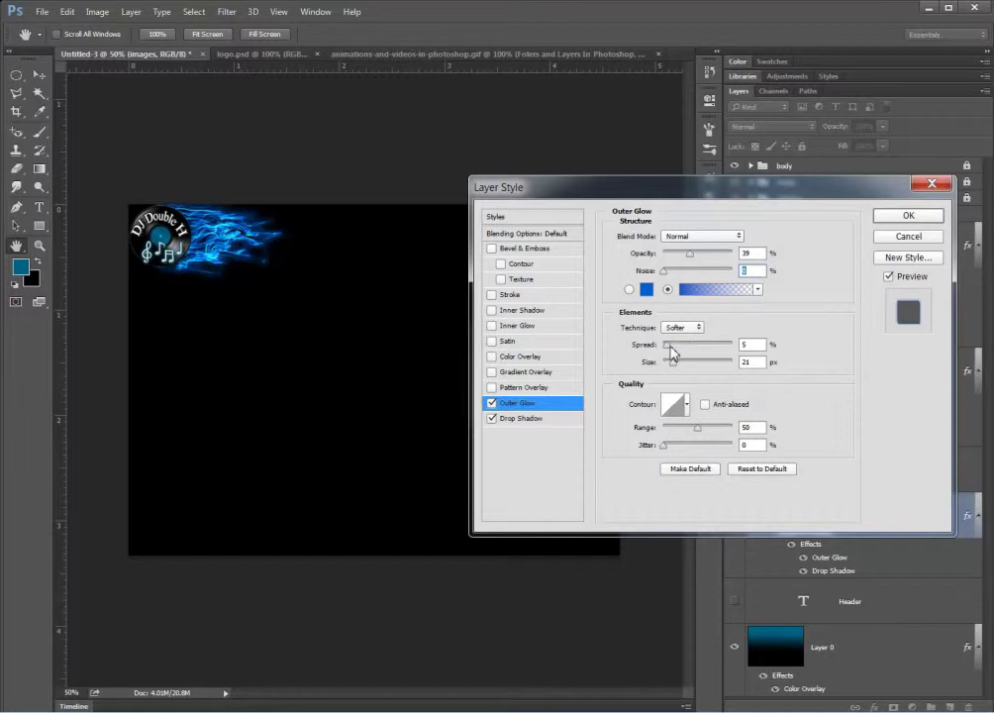
drag(670, 349, 672, 364)
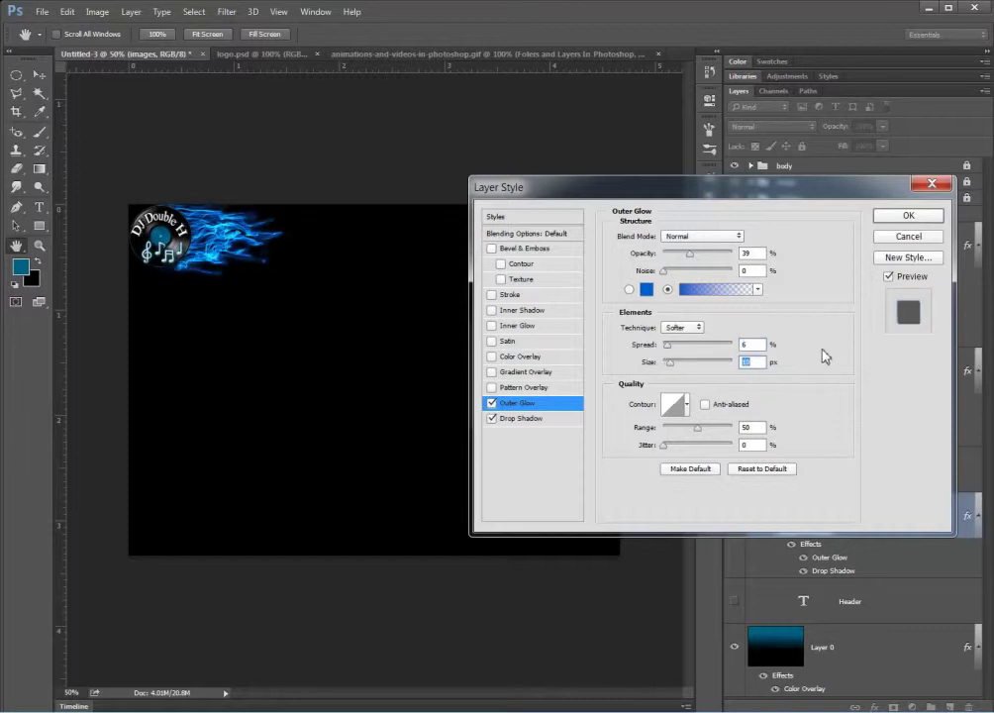
Try the Color Overlay and Satin effects on the flames and turn both off
click(493, 357)
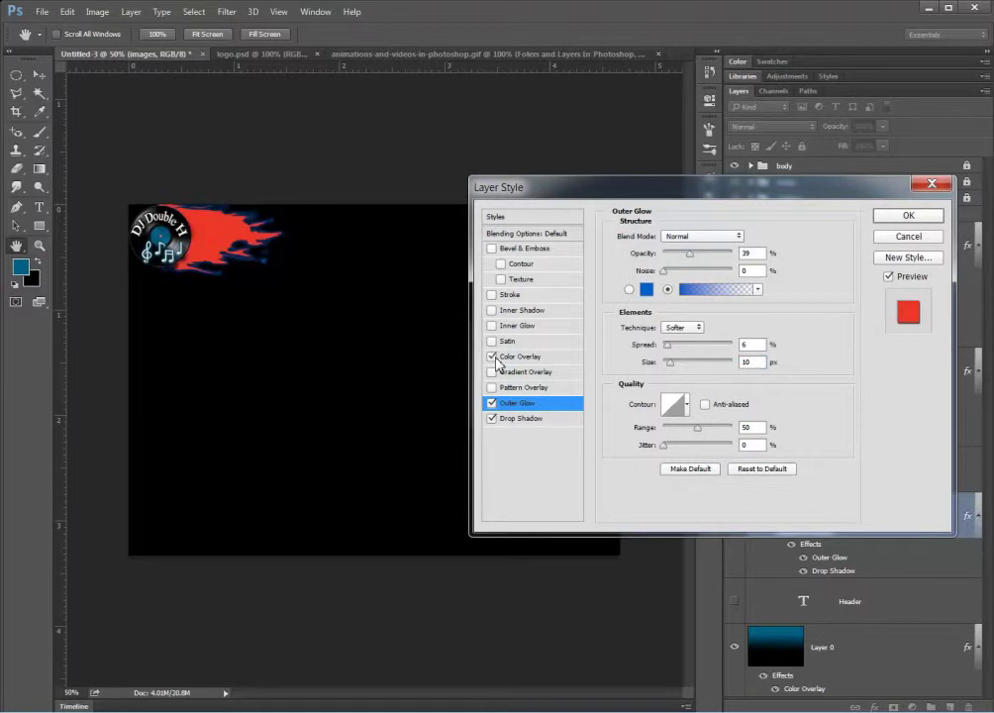
click(493, 358)
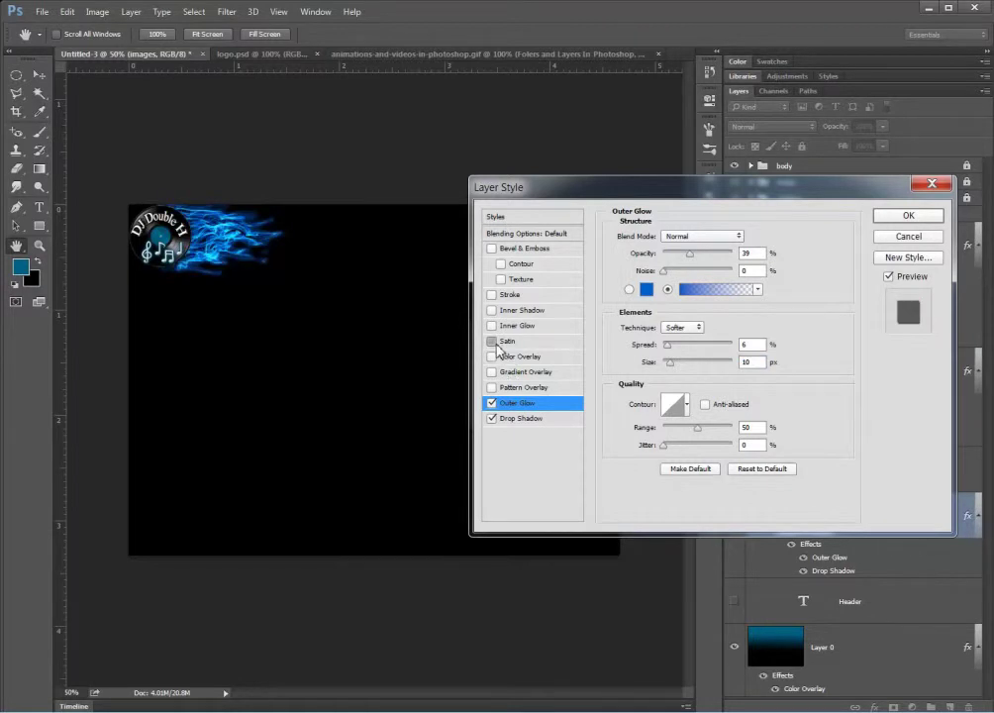
click(498, 344)
click(501, 352)
Enable Inner Glow on the flames and try white ffffff as its colour
click(493, 327)
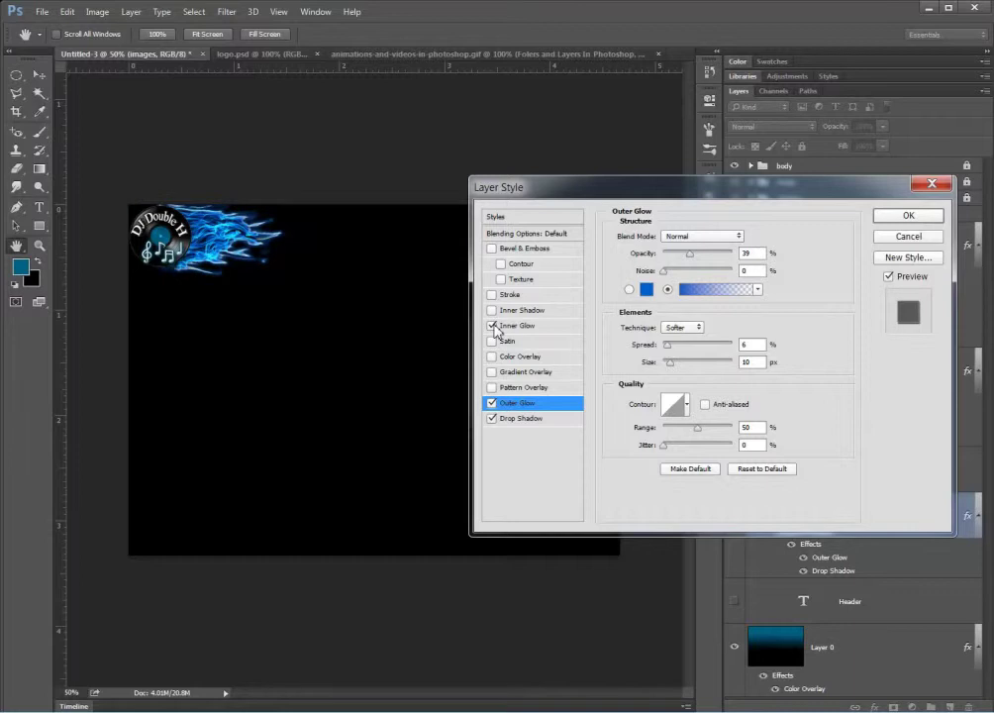
click(507, 327)
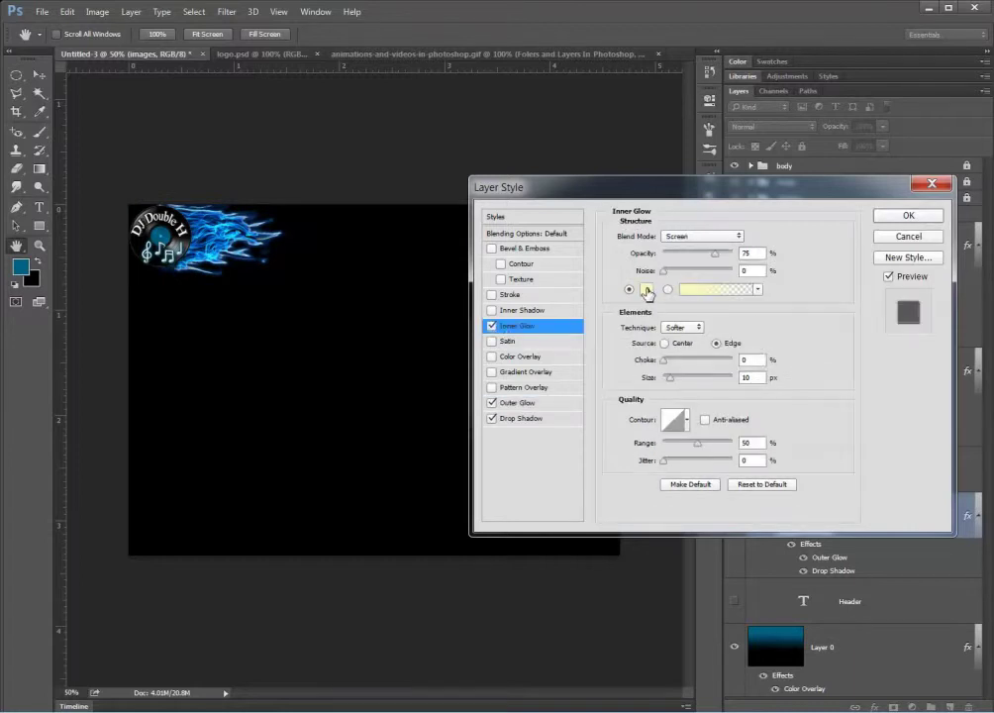
click(647, 291)
click(591, 274)
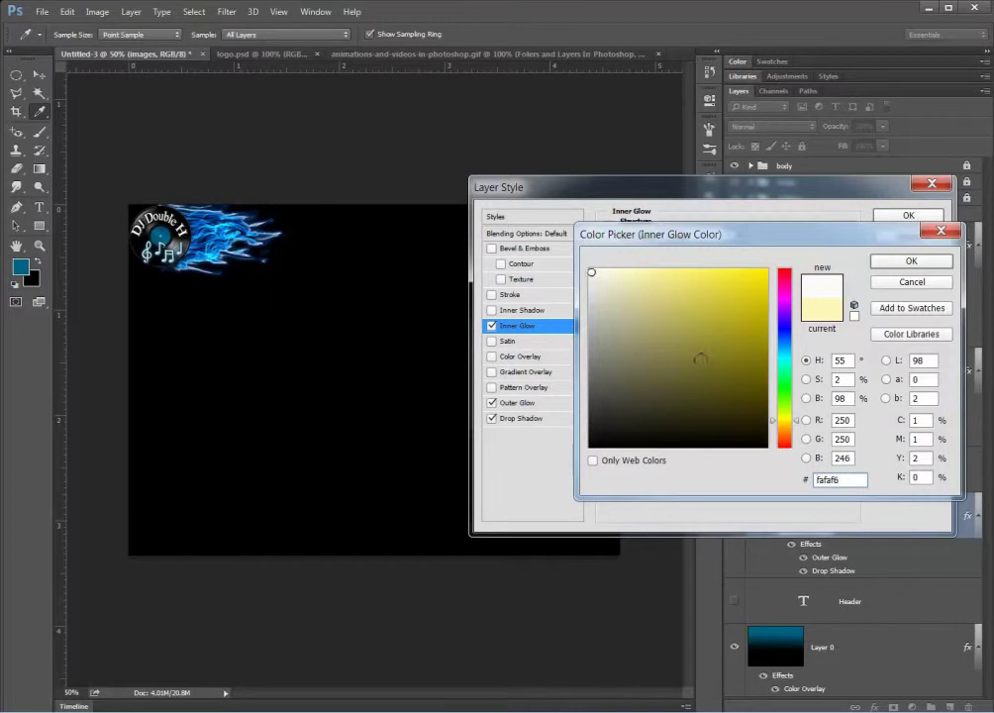
double_click(849, 477)
text(ffffff)
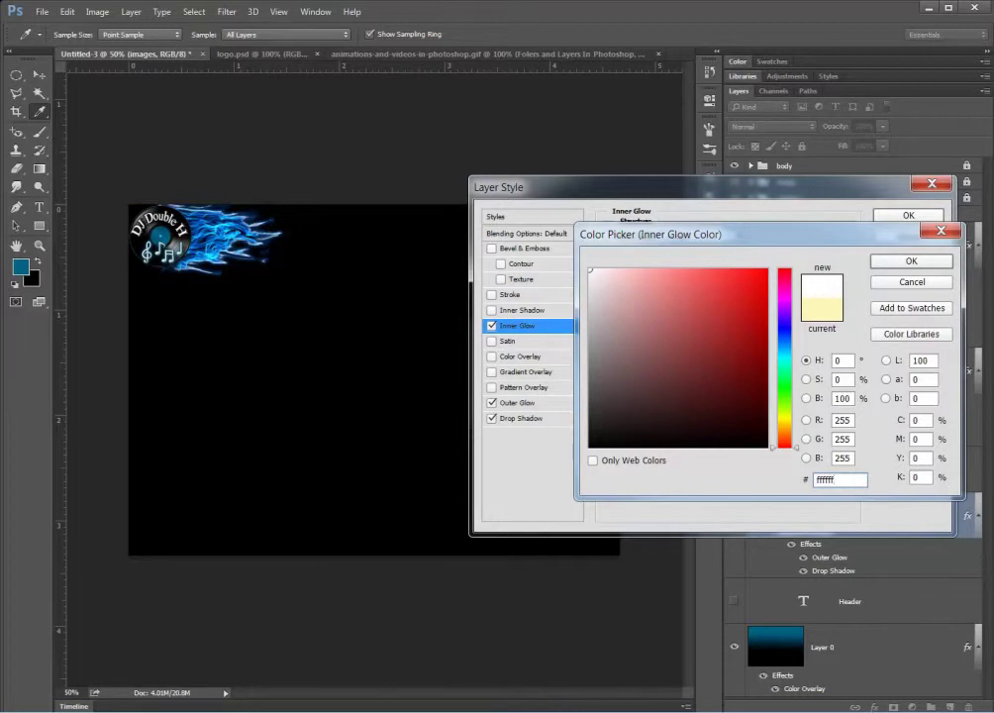
Set the flames' Inner Glow colour to bright blue 073bfc
click(784, 333)
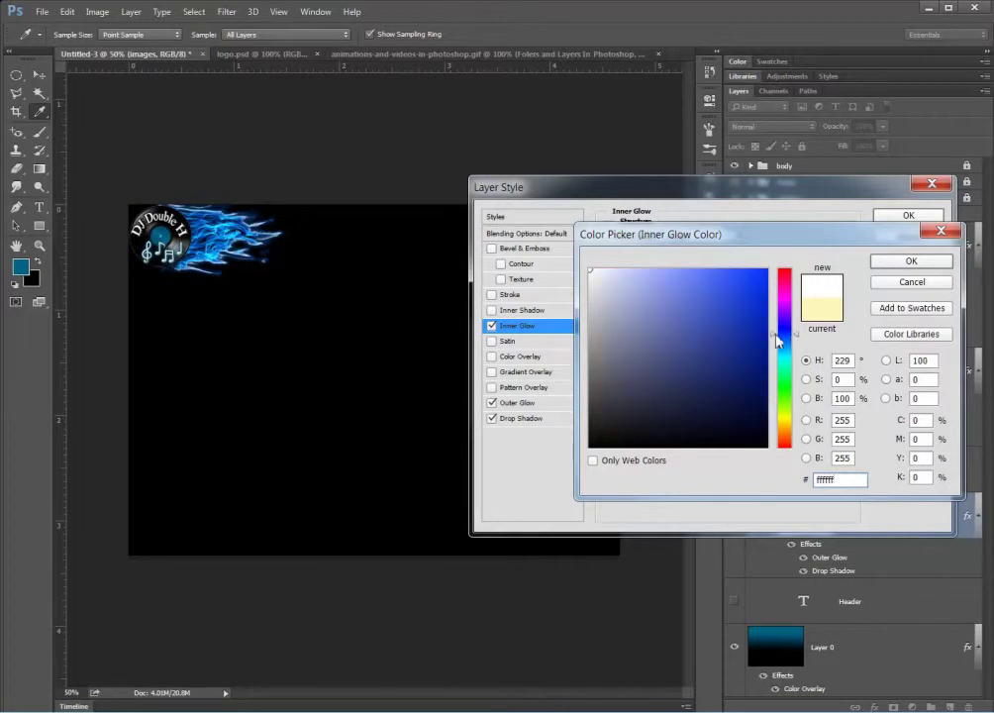
click(719, 310)
click(784, 351)
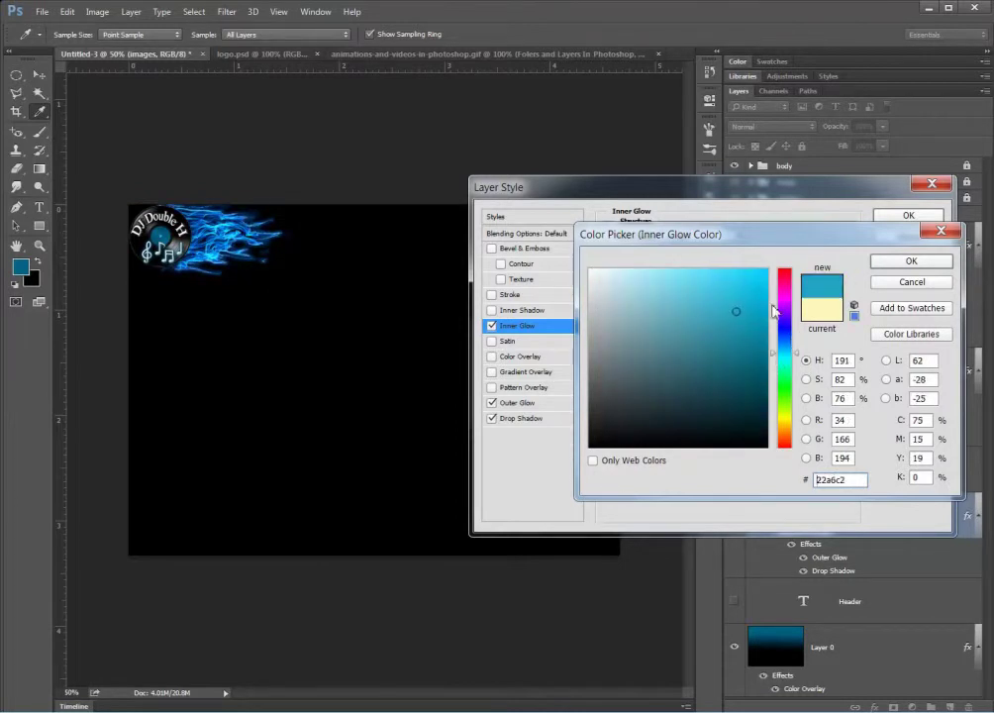
click(785, 335)
click(764, 272)
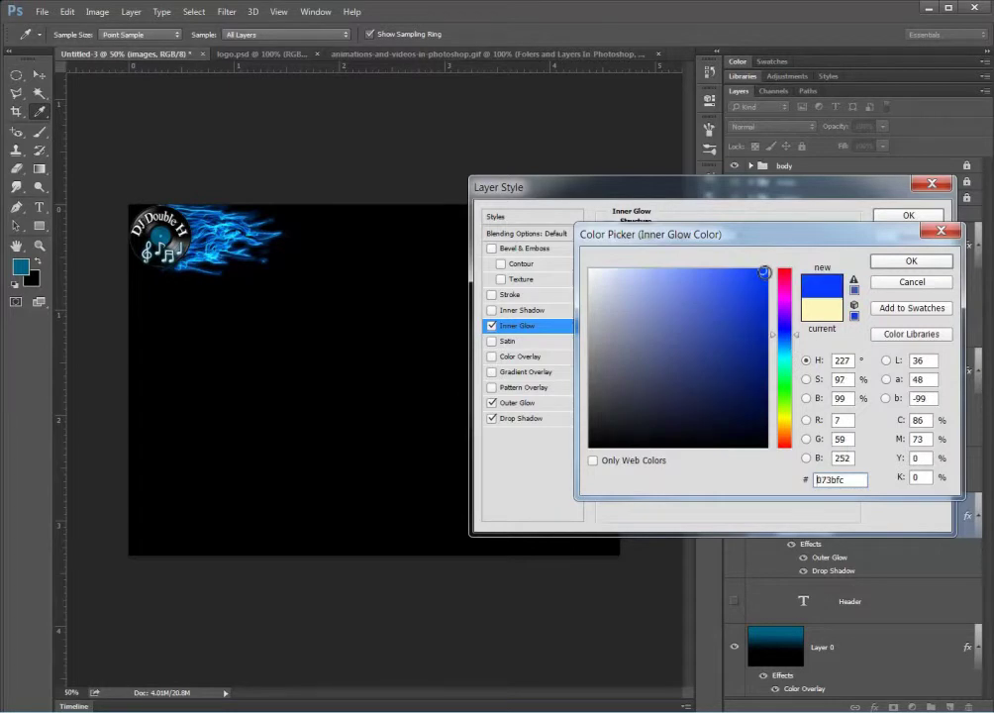
click(908, 261)
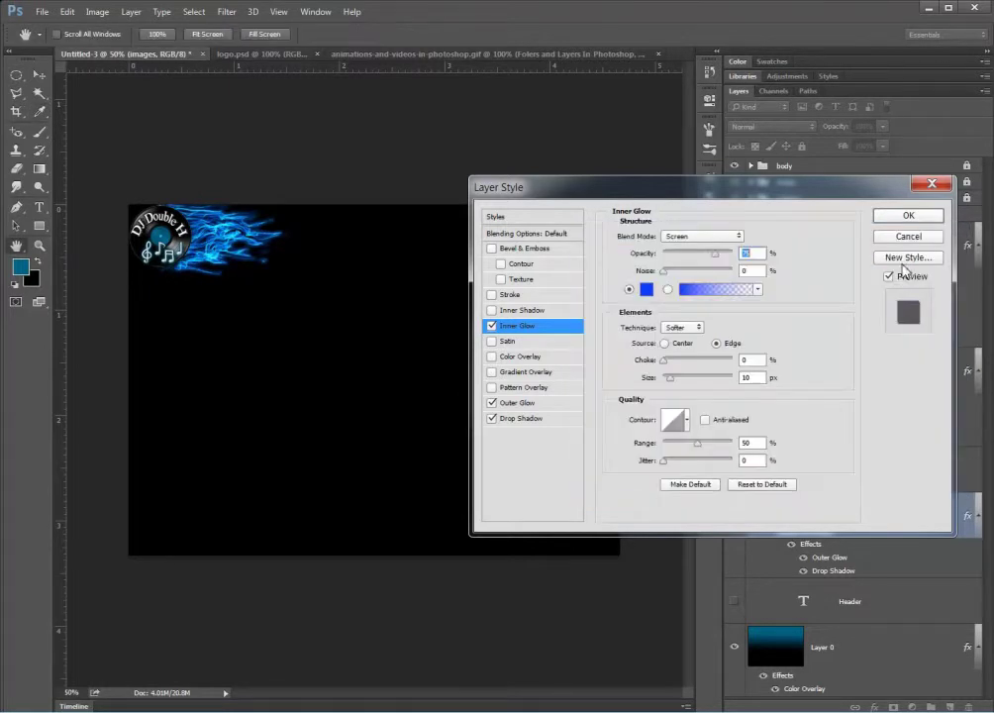
Give the flames' Drop Shadow the cyan colour 41dfed, with Distance 0 px, Spread 1% and Size 68 px
click(531, 420)
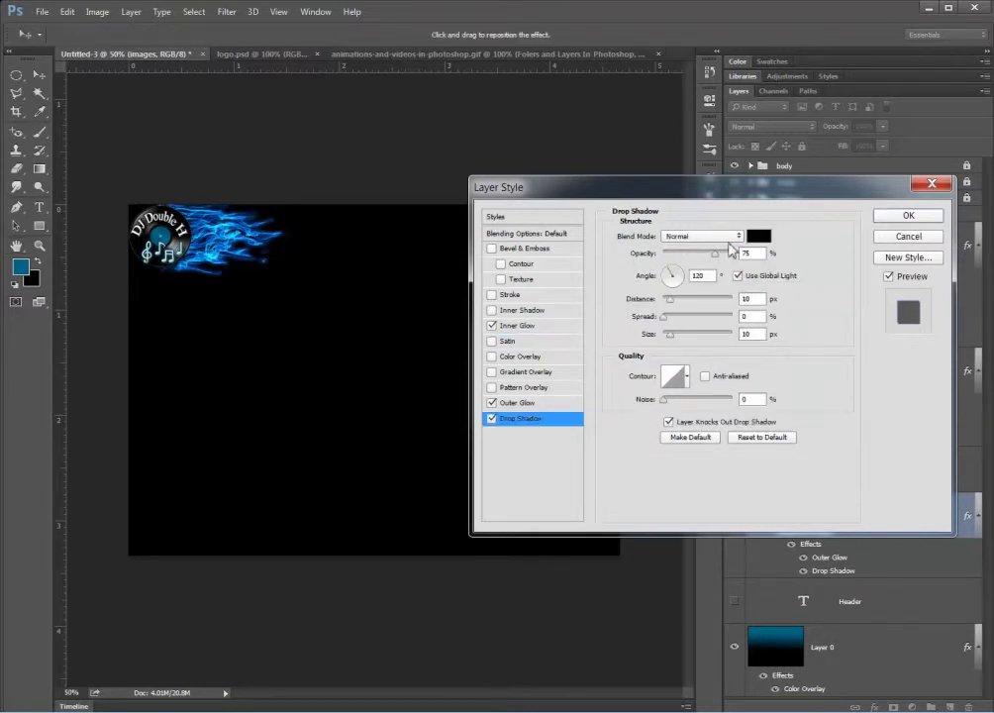
click(759, 238)
click(754, 296)
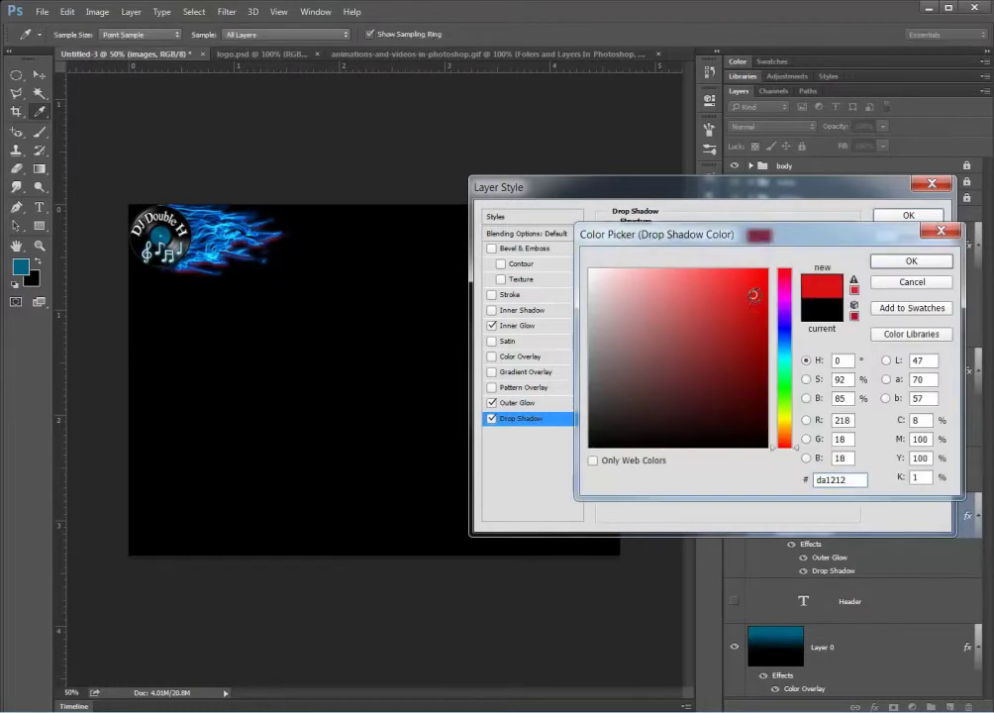
click(783, 335)
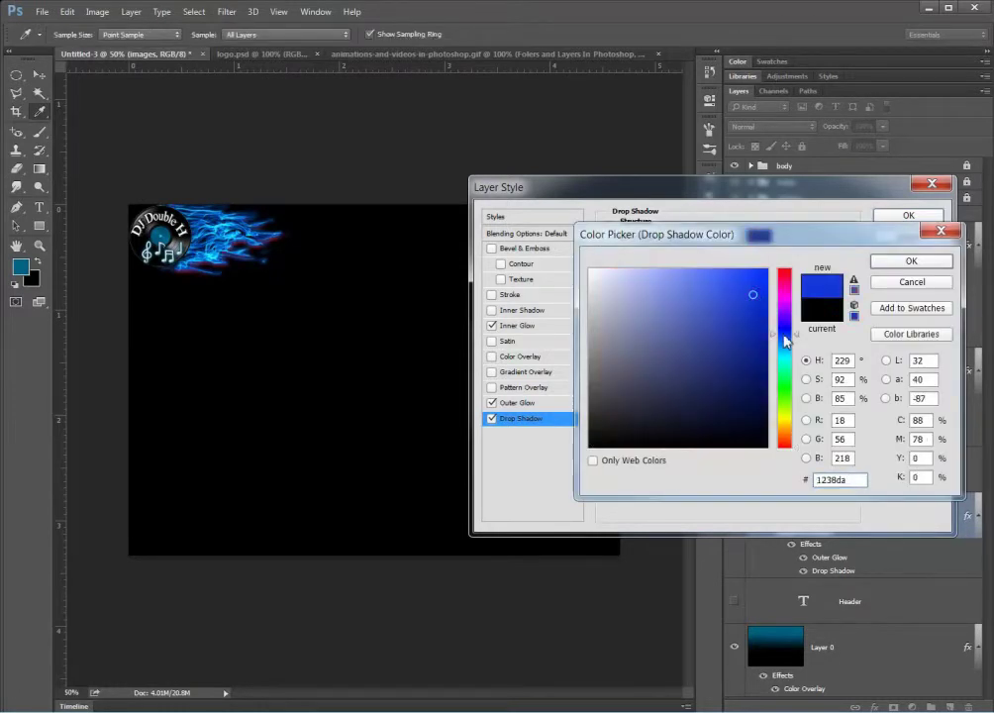
click(782, 354)
click(747, 315)
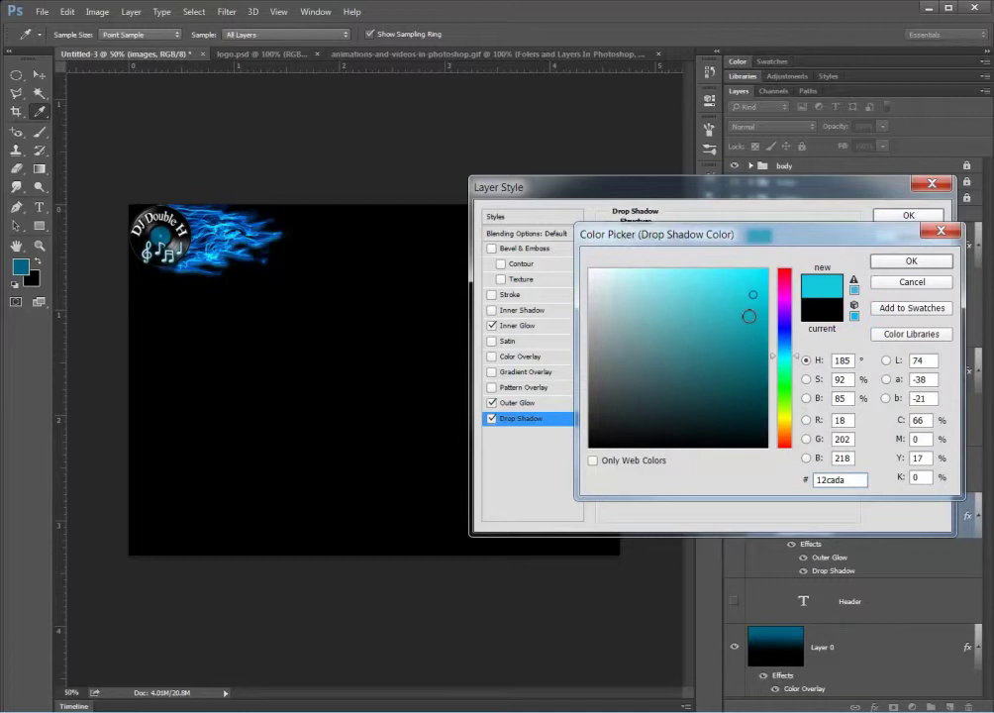
click(756, 276)
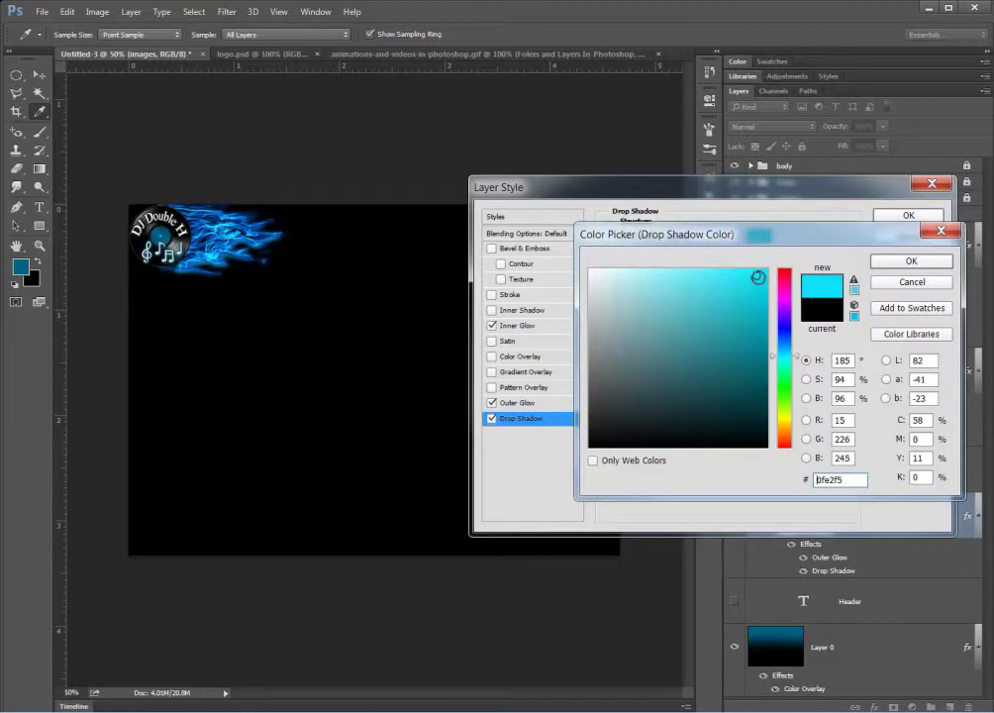
click(719, 281)
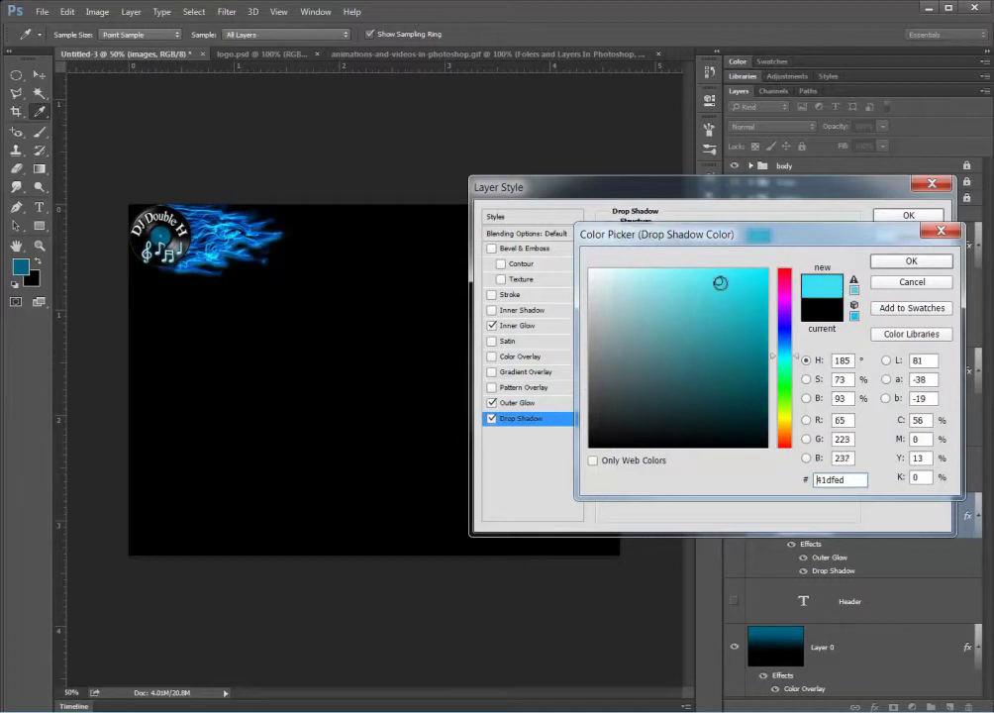
click(902, 265)
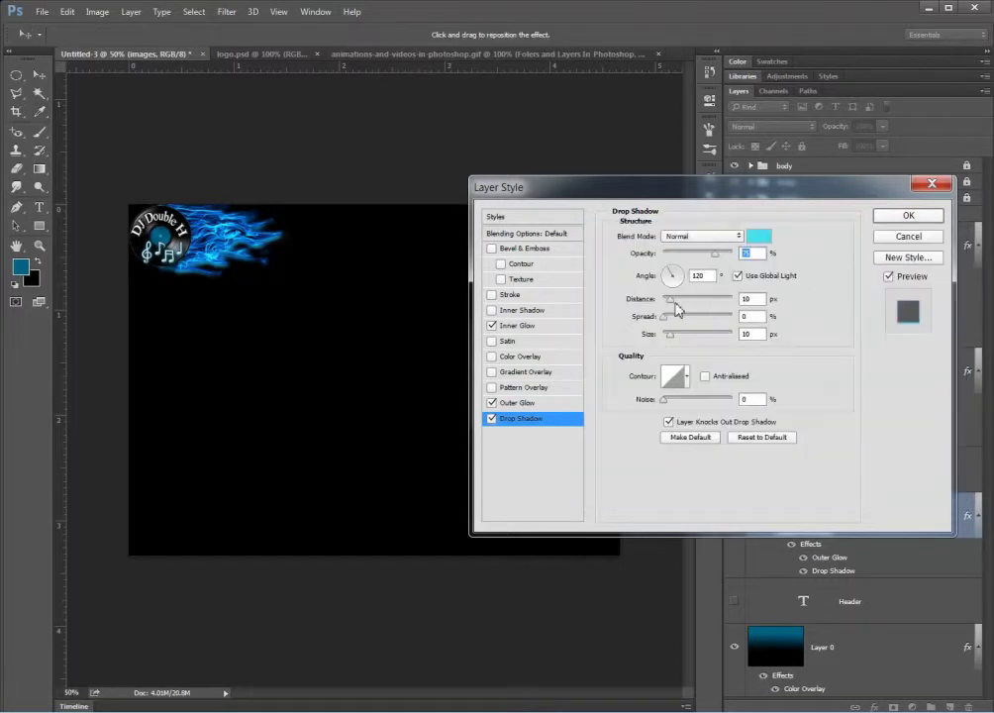
mouse_move(671, 299)
mouse_down()
mouse_move(690, 302)
mouse_move(682, 321)
mouse_move(703, 319)
mouse_move(667, 333)
mouse_move(688, 305)
mouse_move(663, 315)
mouse_up()
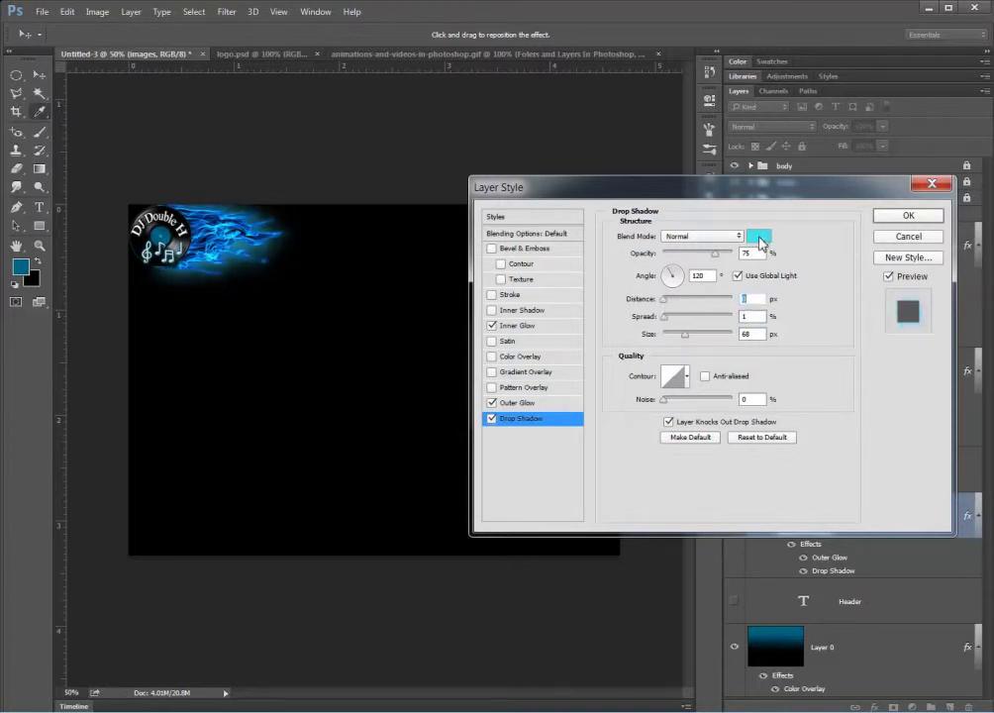
Change the Drop Shadow colour to blue 00479e sampled from the flames and apply the layer style
click(760, 240)
click(594, 271)
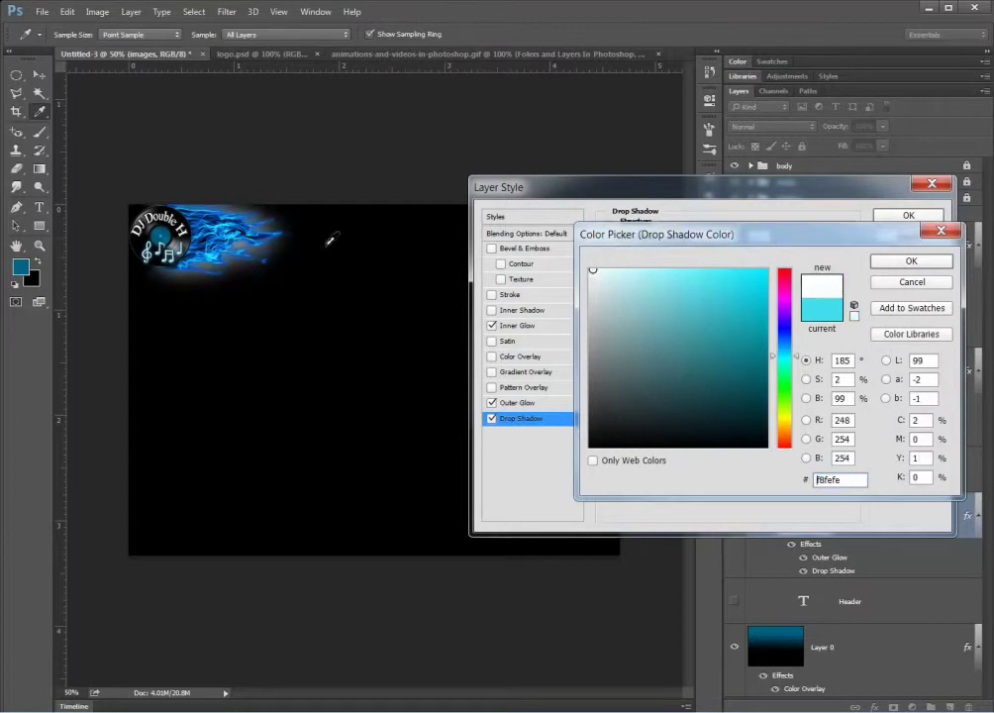
click(261, 236)
click(235, 234)
click(235, 234)
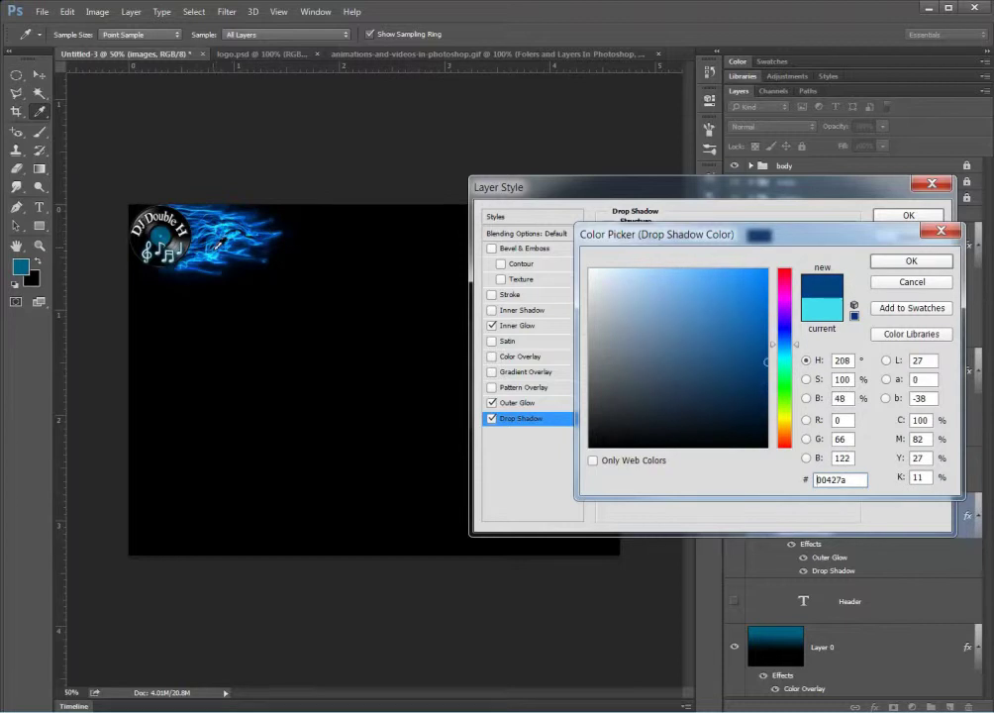
click(217, 240)
click(211, 228)
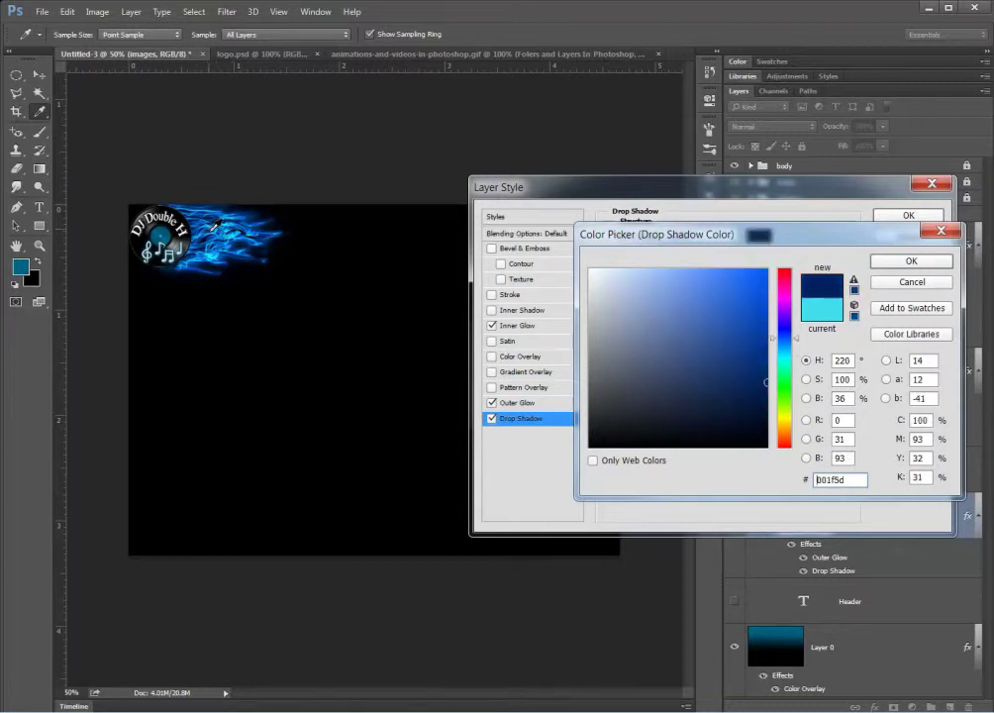
click(212, 227)
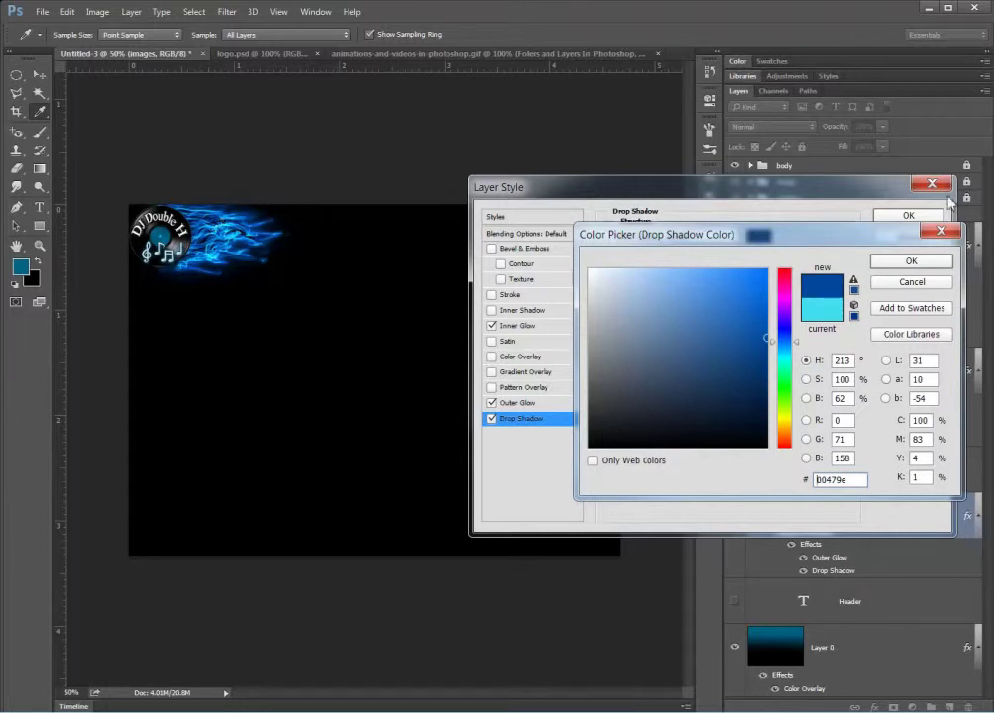
click(911, 263)
click(908, 216)
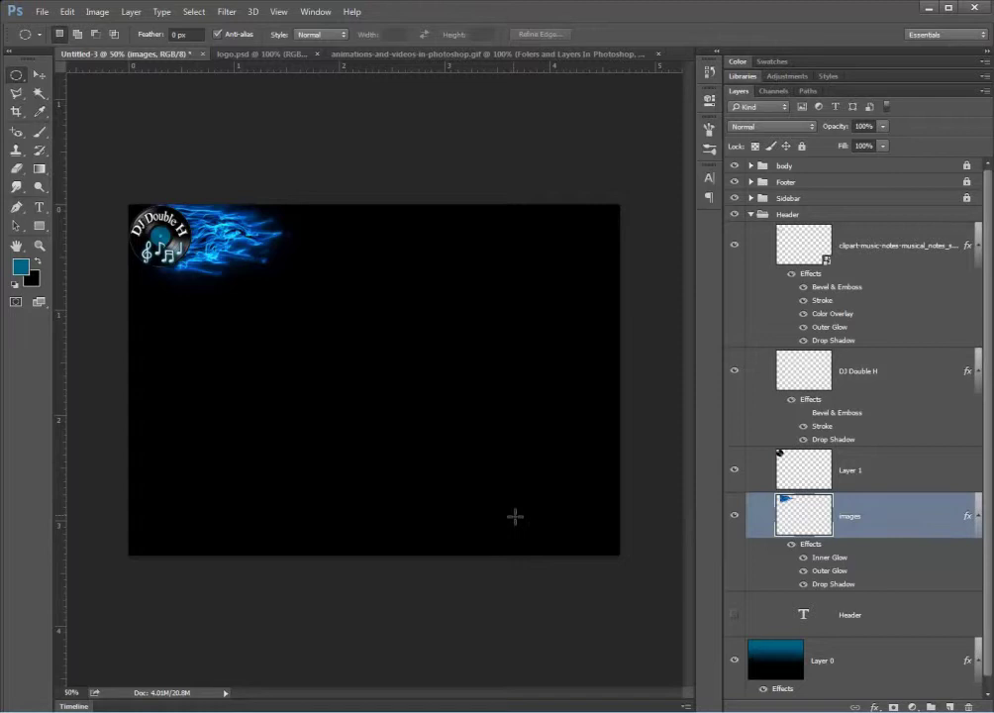
Rename Layer 1 in the Header group as "record"
click(872, 471)
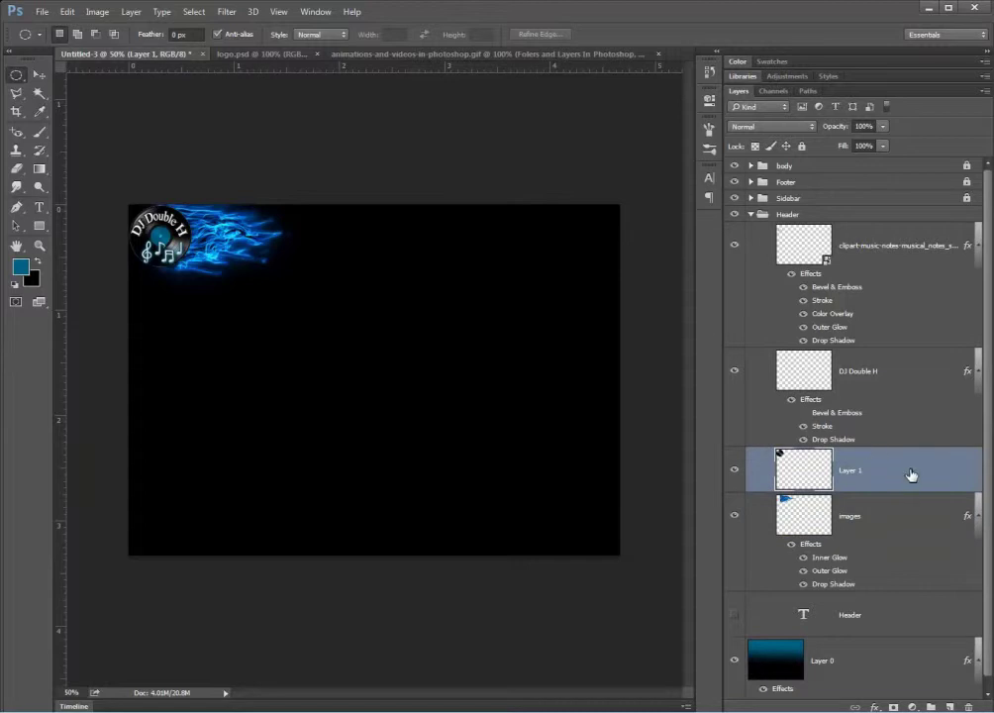
double_click(854, 473)
text(record)
key(BackSpace)
key(BackSpace)
key(BackSpace)
key(BackSpace)
key(BackSpace)
key(BackSpace)
text(ecord)
key(Return)
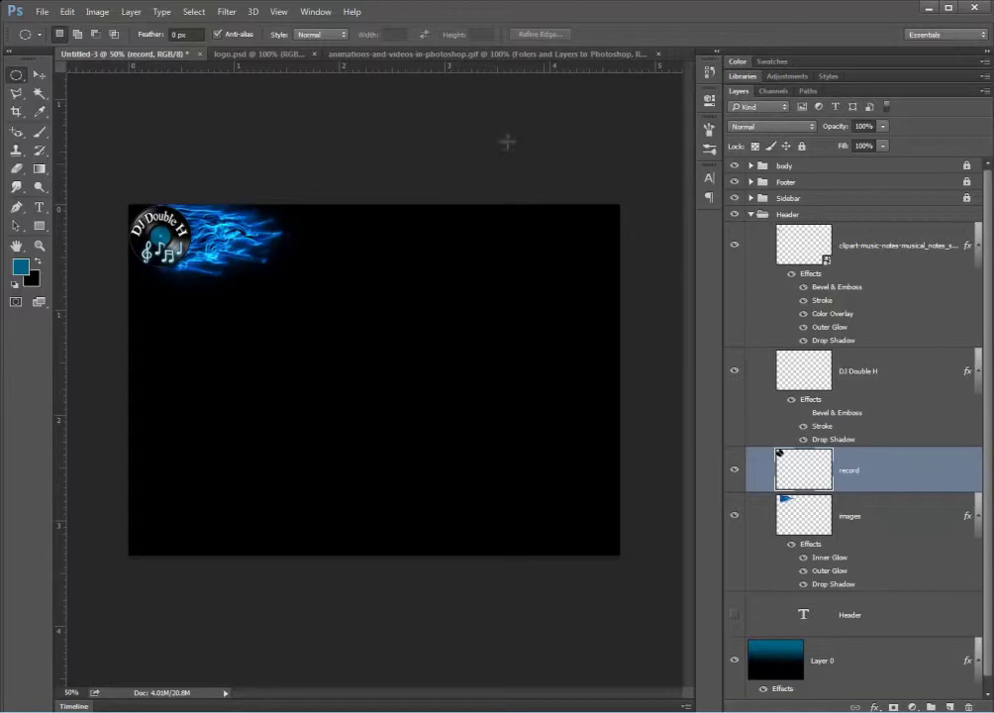
Apply the Wind filter to the record layer with the Blast method
click(227, 12)
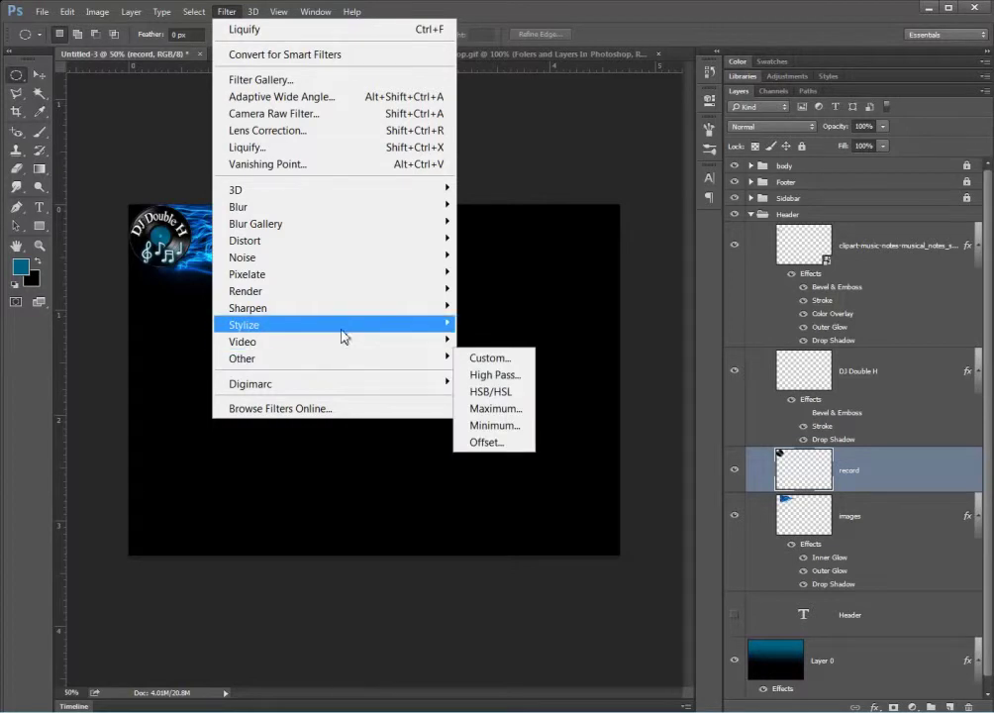
mouse_move(349, 327)
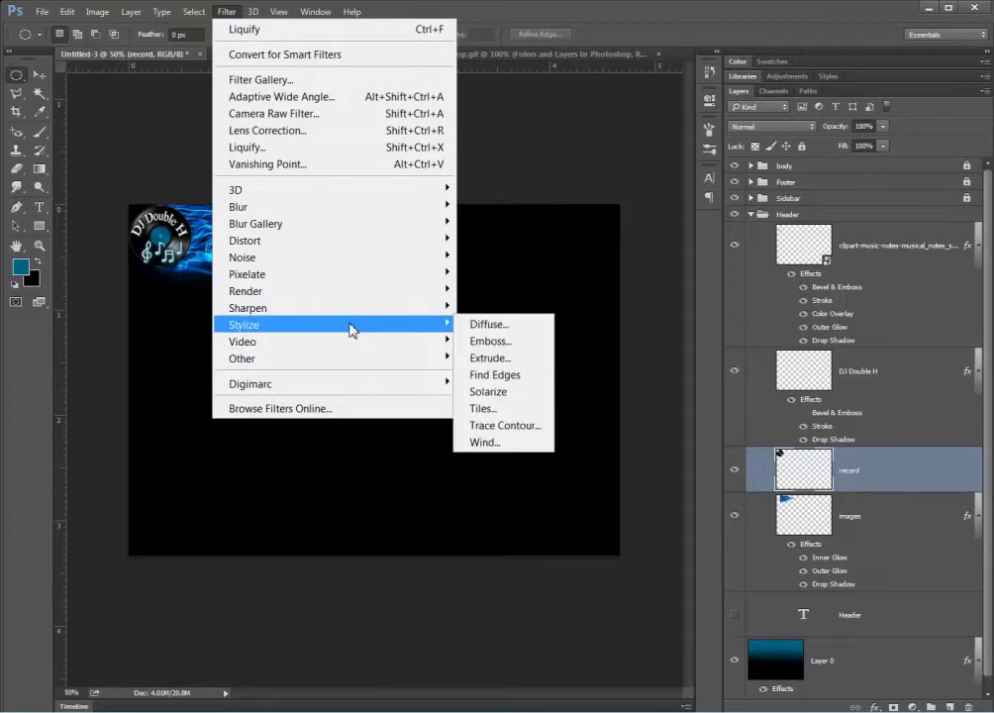
click(498, 443)
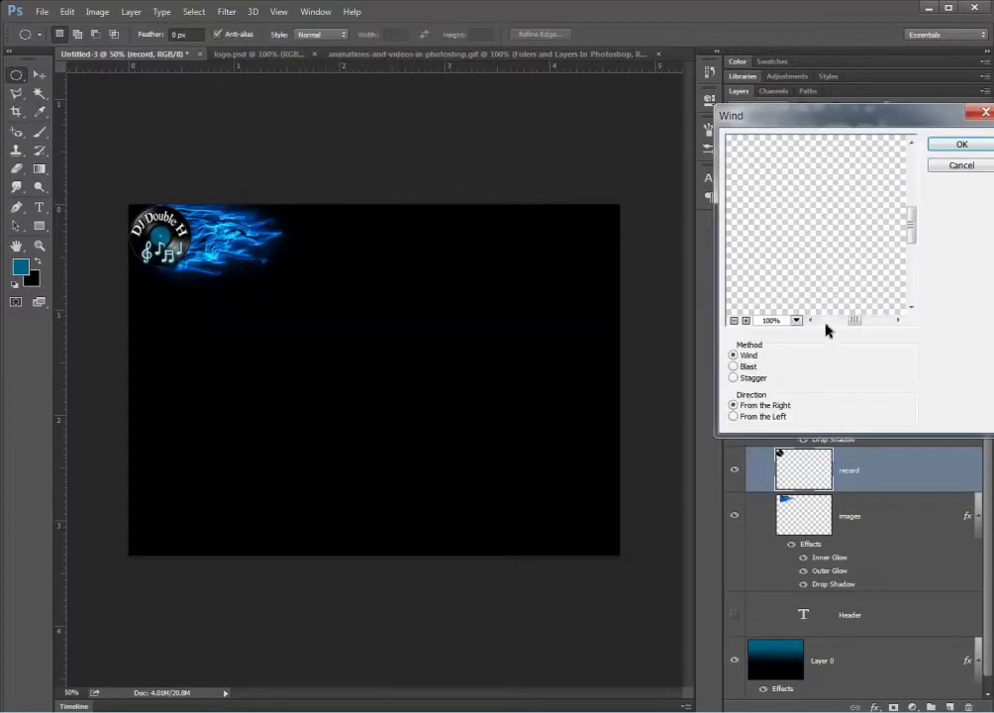
drag(832, 262, 903, 240)
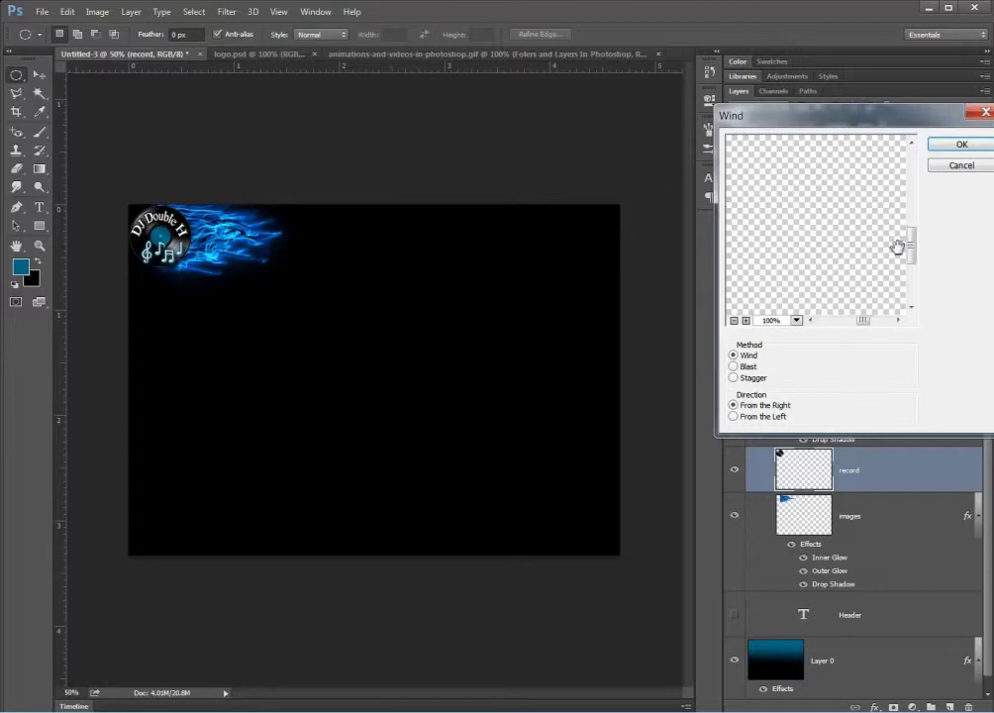
click(735, 321)
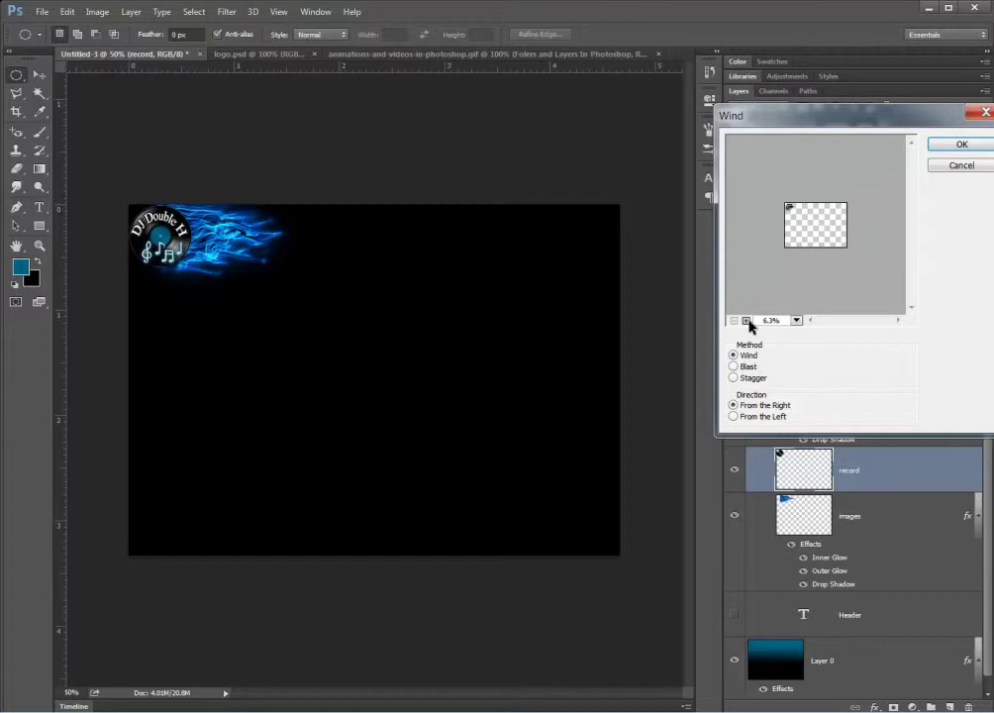
click(747, 320)
click(747, 320)
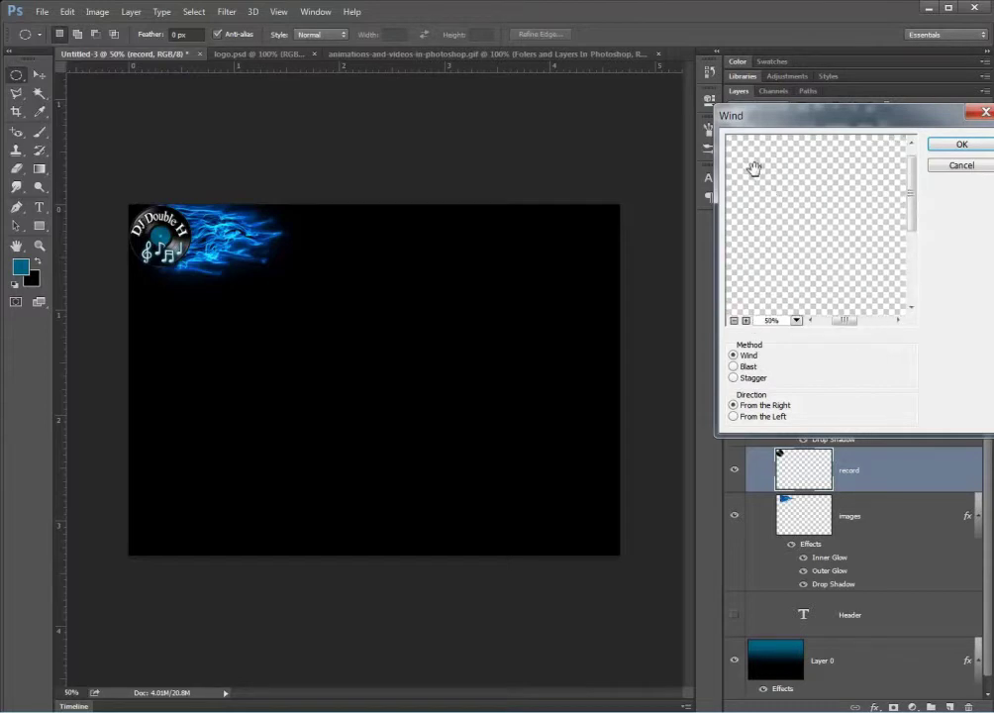
drag(757, 173, 823, 266)
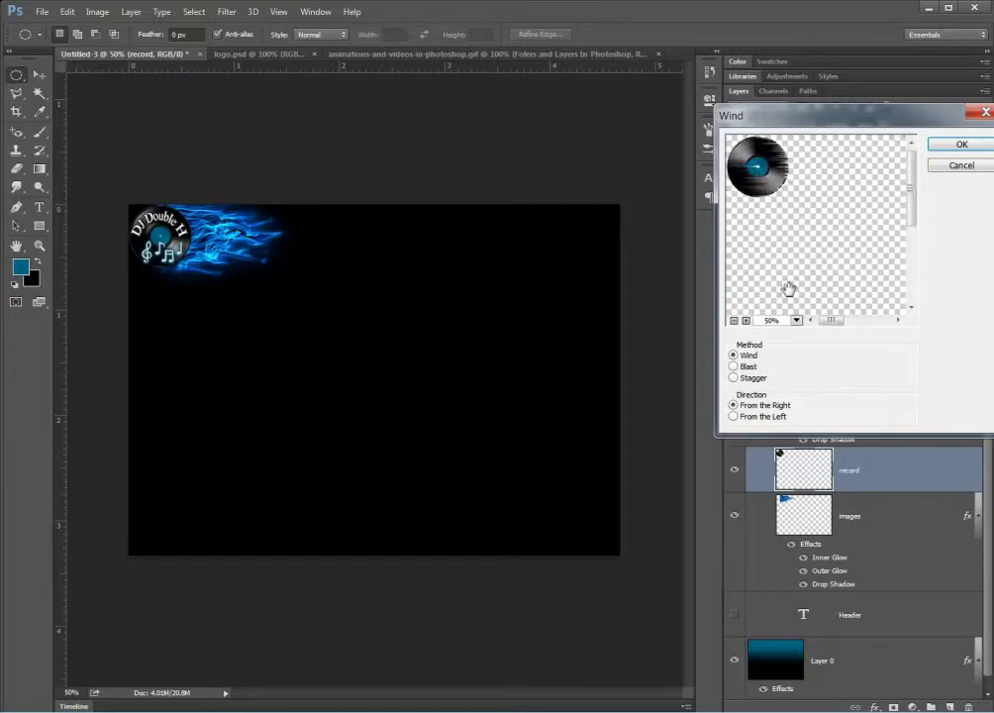
click(734, 367)
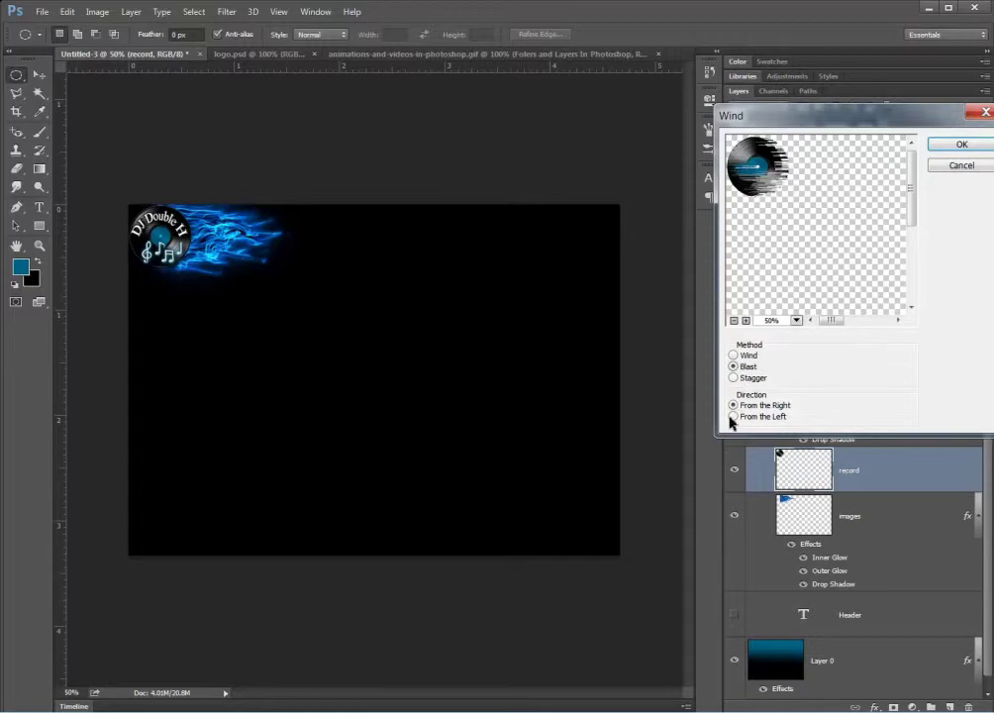
click(968, 149)
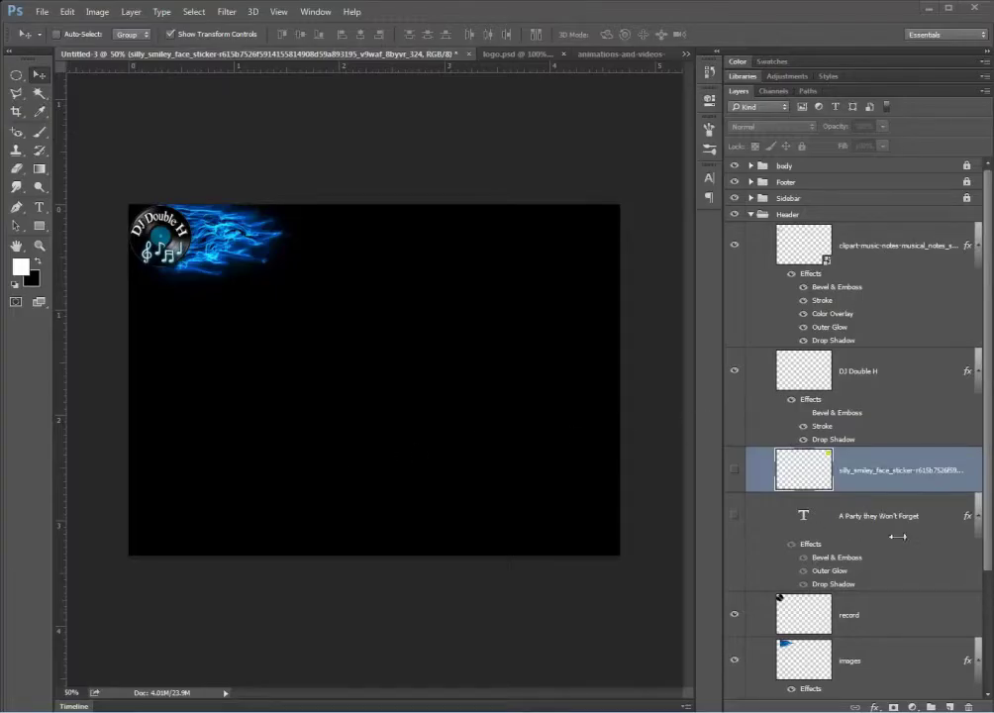
Show the hidden "A Party they Won't Forget" text layer and the silly smiley face sticker layer in the Header group
click(849, 522)
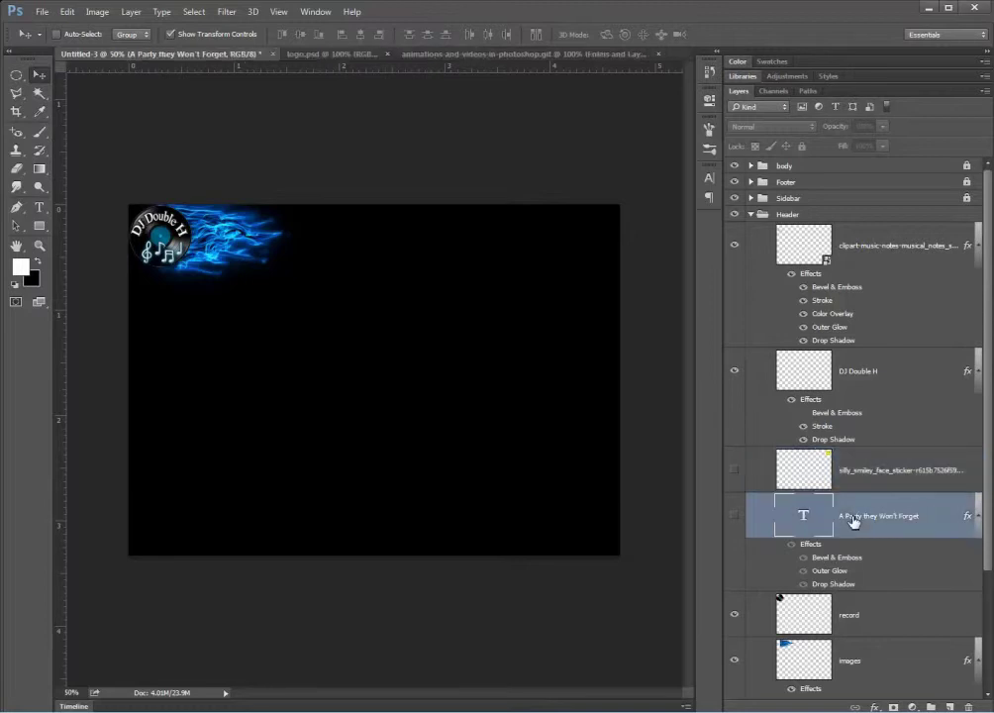
click(734, 518)
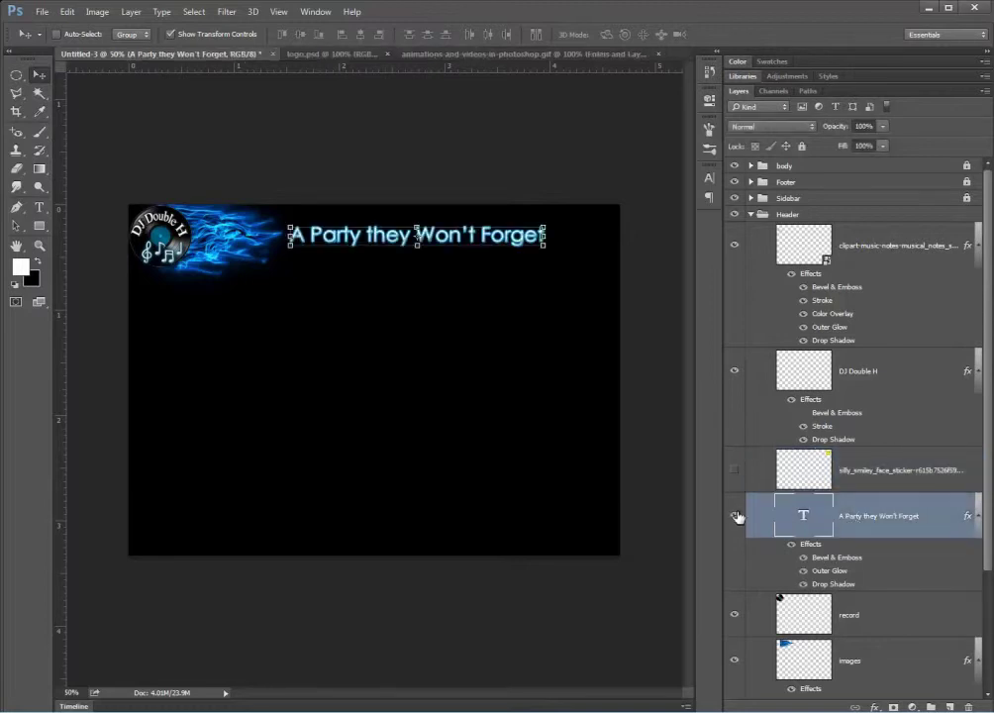
click(17, 75)
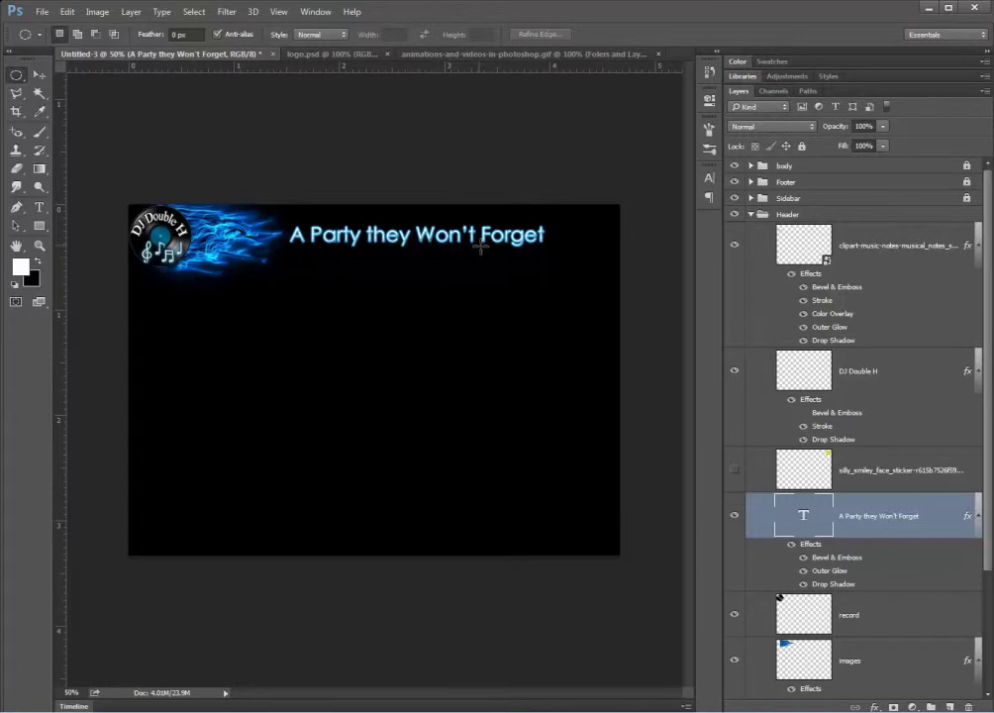
click(766, 473)
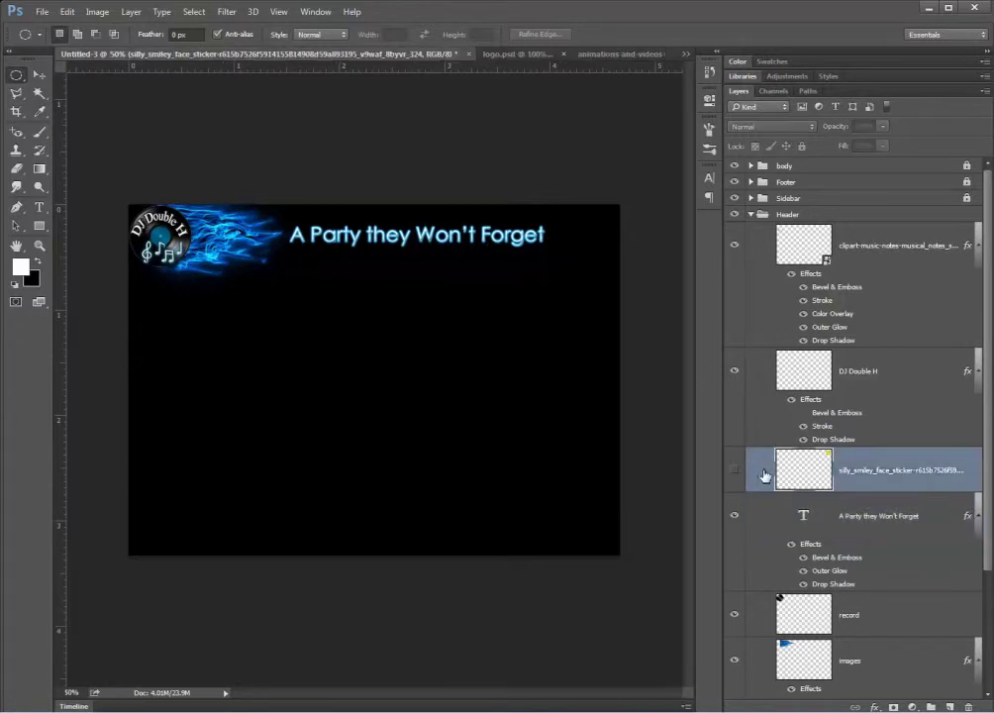
click(735, 472)
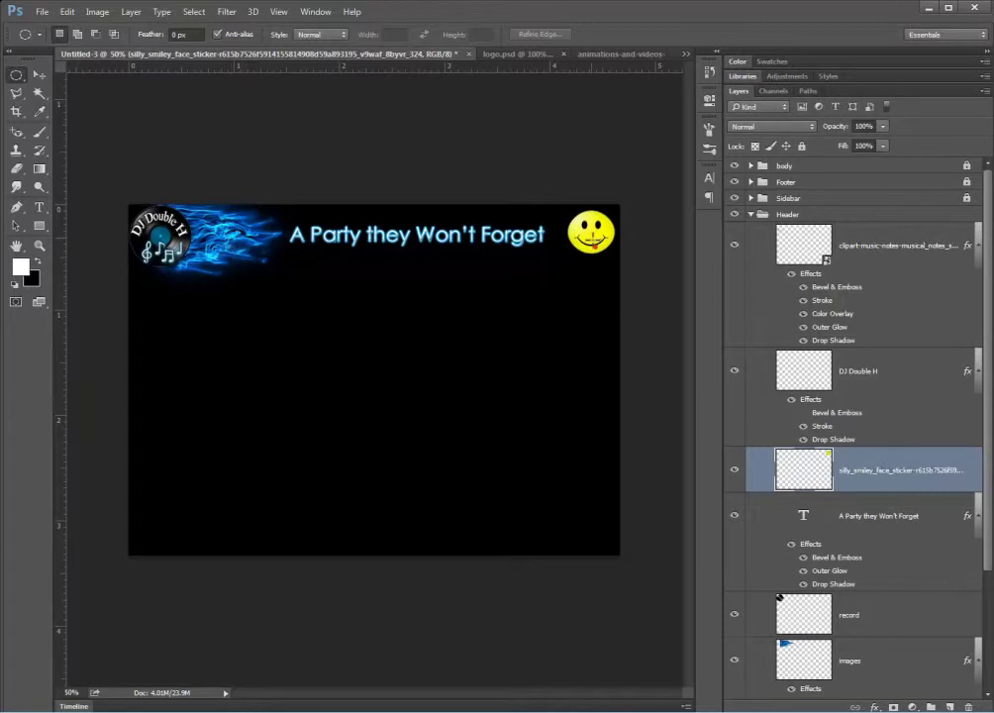
click(96, 12)
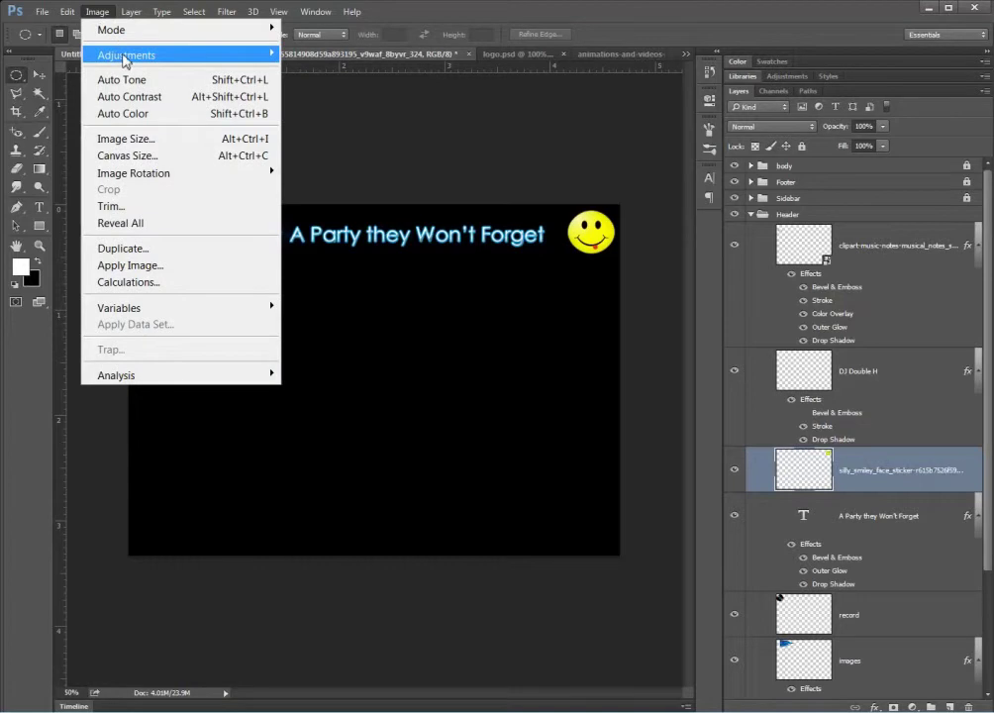
mouse_move(198, 60)
click(367, 148)
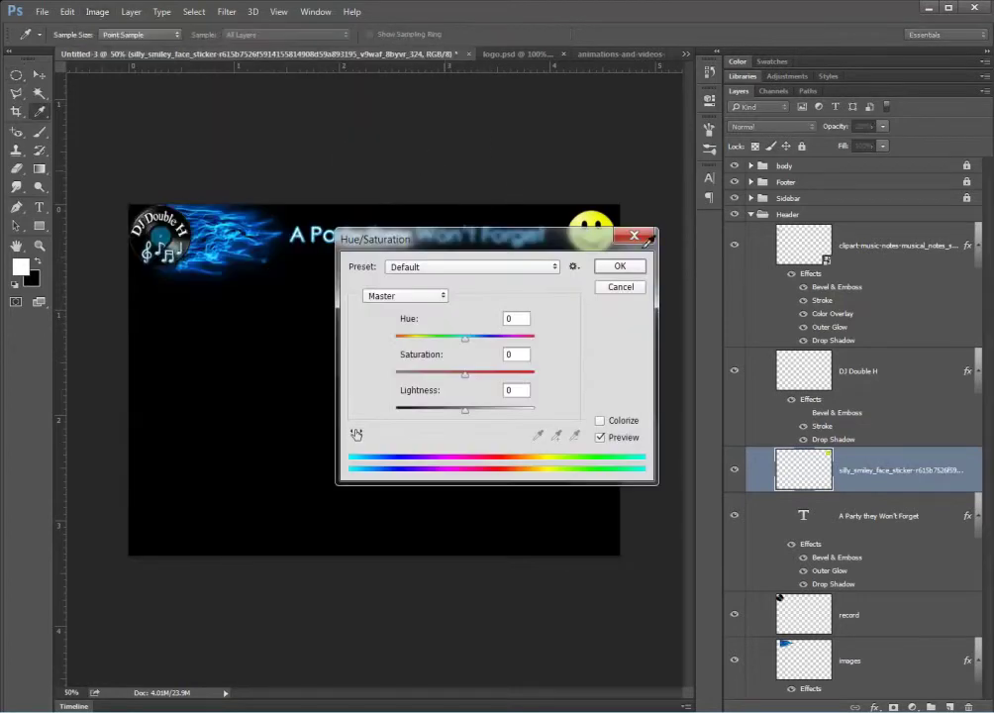
drag(553, 242, 589, 356)
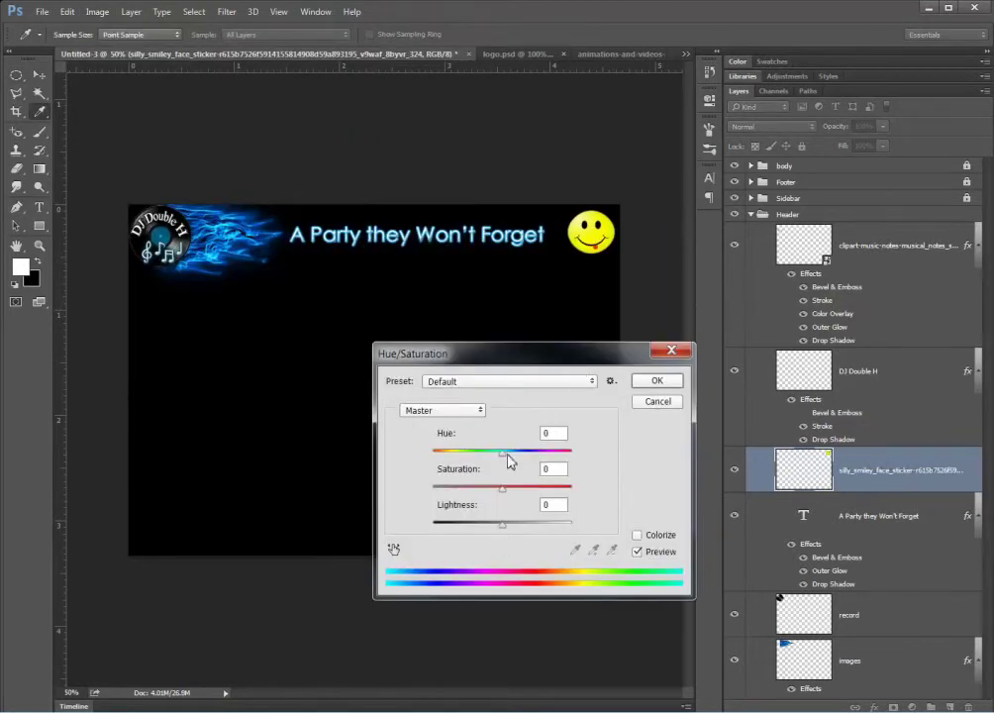
drag(502, 454, 455, 458)
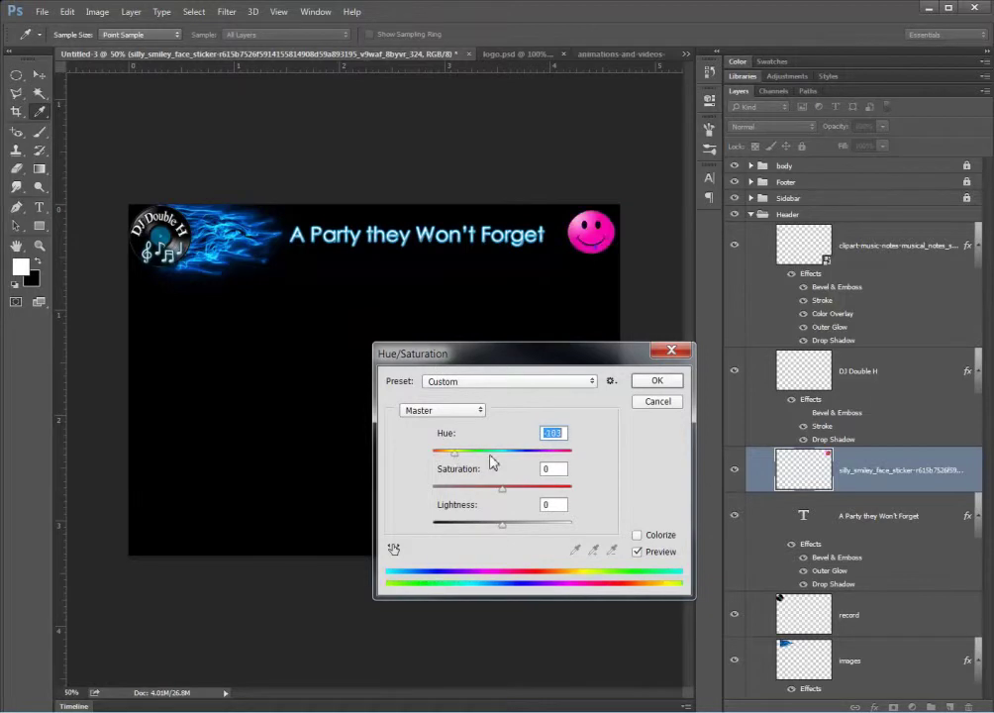
click(658, 402)
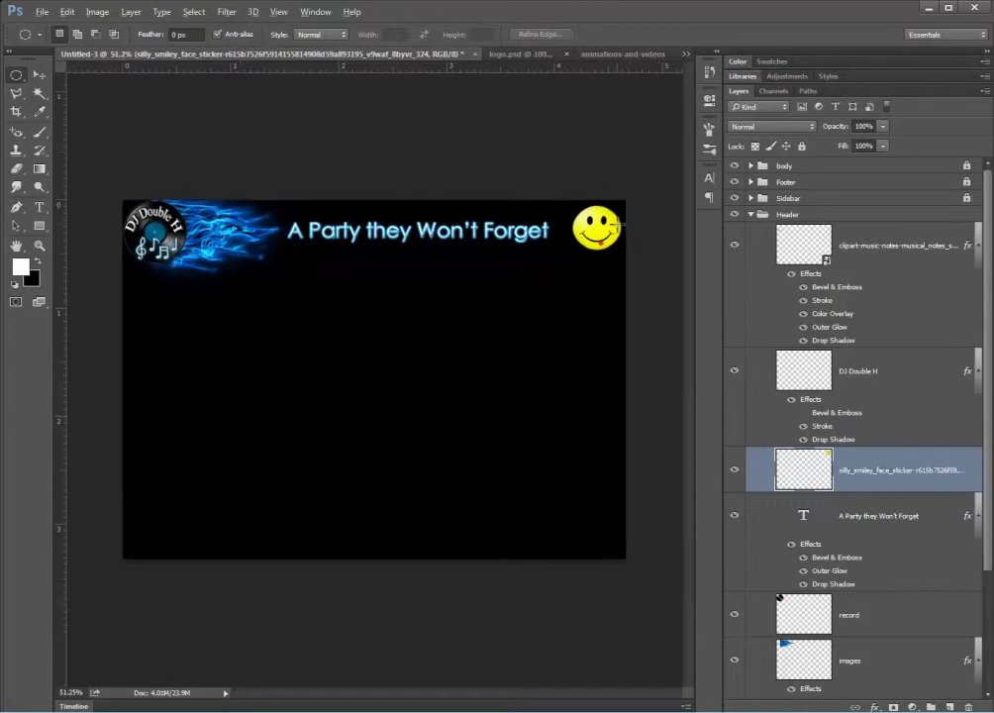
Select the smiley's red tongue with the Magic Wand and invert the selection
scroll(618, 226, up, 10)
scroll(618, 209, down, 2)
drag(594, 696, 601, 700)
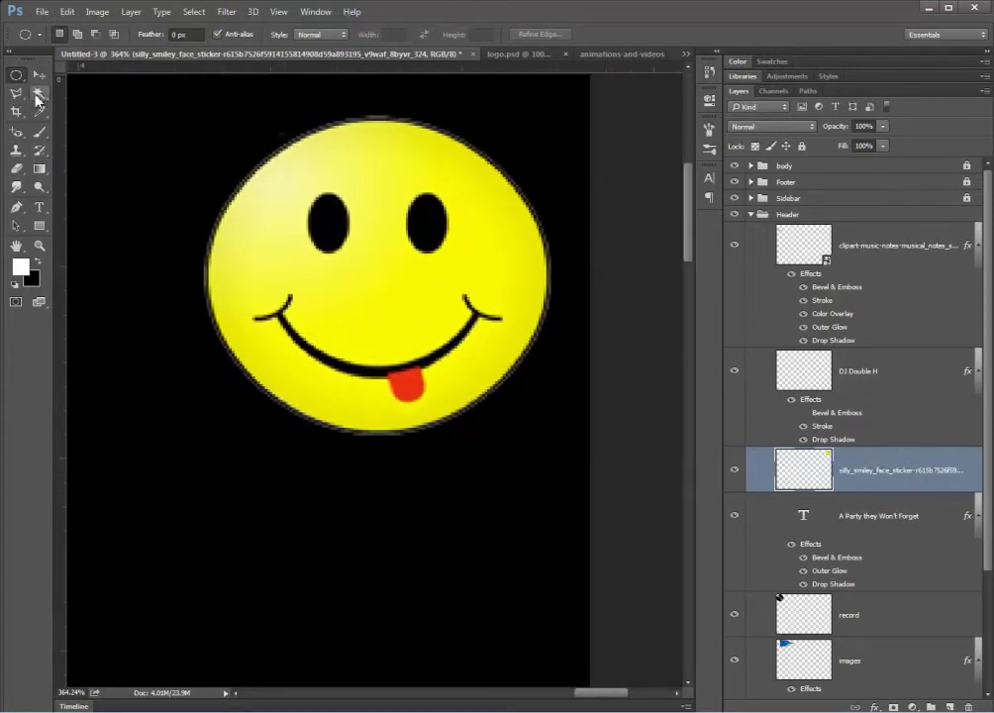
click(39, 93)
click(408, 390)
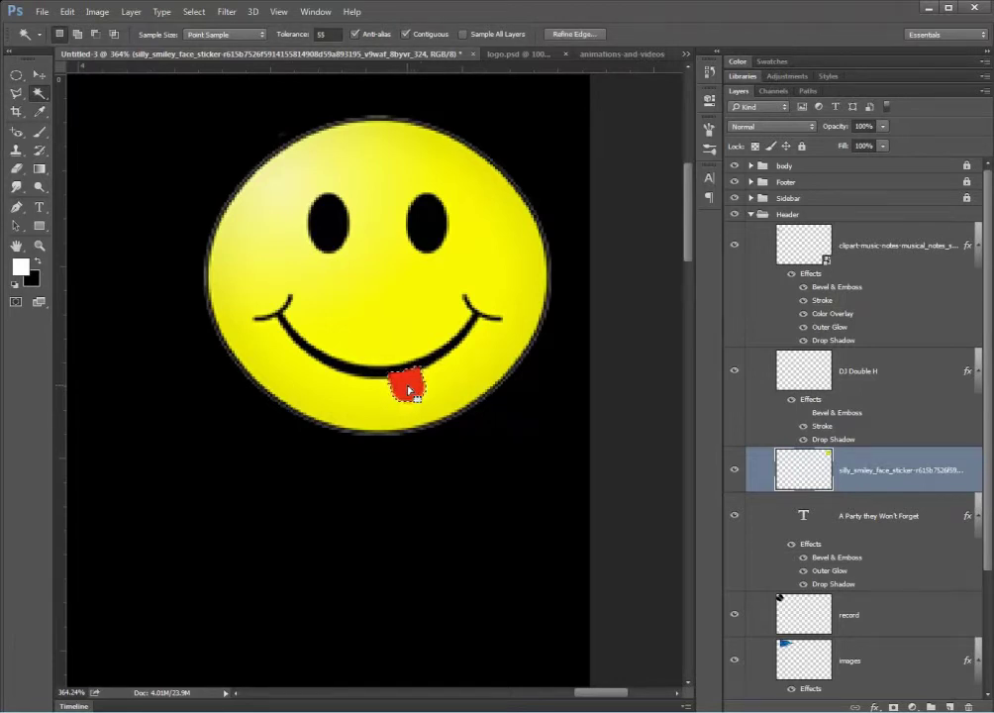
right_click(409, 391)
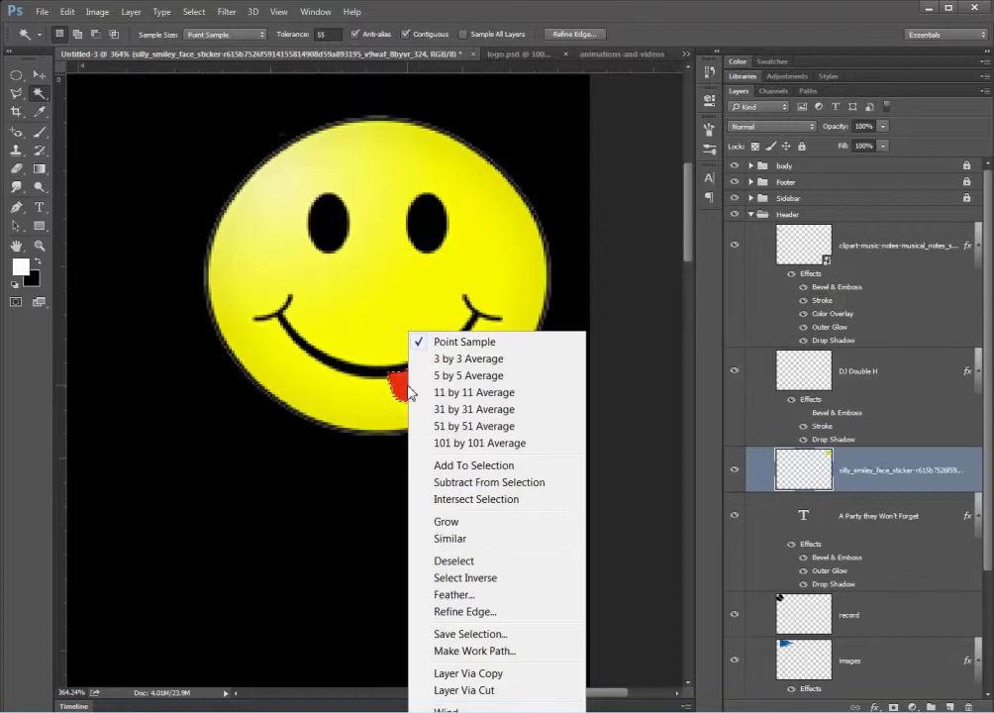
click(465, 577)
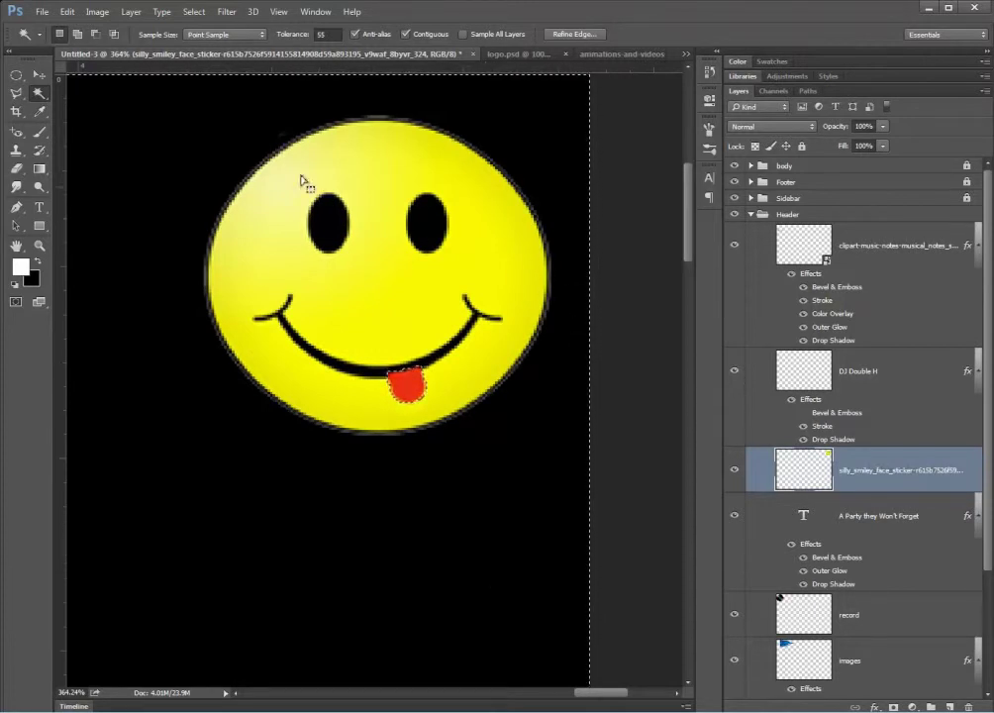
Recolour the smiley except its tongue with Hue/Saturation at Hue +158, Saturation +98 and Lightness -15, and deselect
click(98, 13)
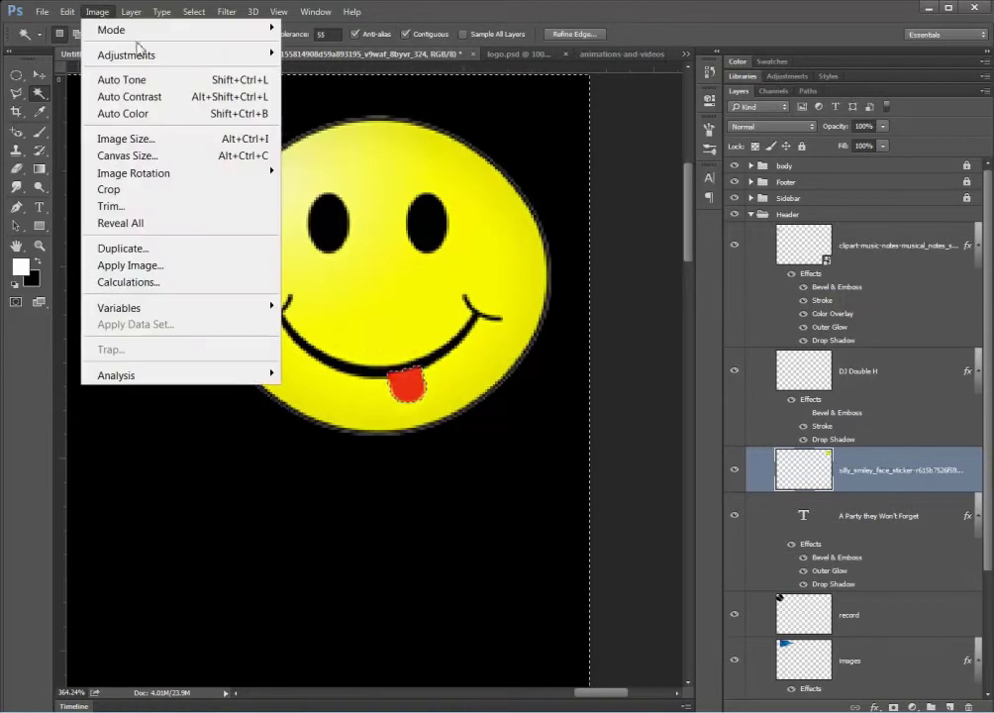
mouse_move(149, 55)
click(348, 148)
drag(510, 354, 726, 128)
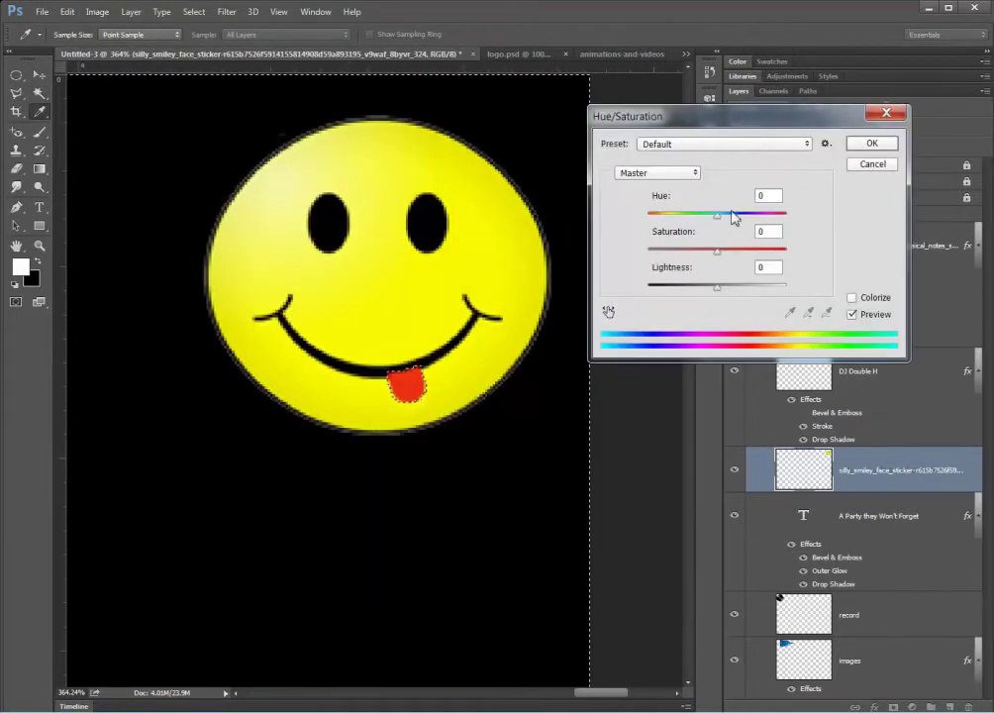
mouse_move(717, 214)
mouse_down()
mouse_move(770, 214)
mouse_move(705, 223)
mouse_up()
drag(690, 228, 783, 217)
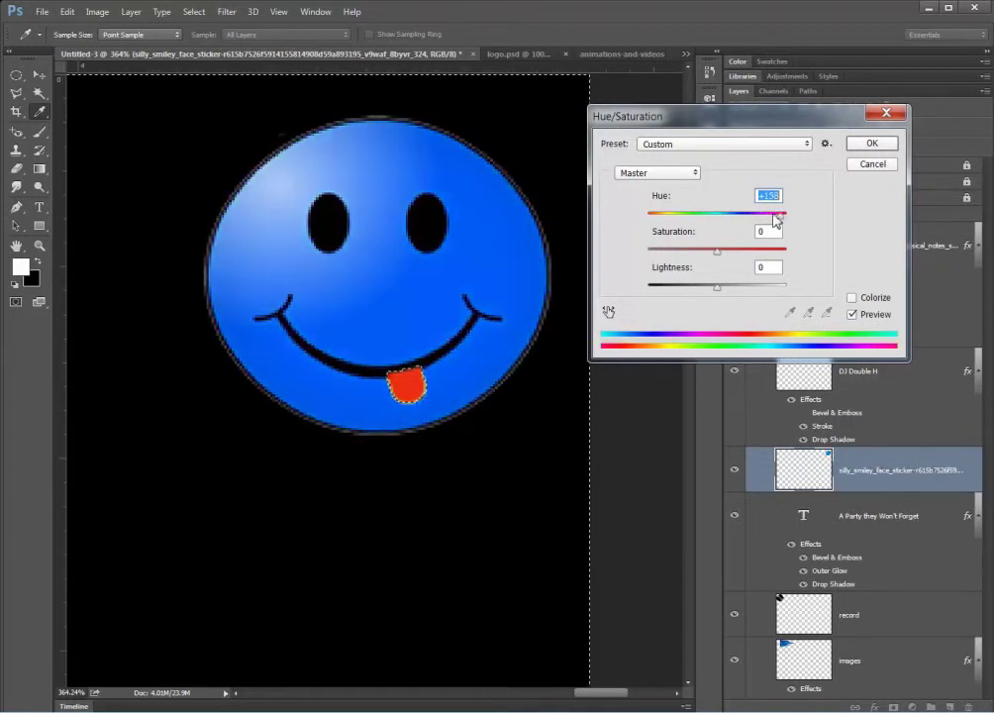
drag(717, 249, 787, 254)
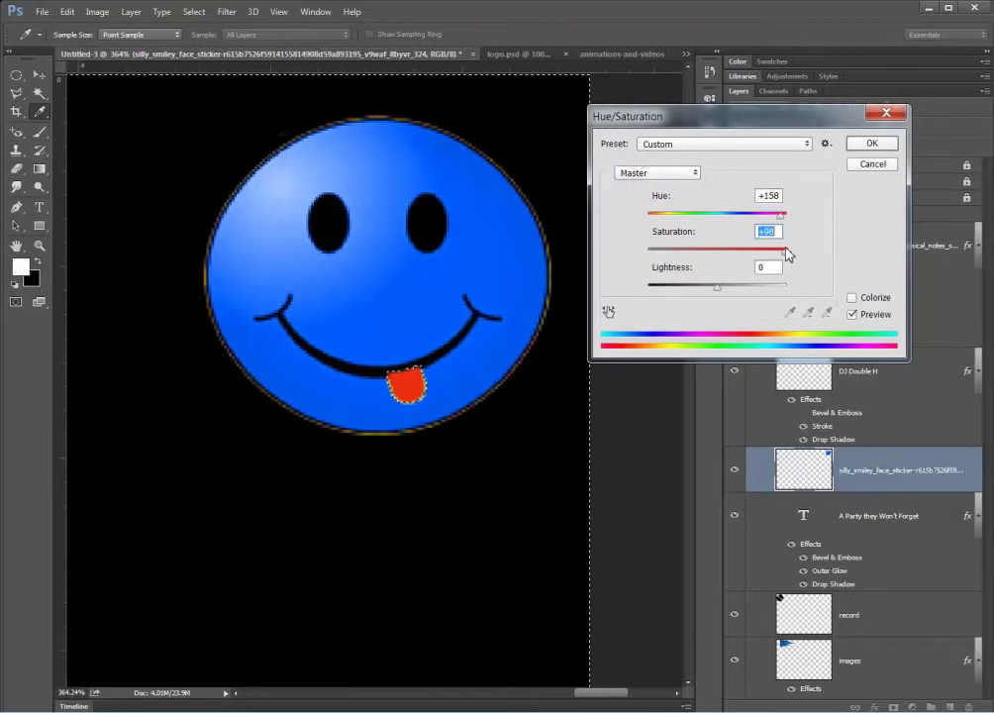
drag(717, 287, 703, 301)
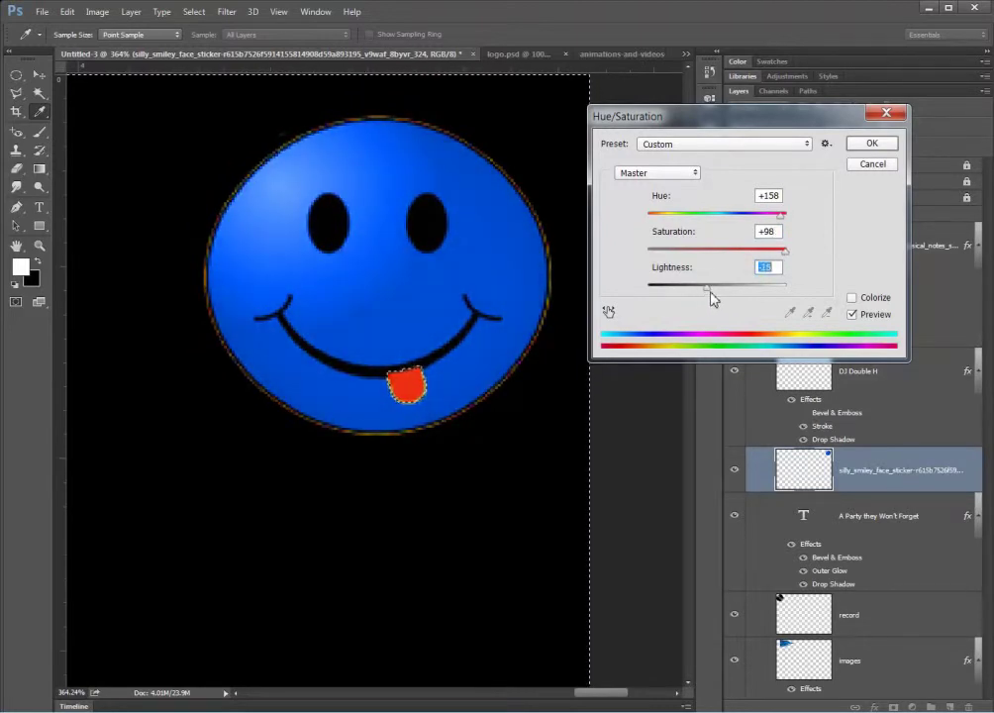
click(873, 142)
key(ctrl+d)
Select the whole canvas on the smiley layer and apply Hue/Saturation with Hue -4, Saturation +24 and Lightness +4
click(38, 76)
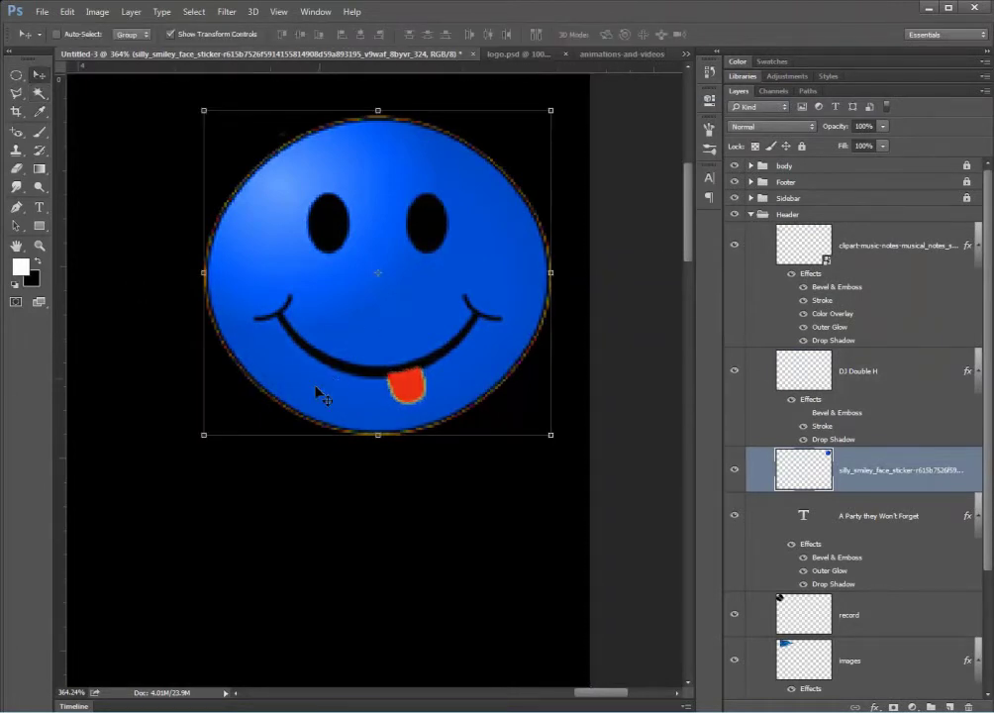
scroll(310, 407, down, 5)
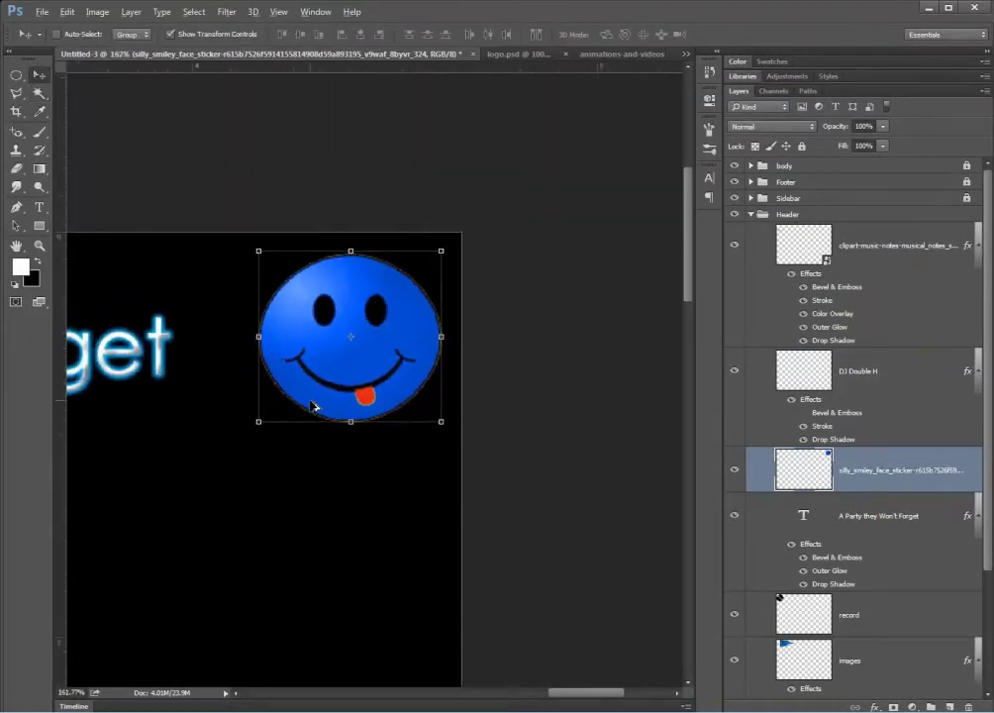
scroll(331, 412, down, 3)
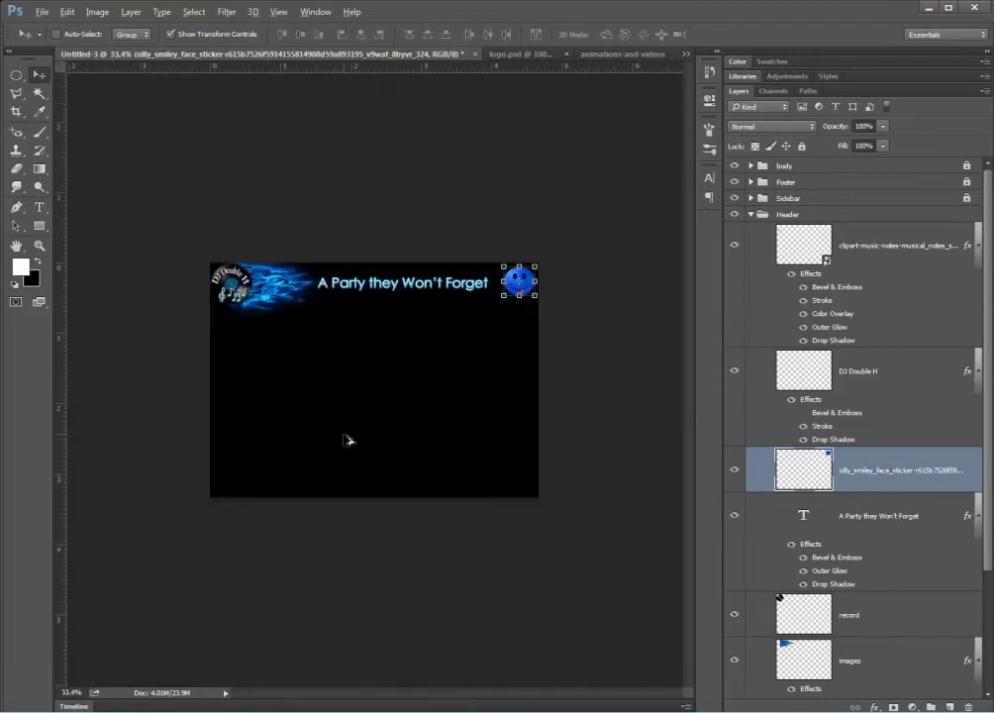
scroll(349, 433, up, 2)
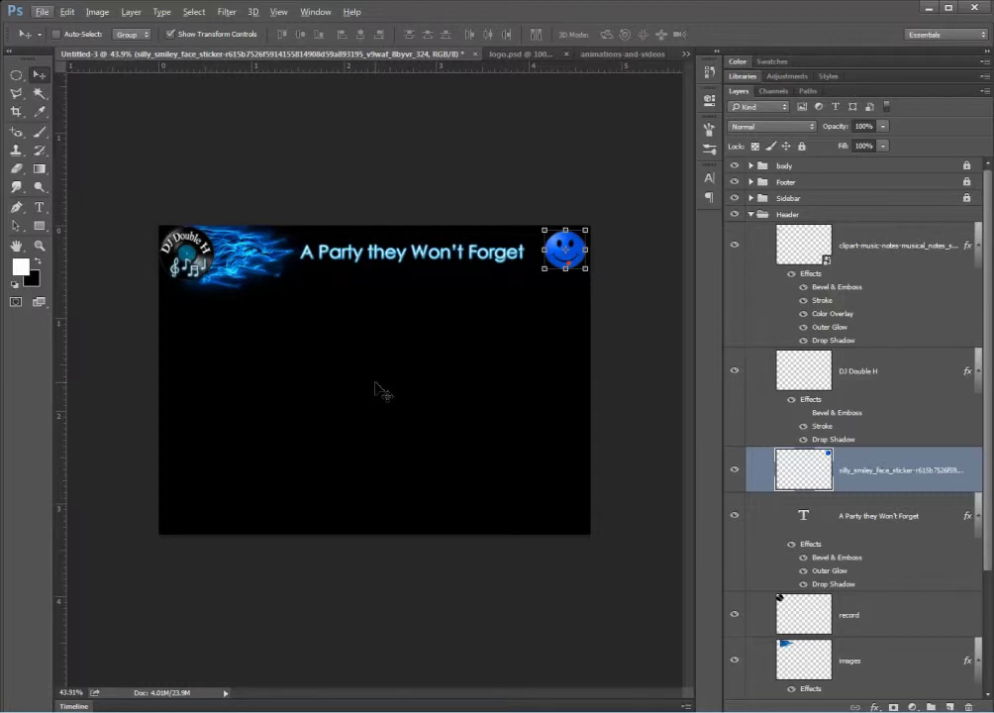
key(ctrl)
key(ctrl+a)
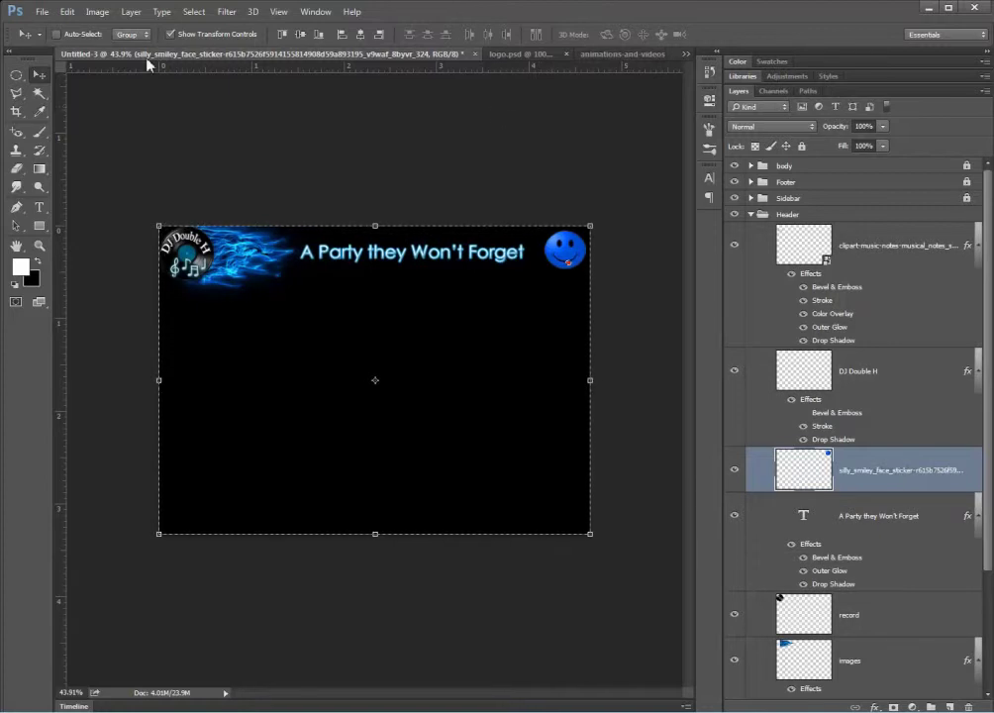
click(97, 12)
mouse_move(139, 59)
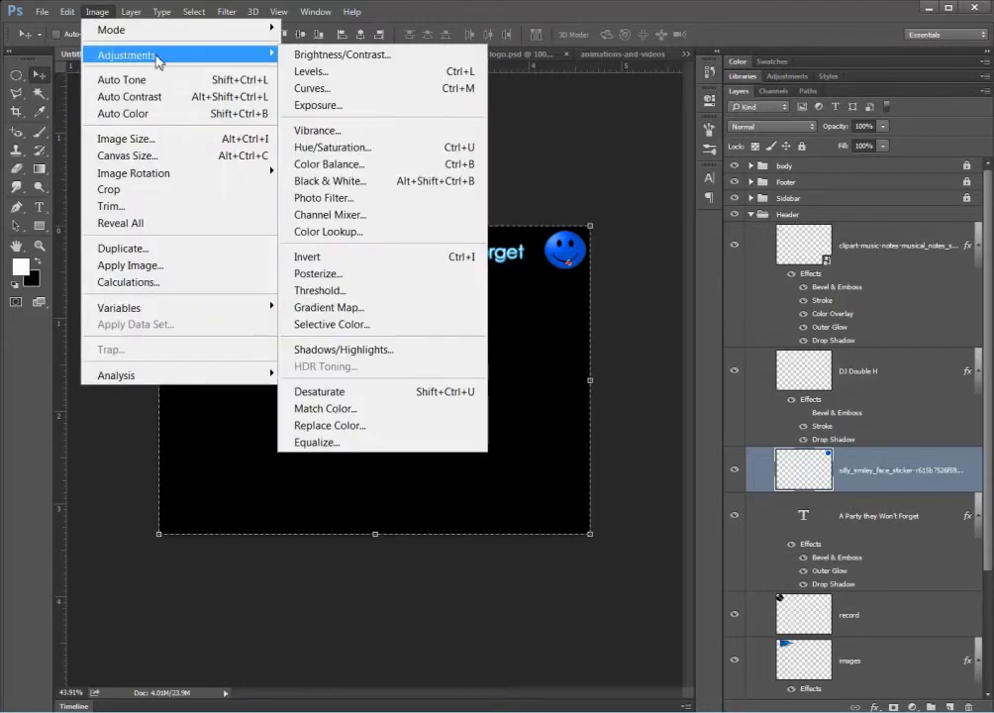
click(378, 150)
drag(560, 103, 763, 117)
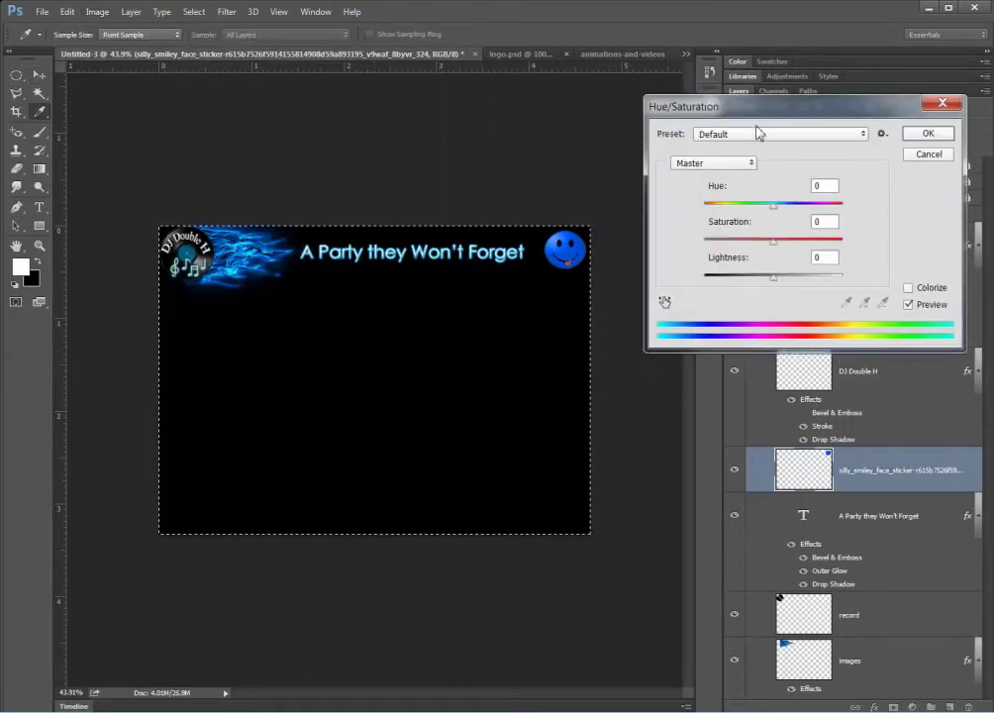
click(783, 205)
drag(785, 213, 786, 238)
drag(778, 284, 779, 286)
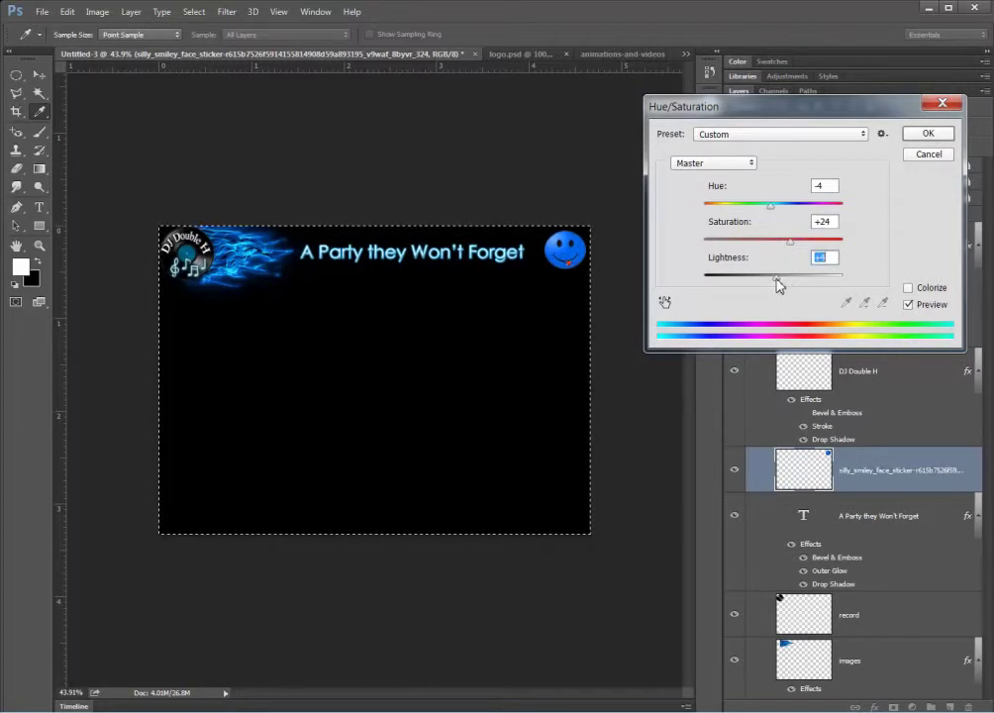
click(922, 138)
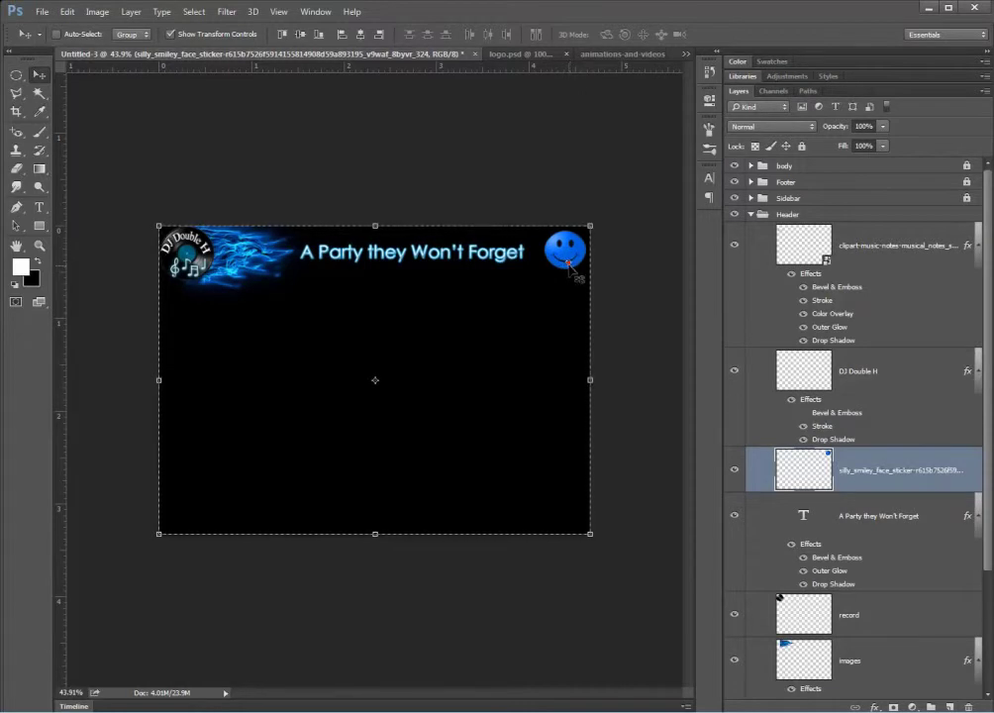
Cut the red tongue out of the smiley face and paste it onto its own new layer
right_click(570, 266)
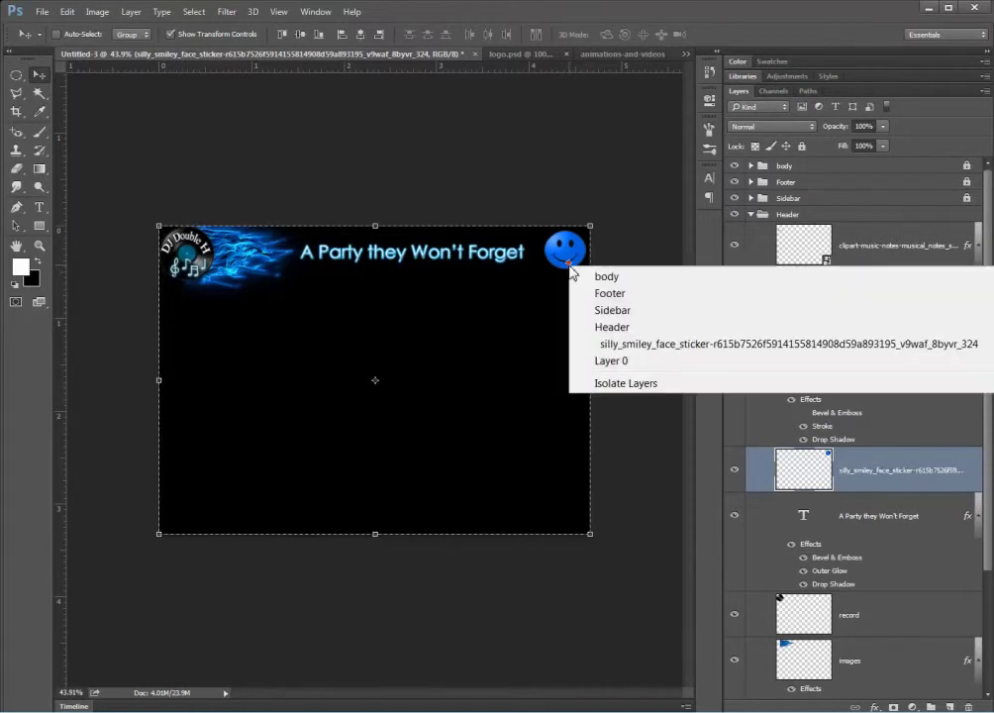
click(572, 238)
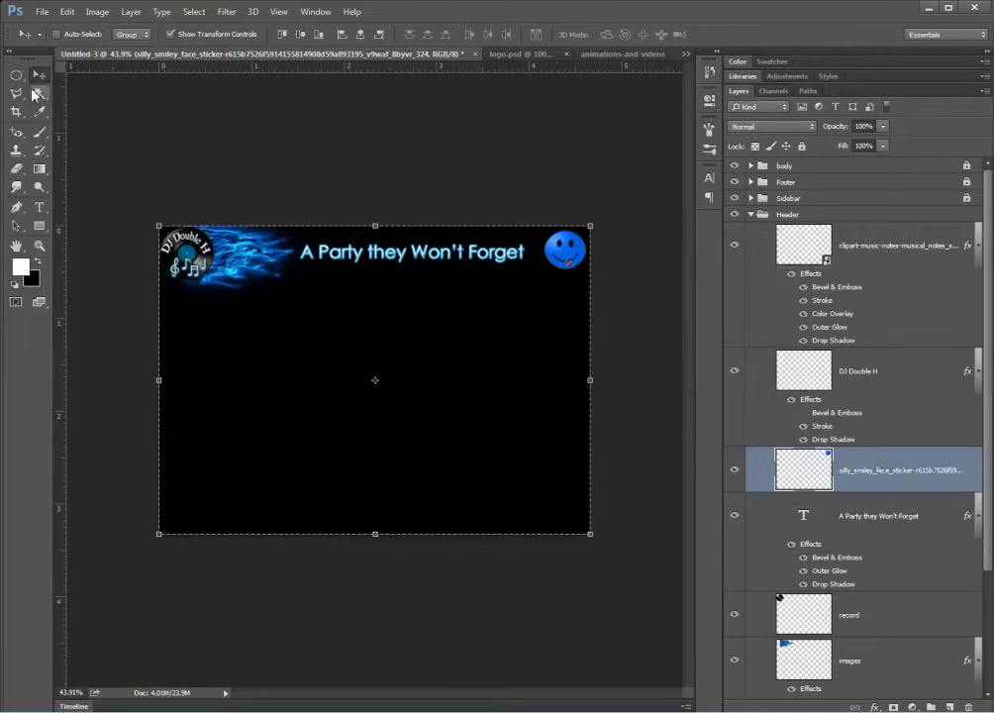
key(m)
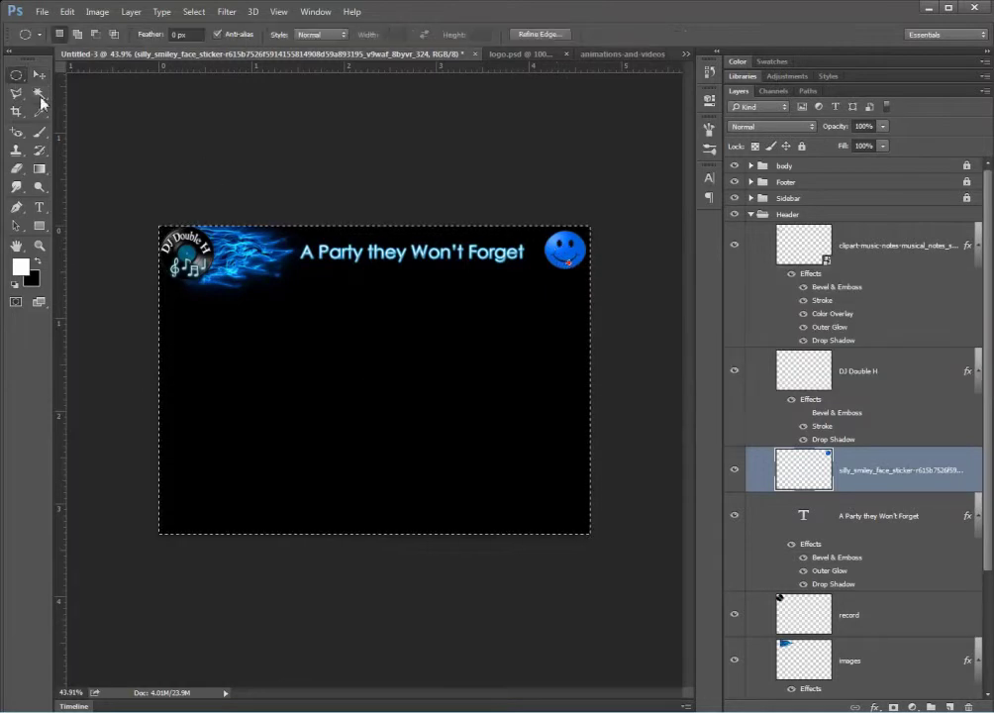
right_click(568, 263)
click(608, 289)
click(573, 262)
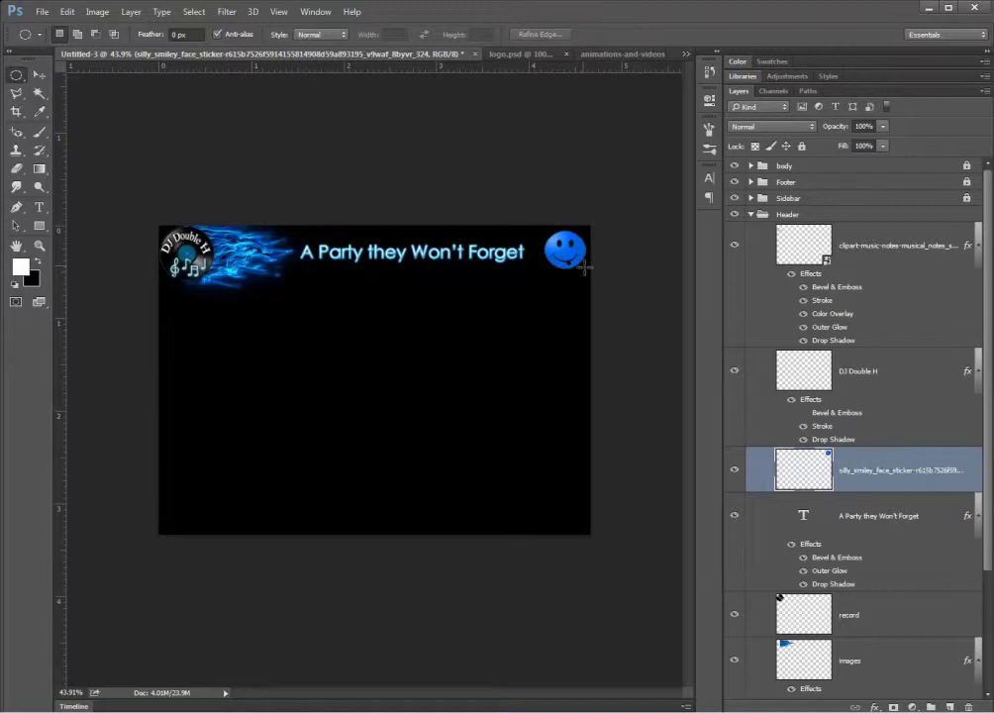
key(ctrl+shift+alt+n)
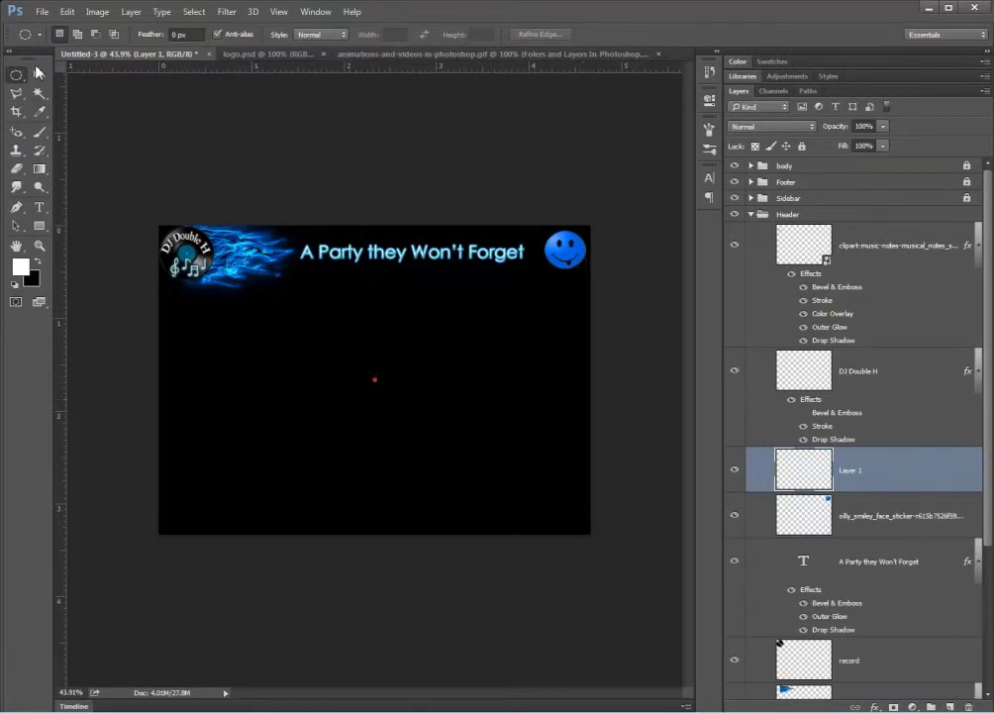
Move the separated tongue from the canvas centre back onto the smiley's mouth
click(38, 74)
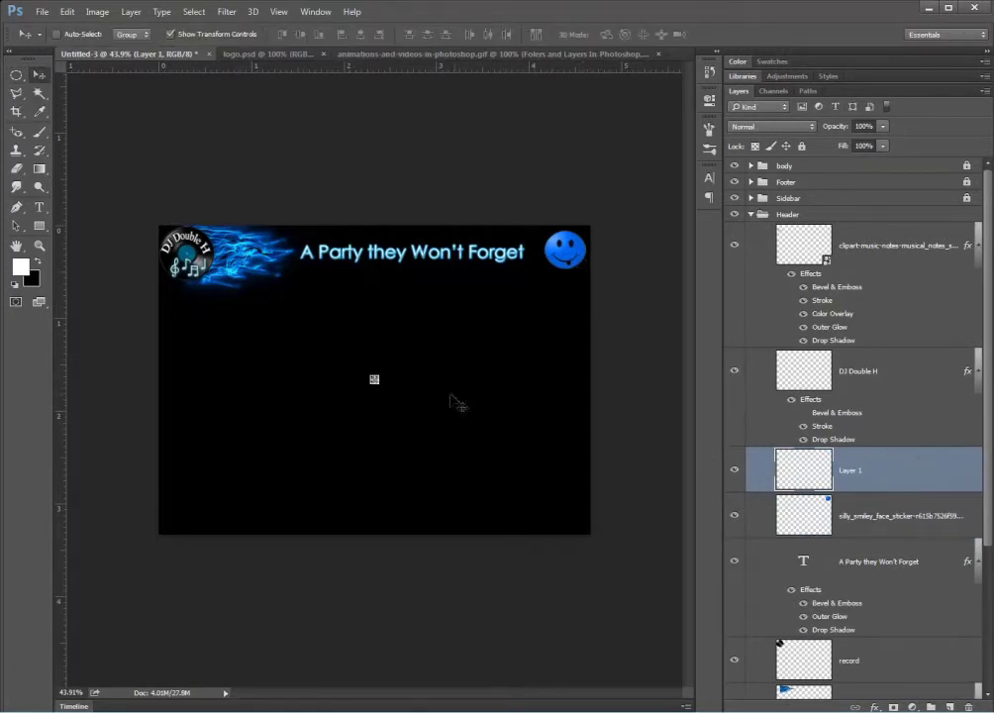
scroll(388, 374, up, 6)
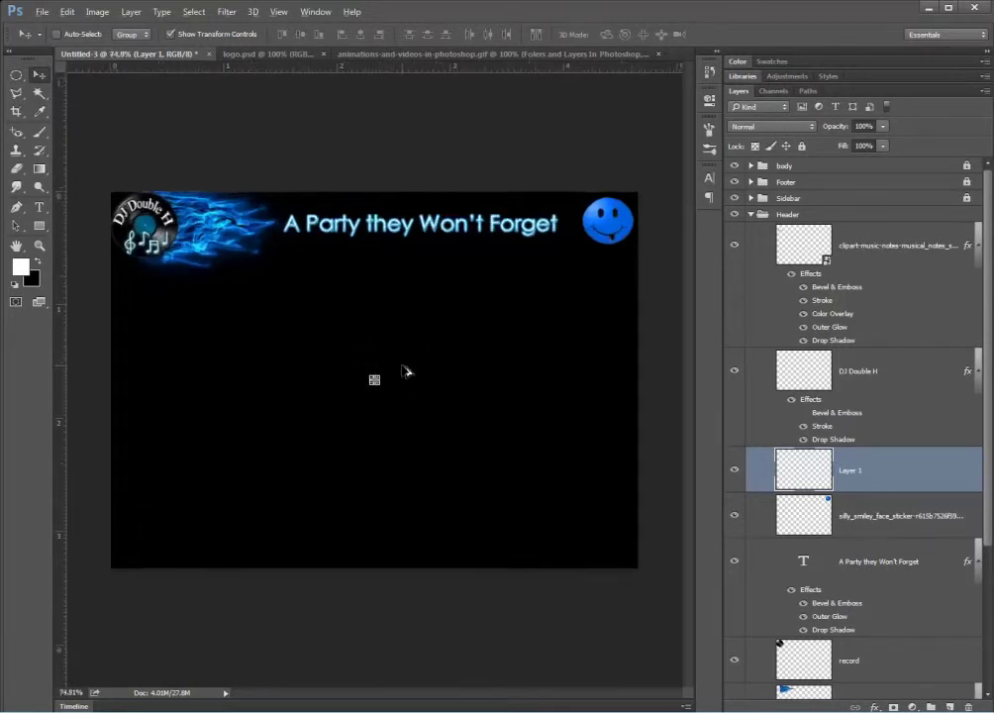
scroll(402, 368, down, 4)
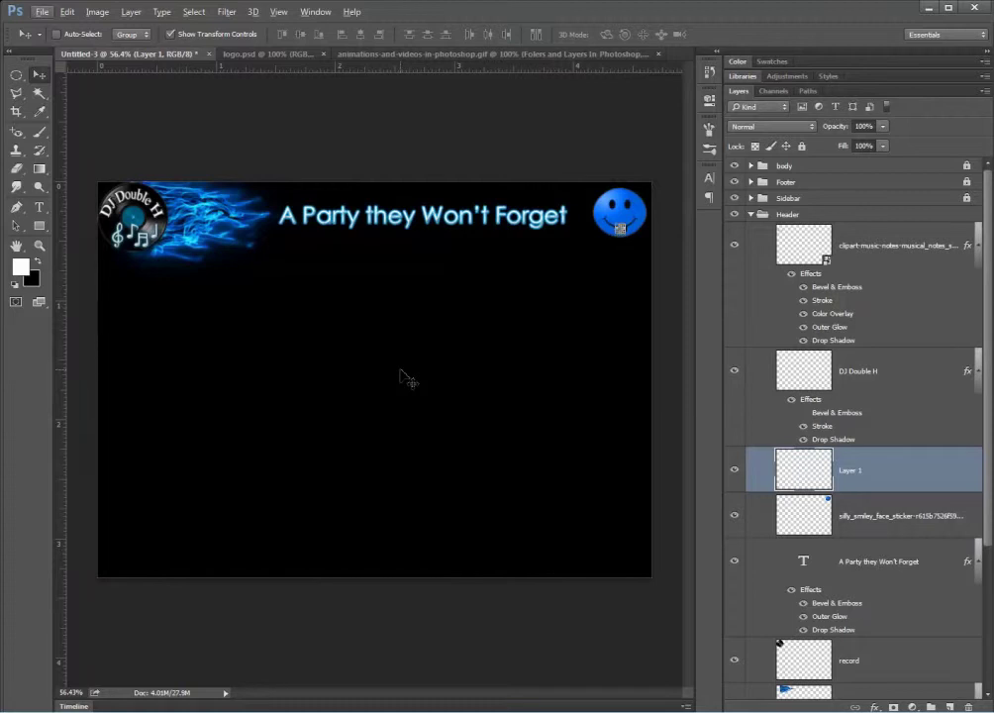
key(Right)
key(Escape)
Switch to Chrome and search Google Images for "tongue"
key(alt+Tab)
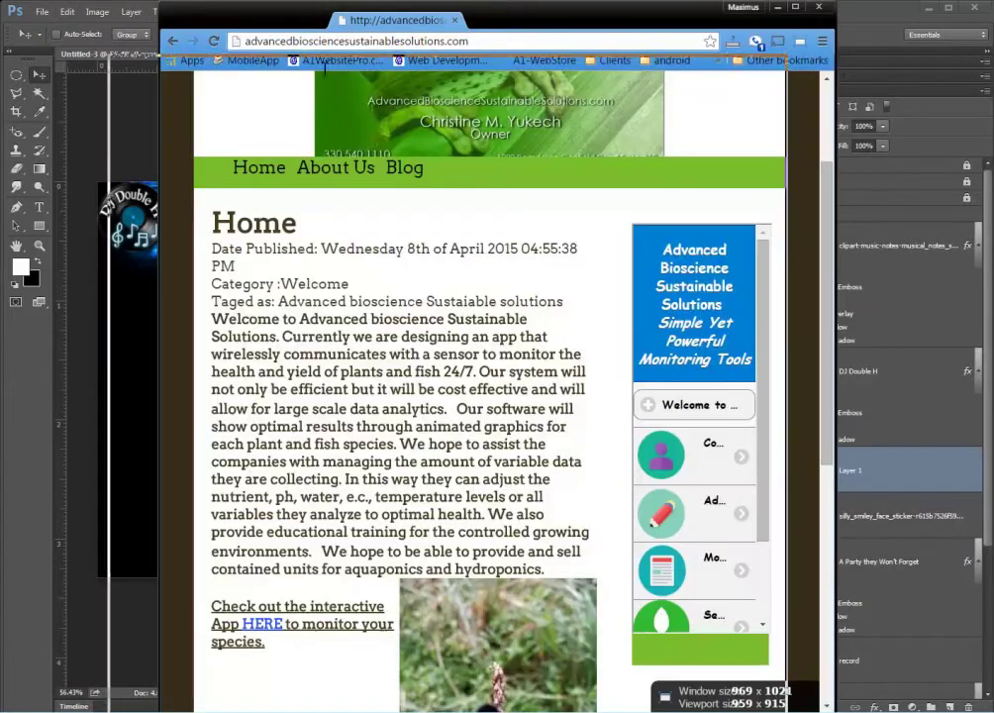
drag(373, 19, 282, 42)
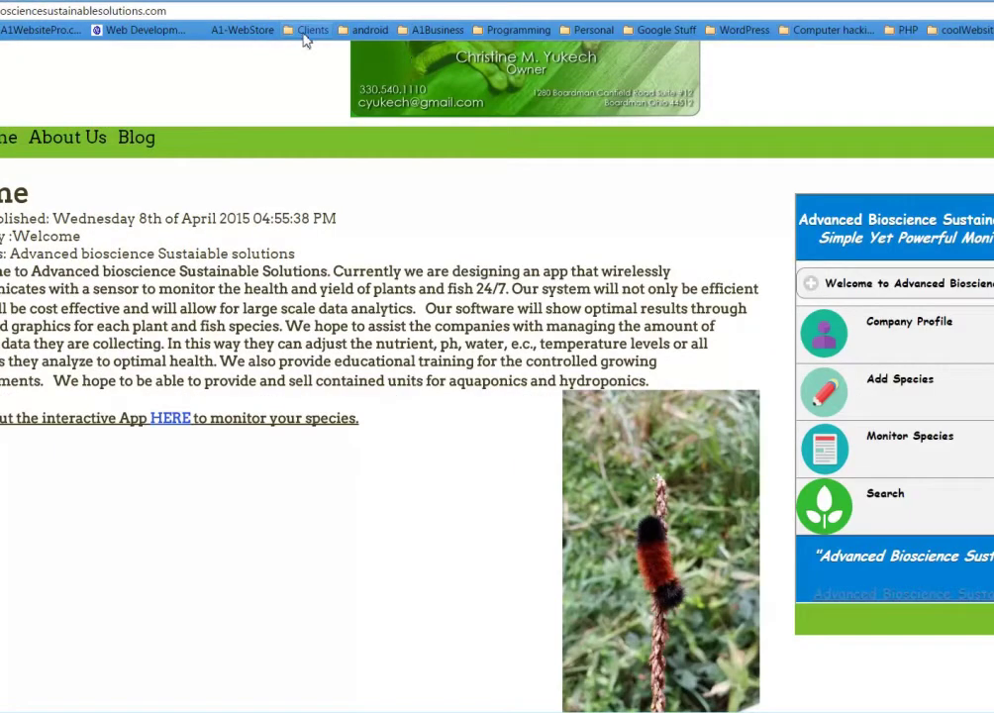
double_click(265, 13)
key(ctrl+a)
text(tounge)
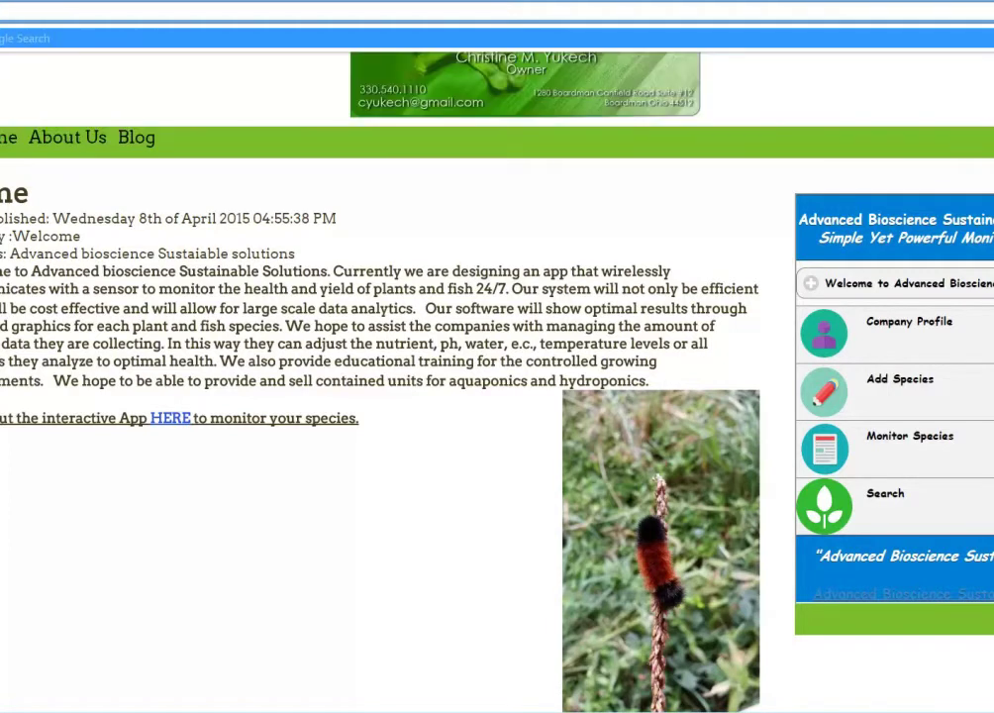
key(Return)
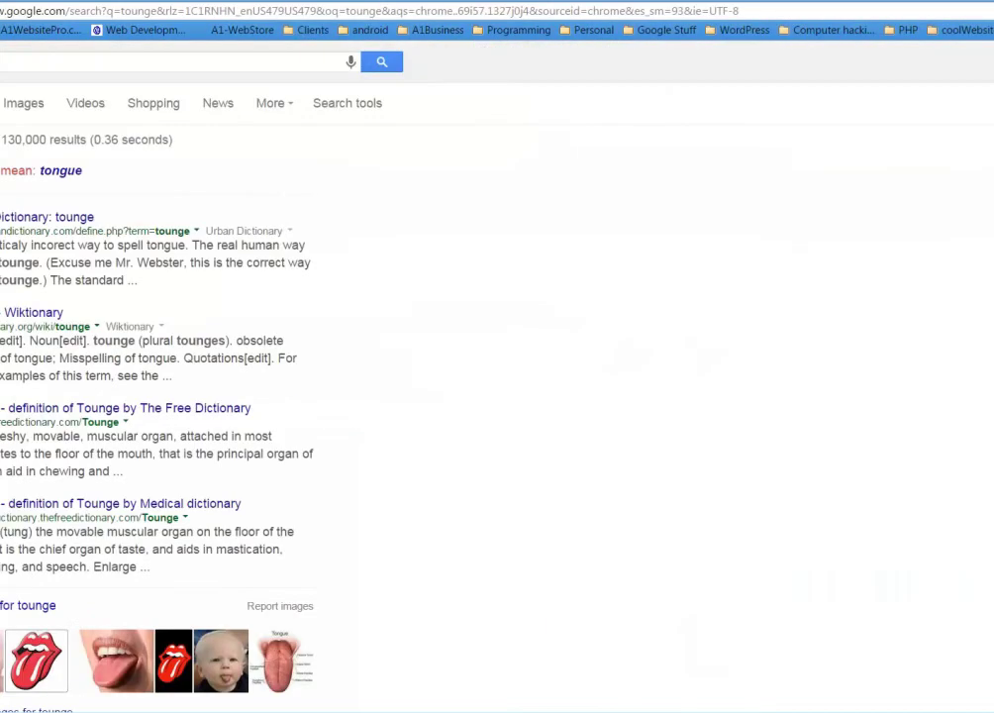
click(61, 169)
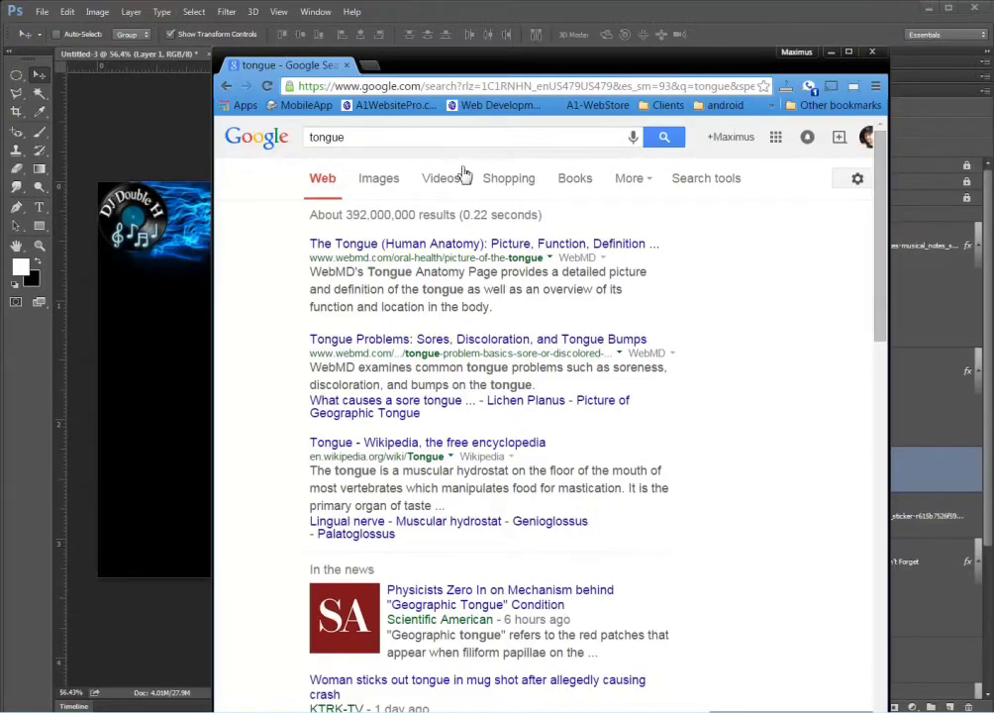
click(381, 179)
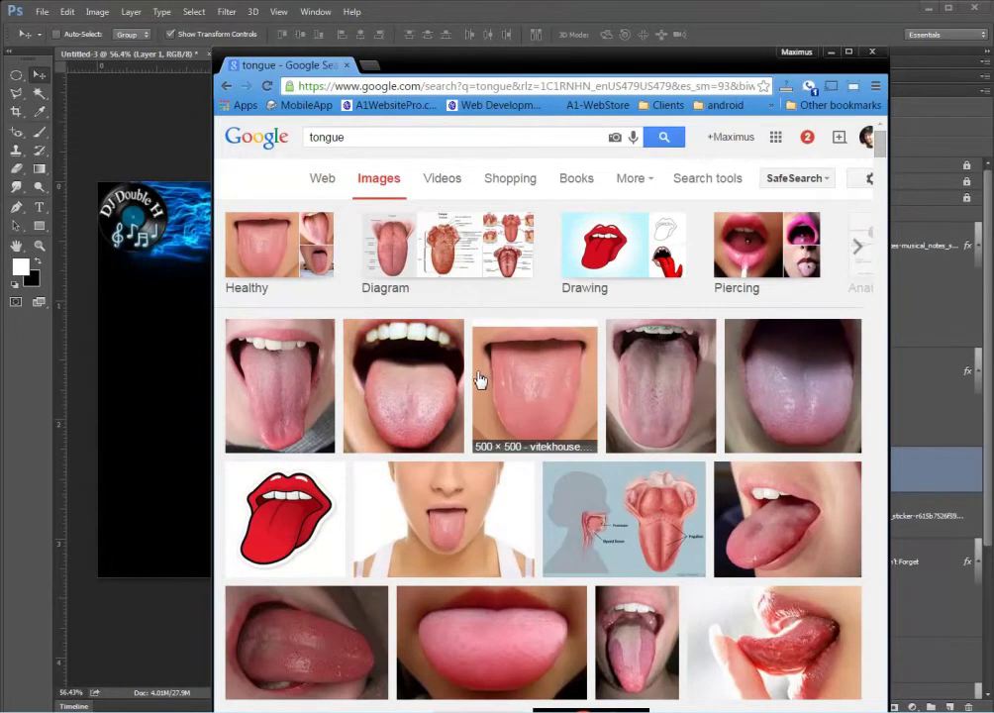
Search Google Images for "gene simmons tongue" and look through the pictures for a usable tongue
click(313, 139)
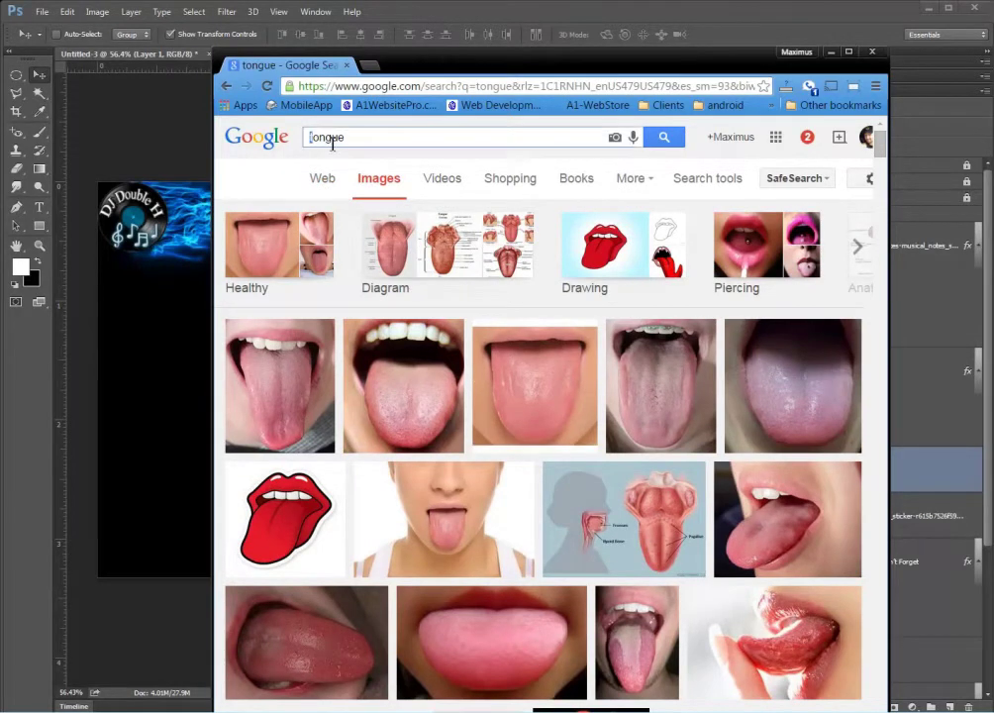
text(gene simmo)
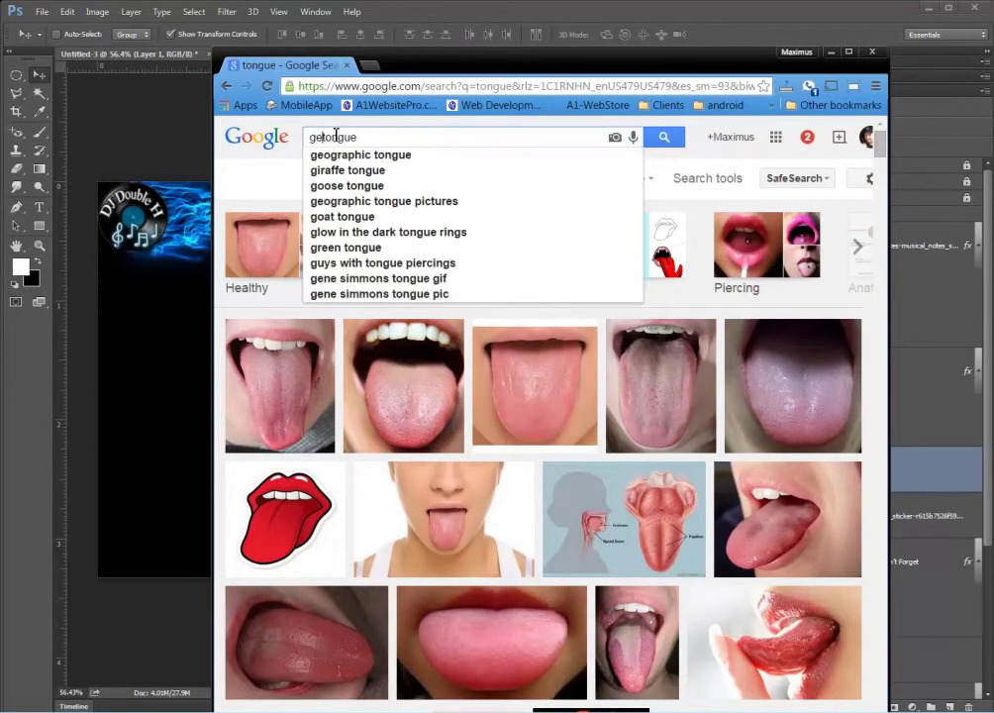
text(ns)
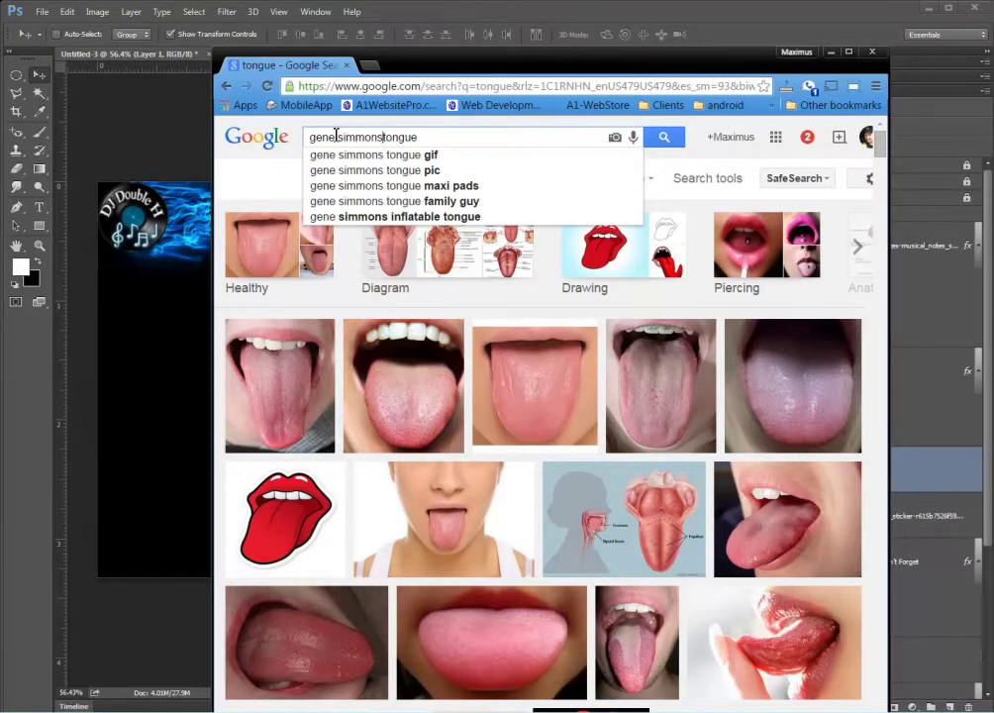
key(Return)
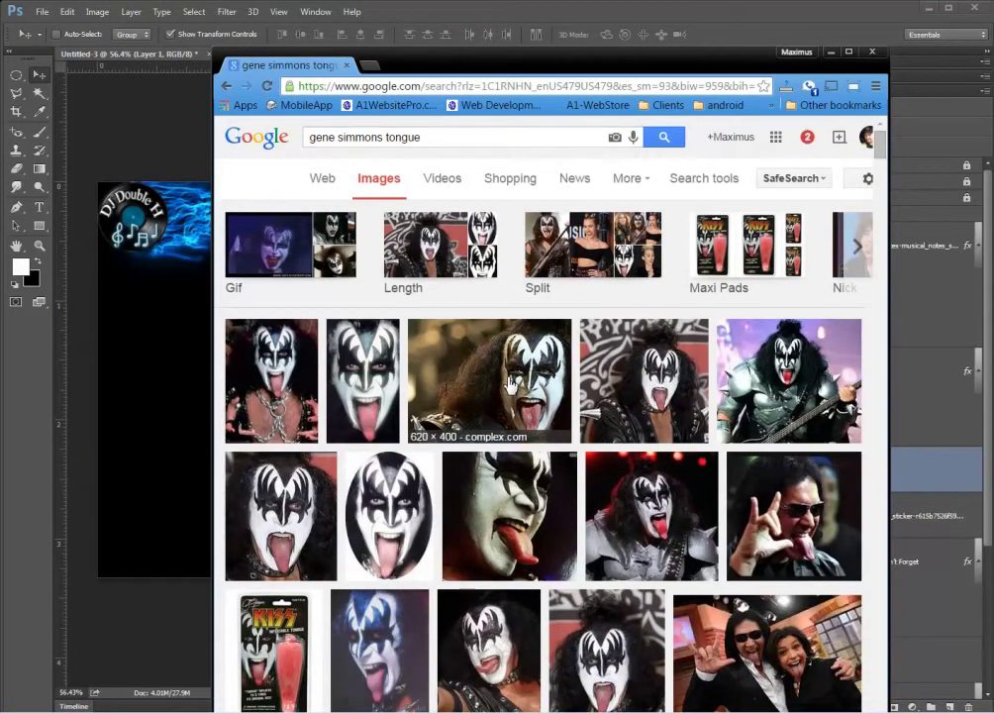
scroll(513, 396, down, 3)
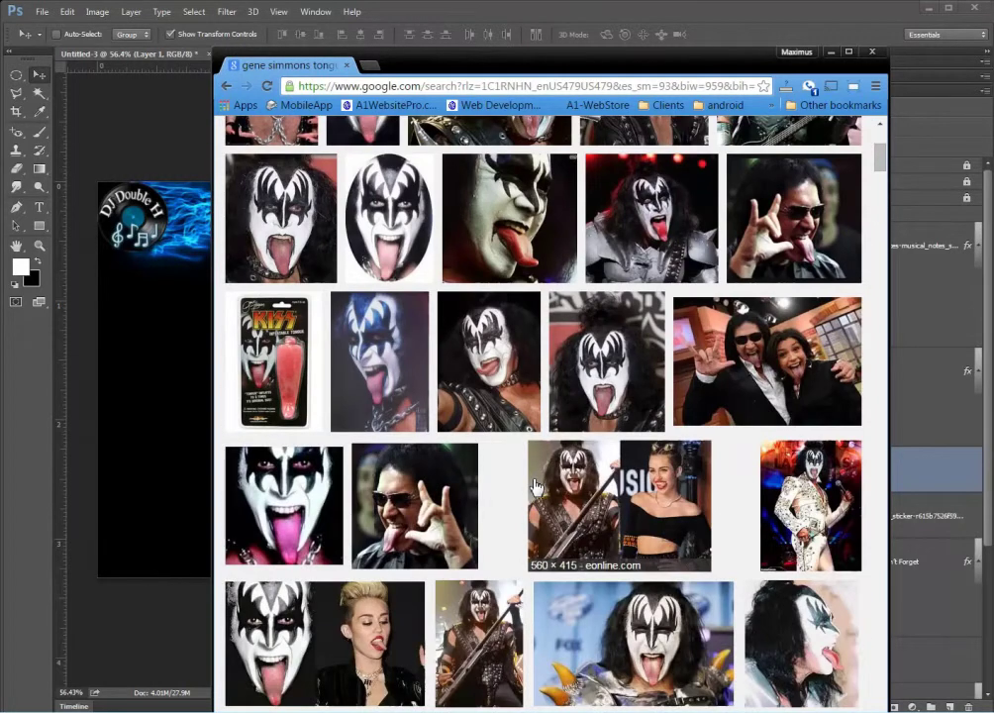
scroll(535, 485, down, 2)
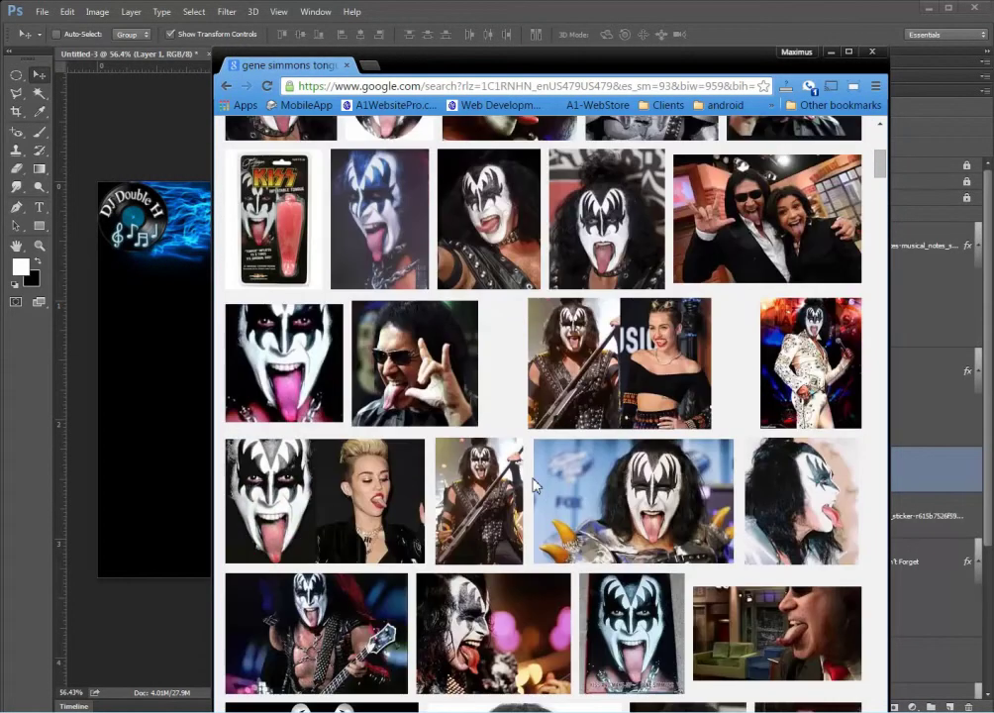
scroll(535, 485, down, 2)
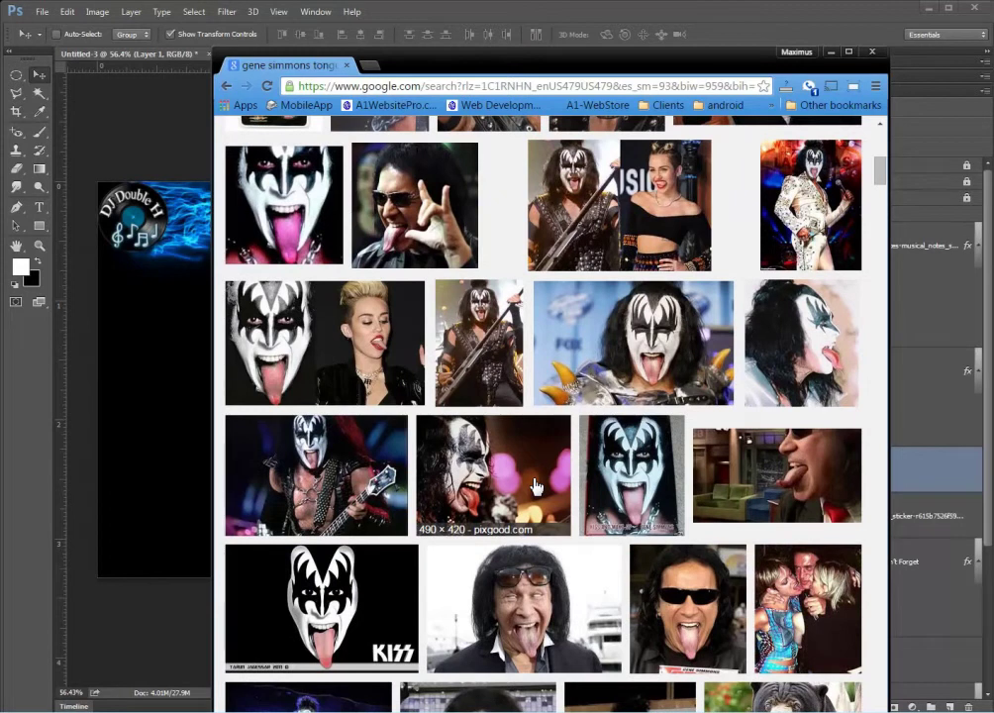
scroll(535, 485, down, 1)
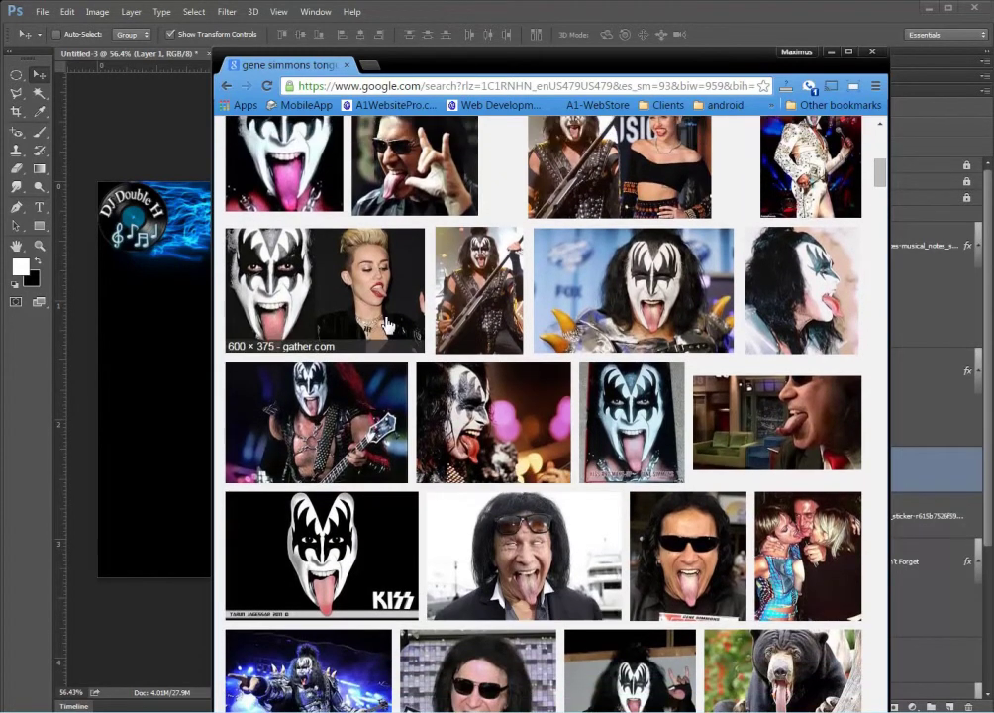
scroll(376, 476, up, 8)
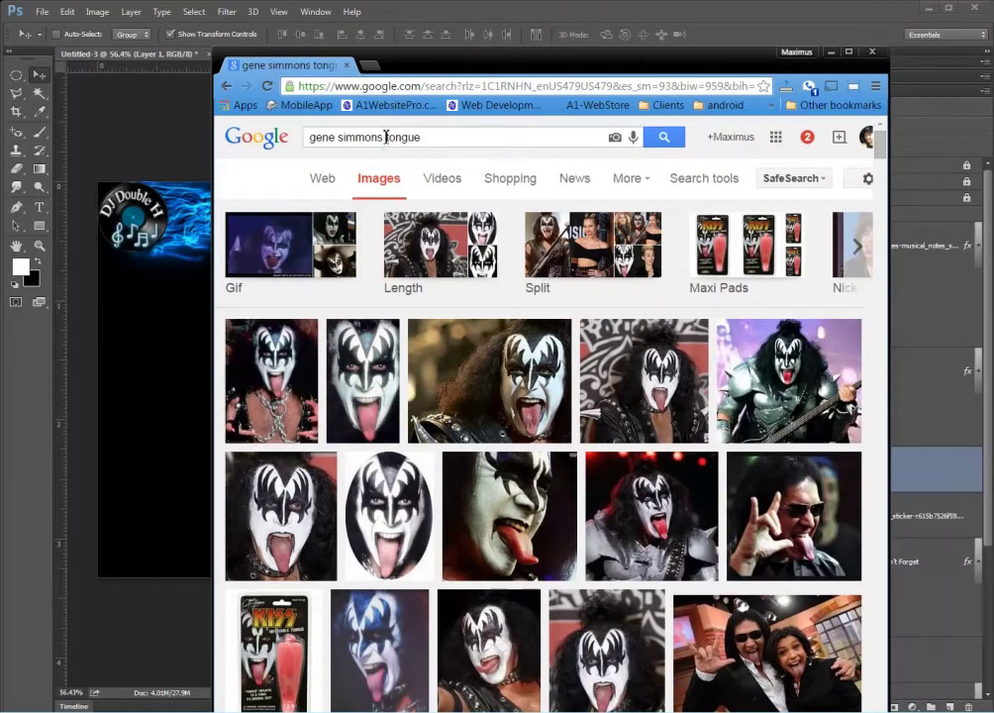
Search Google Images for "rolling stones tongue"
drag(387, 137, 216, 125)
text(tolling ston)
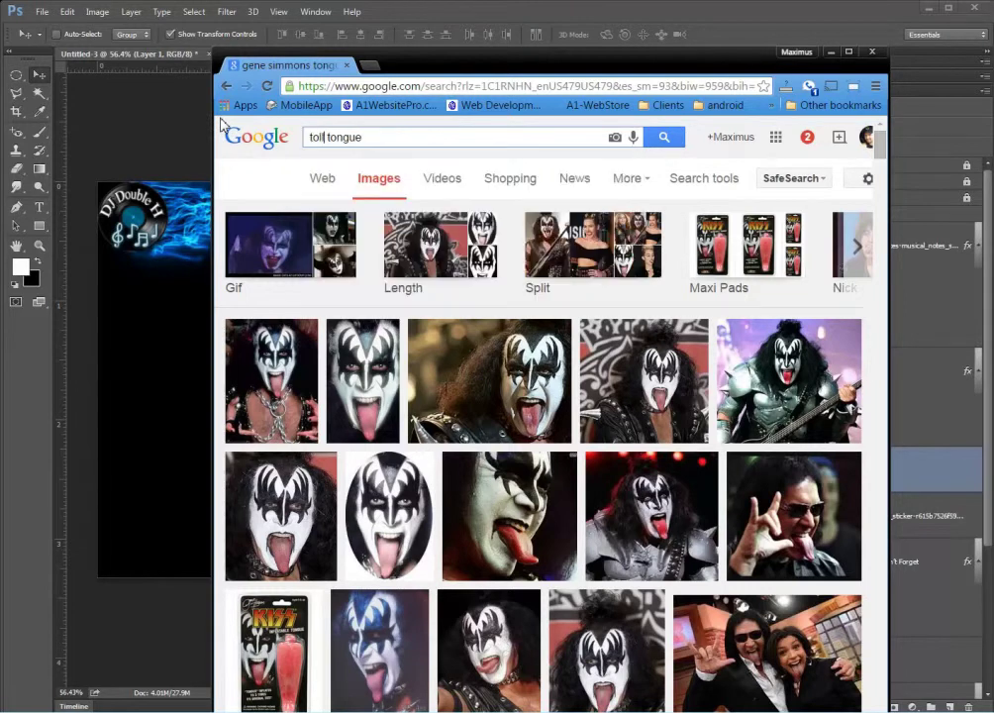
text(es)
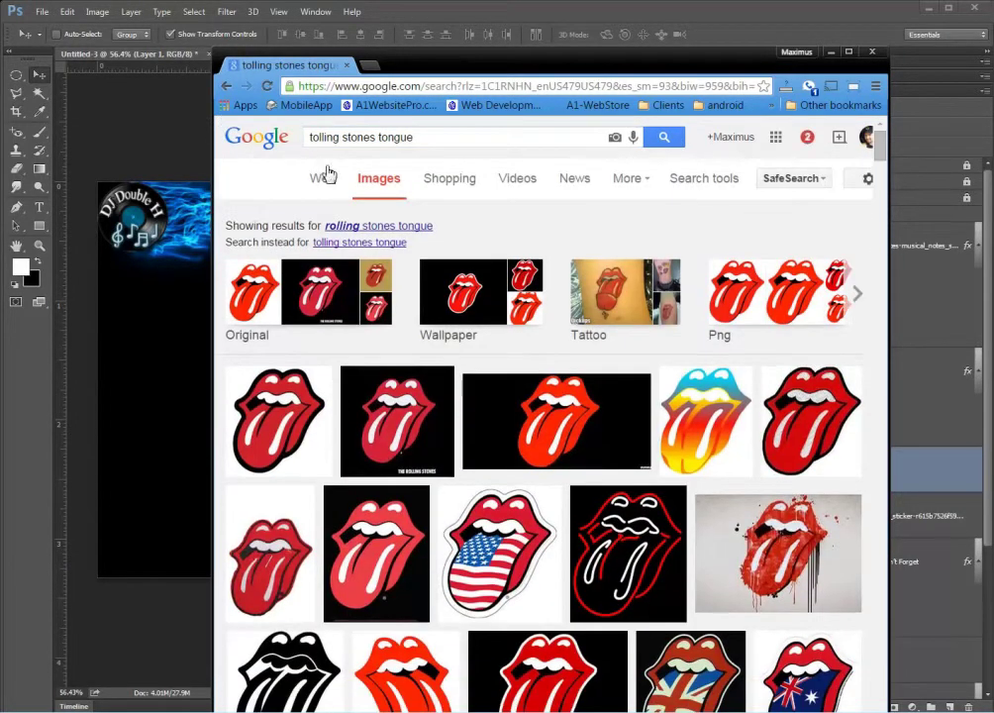
click(362, 230)
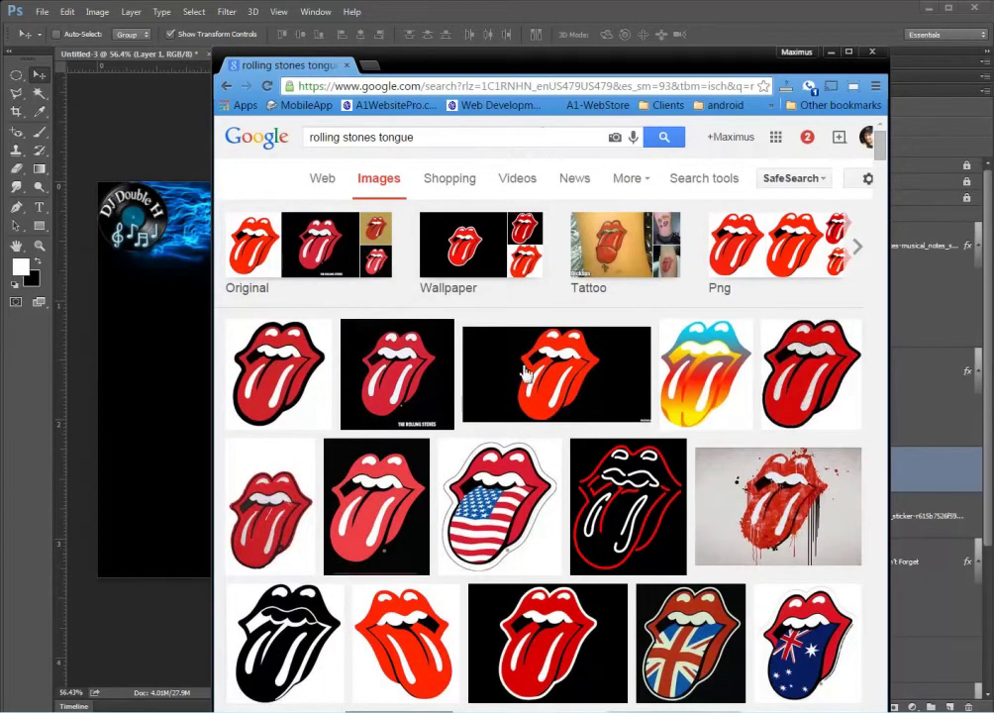
Look through the "rolling stones tongue" image results for a tongue picture that would suit the smiley
scroll(533, 394, down, 3)
scroll(533, 393, down, 1)
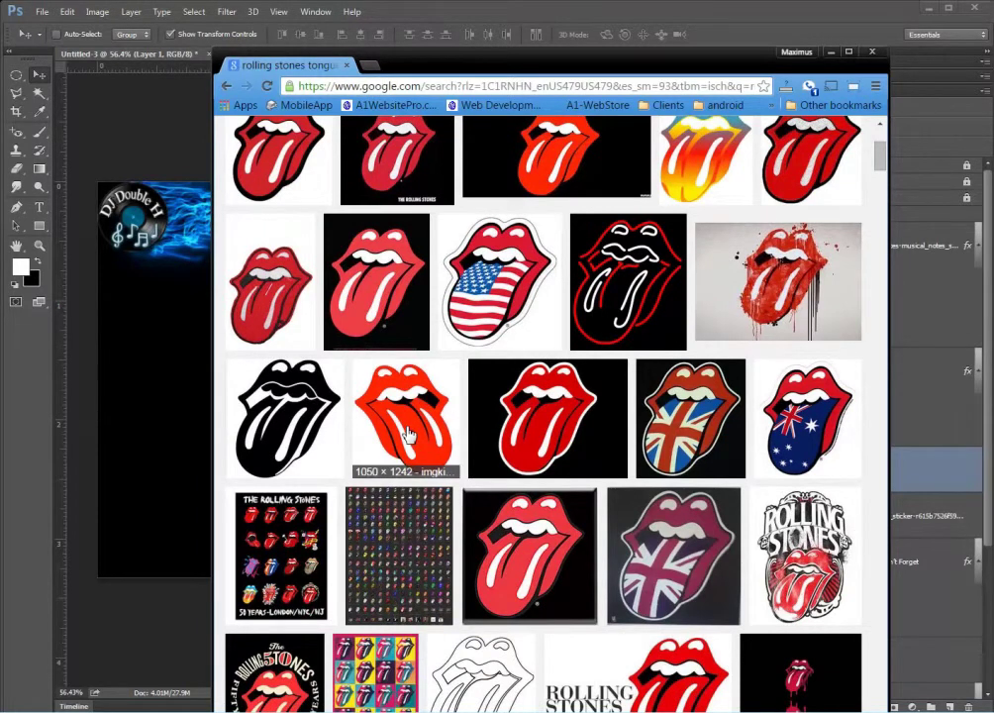
drag(514, 64, 167, 72)
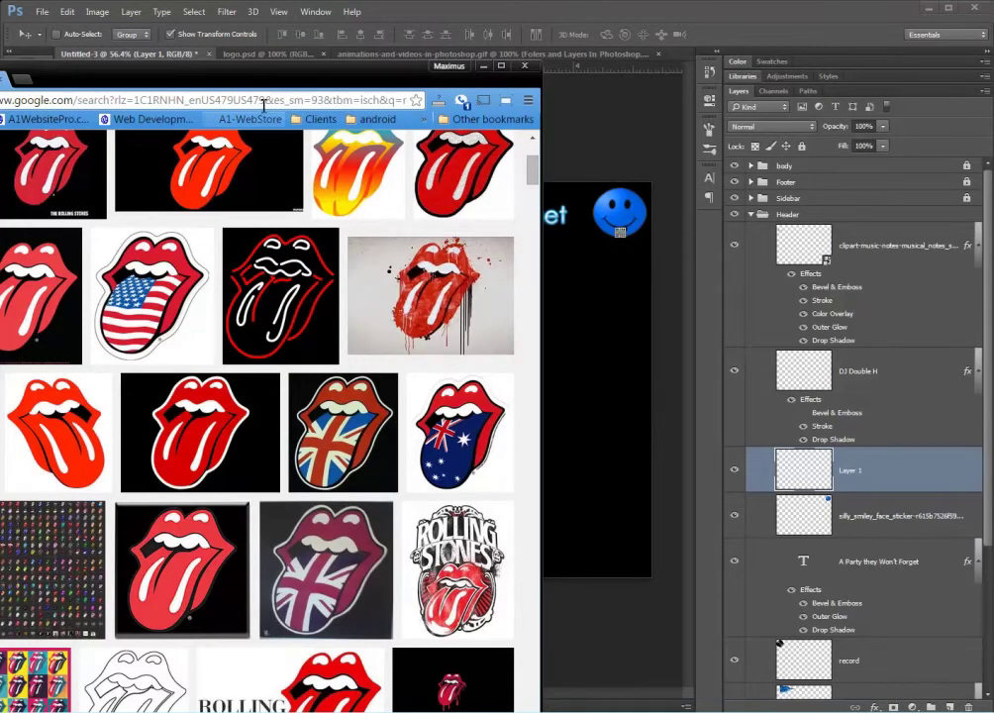
drag(109, 61, 469, 34)
scroll(594, 315, down, 10)
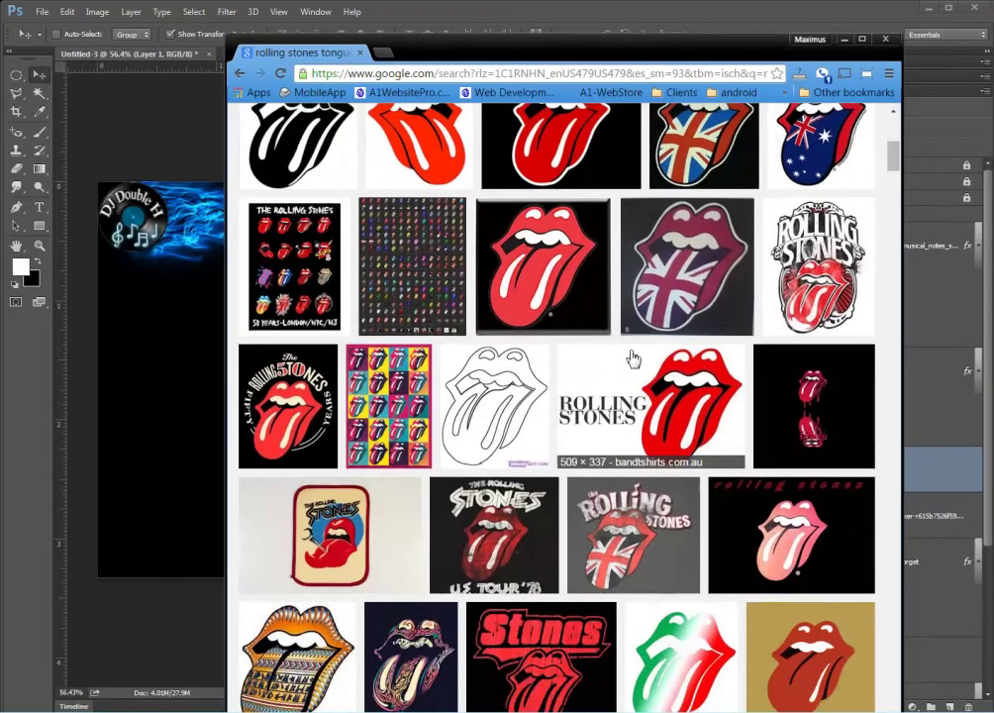
scroll(631, 356, down, 8)
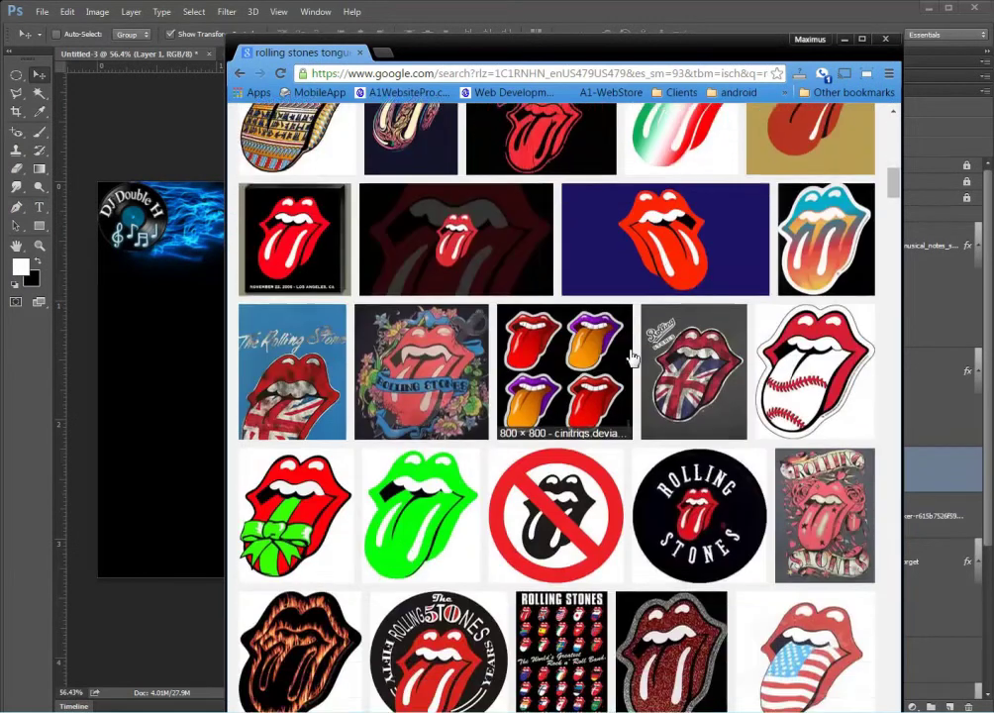
scroll(631, 356, down, 1)
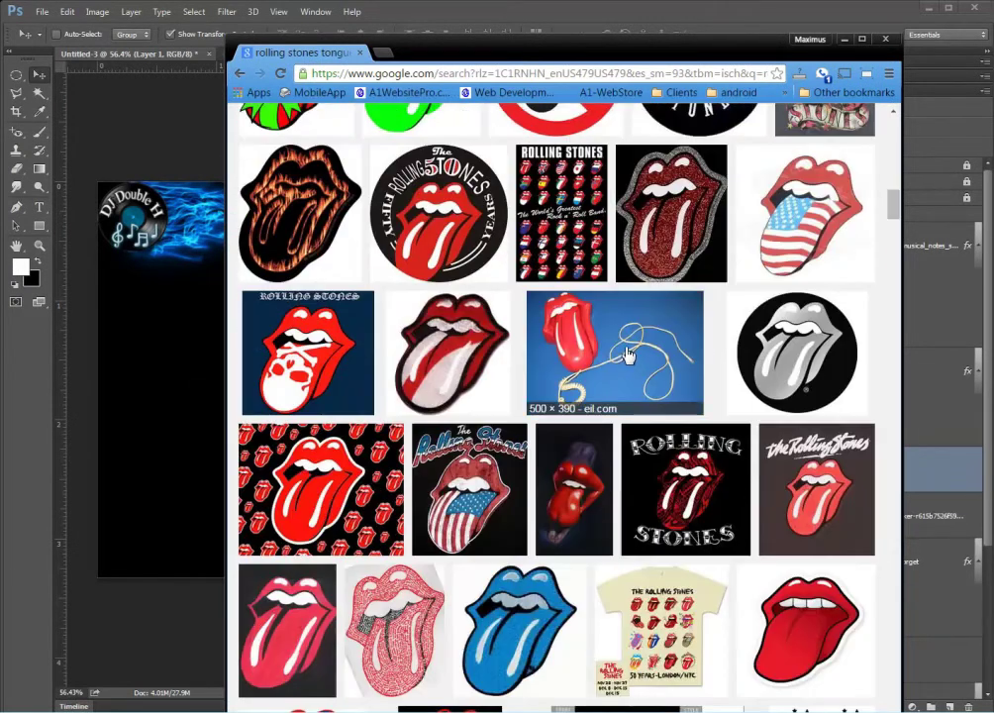
scroll(626, 354, down, 6)
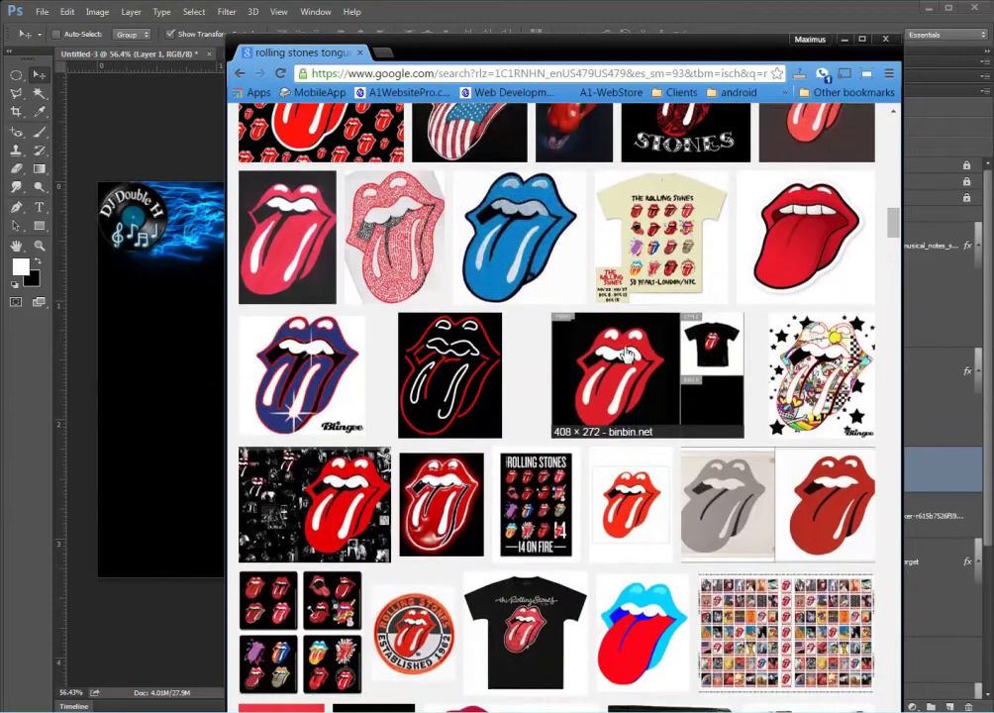
scroll(624, 353, down, 2)
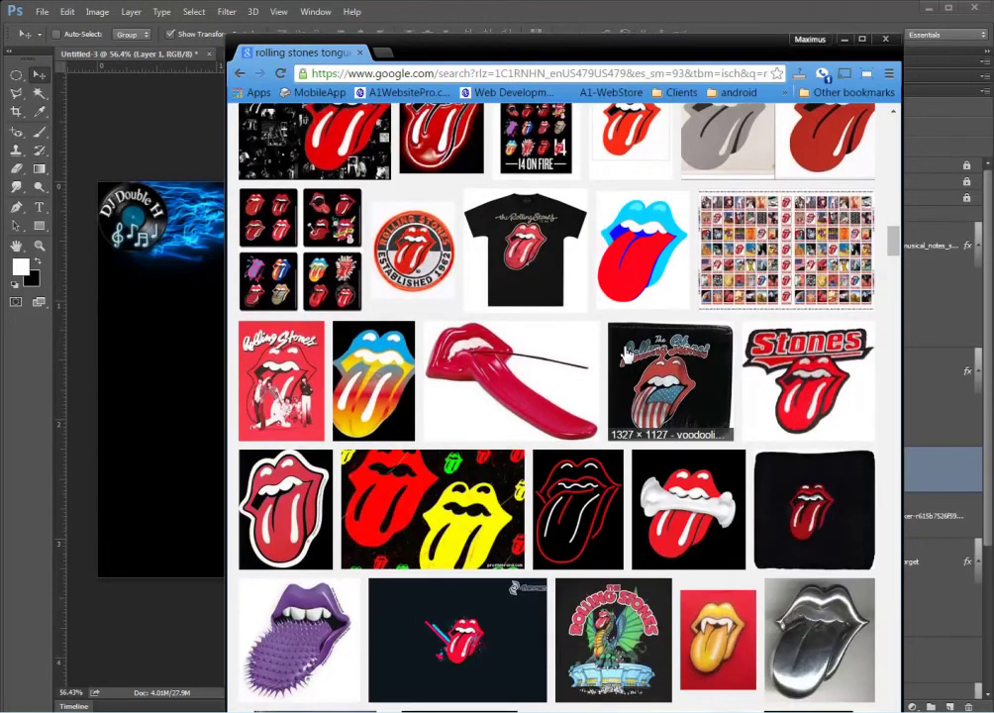
scroll(626, 353, down, 2)
scroll(626, 352, down, 8)
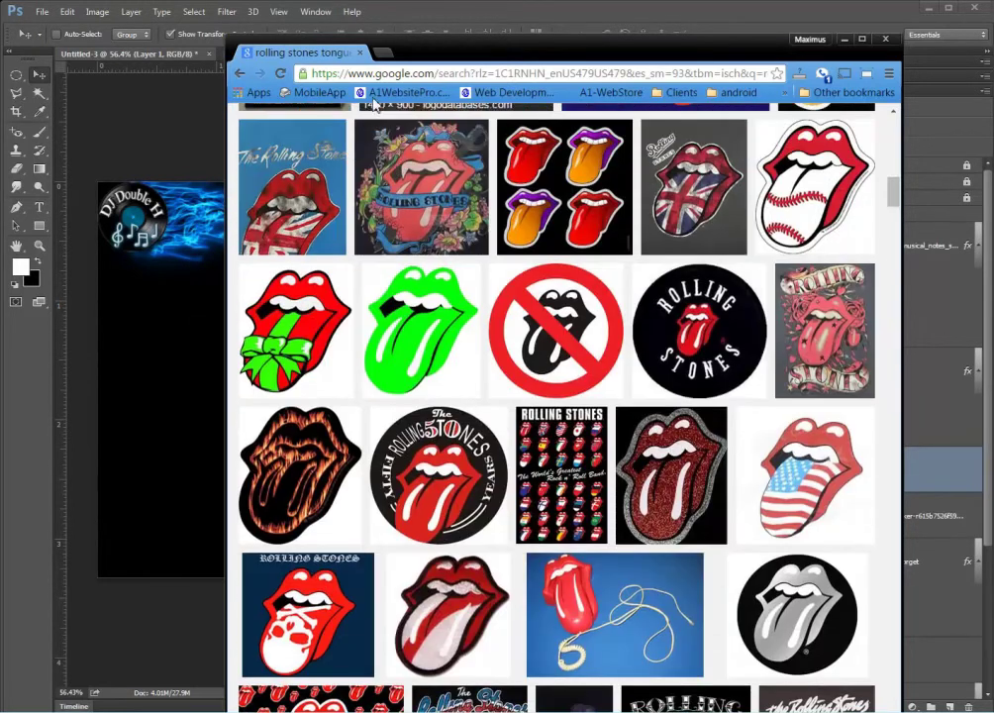
click(241, 75)
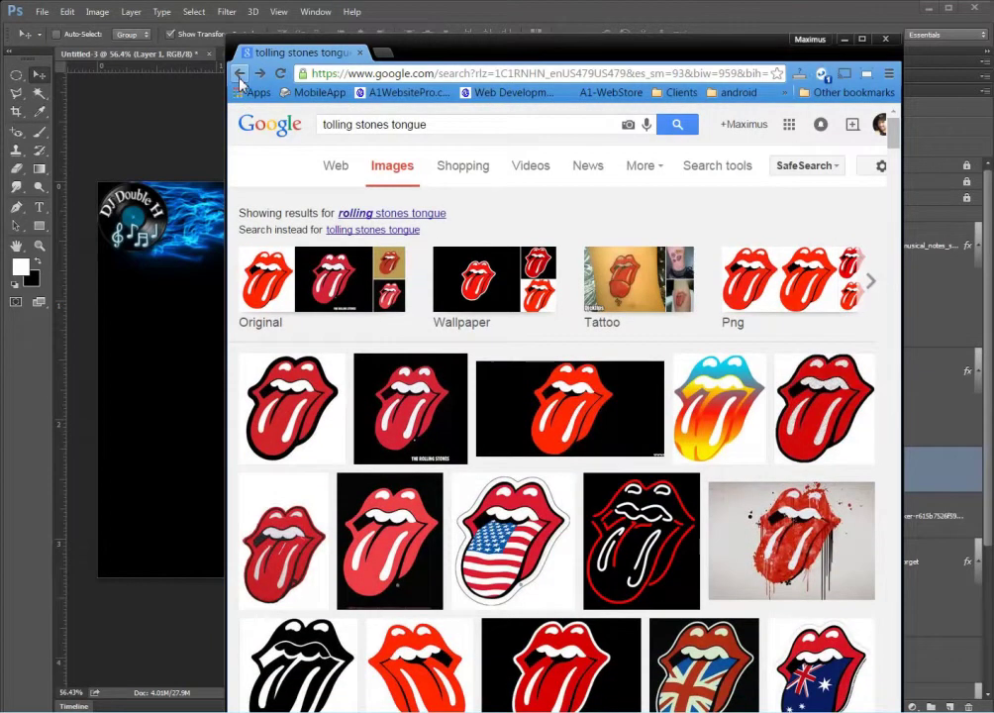
click(239, 74)
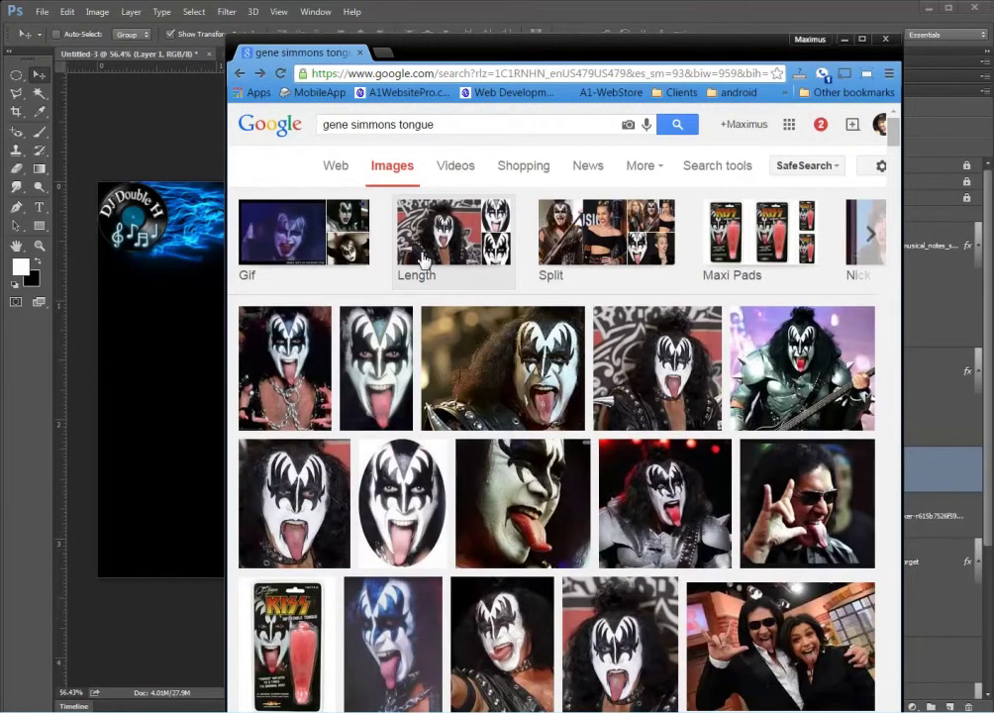
click(394, 371)
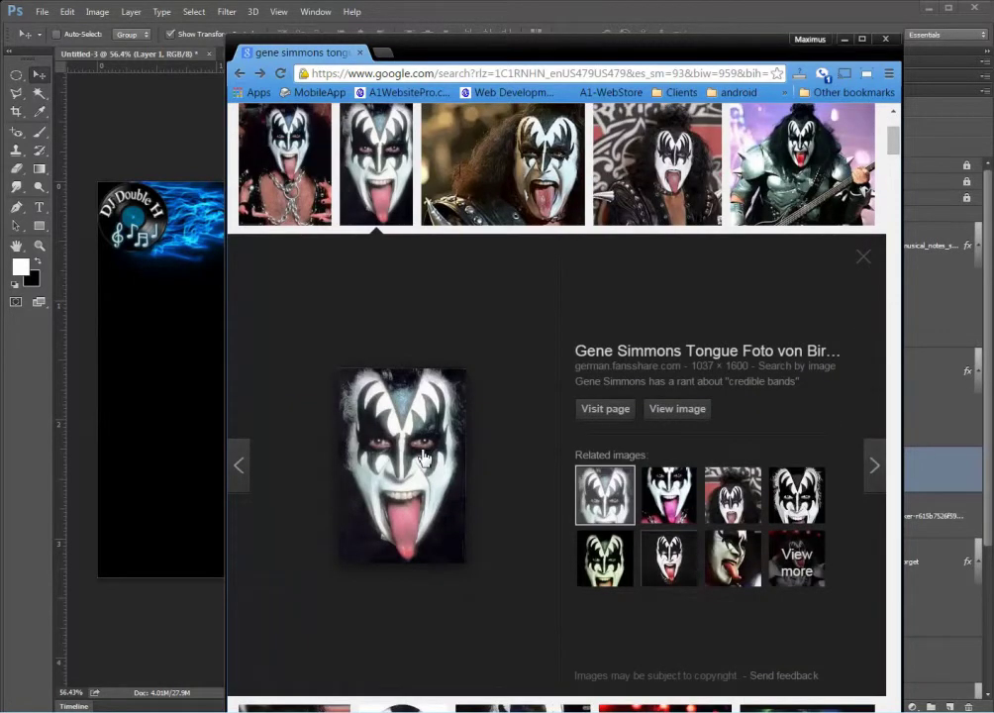
click(670, 495)
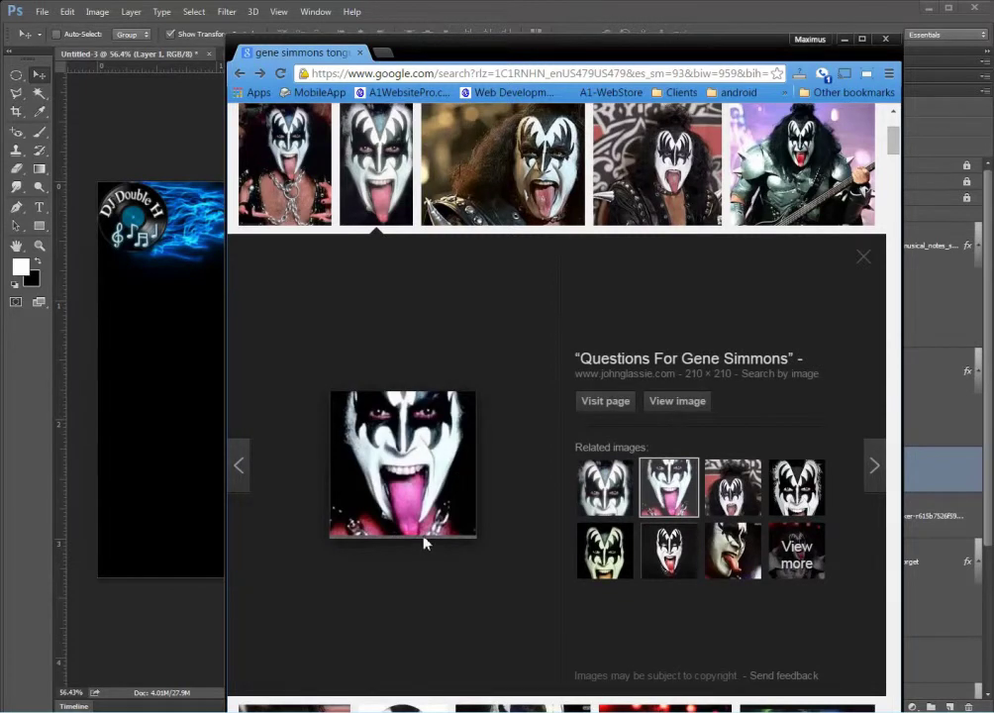
click(410, 479)
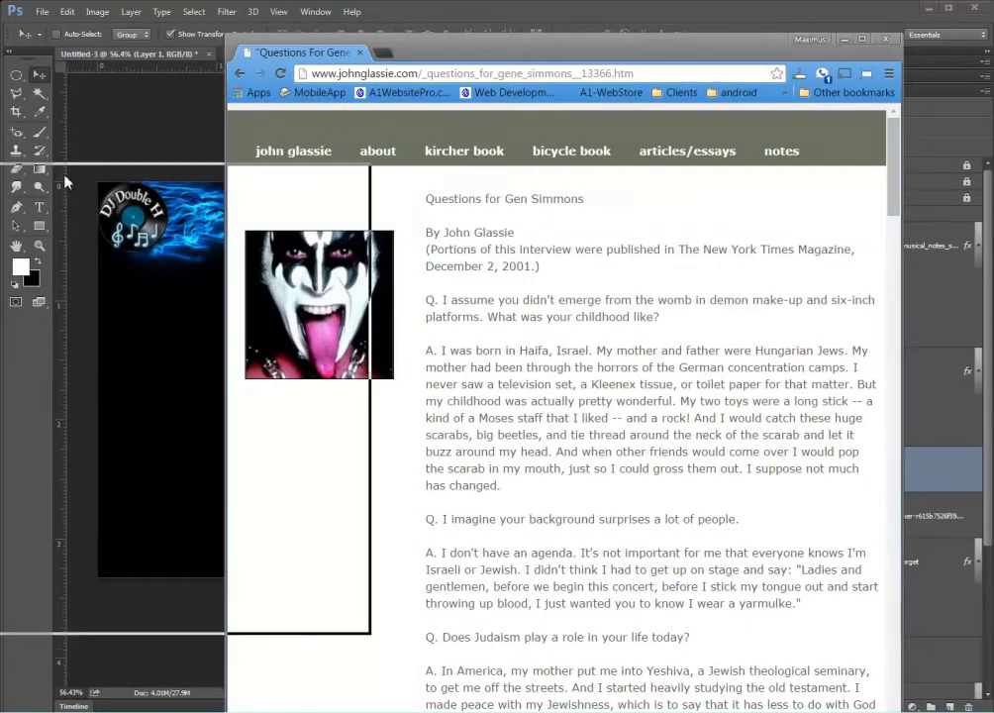
Save the Gene Simmons portrait from the web page into the local image folder and close that folder
click(498, 53)
drag(307, 303, 95, 292)
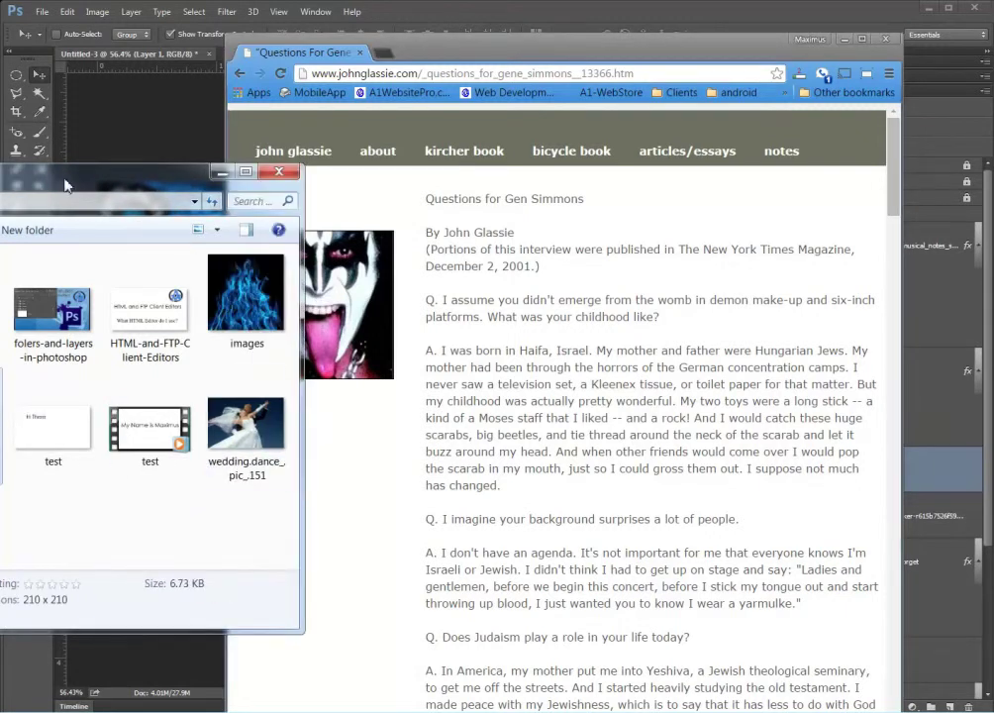
click(279, 171)
Switch to Photoshop and place the Sq-gene-kiss-ma-210-exp picture below the smiley at X 1019 px, Y 466 px
click(495, 25)
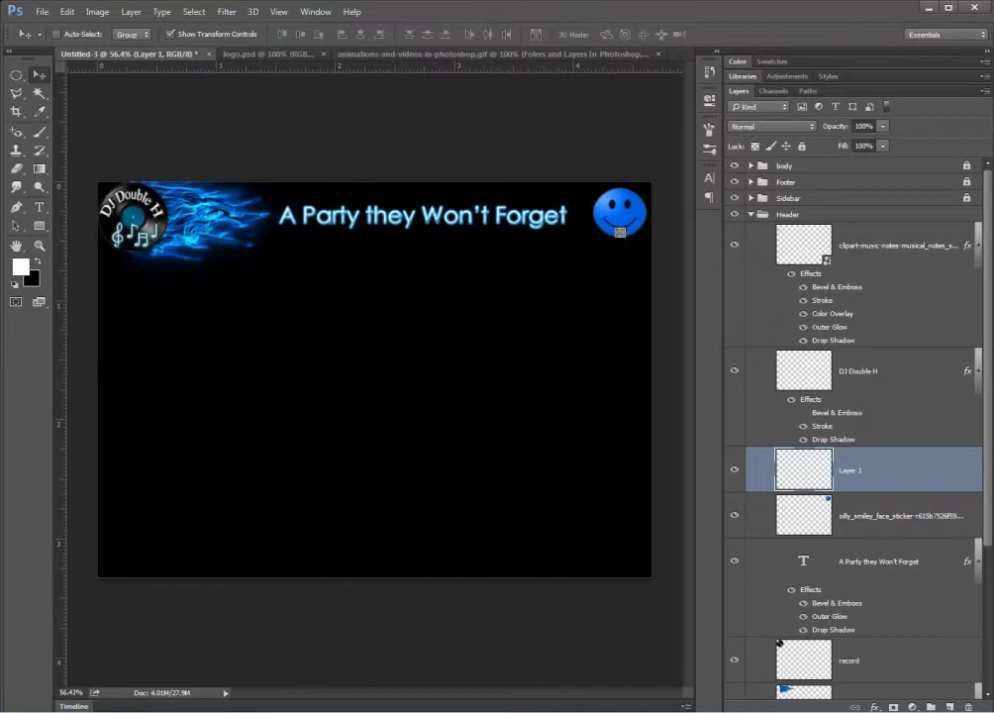
drag(359, 440, 562, 338)
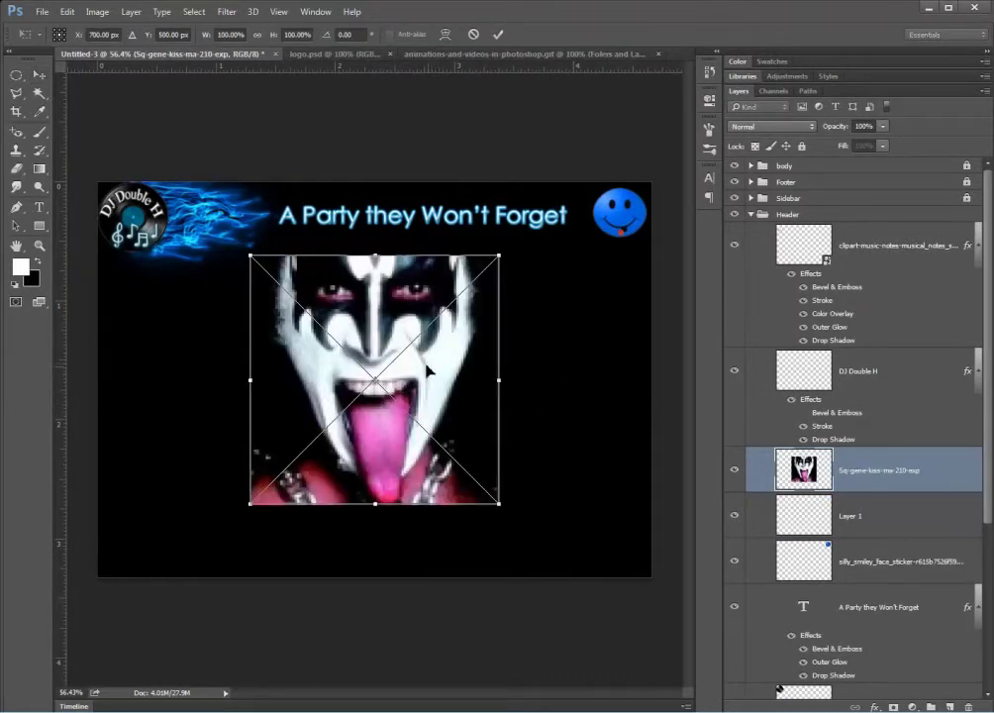
drag(426, 369, 508, 351)
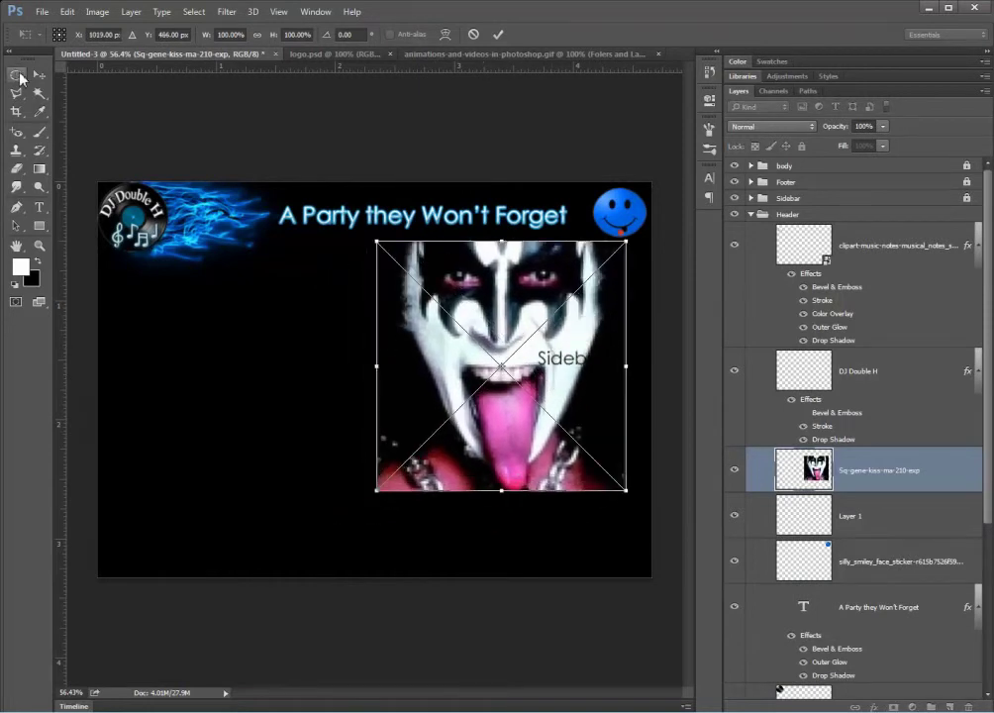
click(41, 80)
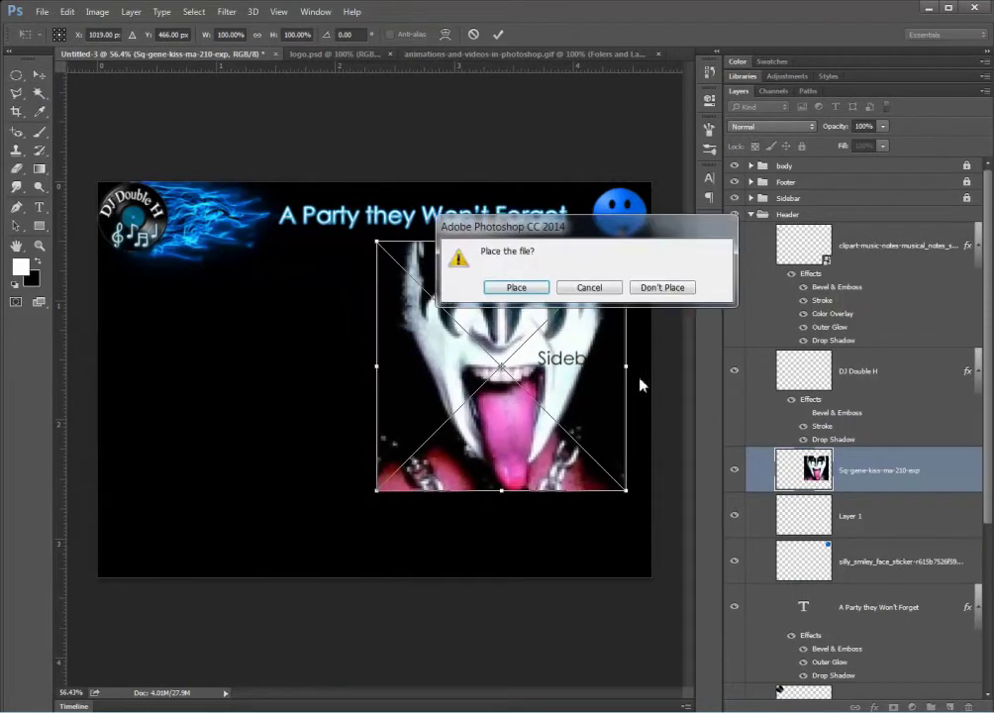
click(515, 289)
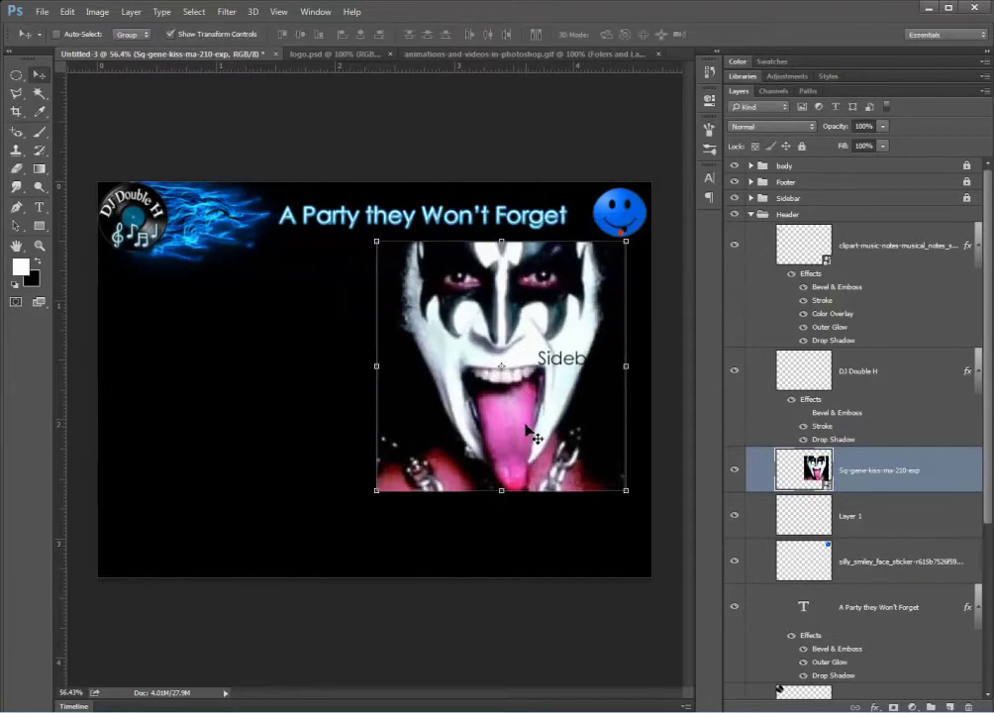
Rasterize the Sq-gene-kiss-ma-210-exp layer for use with the Eraser
click(17, 169)
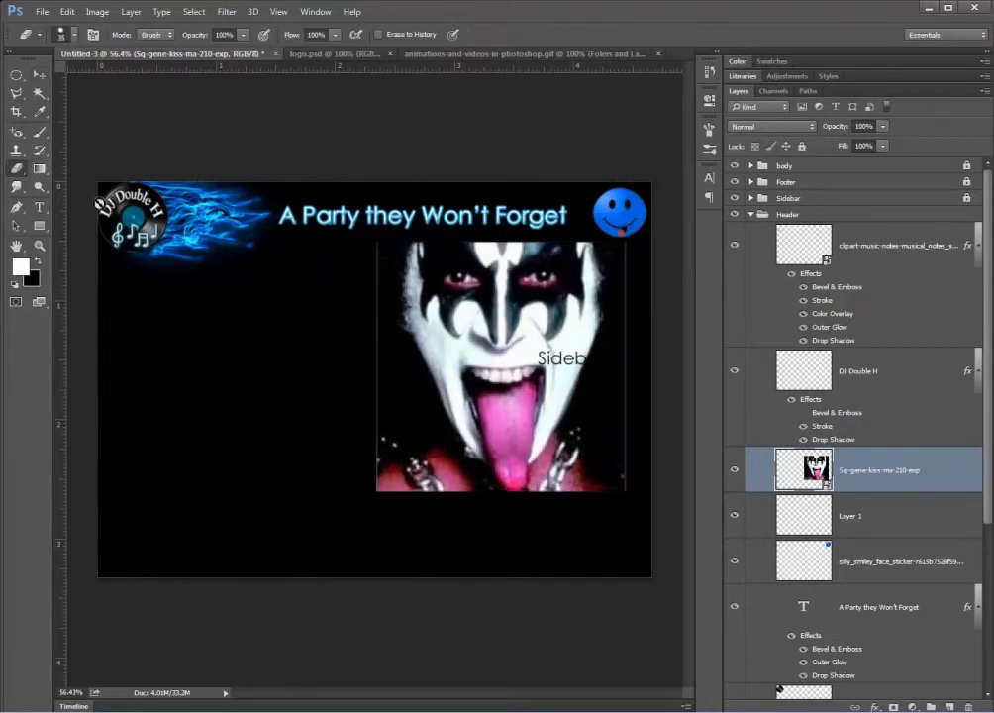
right_click(906, 474)
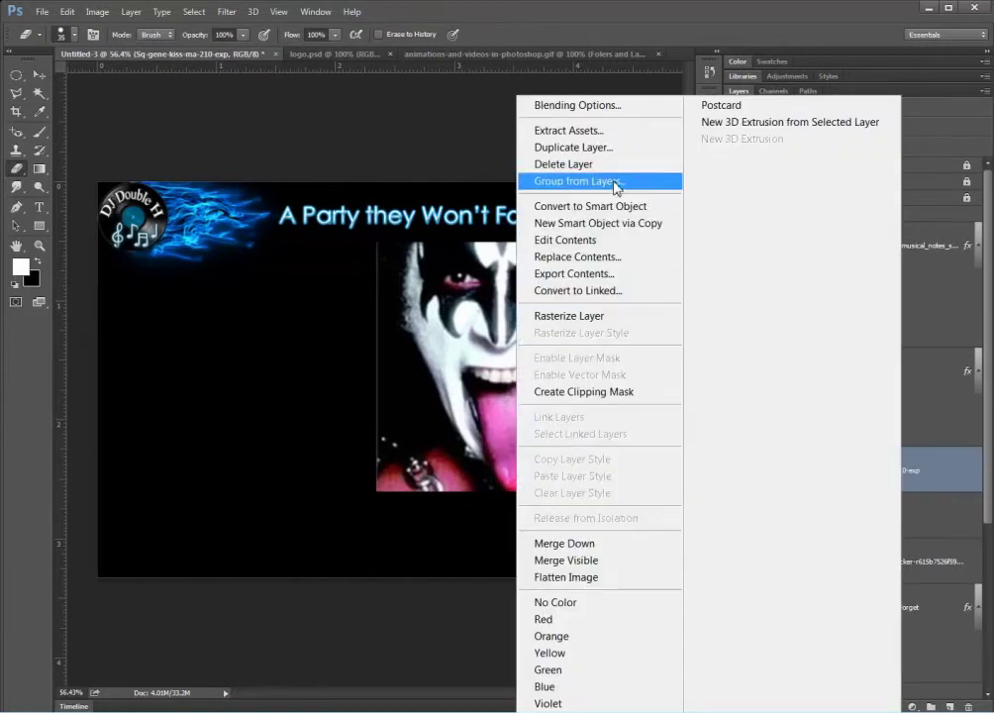
click(573, 315)
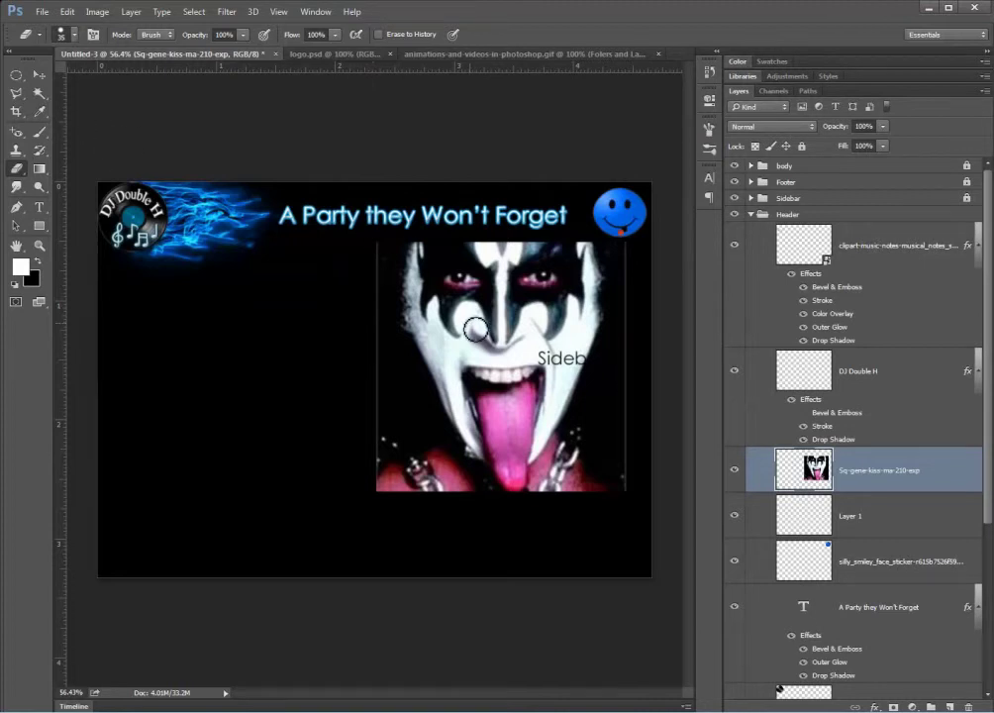
Enlarge the Eraser to 300 px and erase the face above the tongue and the outer areas on both sides
key(])
key(])
key(])
mouse_move(405, 236)
mouse_down()
mouse_move(373, 251)
mouse_move(372, 269)
mouse_move(429, 251)
mouse_move(460, 289)
mouse_up()
mouse_move(486, 241)
mouse_down()
mouse_move(540, 238)
mouse_move(551, 262)
mouse_move(538, 320)
mouse_up()
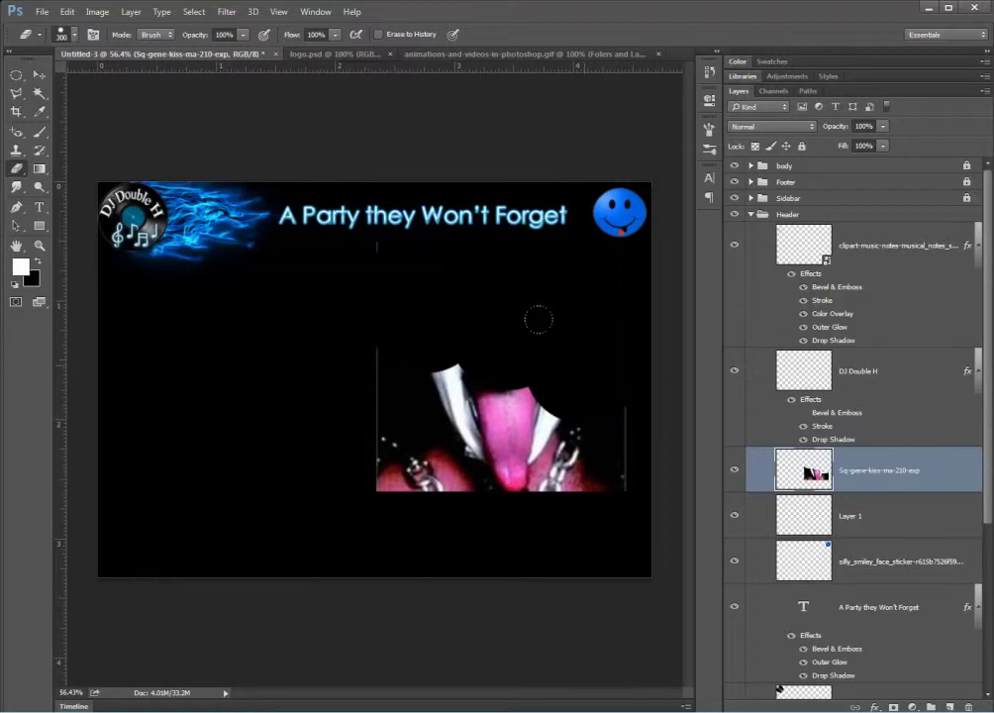
drag(461, 297, 475, 302)
key(ctrl+alt+z)
mouse_move(496, 231)
mouse_down()
mouse_move(542, 273)
mouse_move(546, 313)
mouse_up()
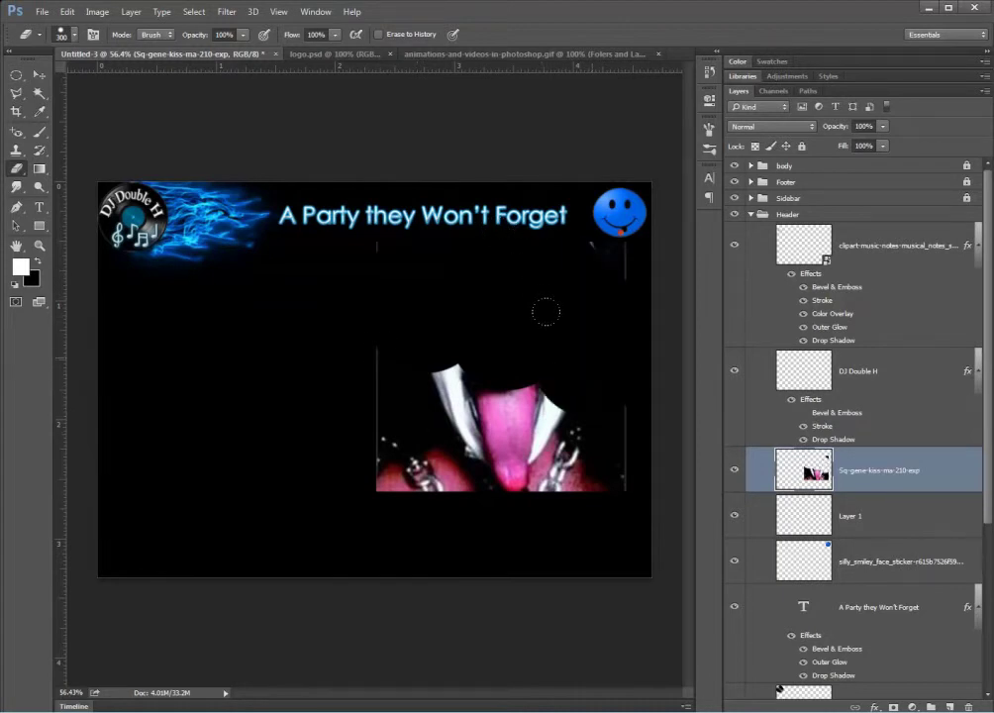
drag(560, 413, 562, 414)
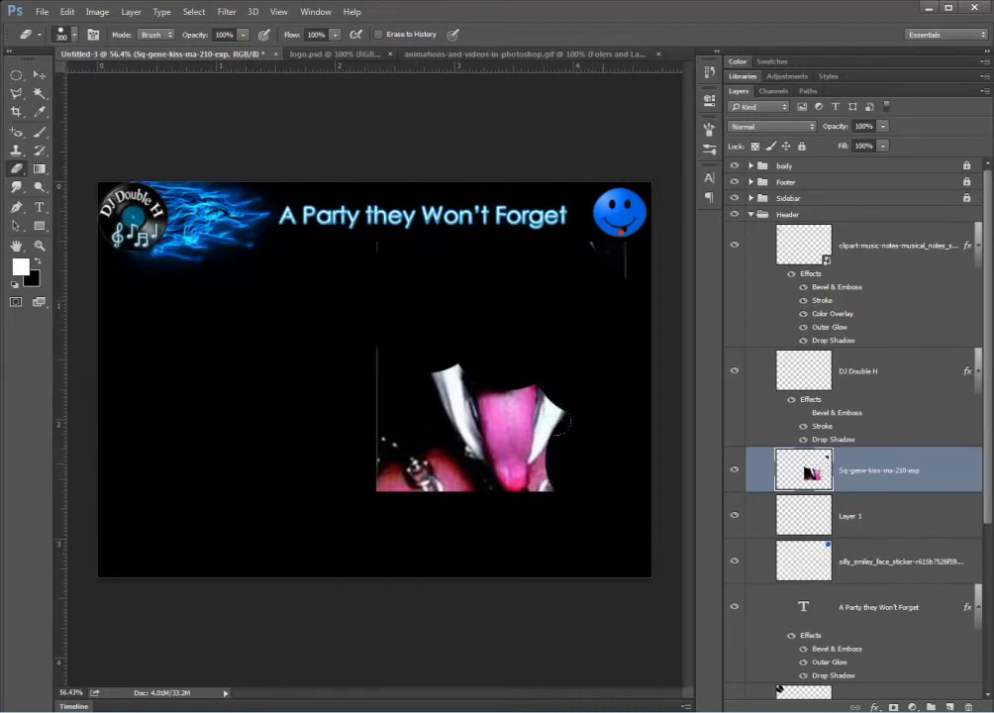
drag(333, 367, 331, 413)
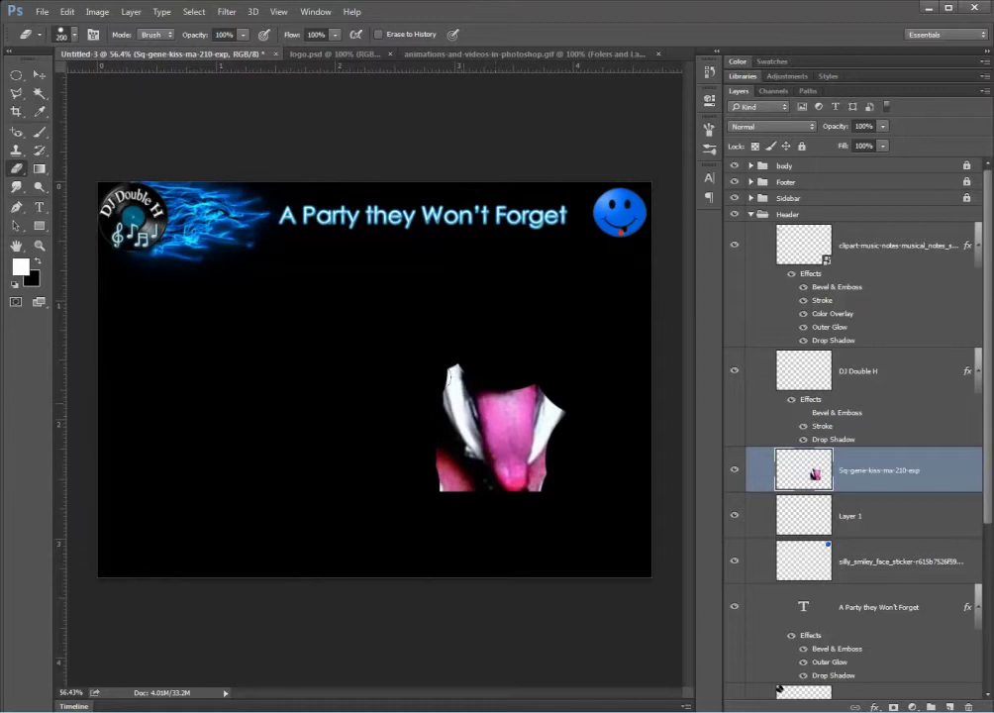
Reduce the Eraser to 90 px, erase the remnants along both edges of the tongue, and undo the last stroke
key(bracketleft)
key(bracketleft)
mouse_move(439, 368)
mouse_down()
mouse_move(468, 432)
mouse_move(454, 471)
mouse_up()
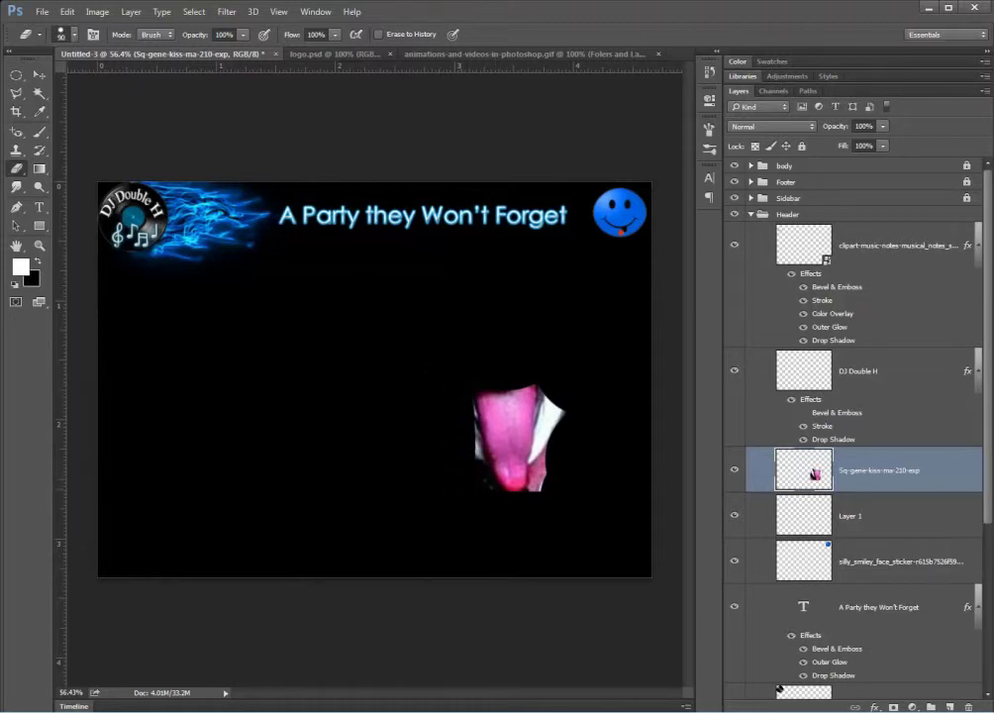
drag(560, 395, 539, 483)
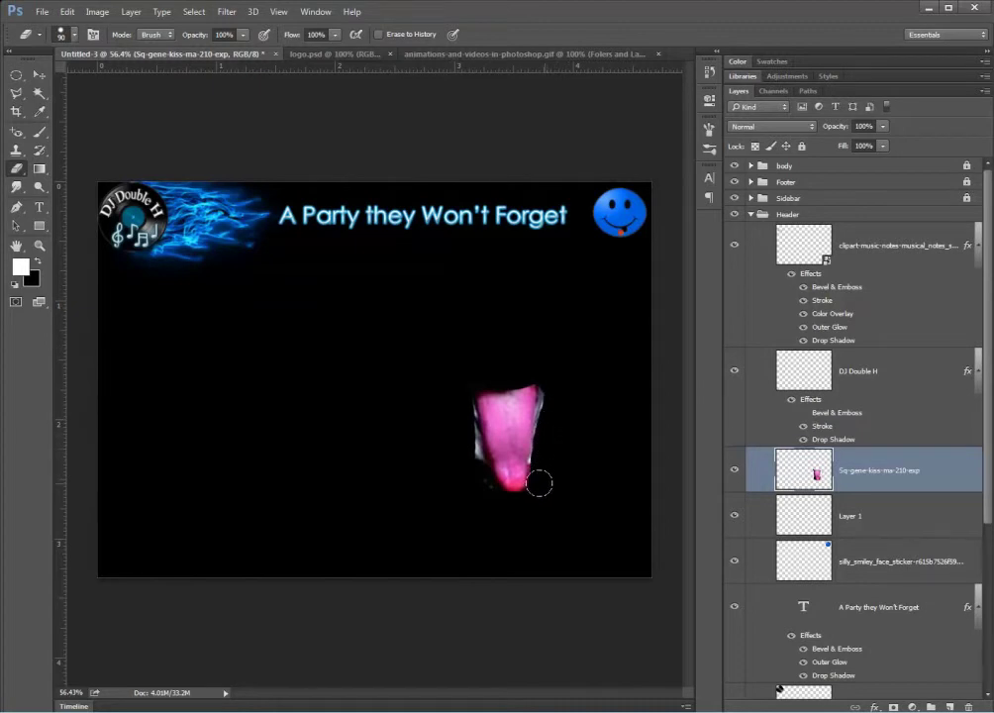
drag(456, 411, 463, 464)
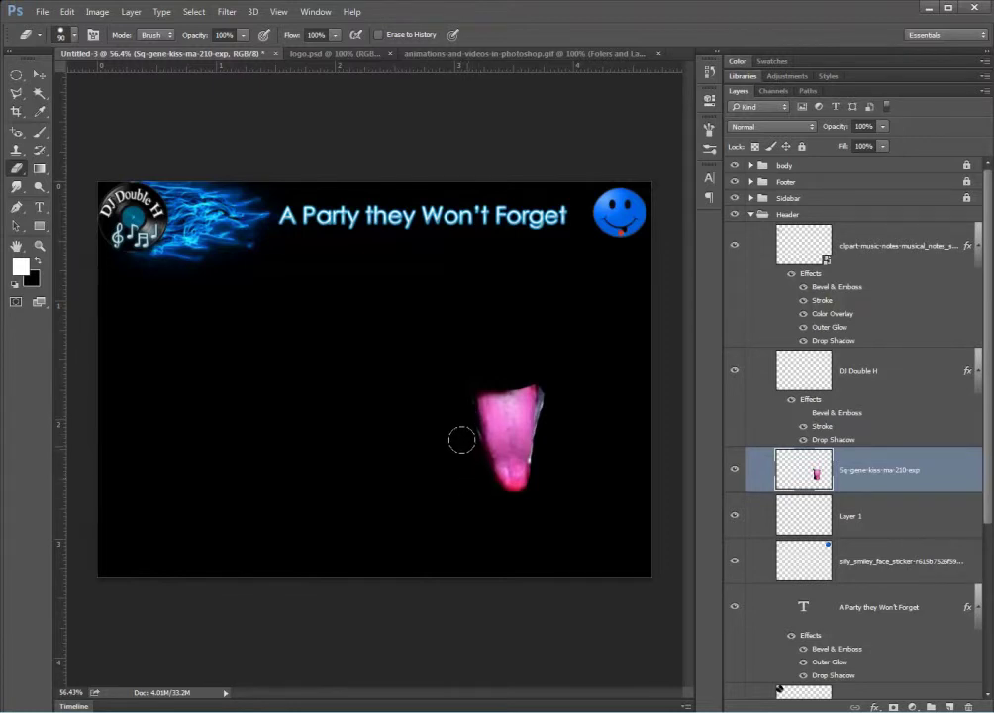
drag(546, 381, 545, 492)
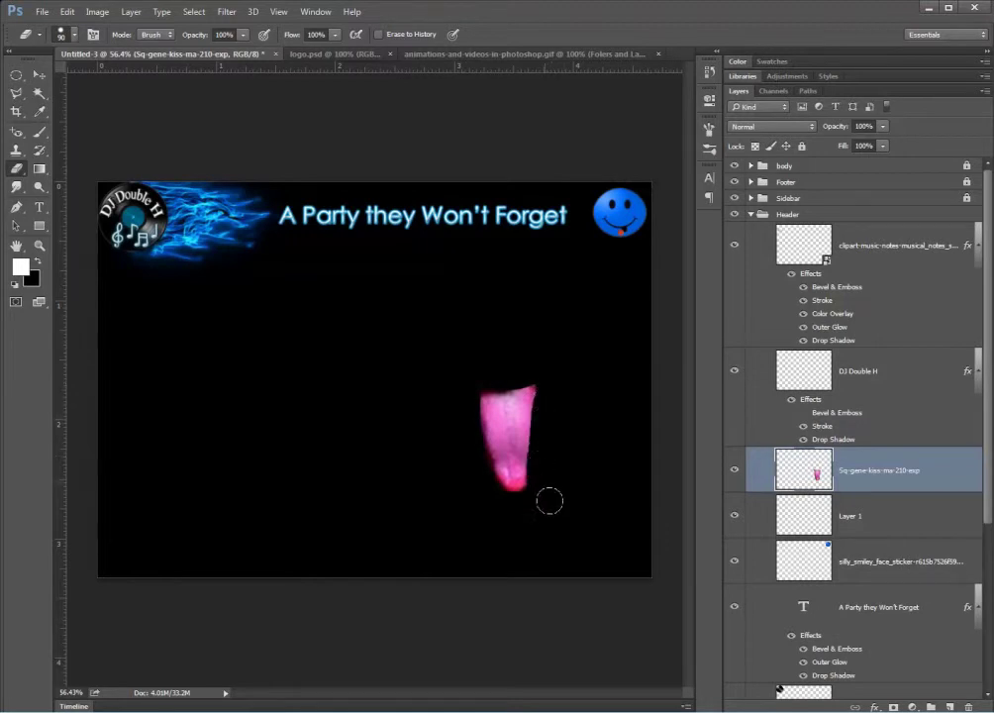
key(ctrl+z)
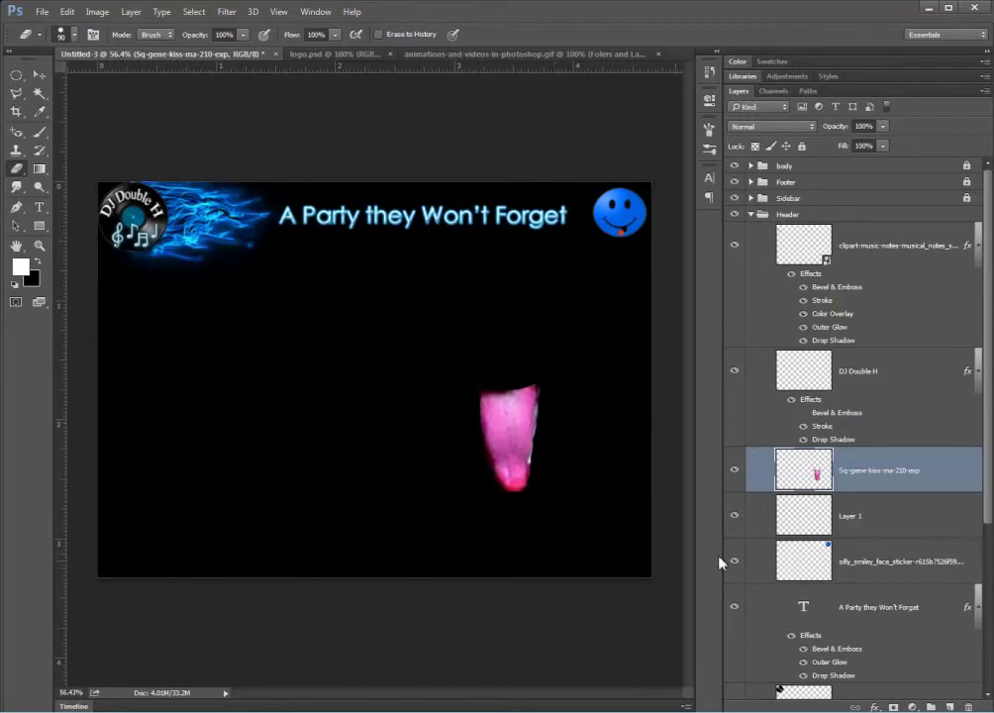
Move the cut-out tongue onto the smiley's mouth, scale it to 47.49% width and 36.95% height, and rotate it 7.30°
click(39, 74)
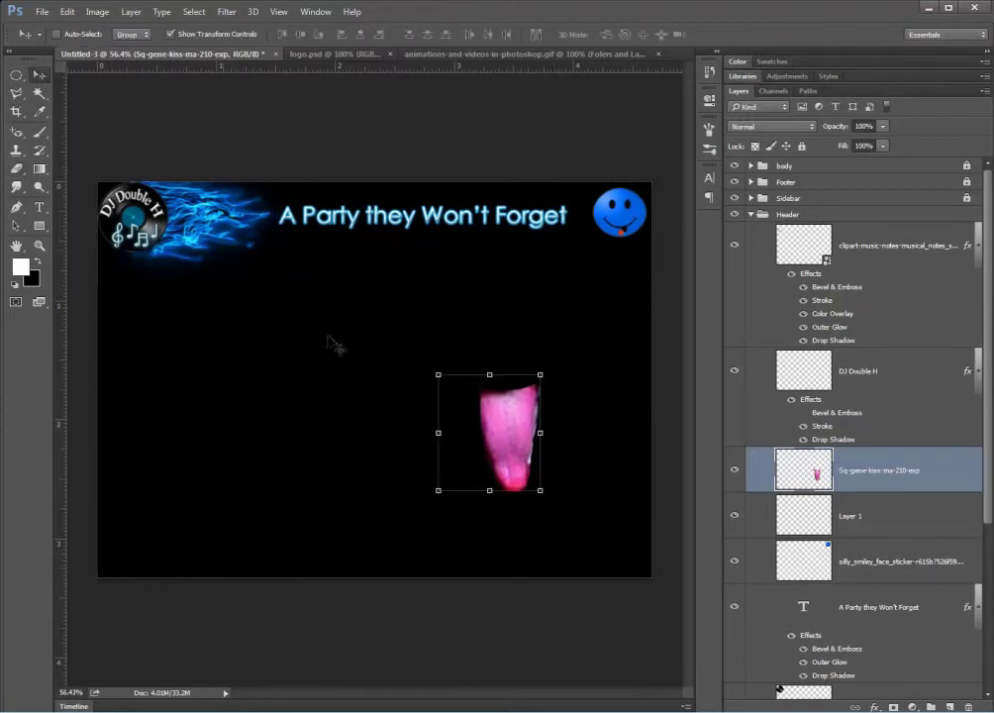
drag(551, 427, 620, 289)
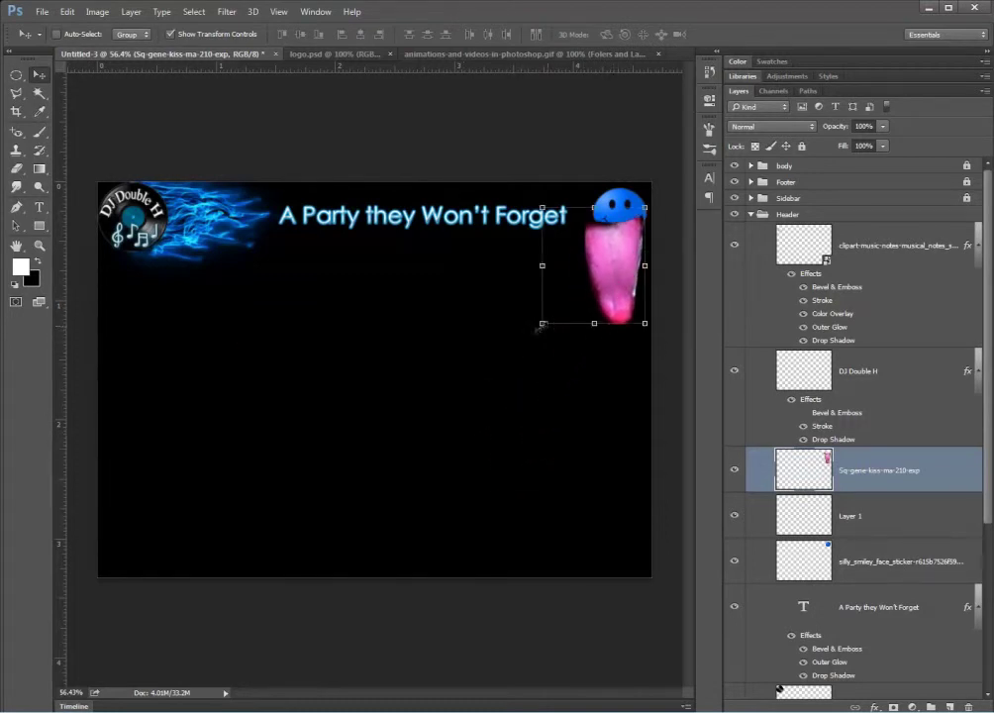
drag(541, 323, 626, 265)
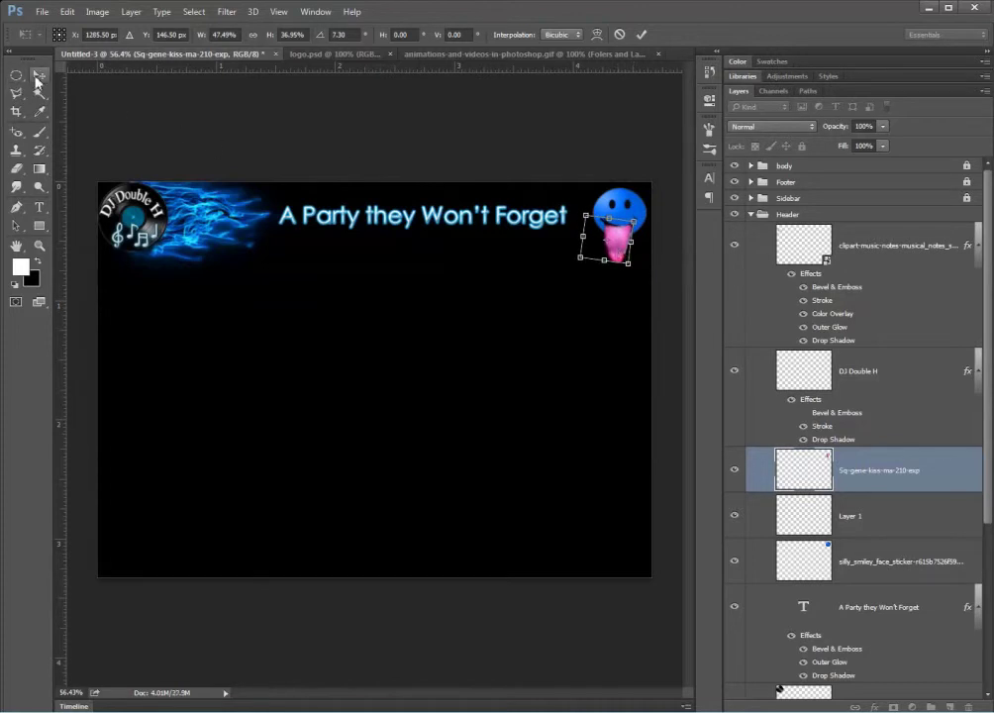
click(37, 79)
click(509, 289)
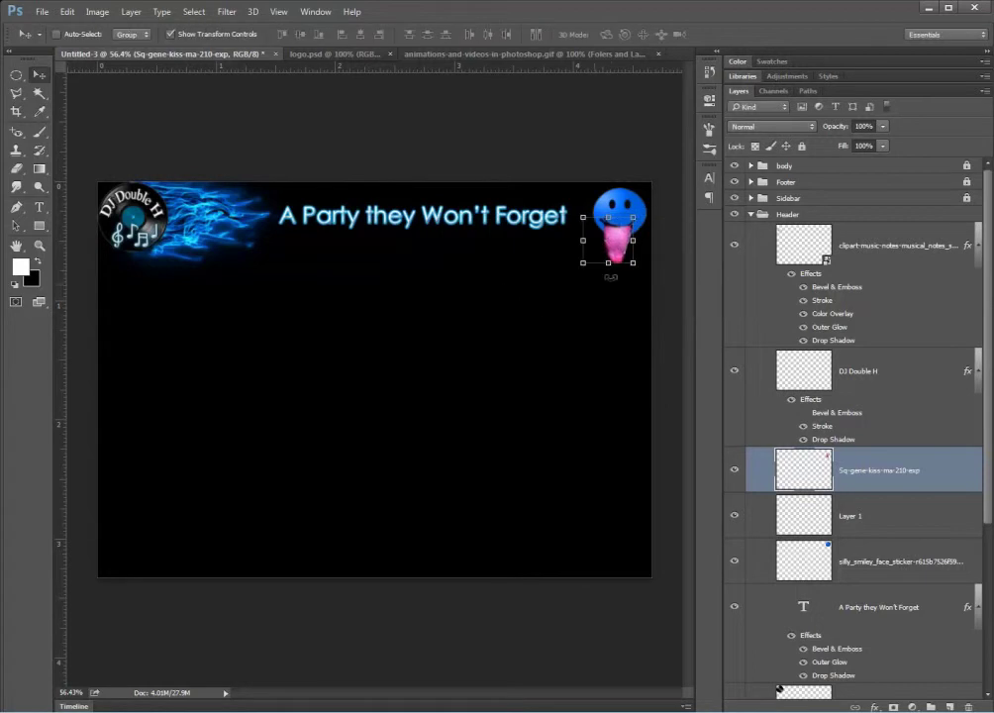
Erase the dark remnant of the tongue image beside the left corner of the smiley's mouth
scroll(614, 228, up, 3)
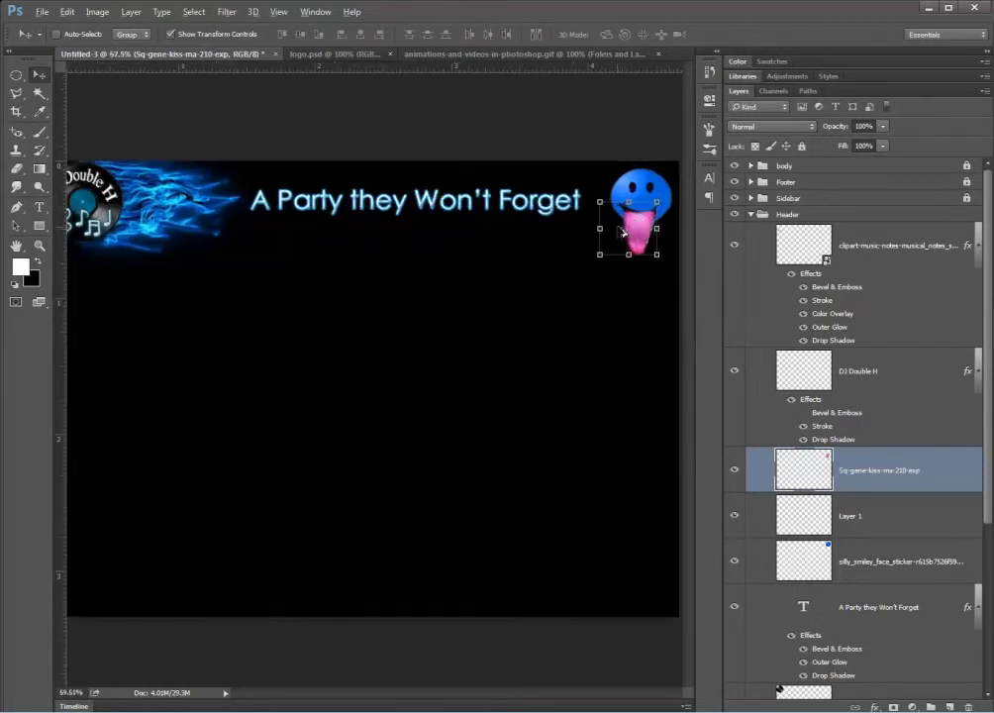
scroll(670, 186, up, 4)
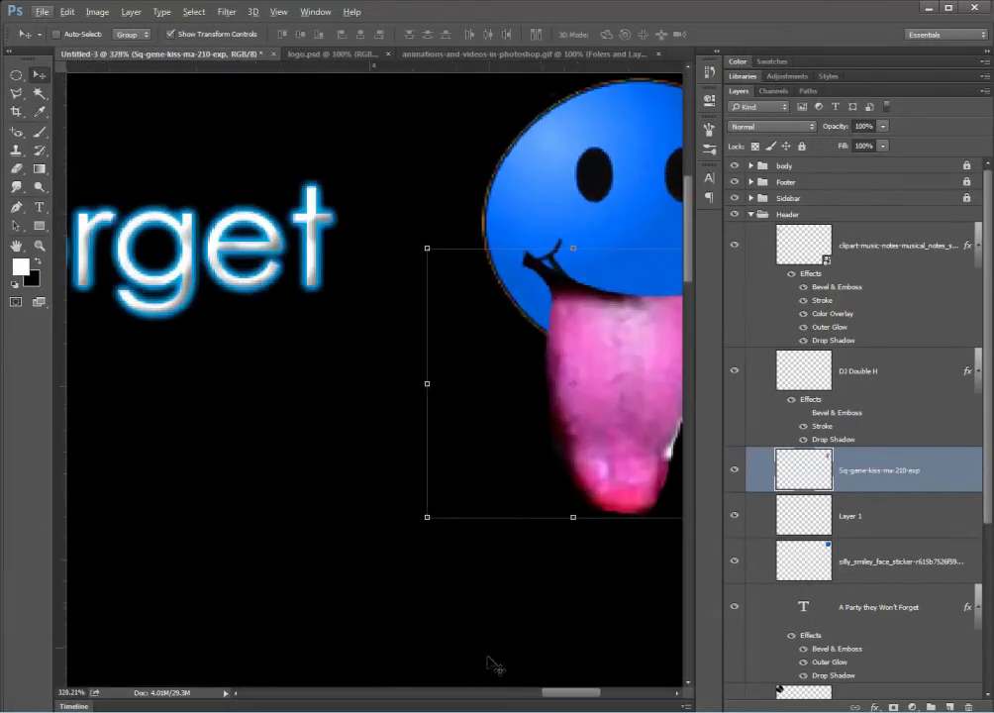
drag(564, 700, 584, 702)
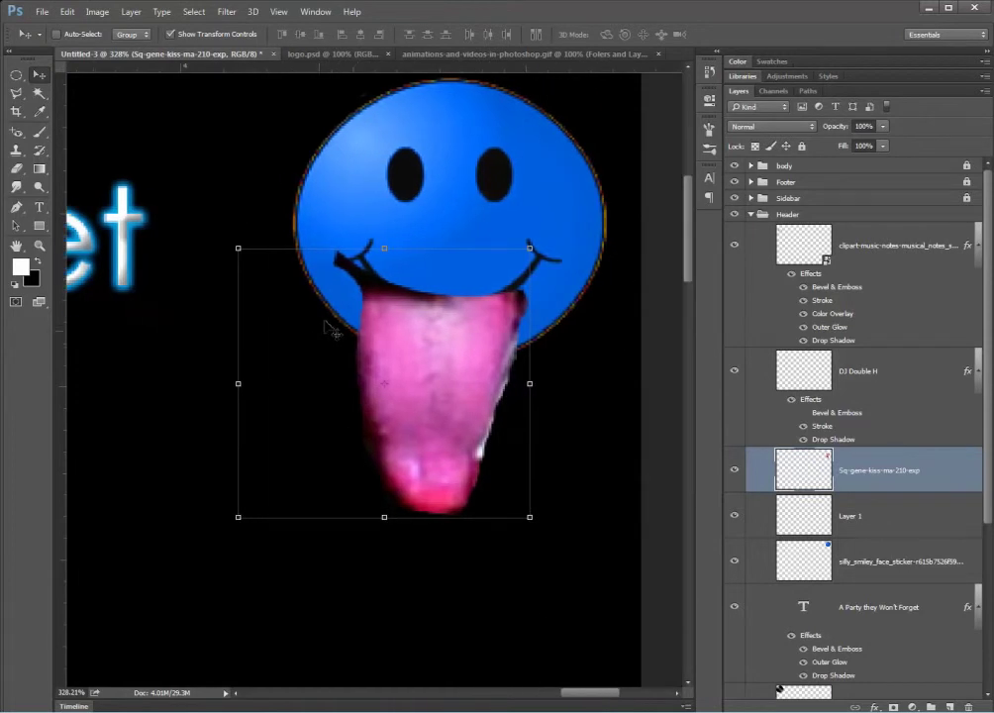
click(17, 169)
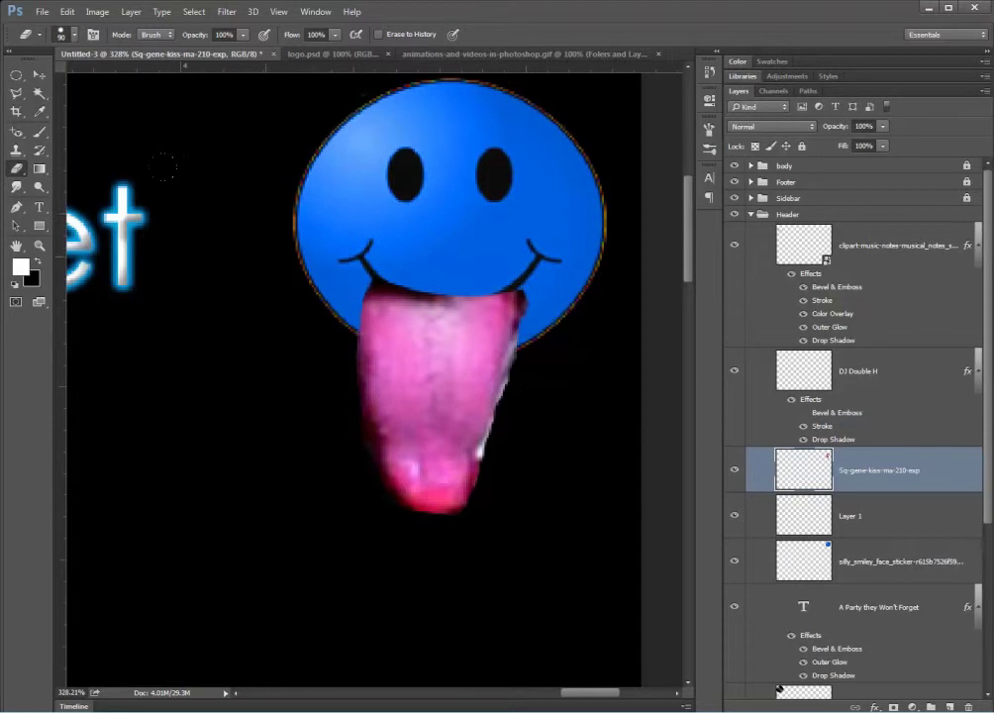
Narrow the tongue to 92.91% width and apply the transformation
click(39, 75)
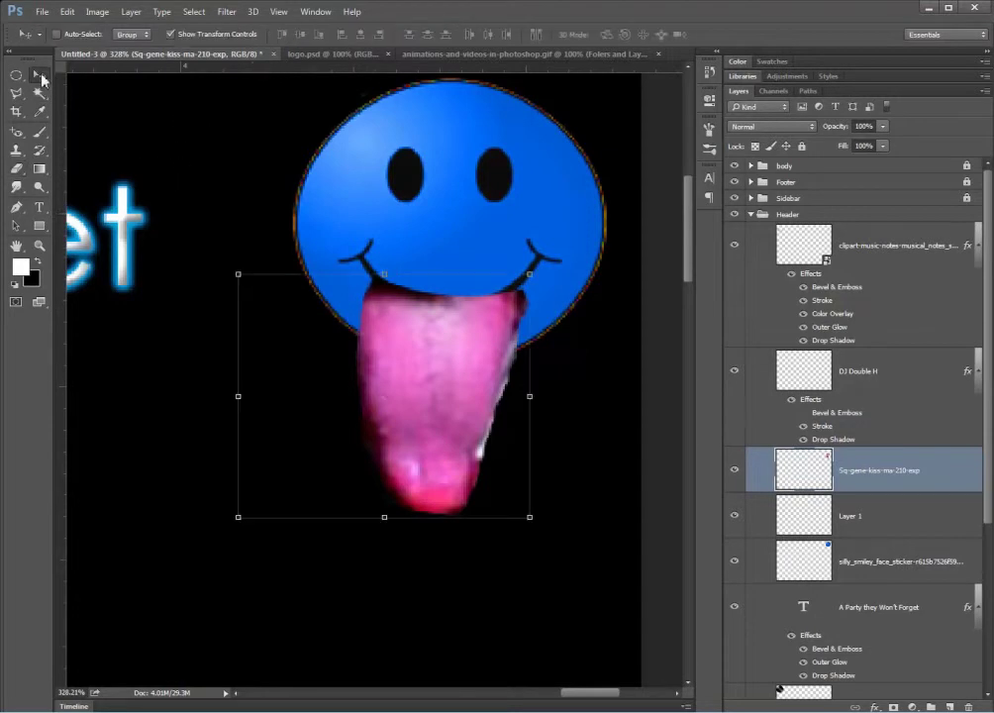
click(241, 396)
drag(248, 397, 252, 398)
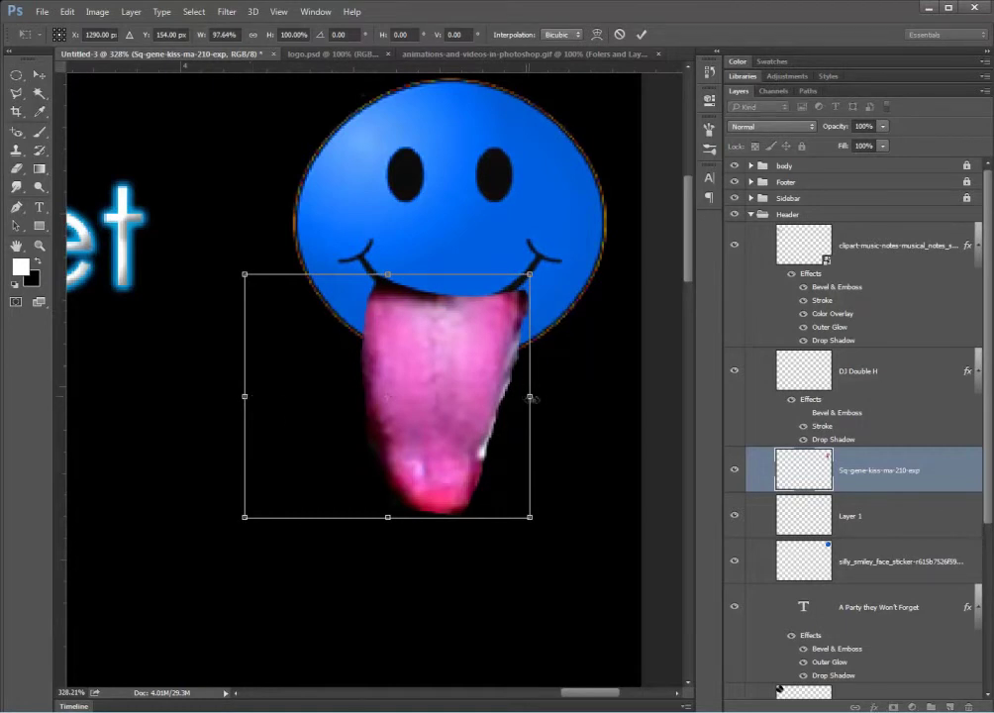
drag(530, 397, 516, 400)
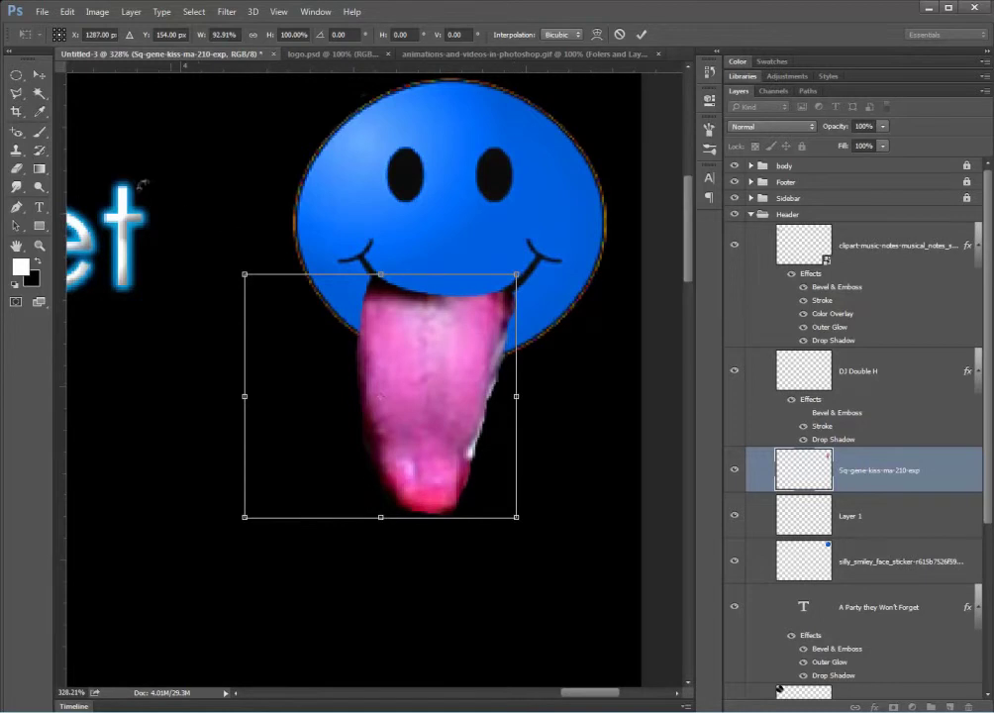
click(37, 77)
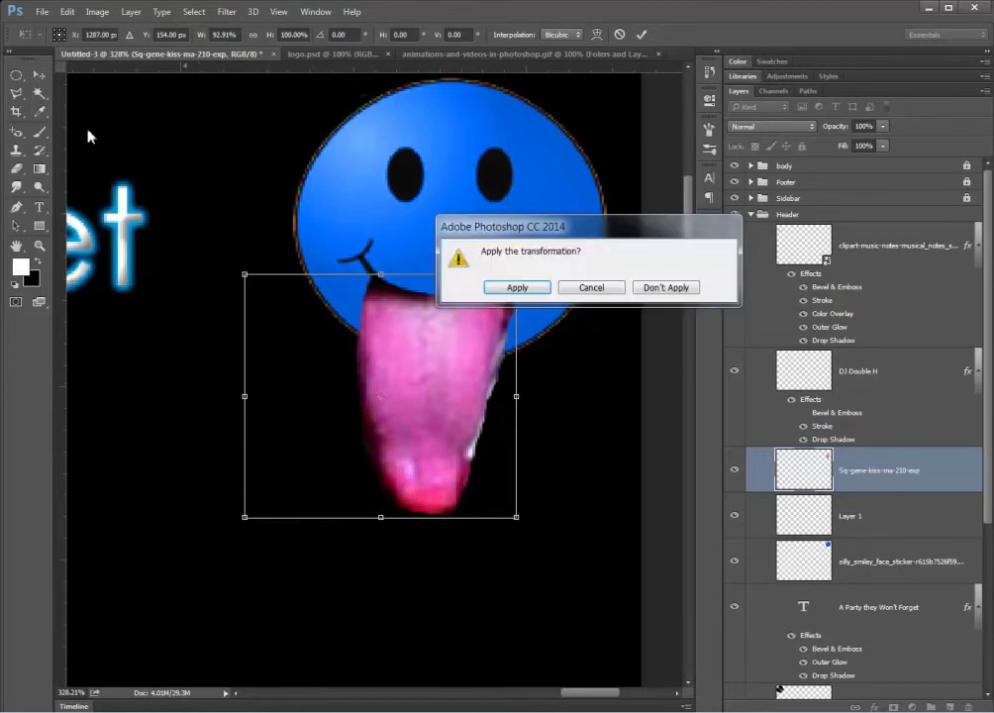
click(520, 288)
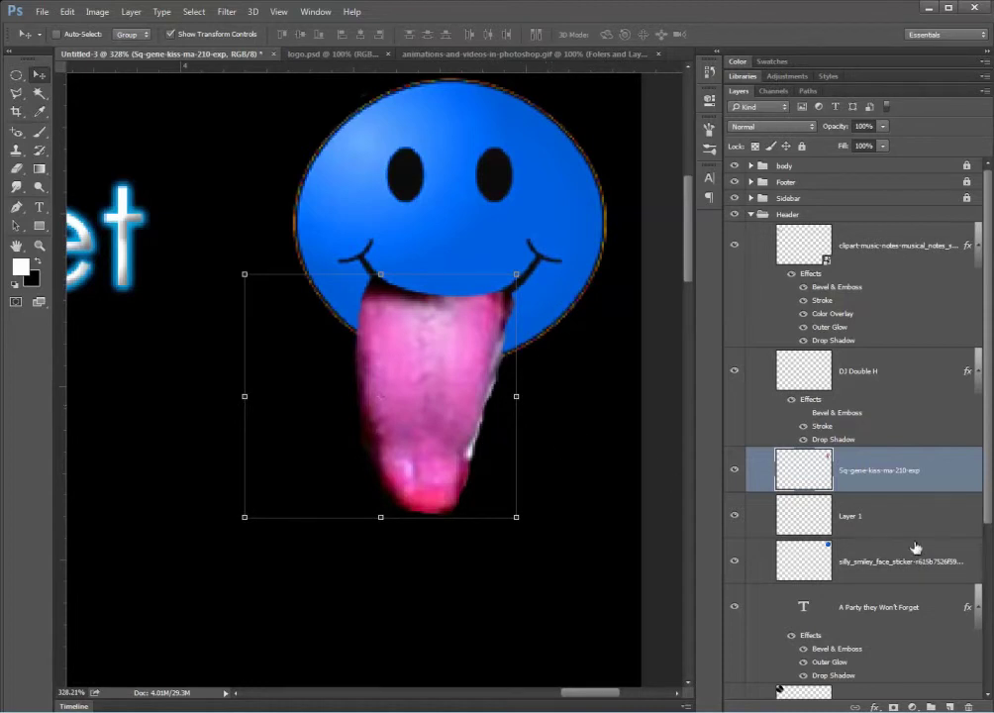
Adjust the tongue's Hue/Saturation to Hue -4, Saturation +36 and Lightness -7
click(85, 14)
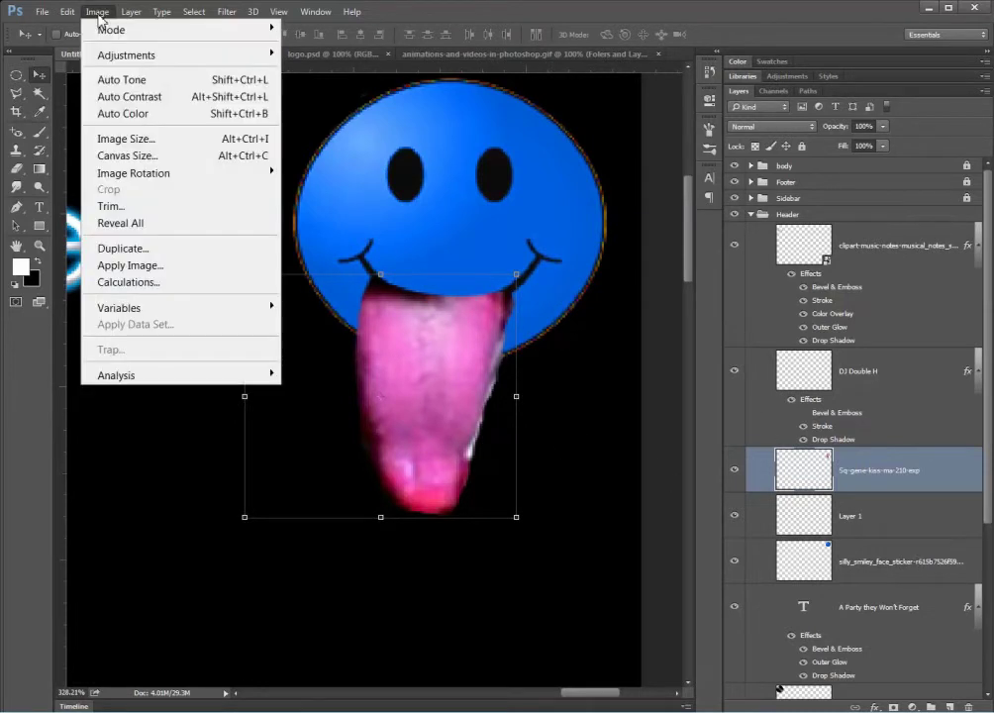
mouse_move(125, 57)
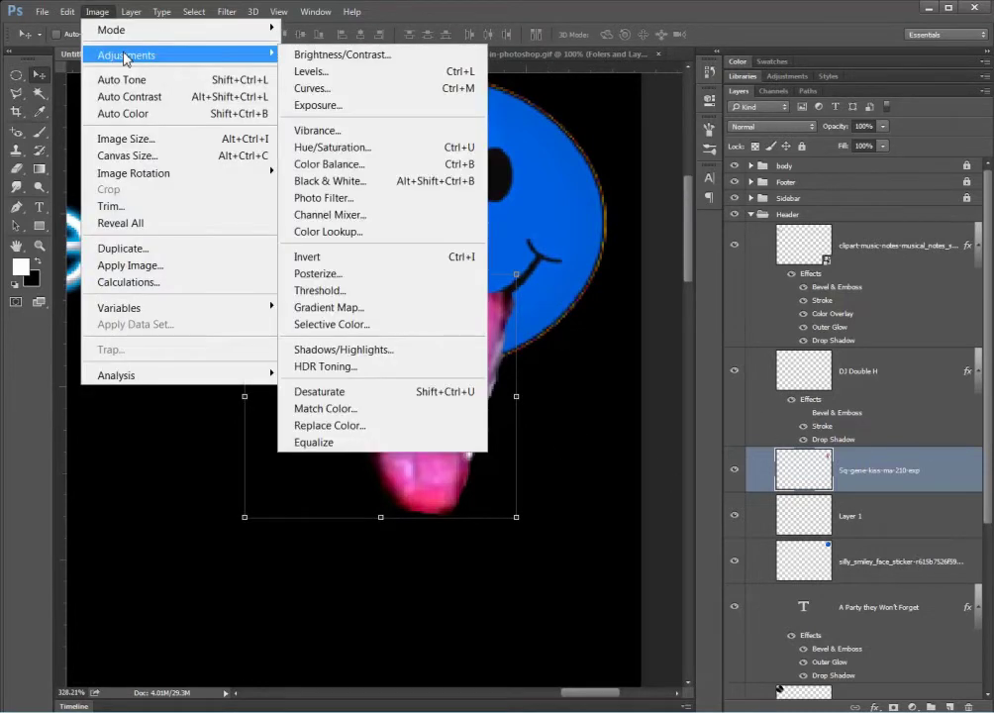
click(373, 147)
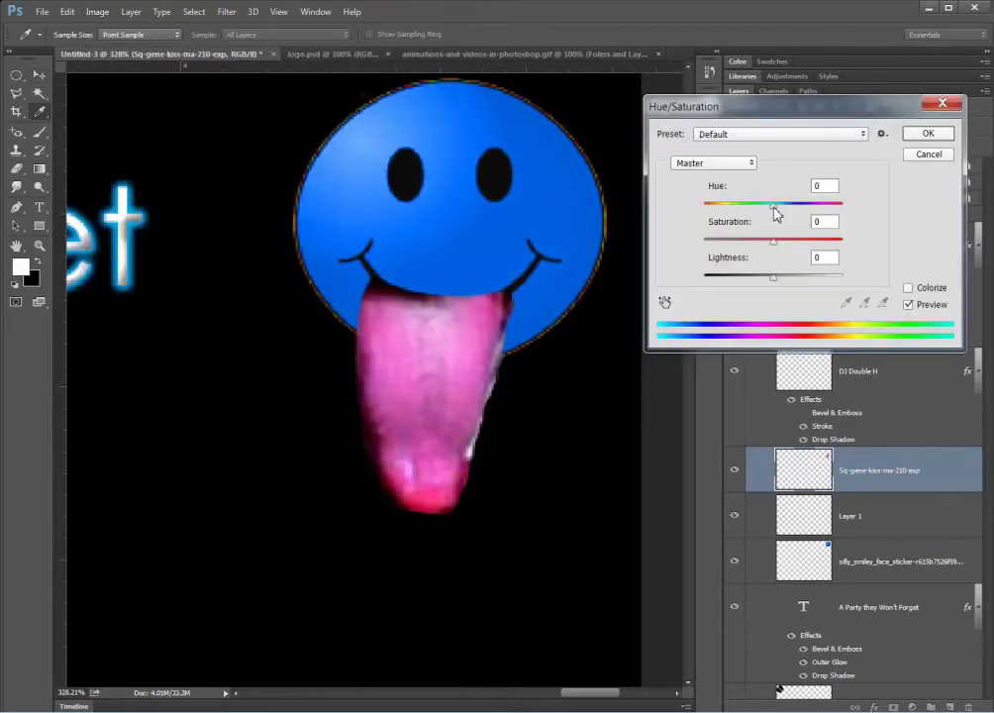
mouse_move(773, 206)
mouse_down()
mouse_move(808, 206)
mouse_move(770, 222)
mouse_up()
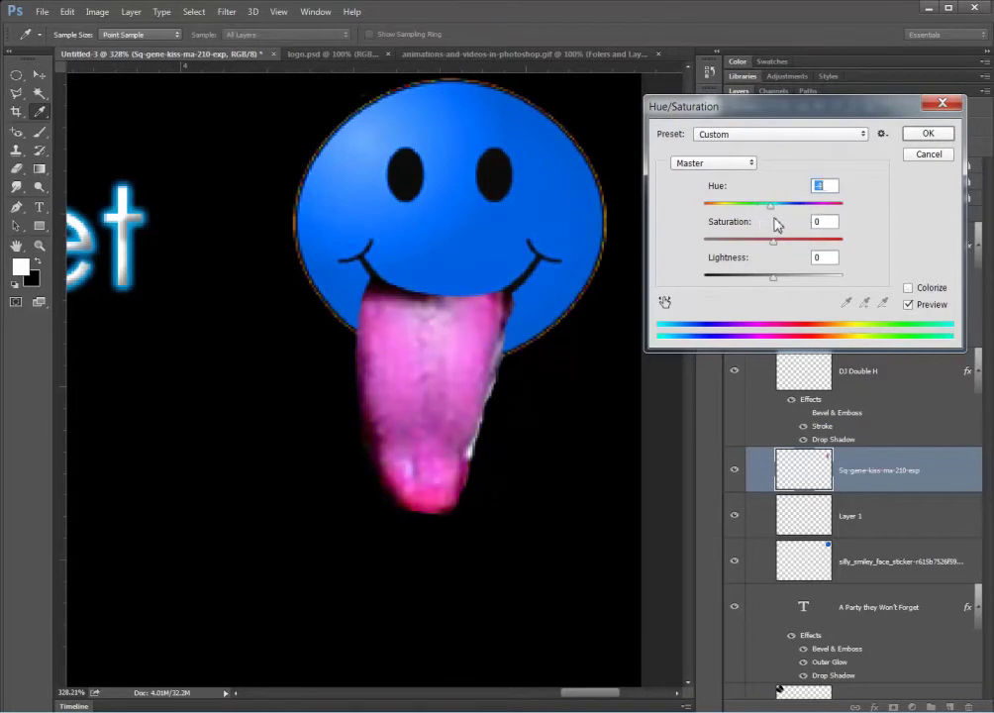
drag(778, 243, 771, 294)
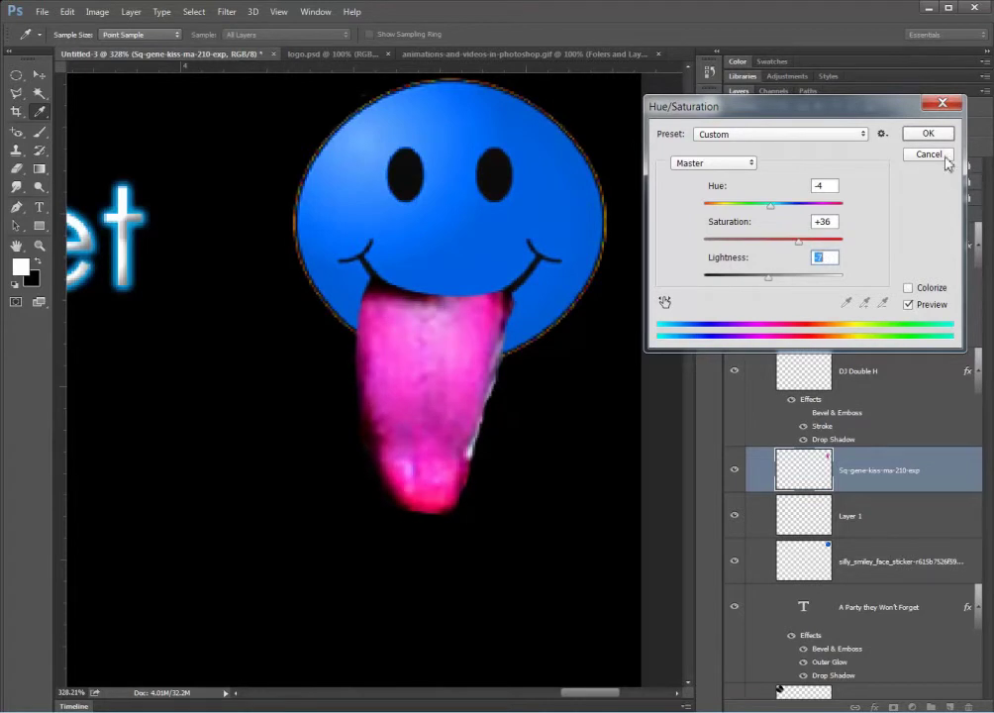
click(926, 134)
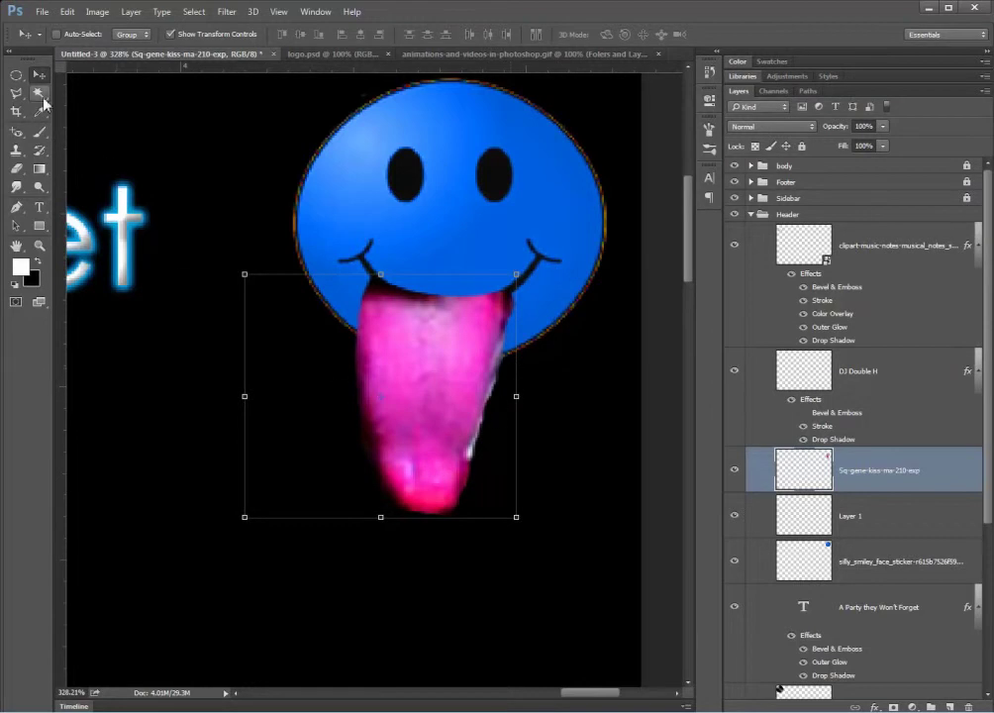
Select the whole tongue with the Quick Selection tool and subtract the excess beside its lower left edge
mouse_move(45, 99)
mouse_down()
mouse_move(48, 83)
mouse_move(74, 72)
mouse_up()
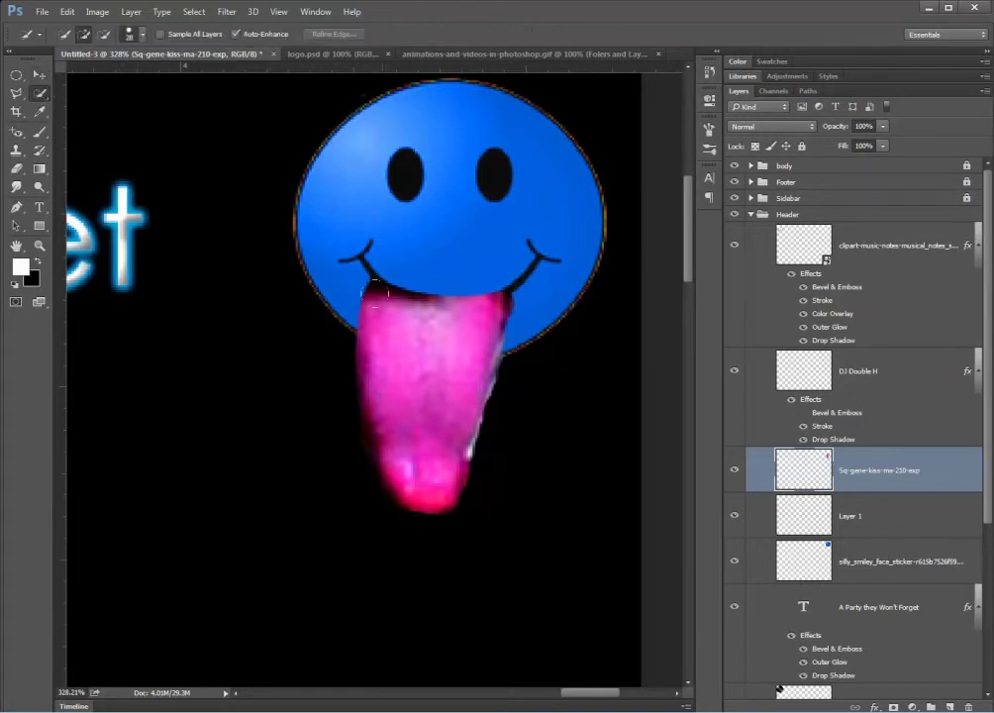
mouse_move(393, 328)
mouse_down()
mouse_move(436, 495)
mouse_move(388, 360)
mouse_up()
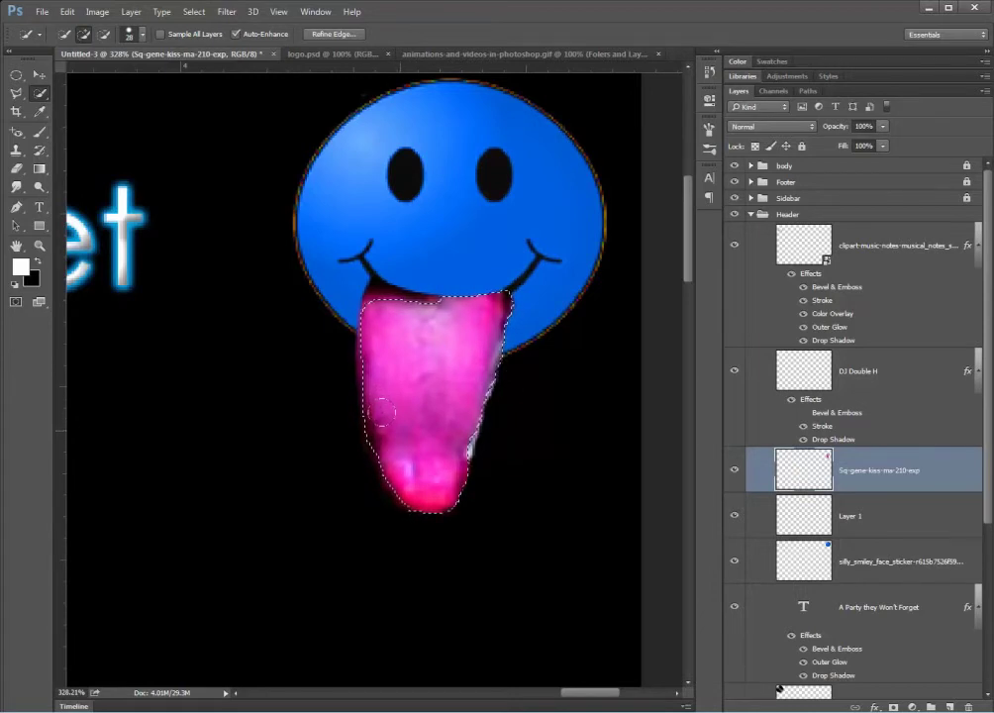
click(388, 328)
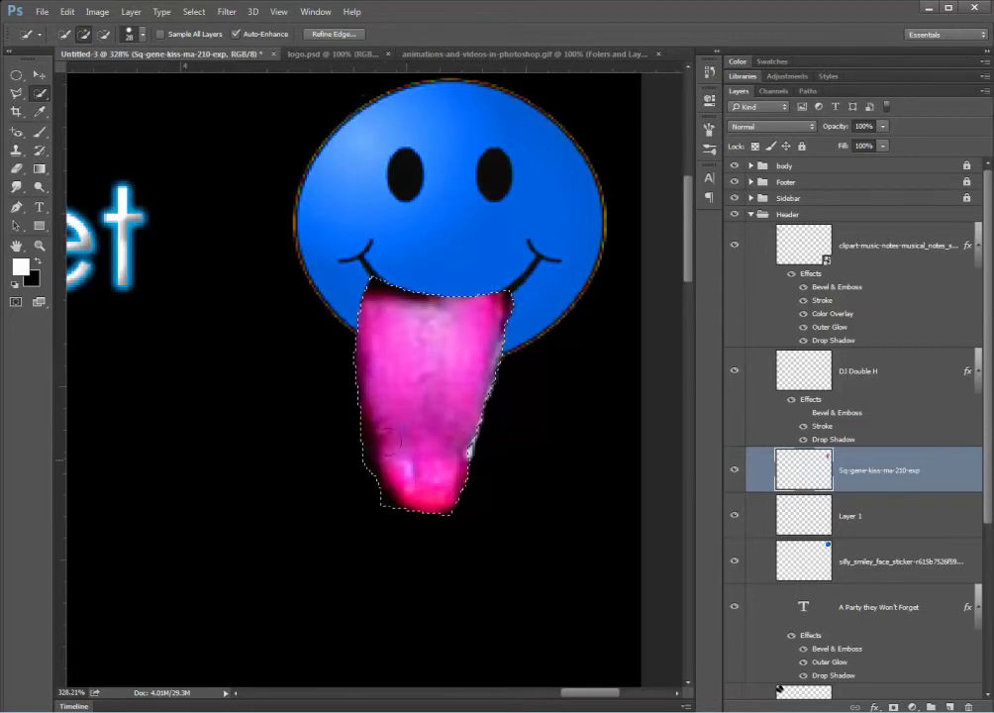
key(alt)
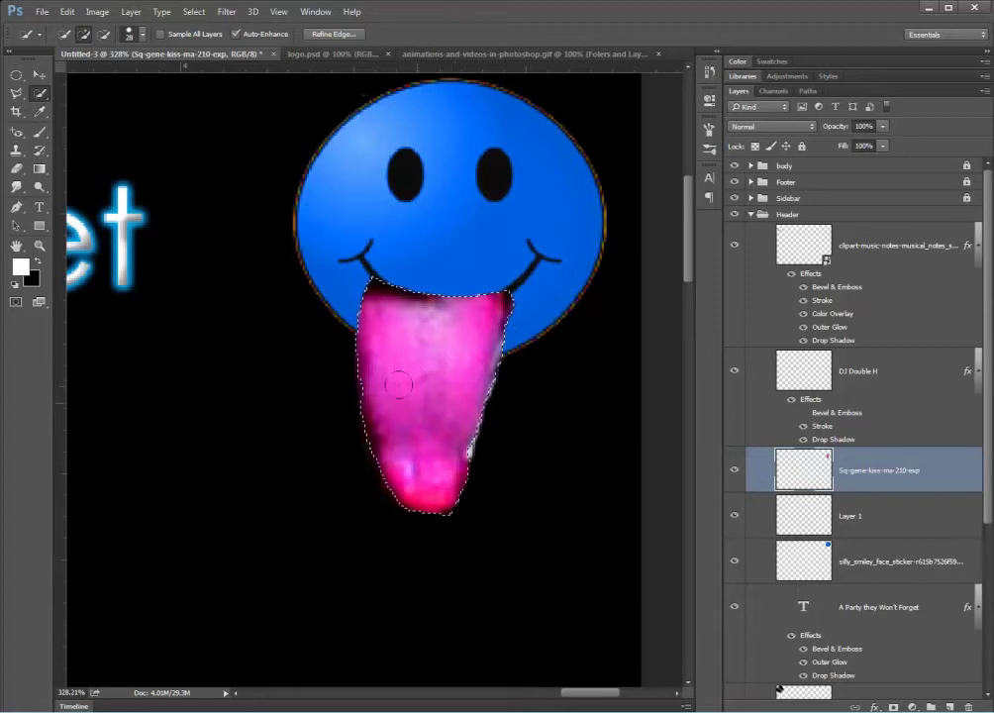
Refine the tongue selection's edge with Smart Radius on, Radius 3.1 px, Smooth 17 and Contrast 53%
click(349, 35)
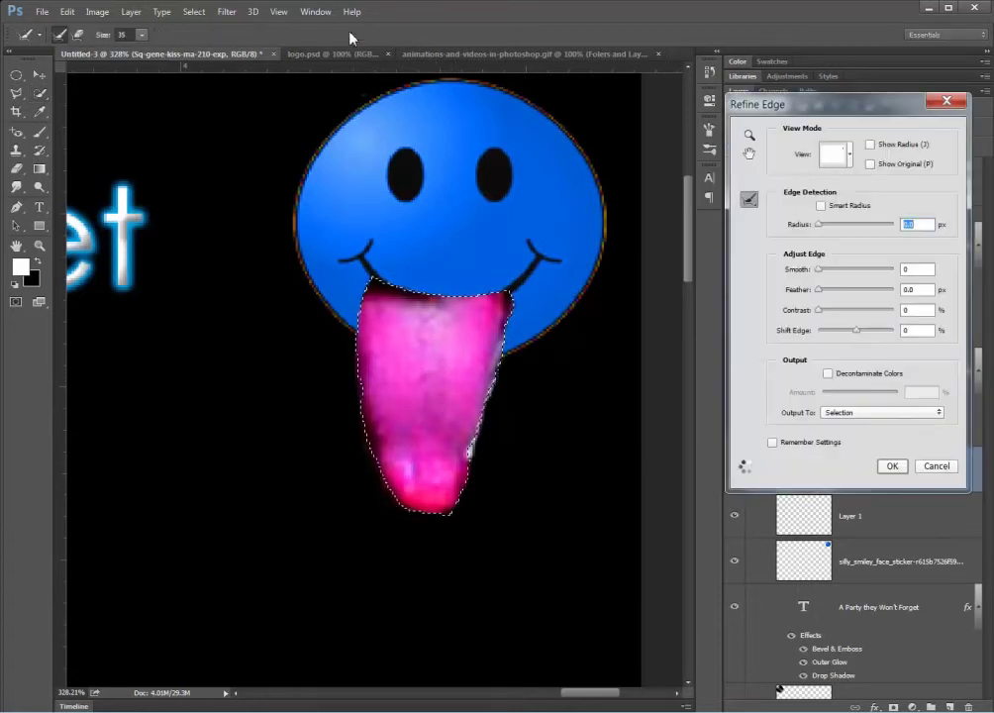
click(821, 206)
drag(821, 224, 832, 226)
drag(819, 269, 850, 314)
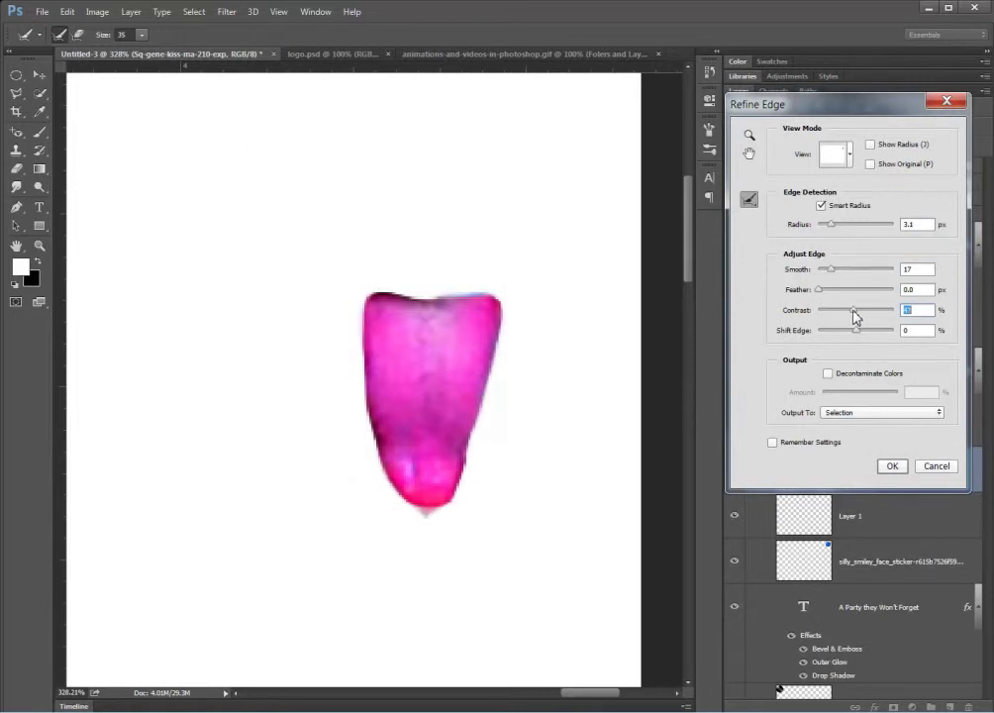
mouse_move(858, 310)
mouse_down()
mouse_move(848, 314)
mouse_move(861, 319)
mouse_up()
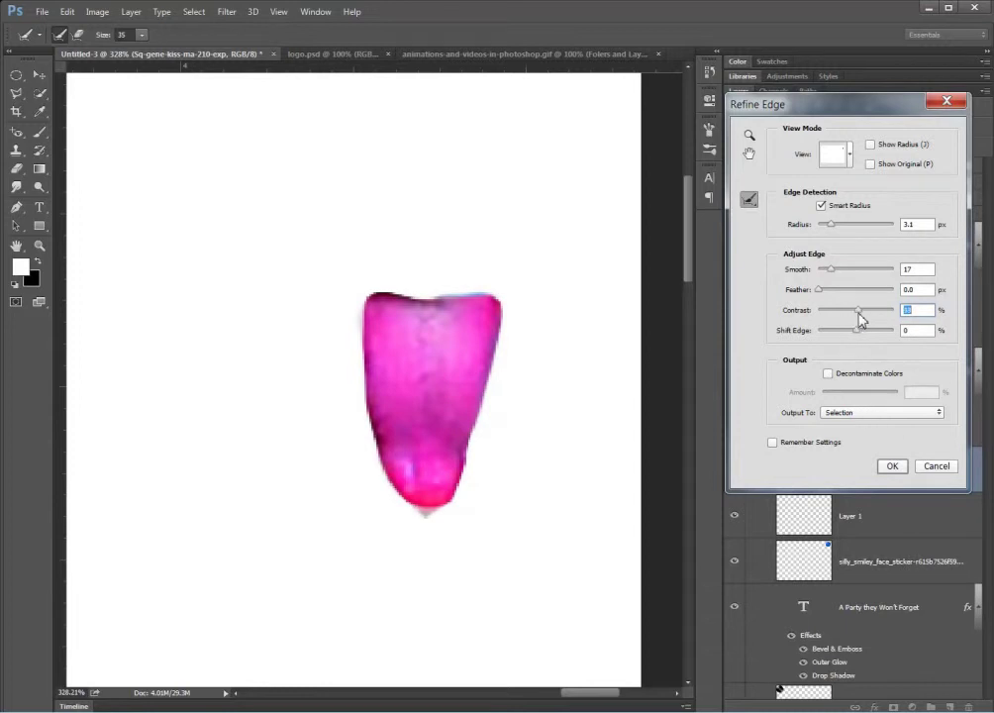
click(894, 467)
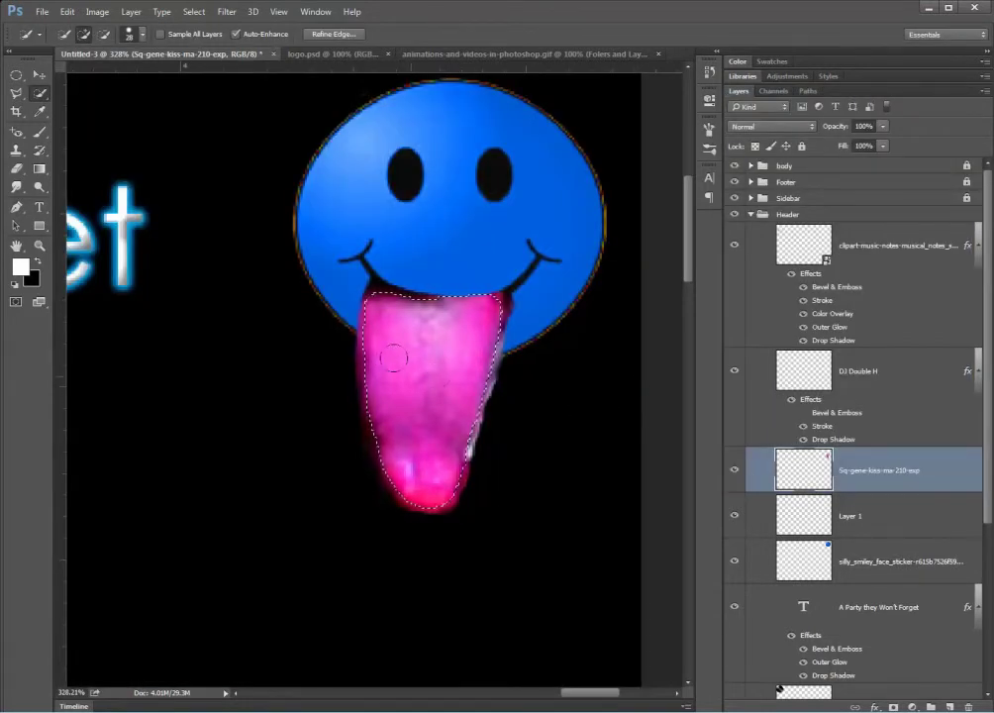
Invert the selection, delete the fringe around the tongue, and deselect
right_click(415, 377)
click(461, 404)
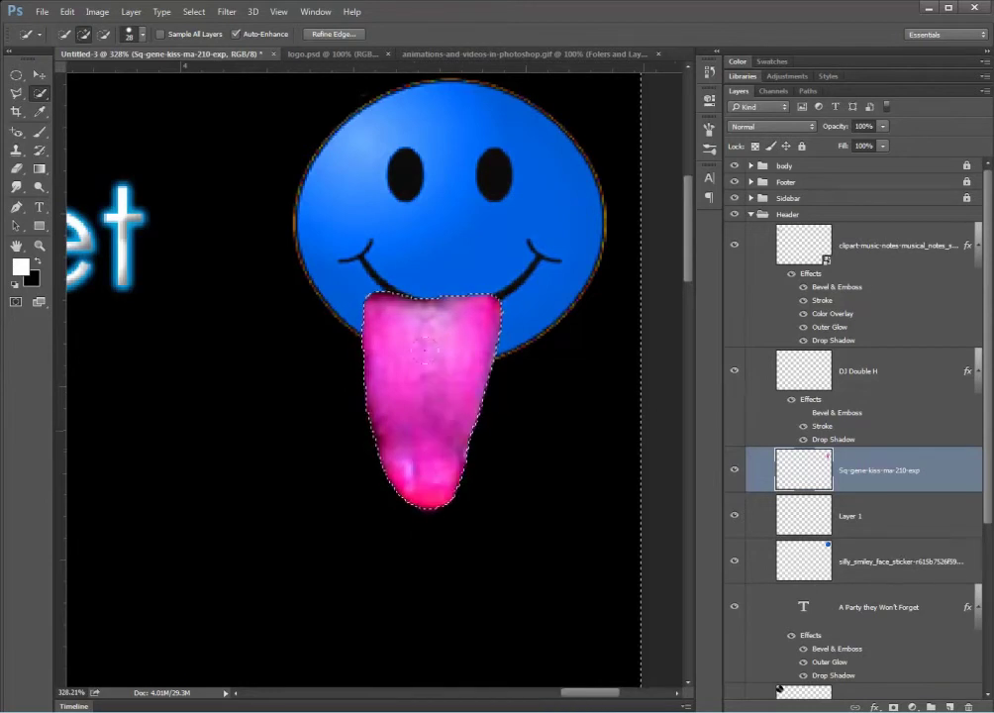
click(16, 76)
click(201, 526)
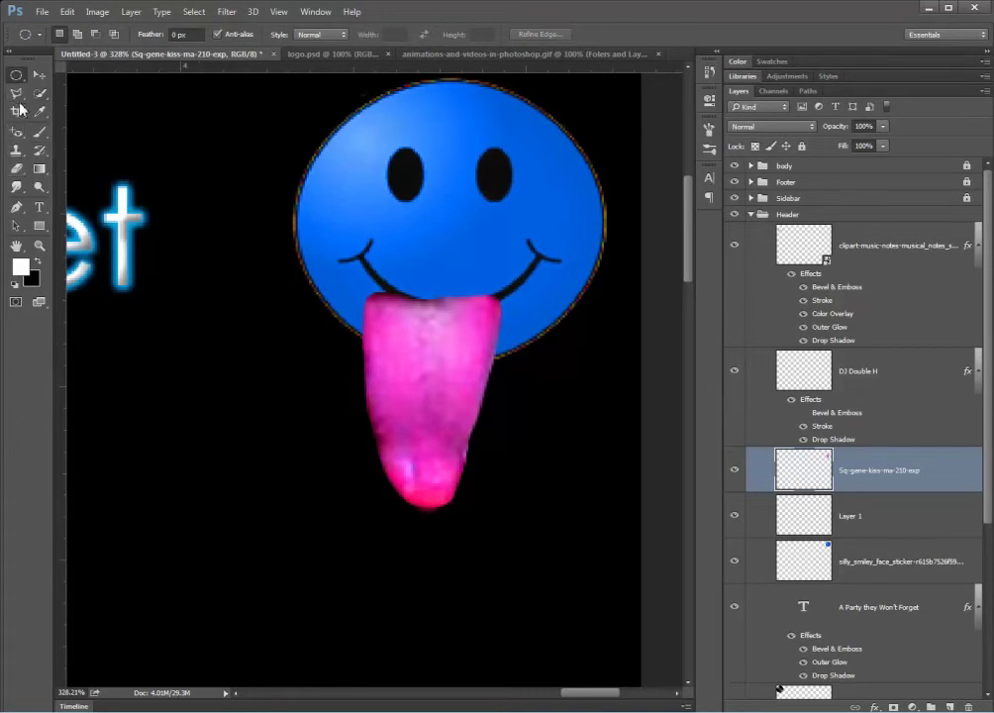
Nudge the tongue 6 px to the right to centre it under the smiley's mouth
click(18, 170)
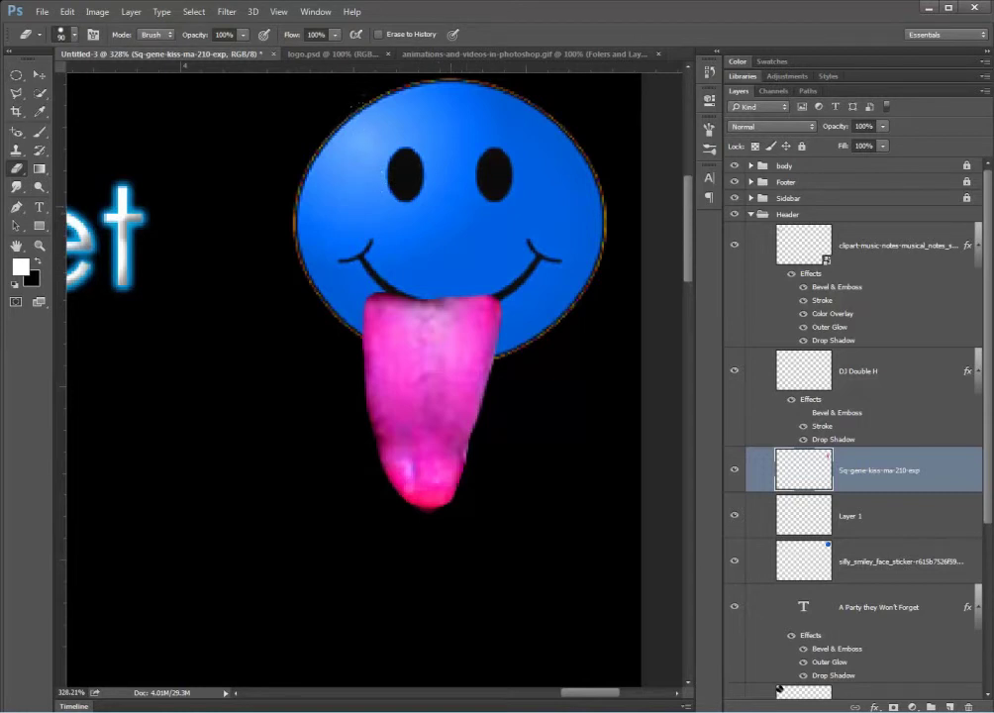
click(37, 75)
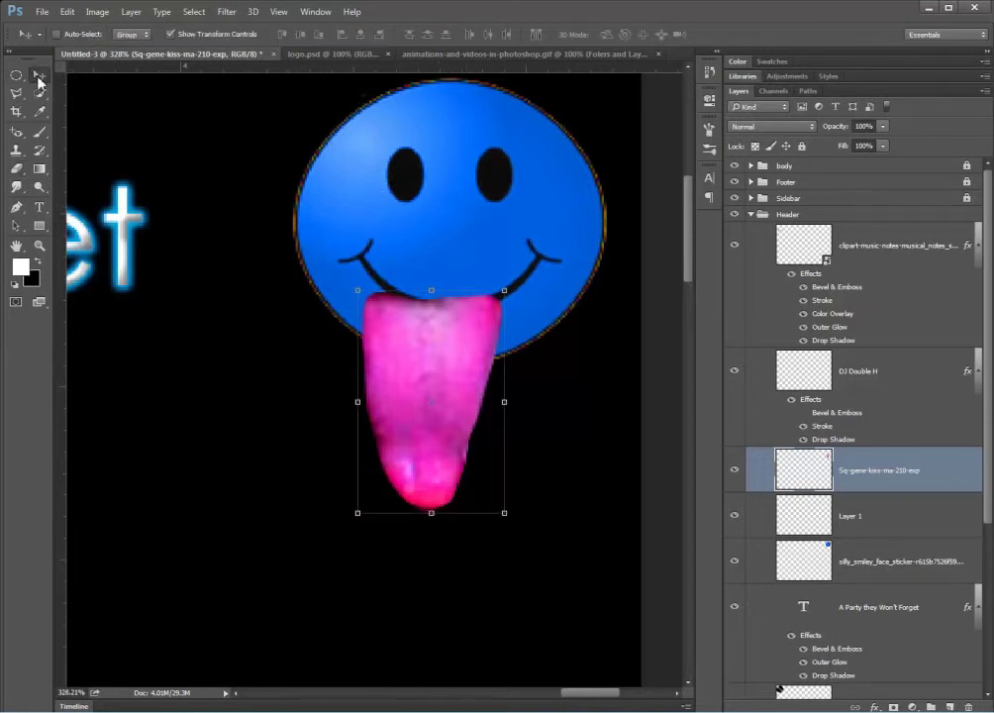
key(Right)
key(Right)
key(Right)
key(Right)
key(Right)
key(Right)
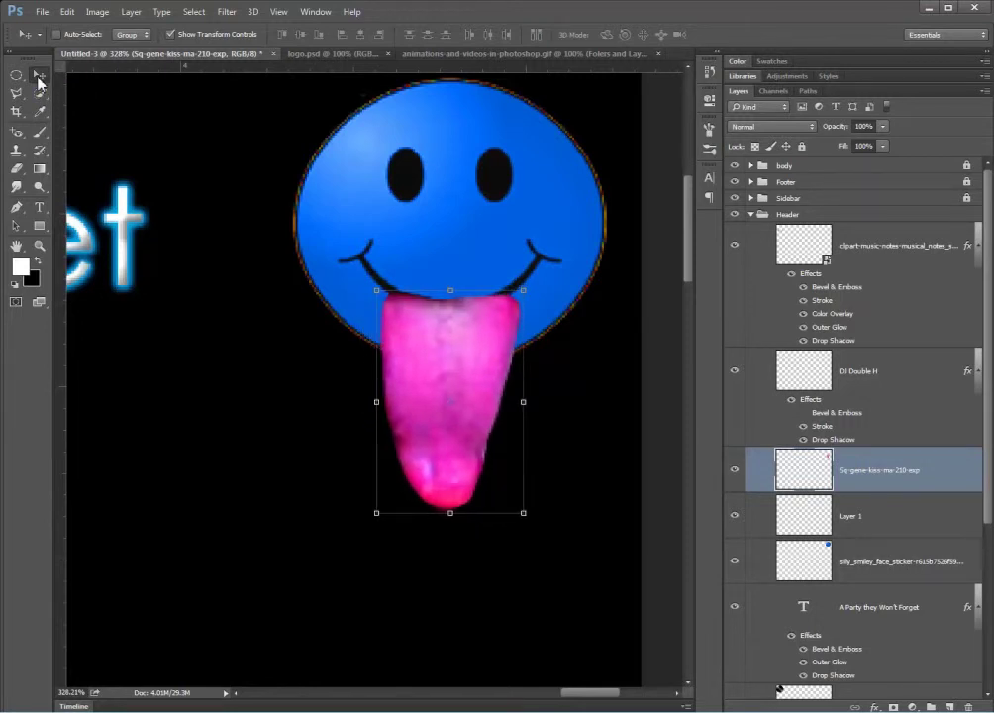
Erase the tongue's upper edge where it covers the smile line
click(16, 169)
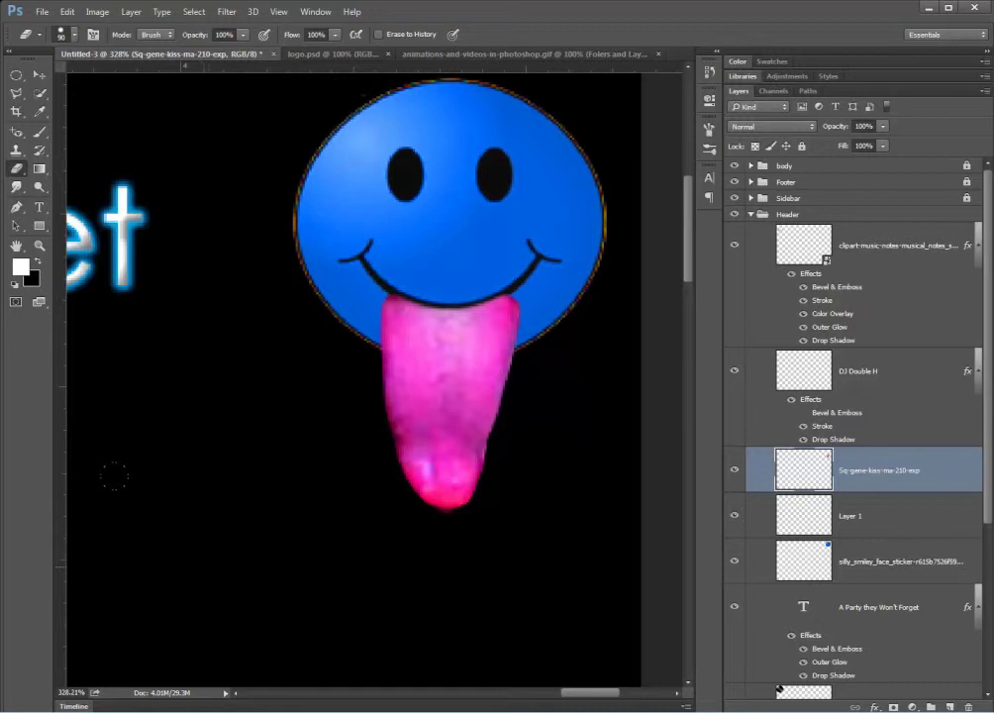
scroll(127, 462, down, 4)
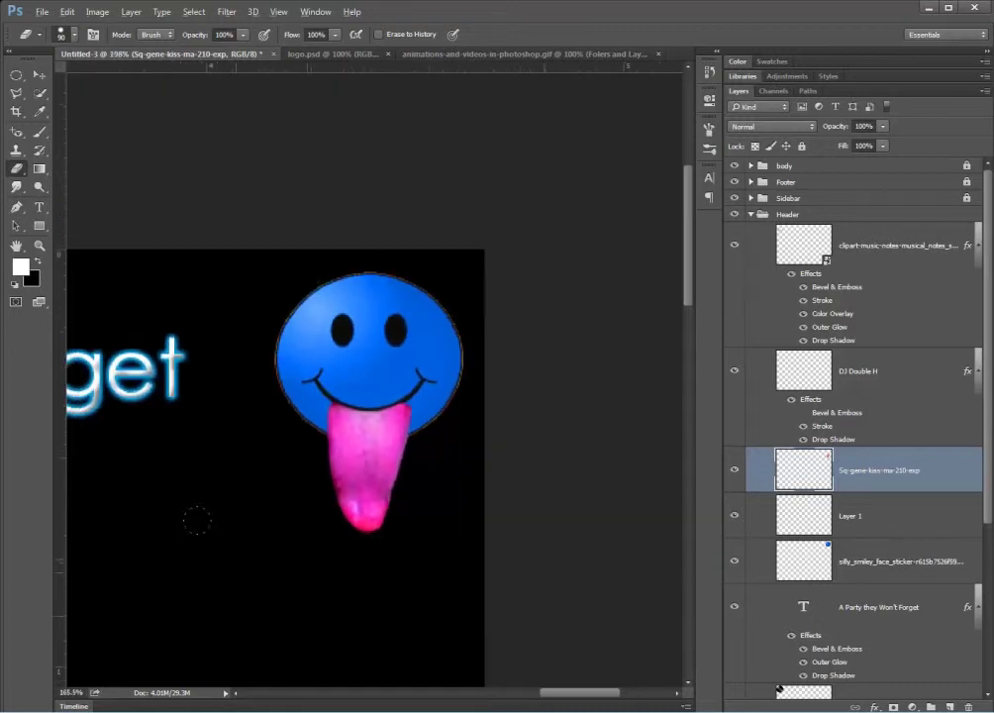
drag(597, 699, 465, 694)
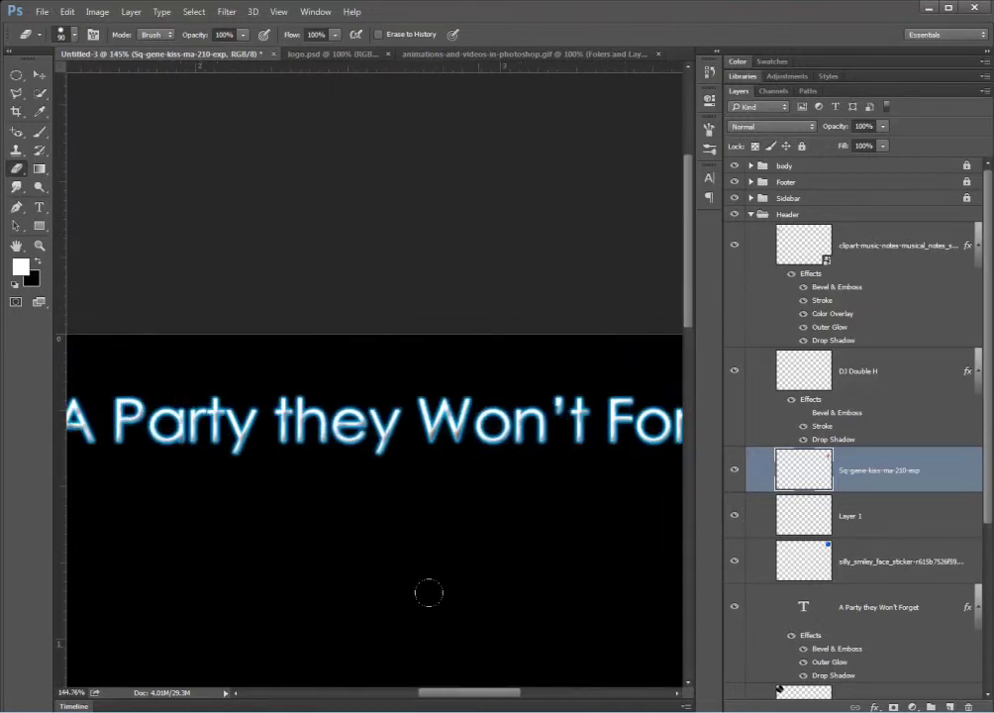
scroll(349, 506, down, 3)
scroll(359, 517, down, 1)
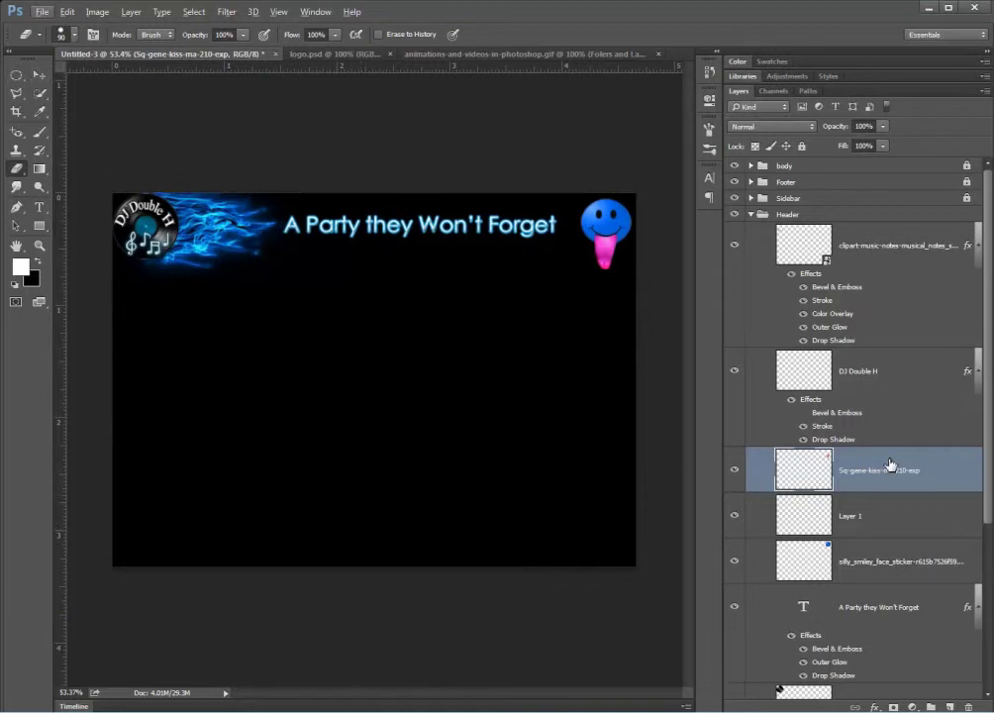
Shorten the tongue vertically to 77.08% of its height and apply the transformation
click(40, 75)
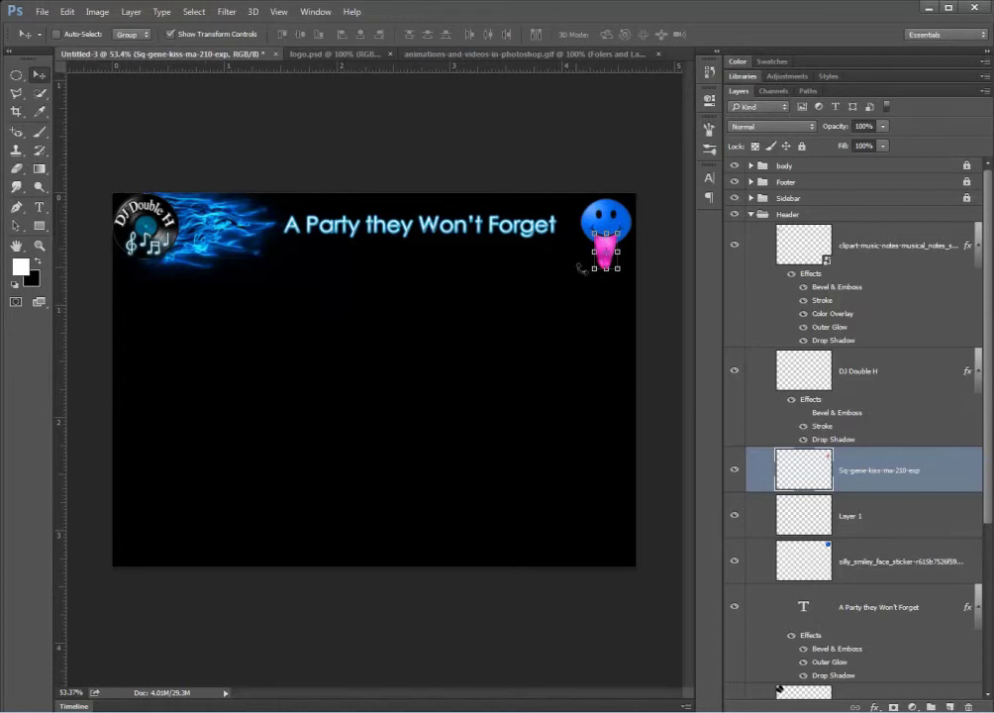
drag(606, 267, 606, 261)
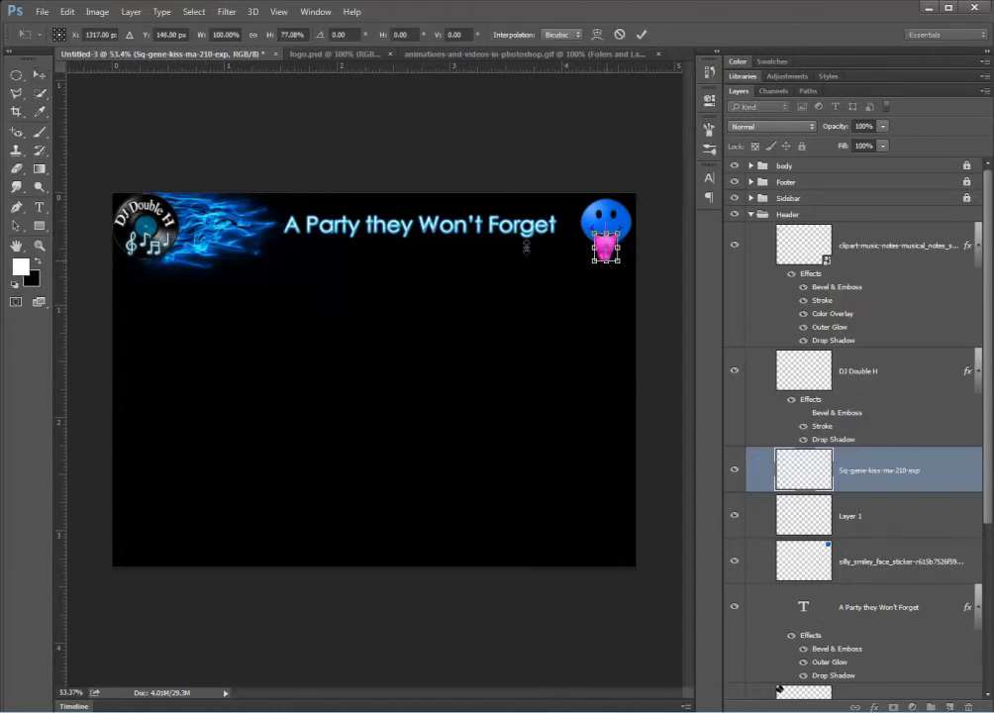
click(36, 81)
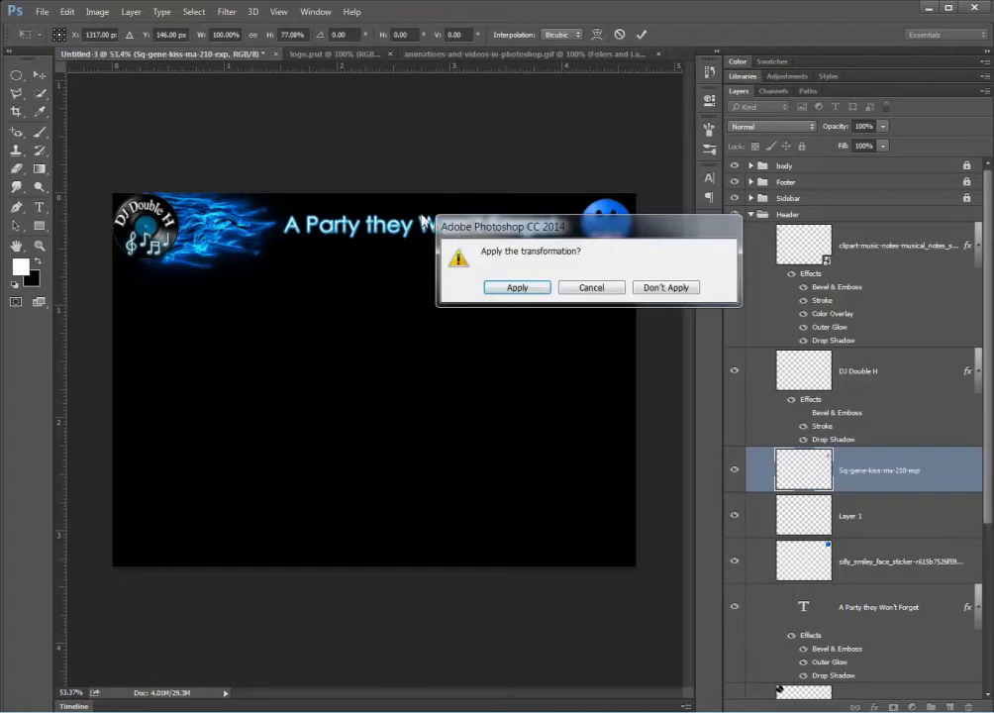
click(513, 286)
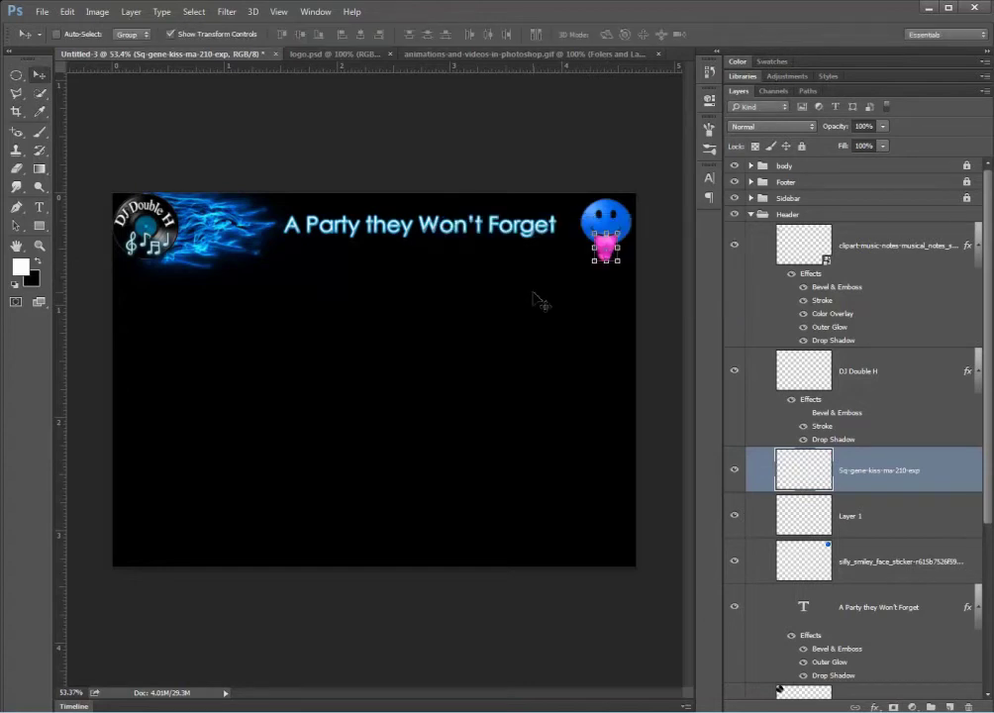
click(15, 74)
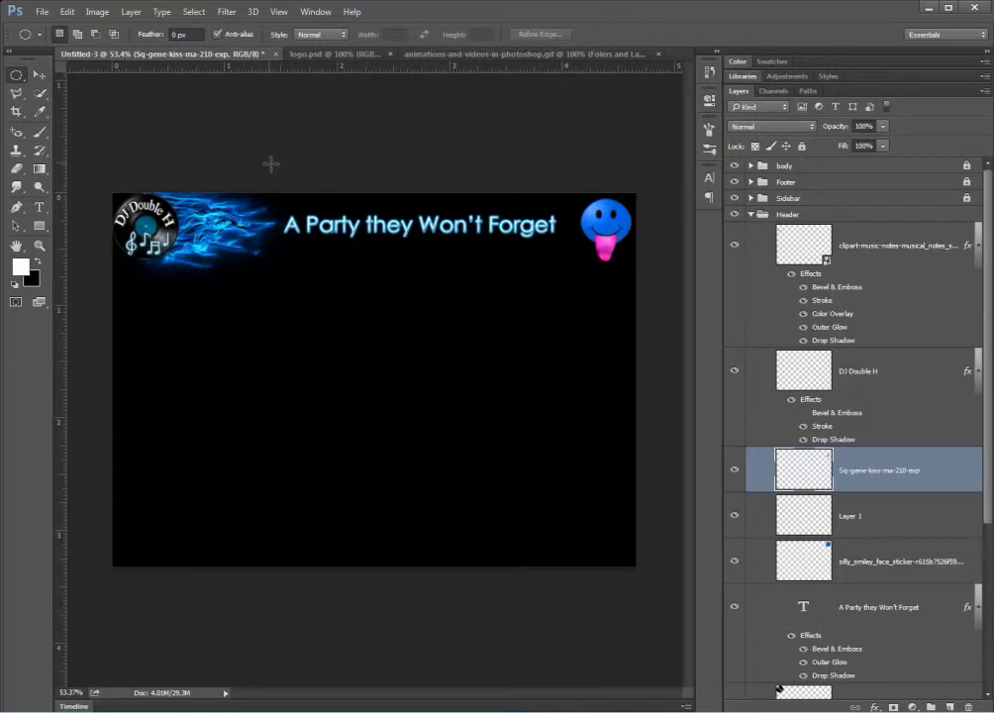
Nudge the tongue up 1 px so it overlaps the smiley's mouth line
click(40, 76)
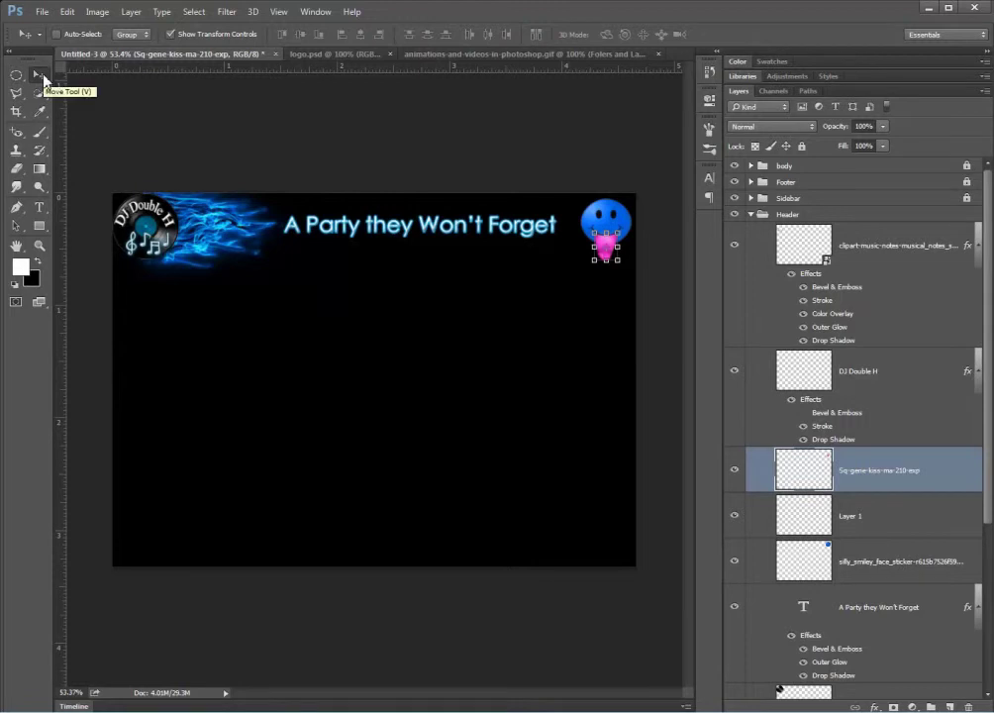
scroll(624, 239, up, 2)
scroll(624, 238, up, 5)
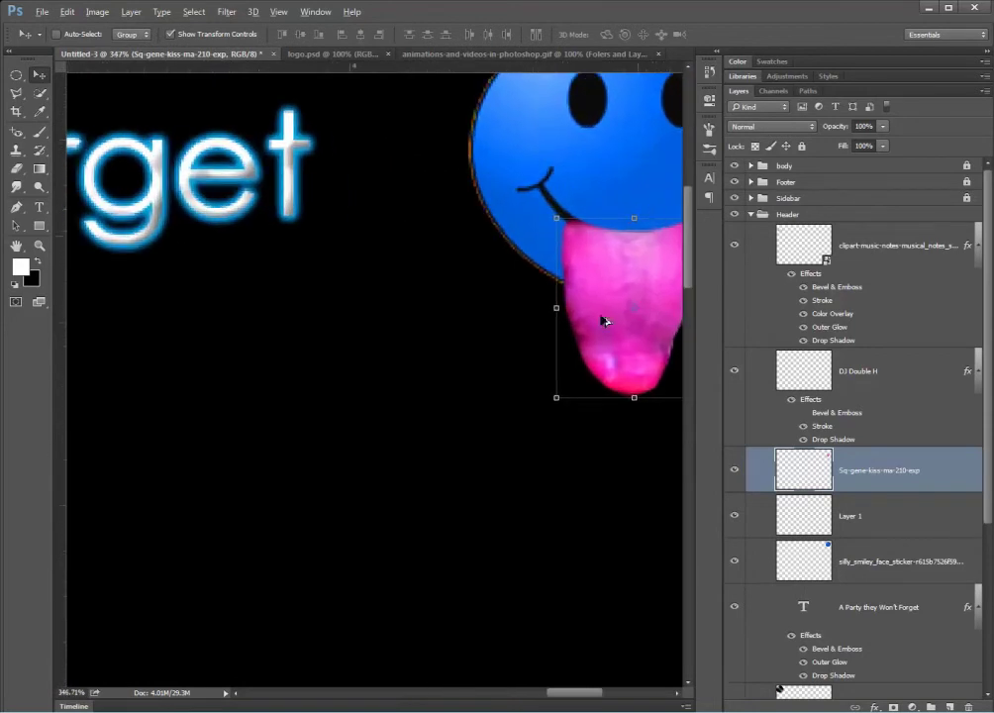
drag(570, 692, 597, 698)
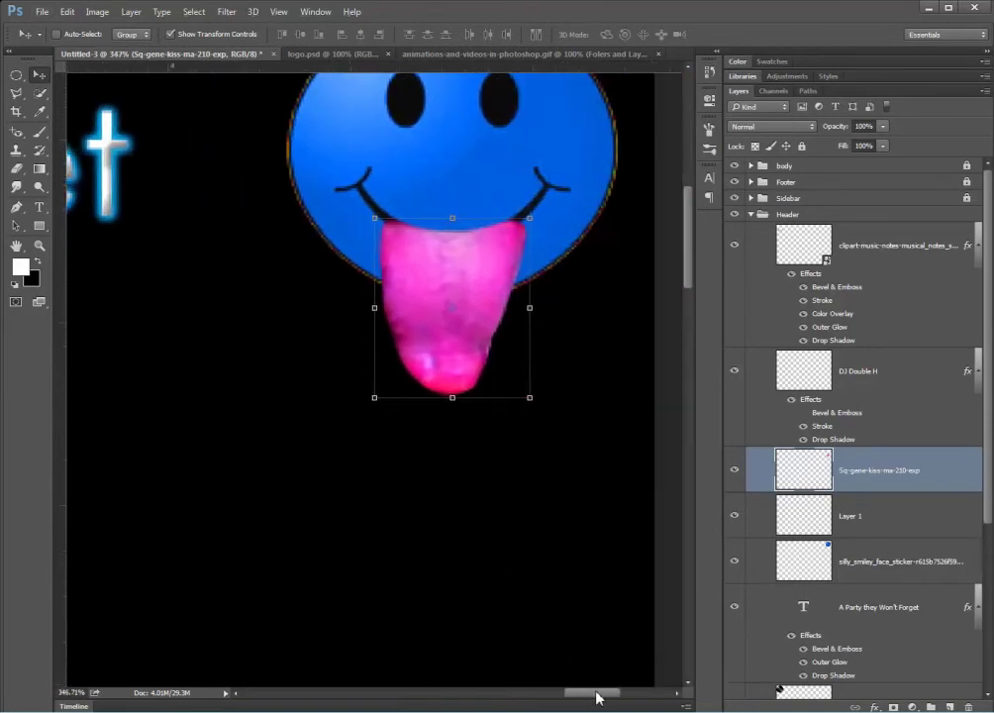
scroll(632, 309, up, 4)
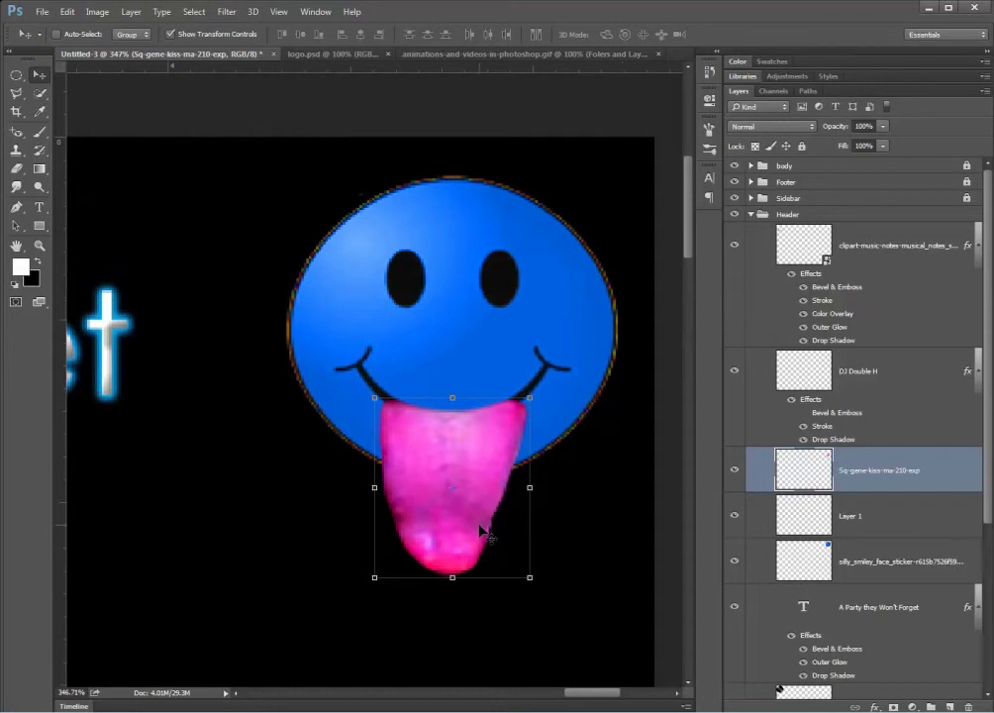
key(Up)
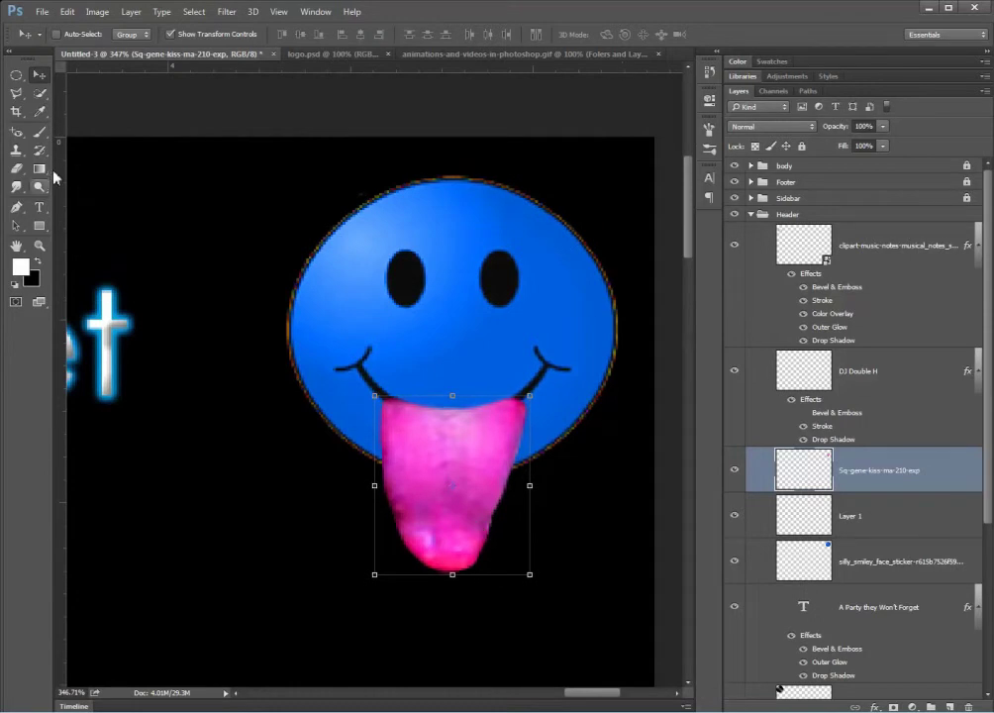
Erase the top strip of the tongue along the curve so the smile line shows from corner to corner
click(17, 169)
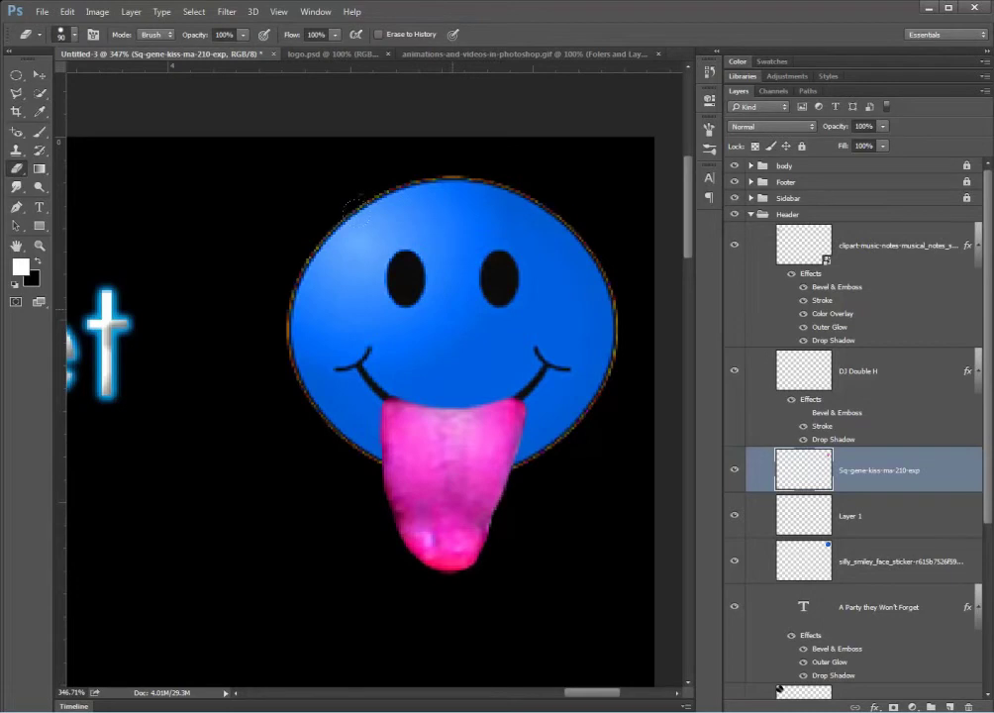
drag(394, 408, 513, 406)
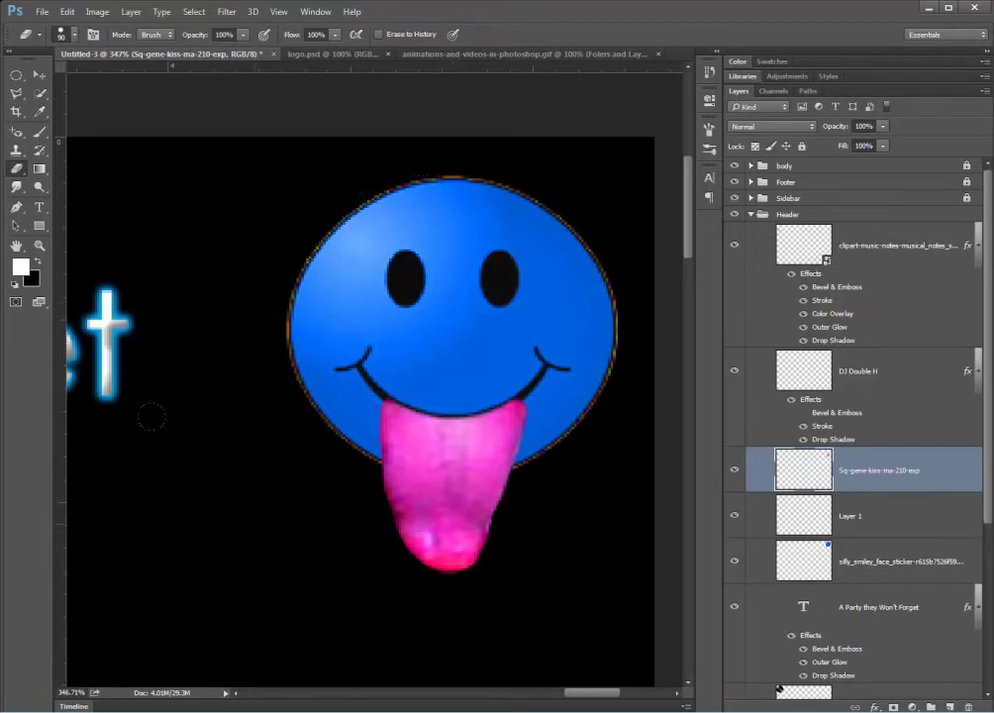
scroll(147, 410, down, 10)
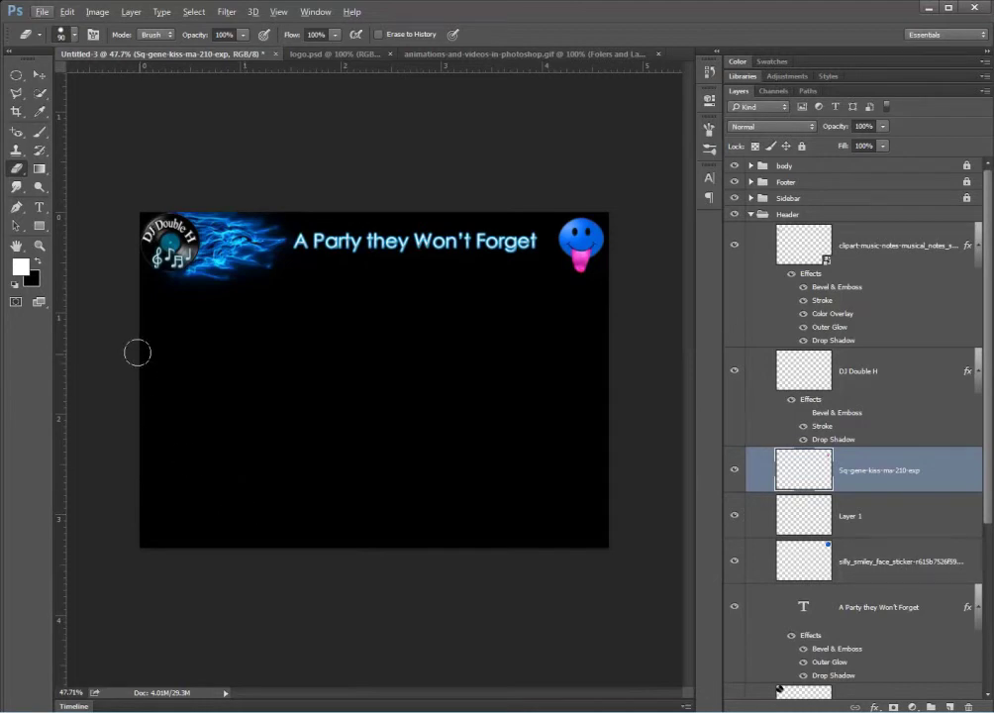
click(38, 74)
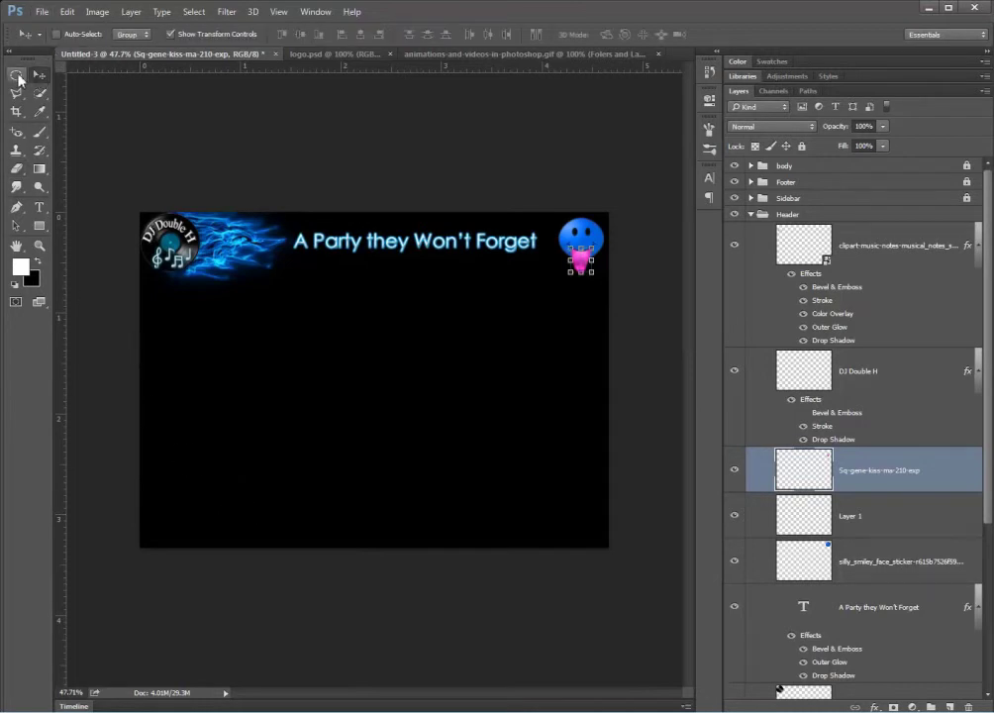
click(16, 74)
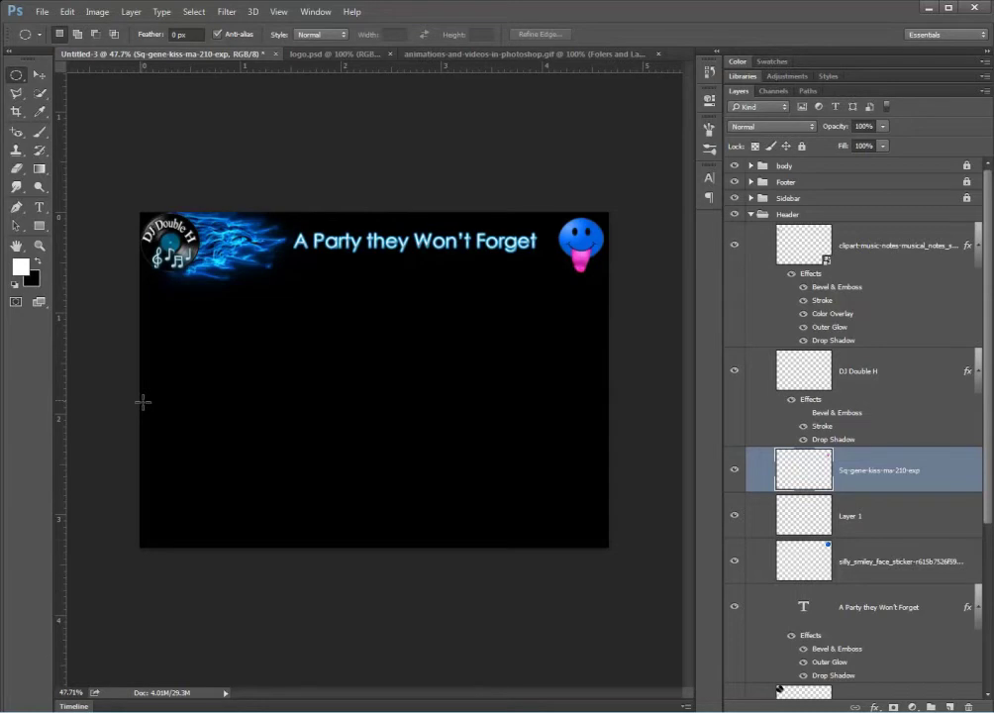
key(alt+])
key(alt+])
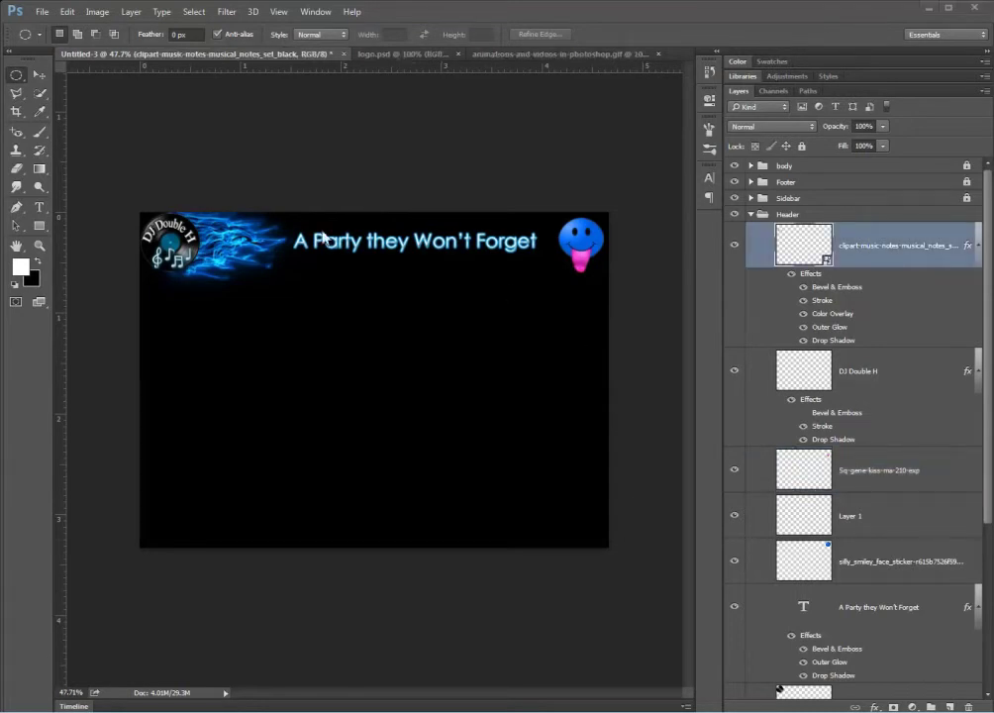
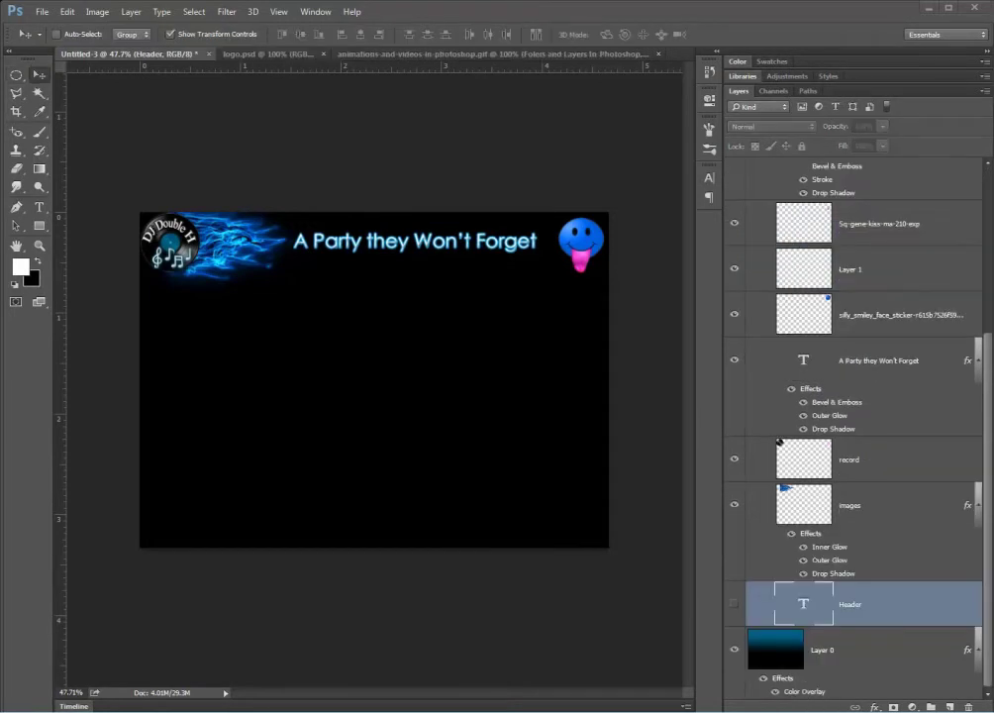
Place the CoupleDancingSilhouette image on the left side of the page below the record logo
drag(525, 341, 256, 381)
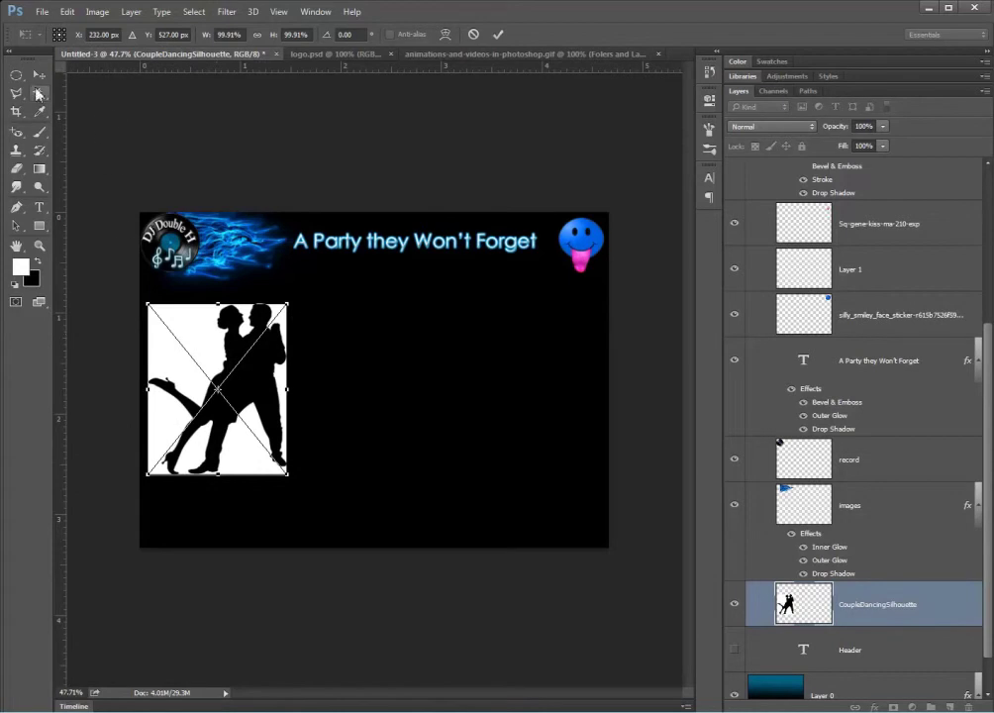
click(37, 79)
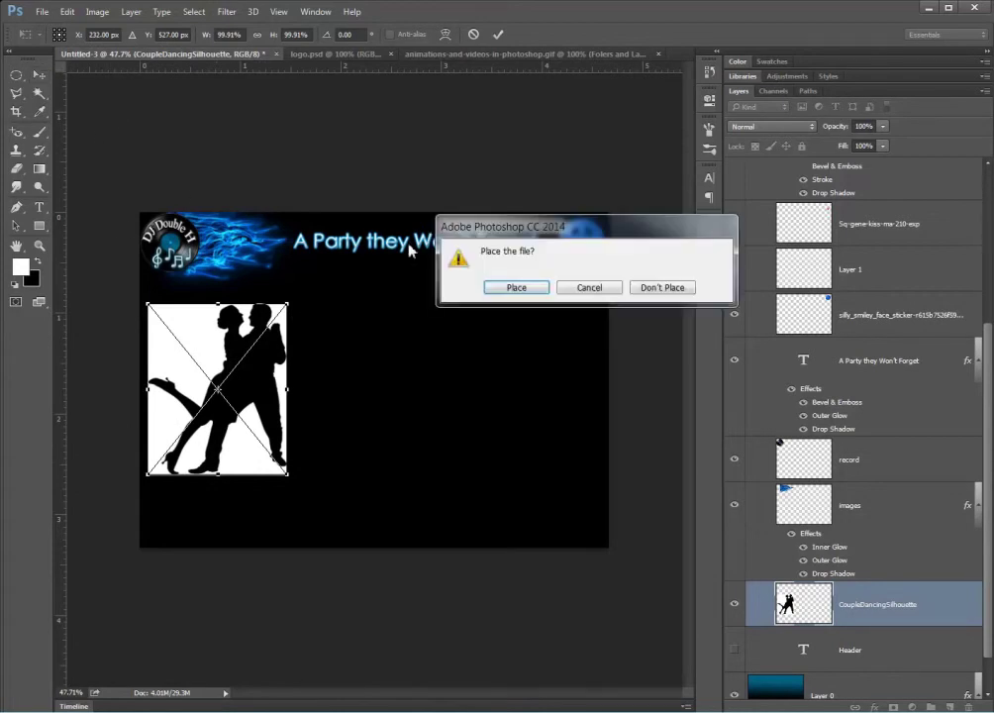
click(514, 288)
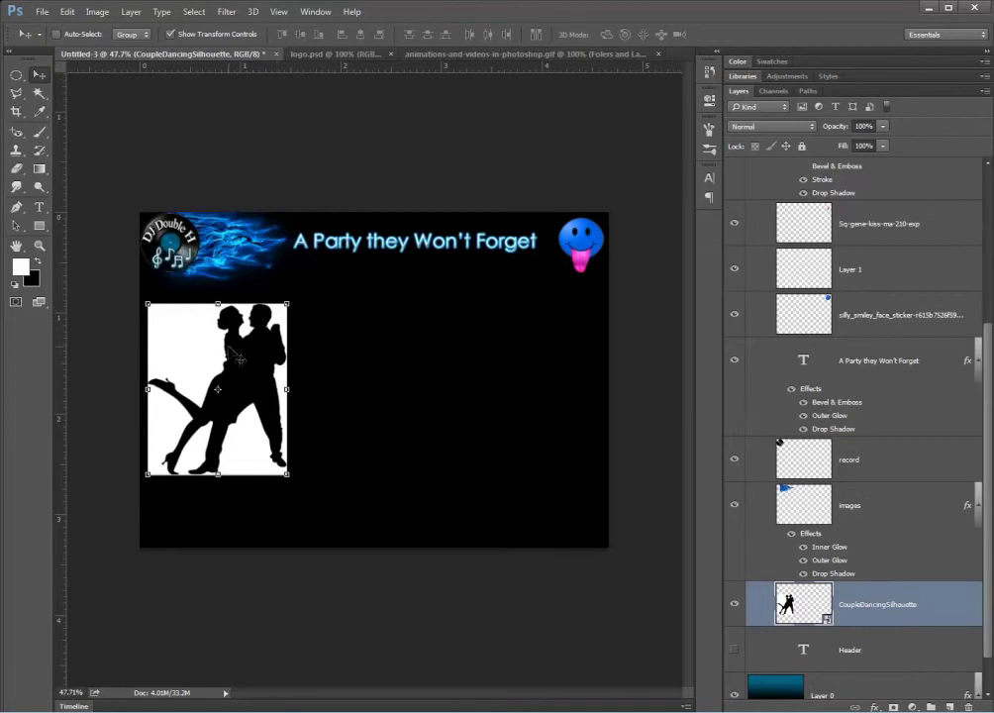
Select the dancing couple with the Magic Wand and refine the selection edge with Smart Radius on and Radius 1.4 px
click(36, 94)
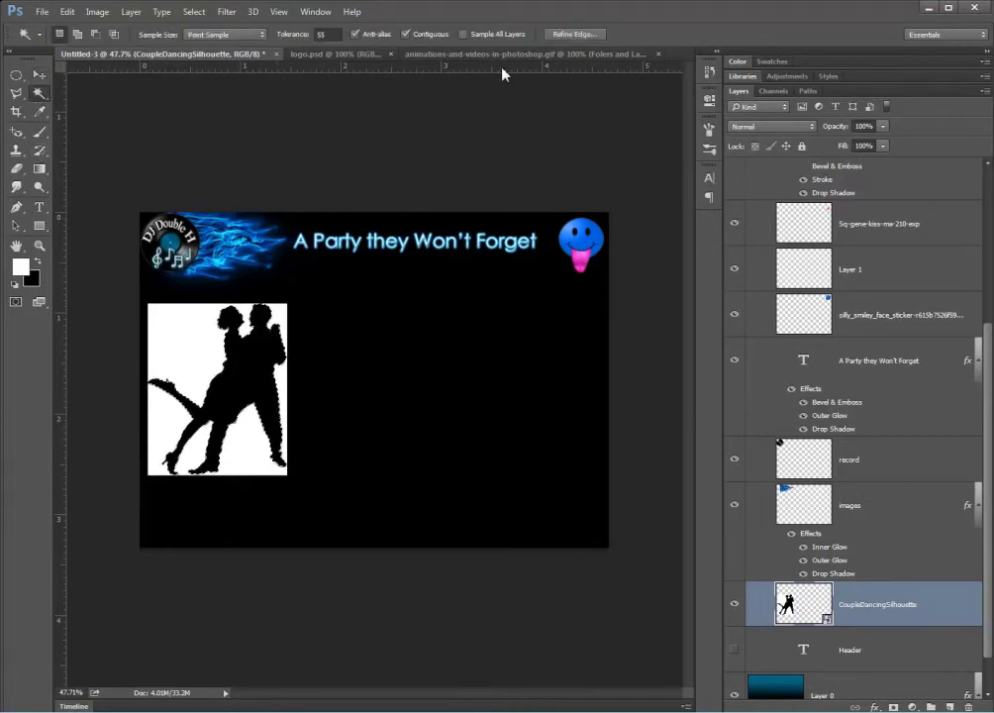
click(576, 33)
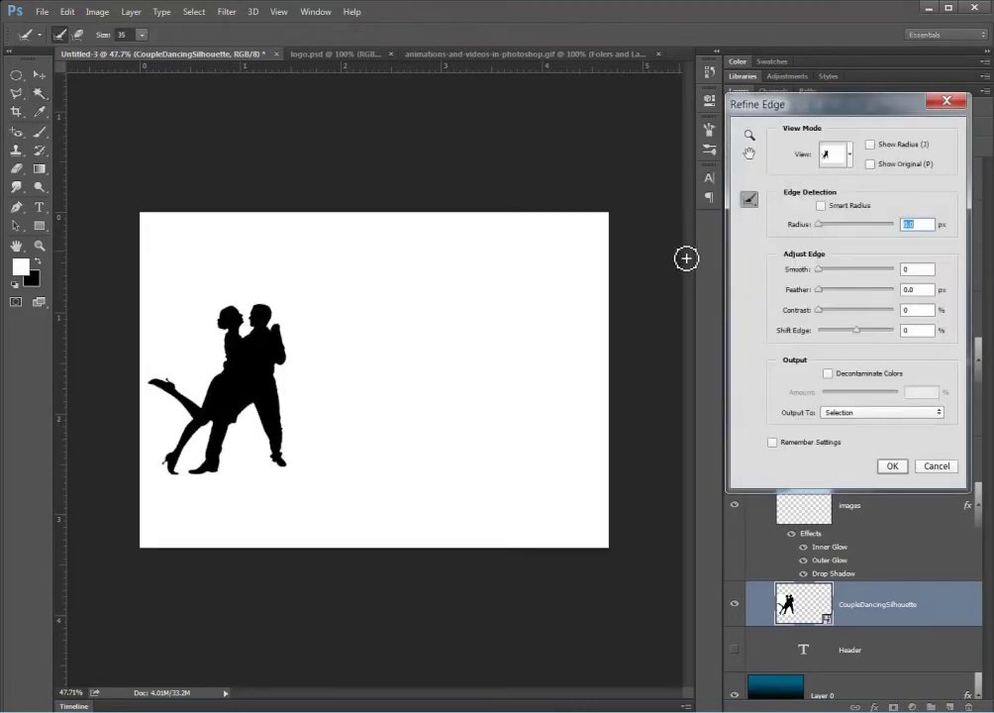
click(821, 206)
drag(819, 225, 826, 224)
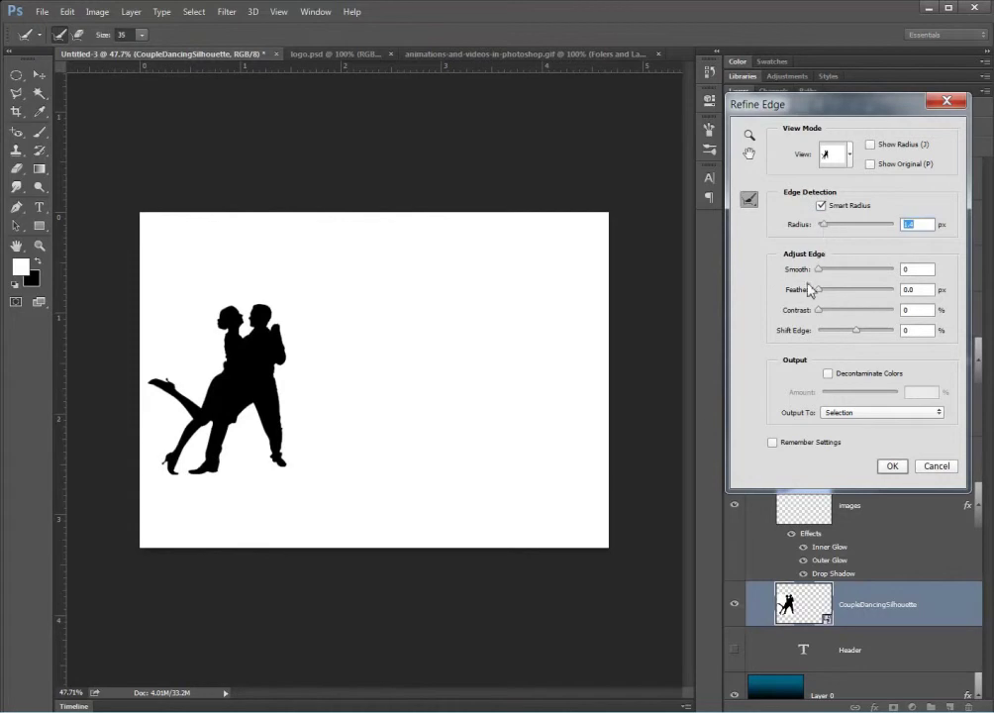
drag(818, 270, 830, 291)
click(894, 466)
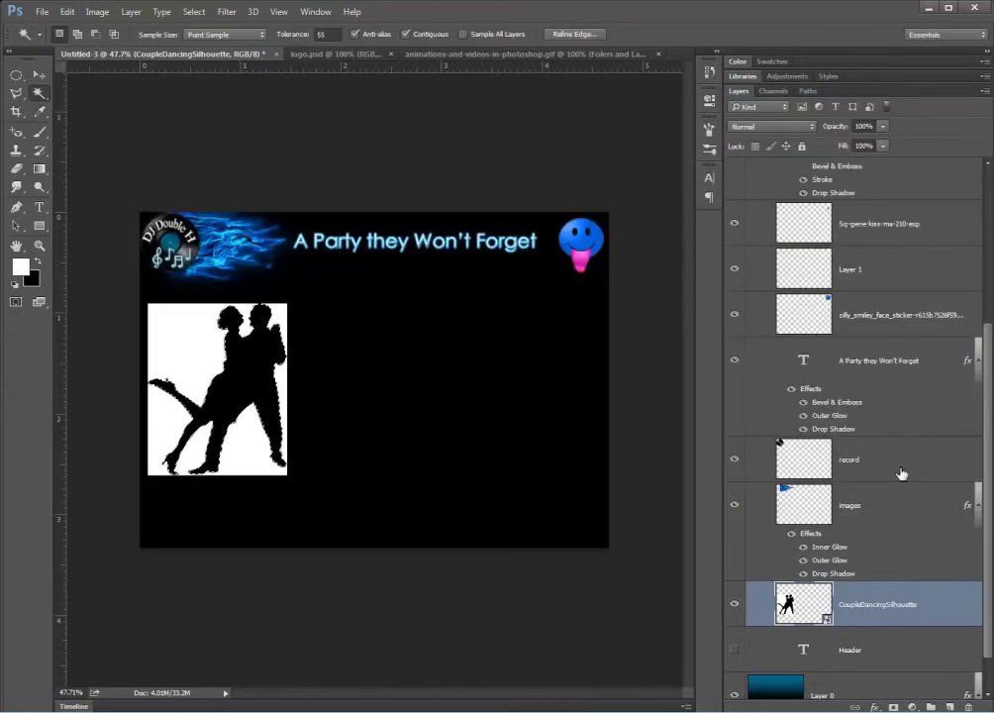
Invert the couple selection and try to delete the white background around the dancers
right_click(249, 389)
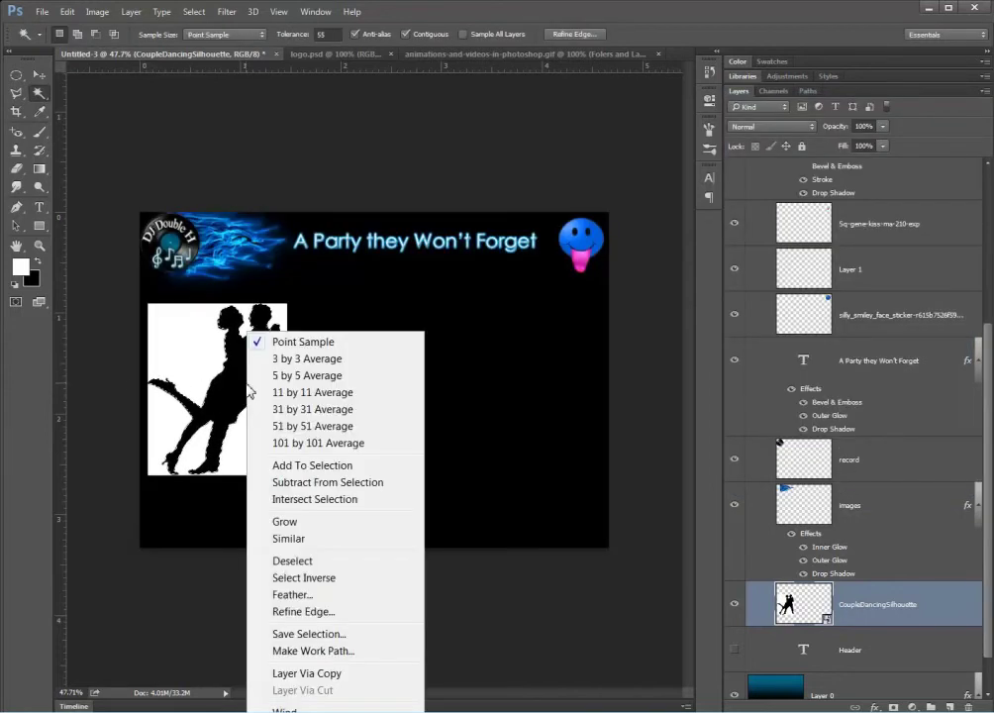
click(309, 578)
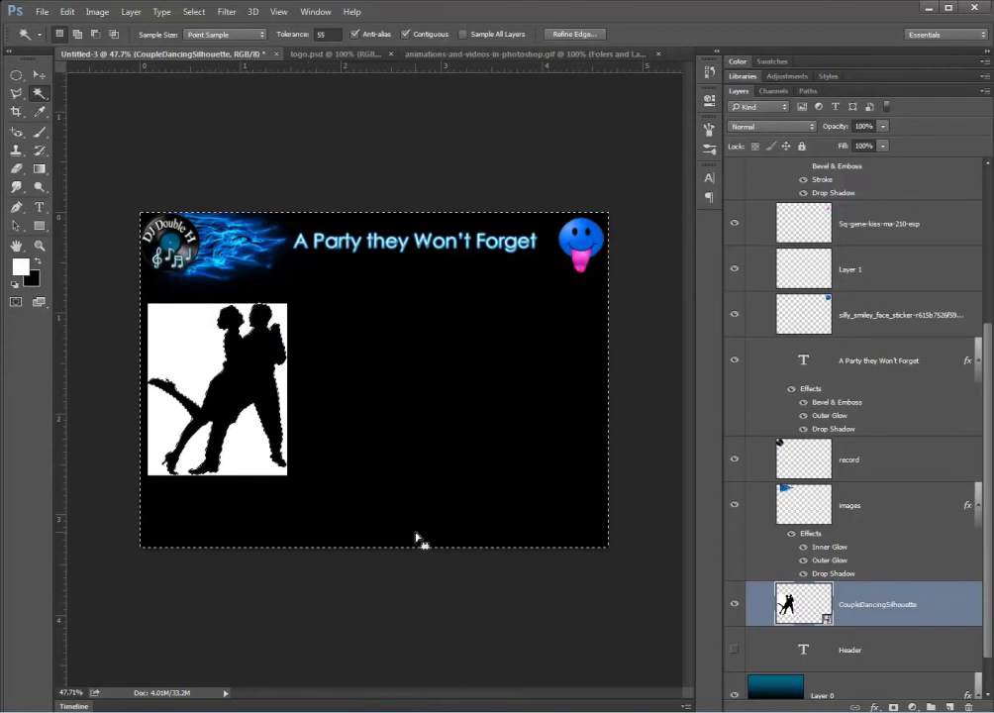
key(Delete)
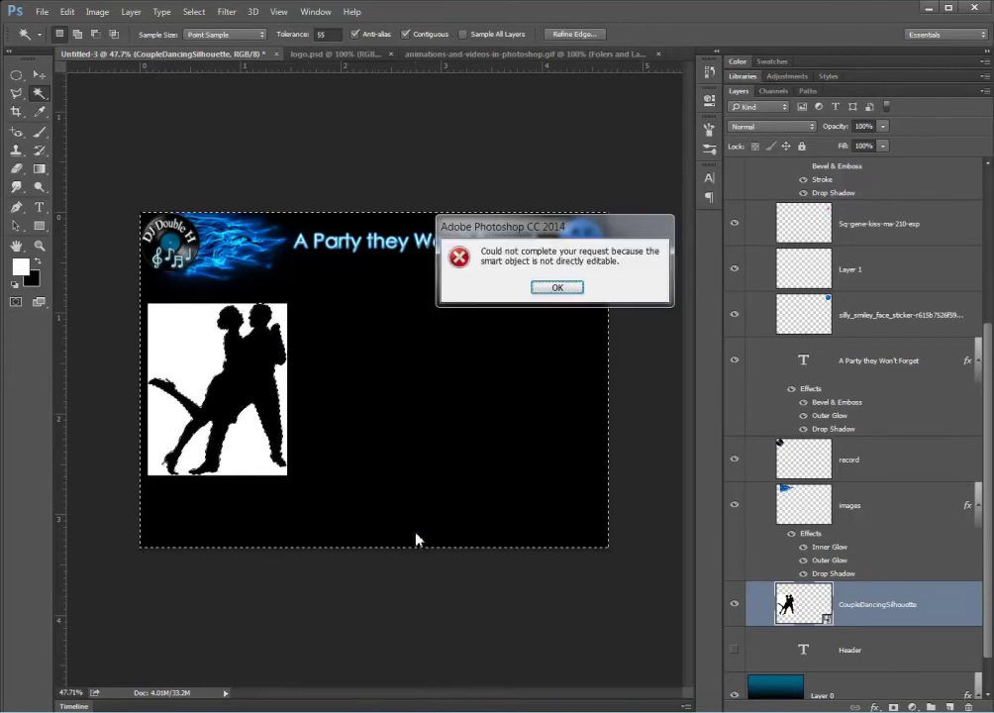
click(557, 288)
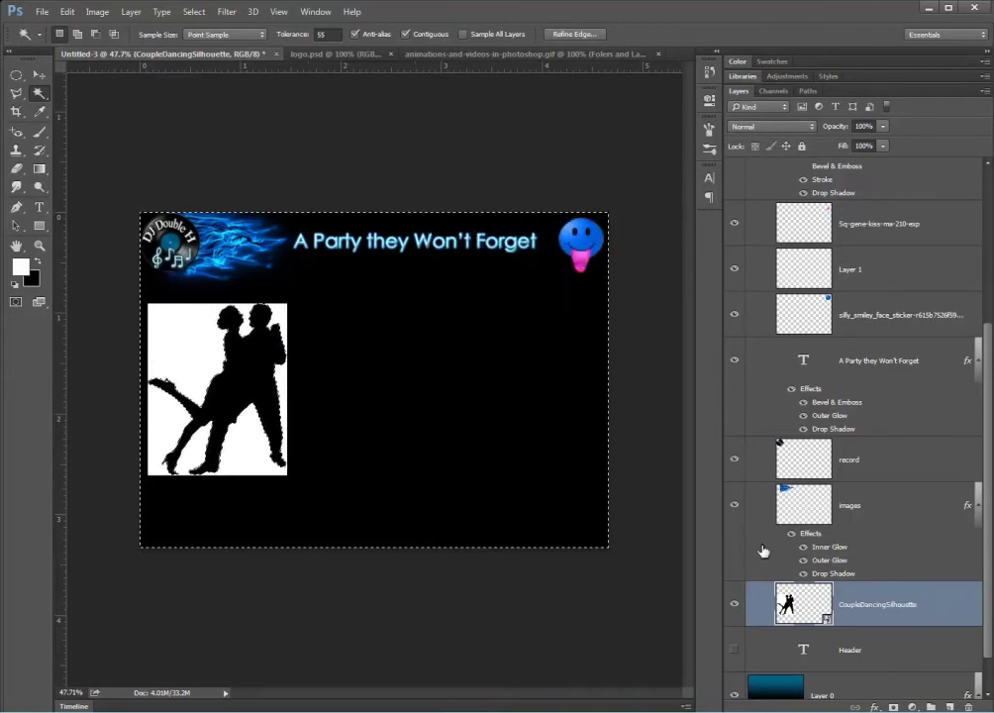
Rasterize the CoupleDancingSilhouette layer and delete its white background, clearing the selection
right_click(918, 601)
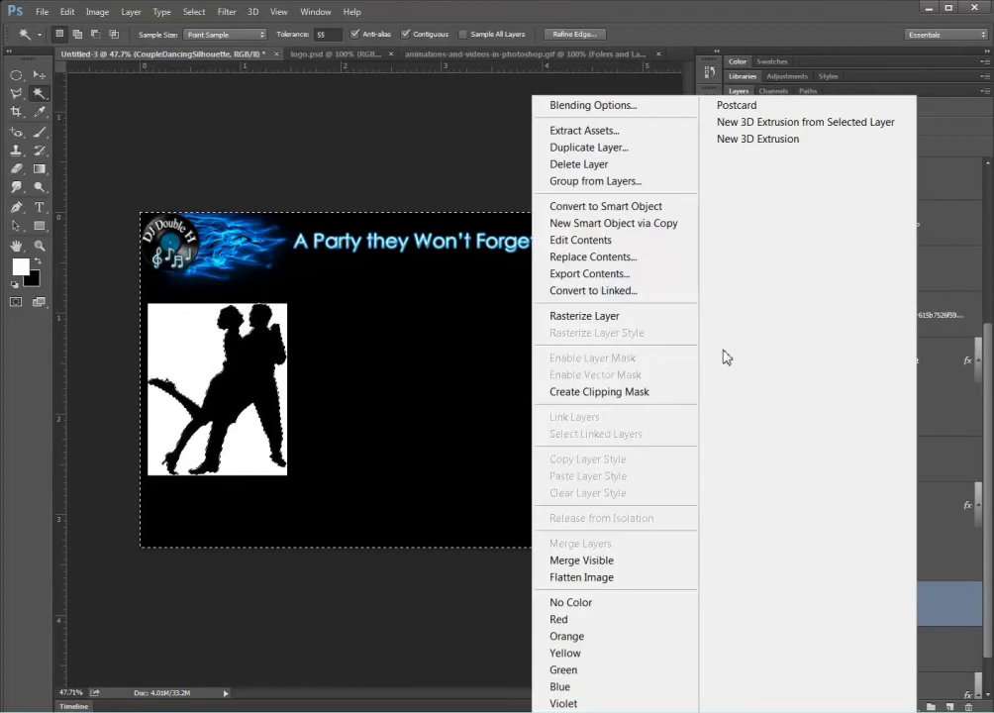
click(647, 322)
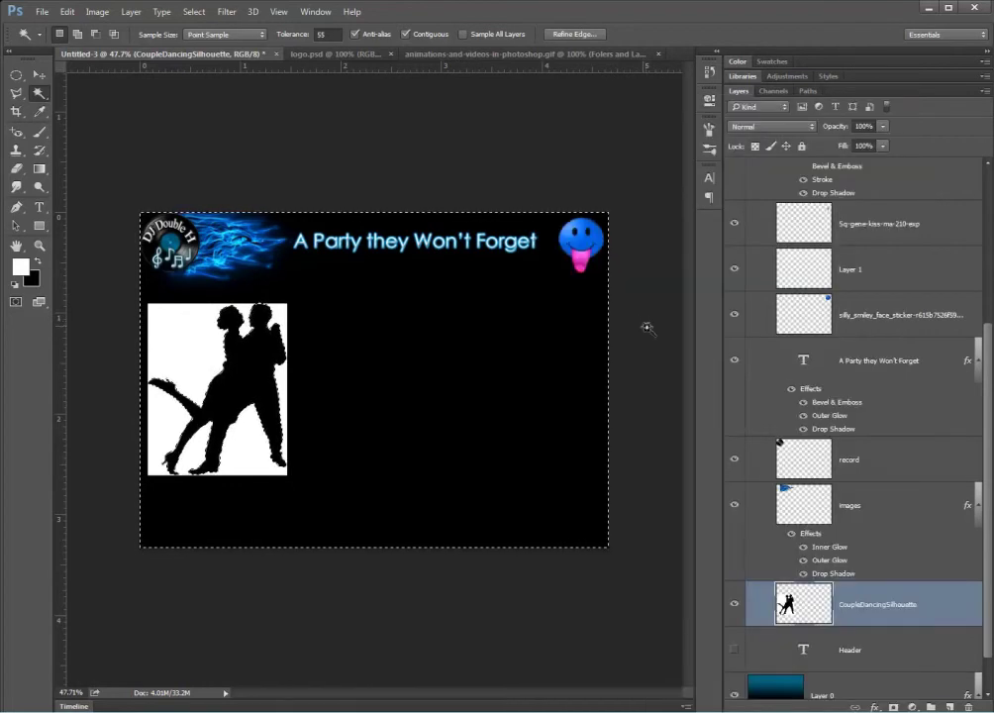
key(Delete)
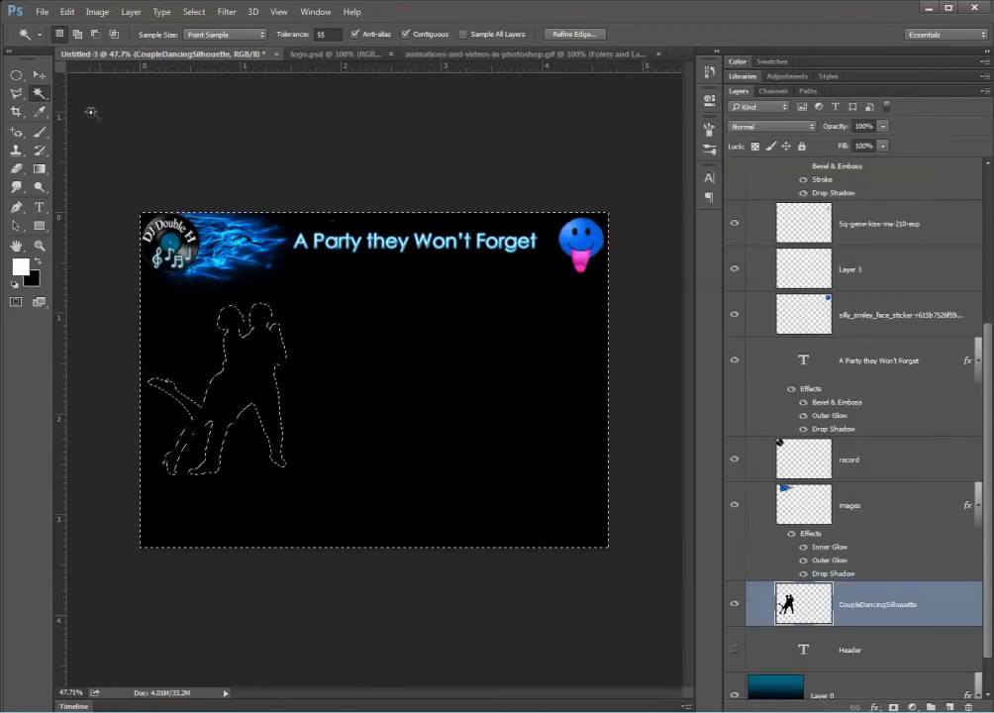
click(15, 77)
click(131, 141)
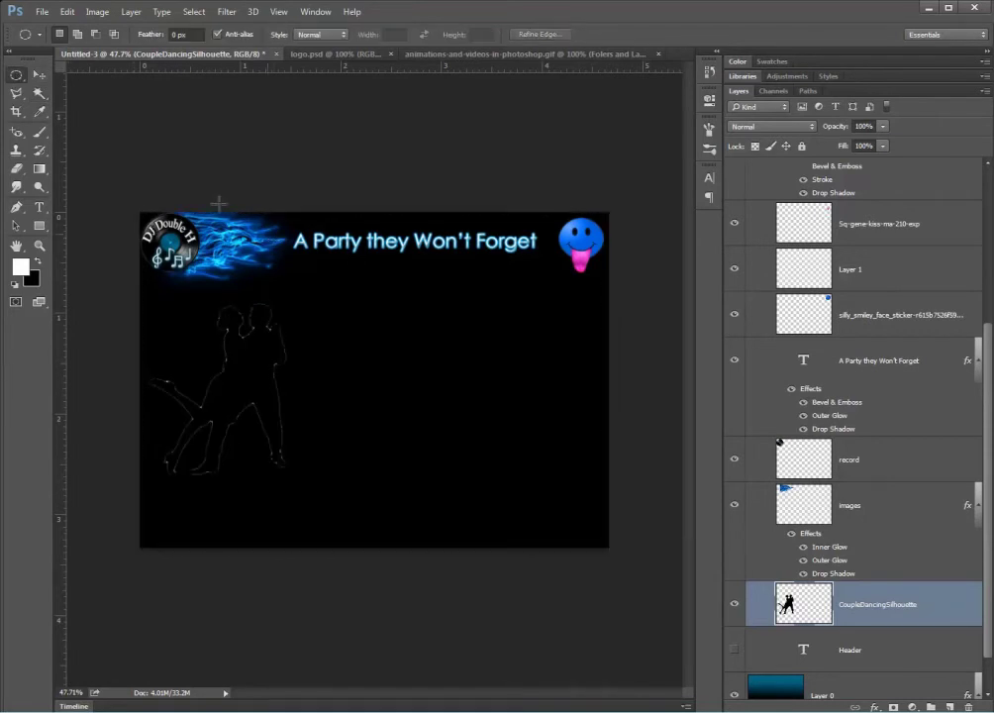
Add an Outer Glow effect to the CoupleDancingSilhouette layer and show its settings
click(39, 76)
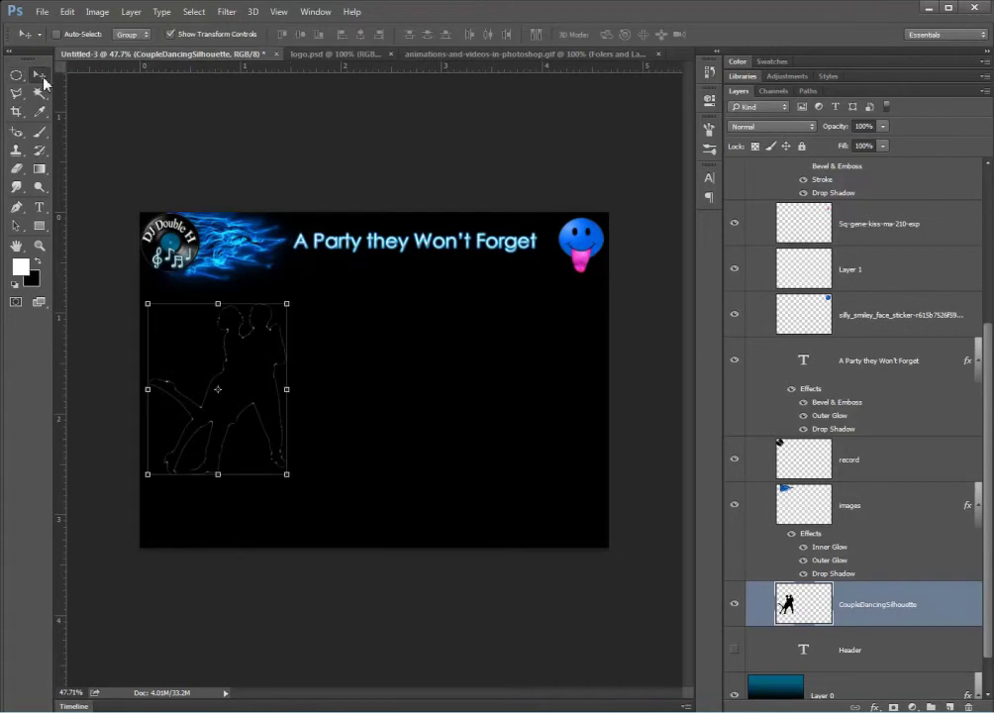
double_click(946, 608)
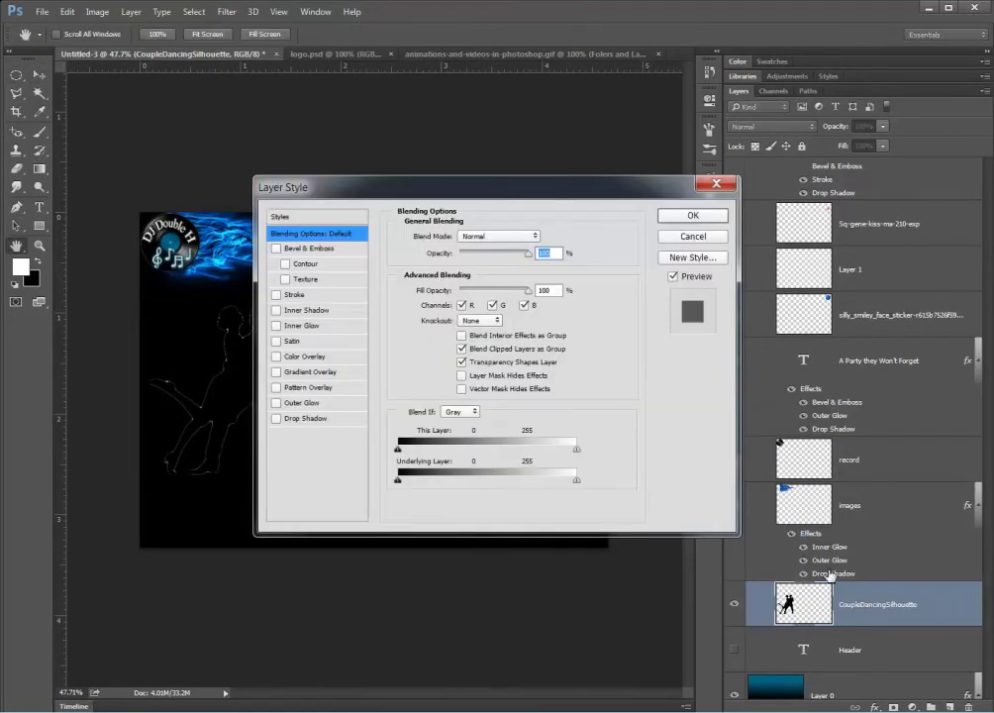
drag(500, 193, 705, 151)
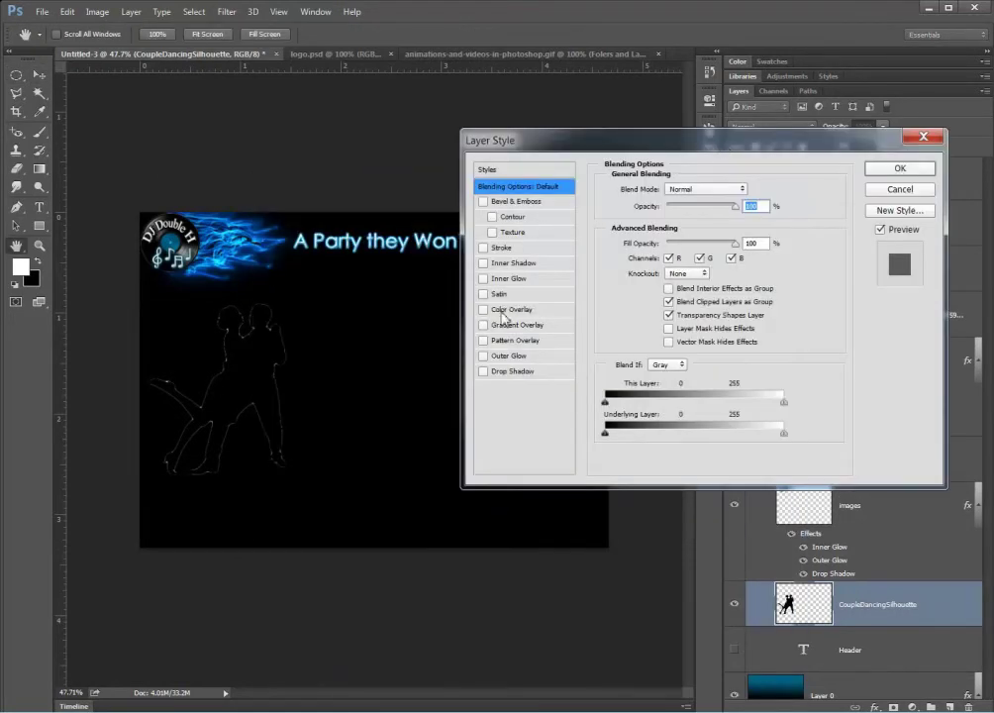
click(483, 356)
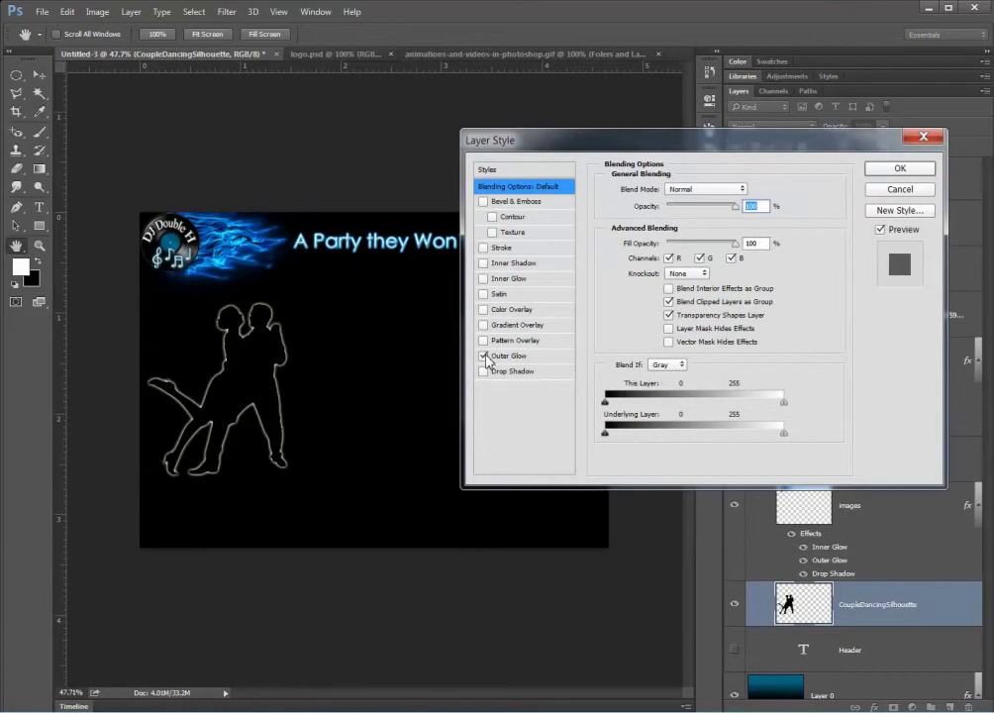
click(508, 359)
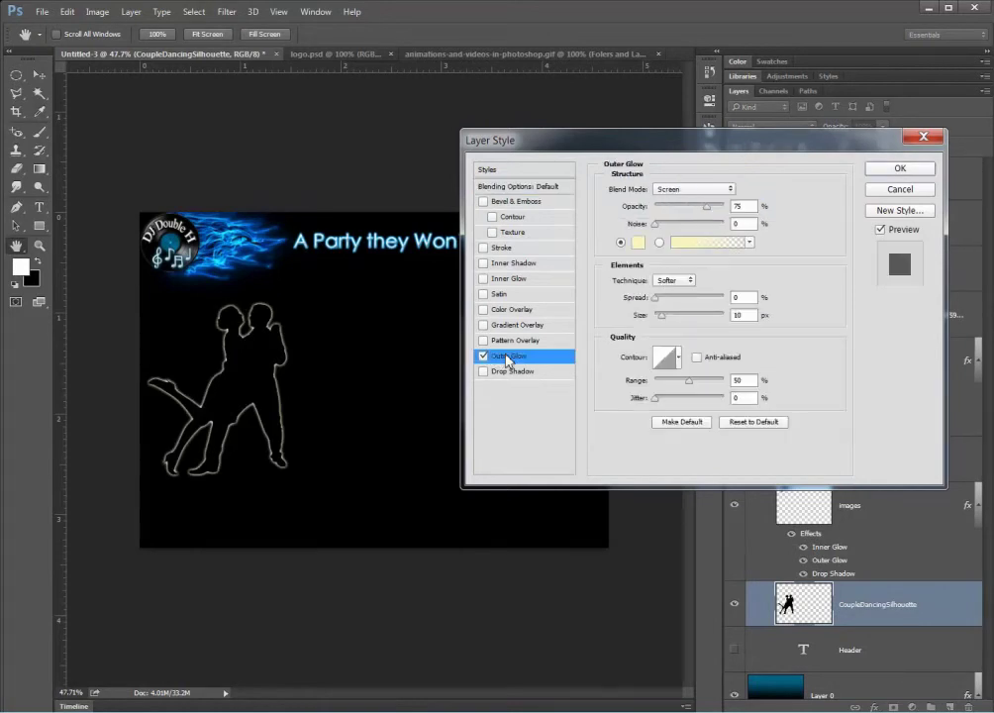
Set the couple's outer glow color to white (ffffff)
click(638, 243)
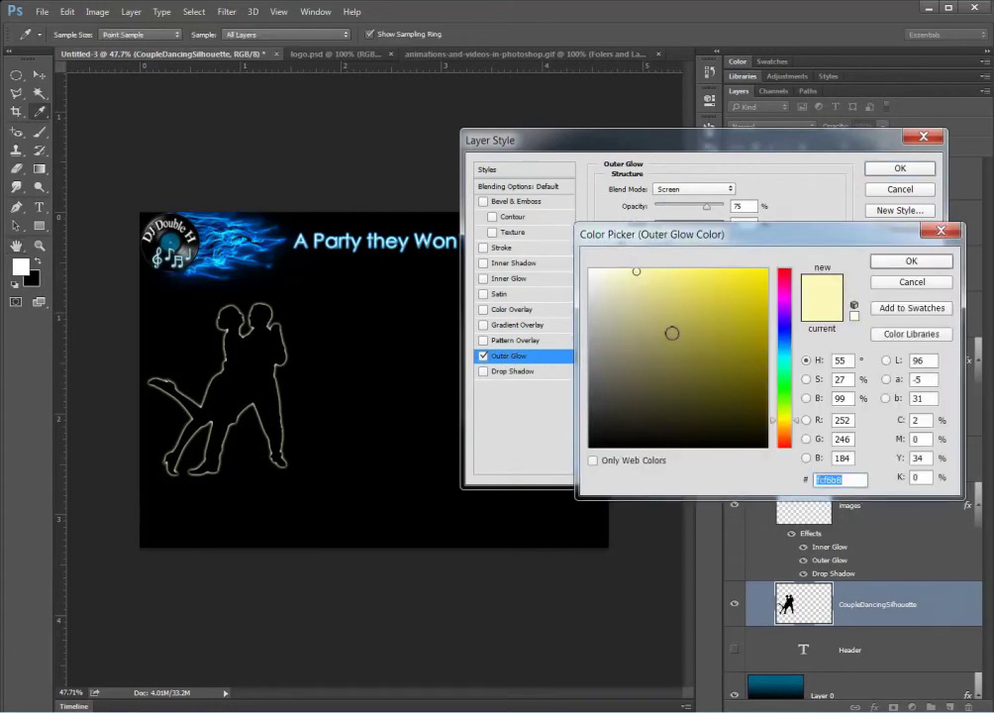
text(fff)
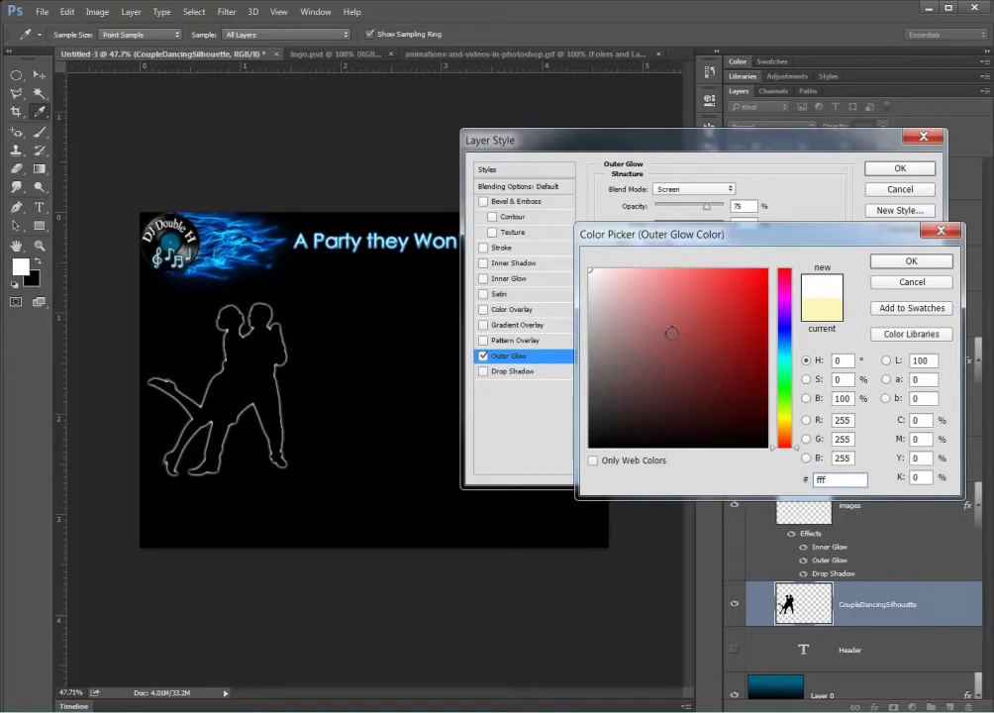
text(fff)
key(BackSpace)
key(BackSpace)
key(BackSpace)
text(f)
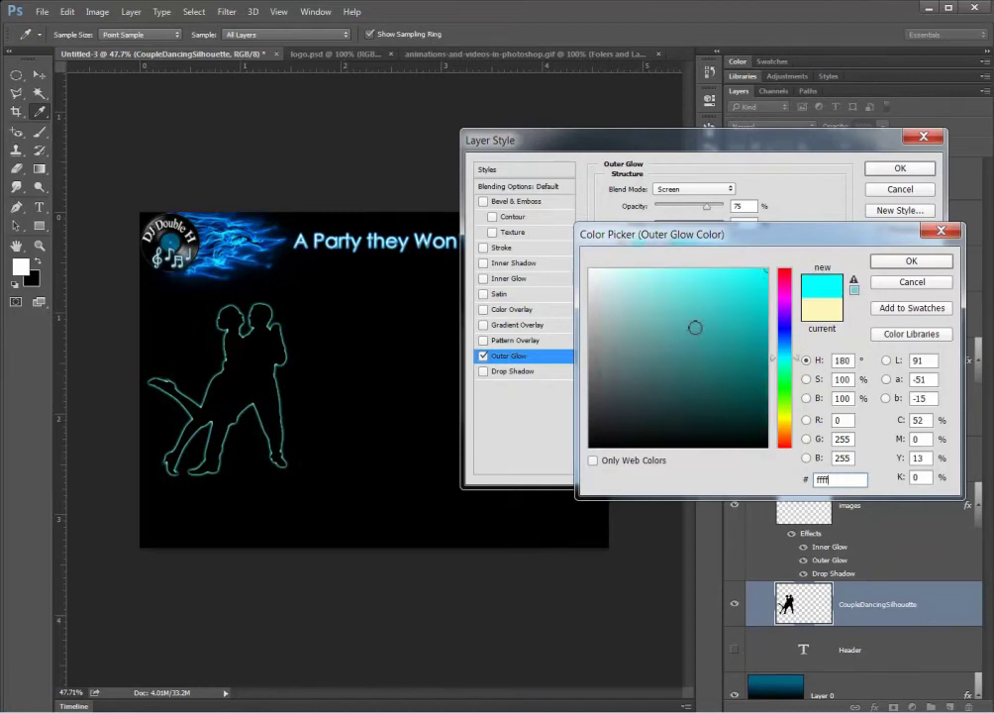
text(ff)
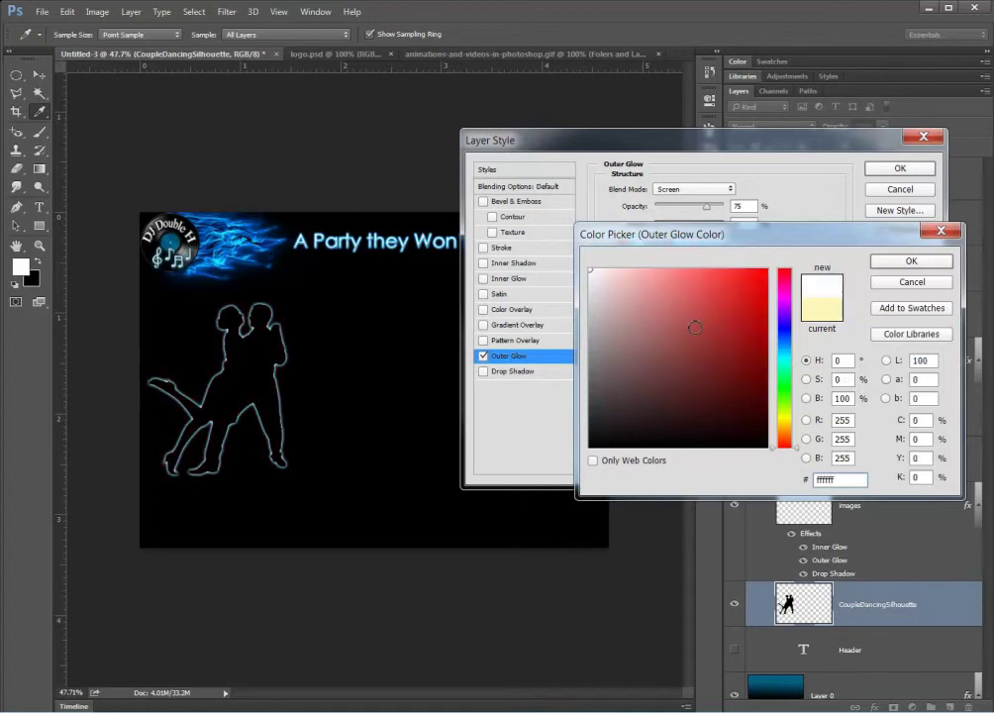
click(911, 261)
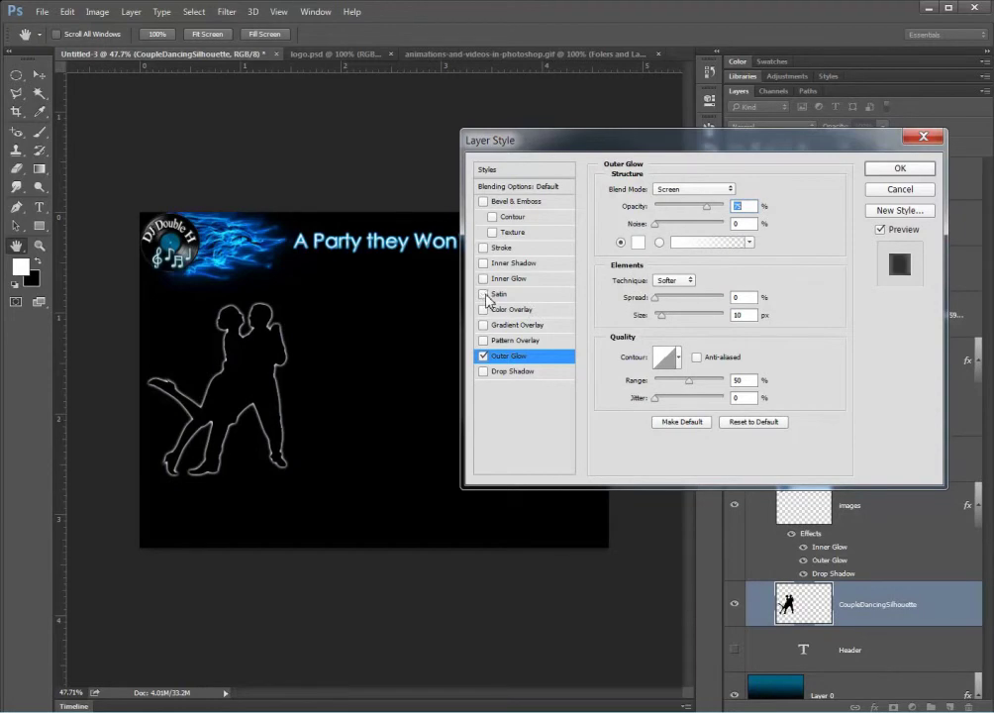
Try a Color Overlay on the dancing couple, switch it off again, and apply the layer style
click(500, 311)
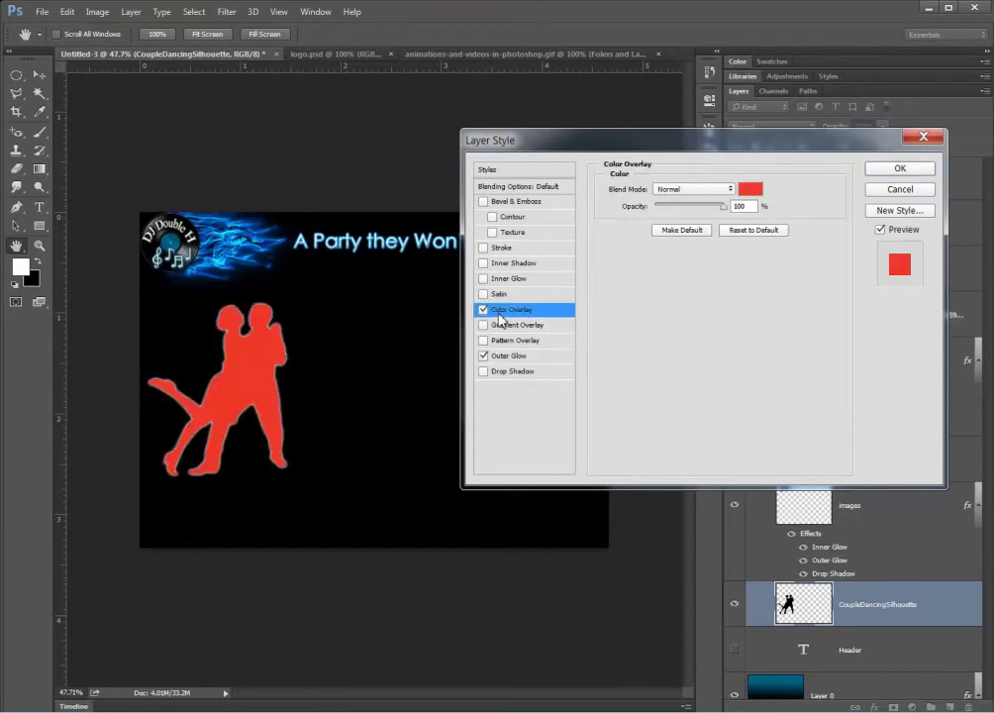
click(483, 310)
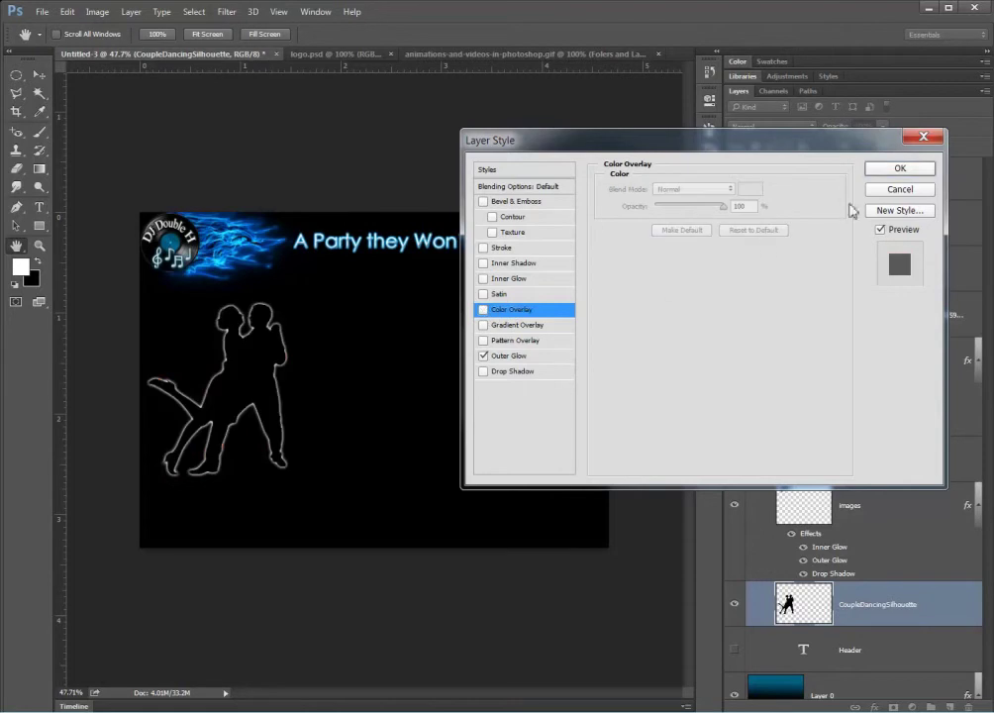
click(900, 169)
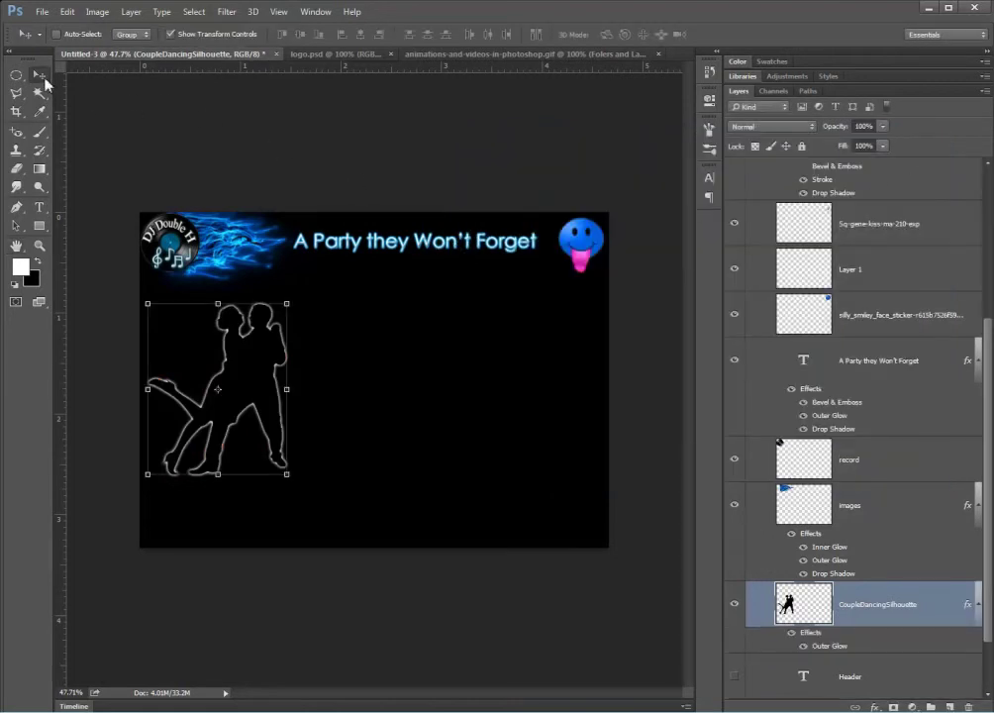
Move the dancing couple to the page's lower left and scale it to 70.67% width and 81.25% height
drag(246, 384, 248, 436)
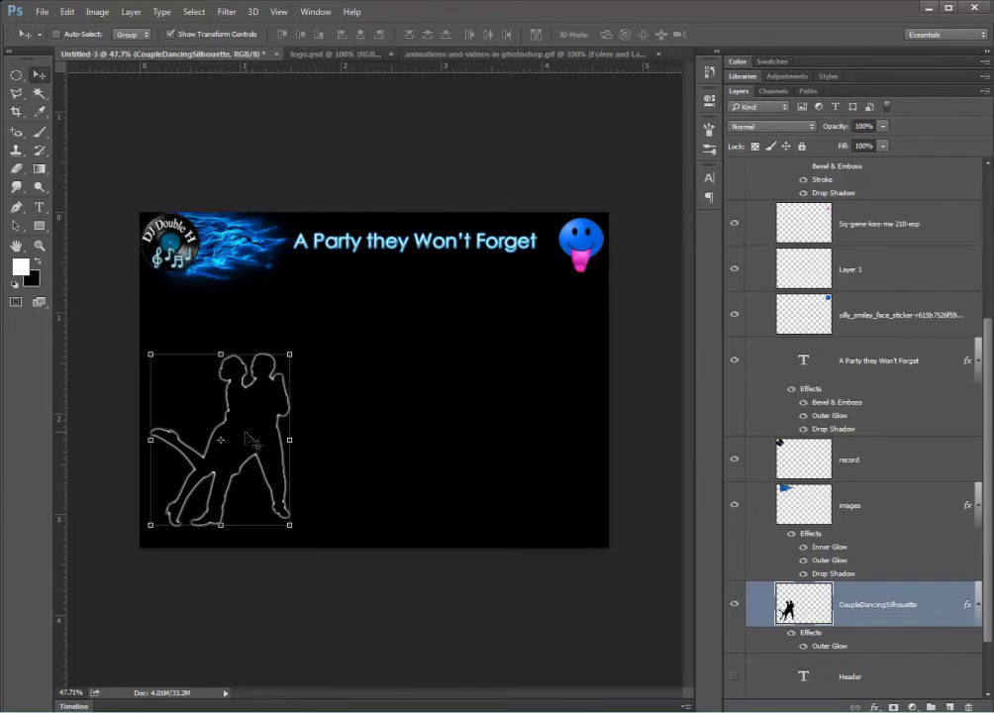
drag(289, 524, 253, 497)
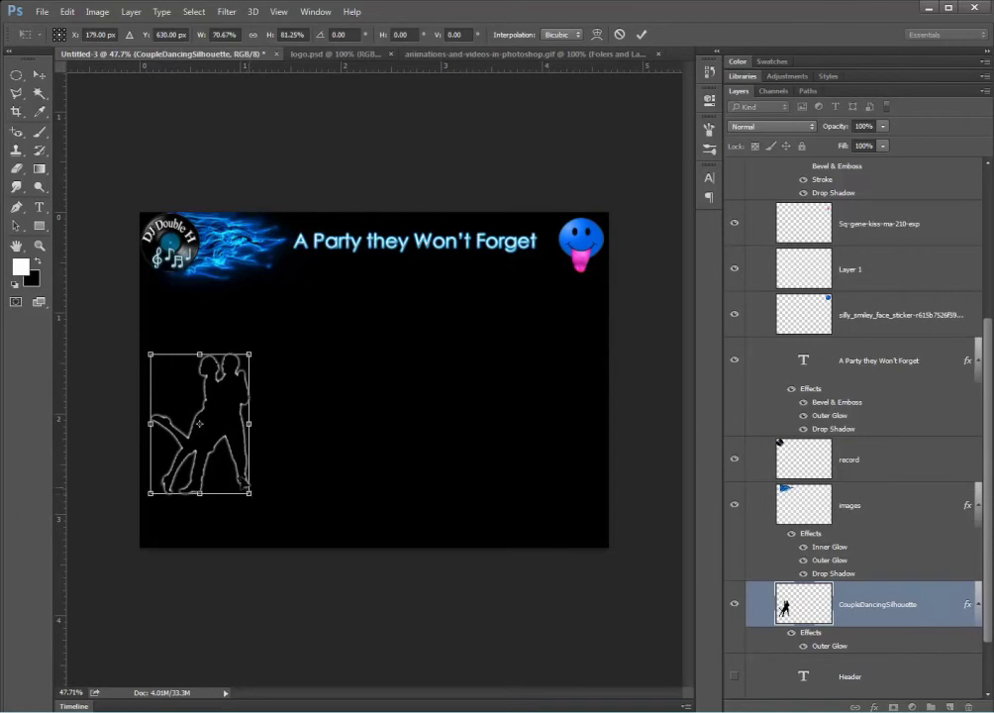
click(37, 78)
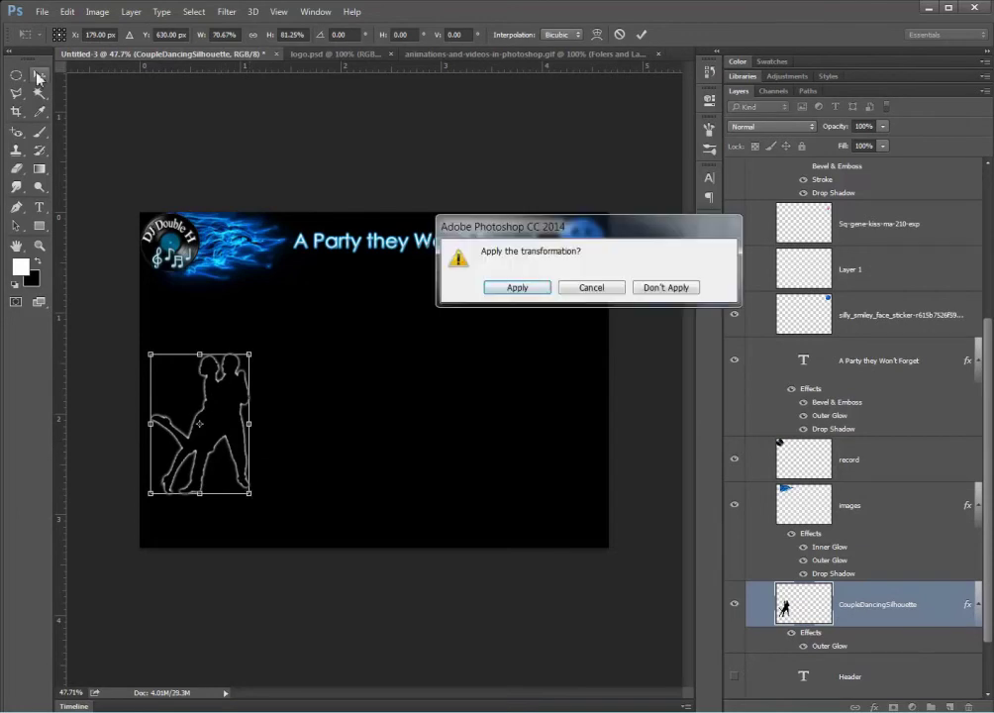
click(510, 285)
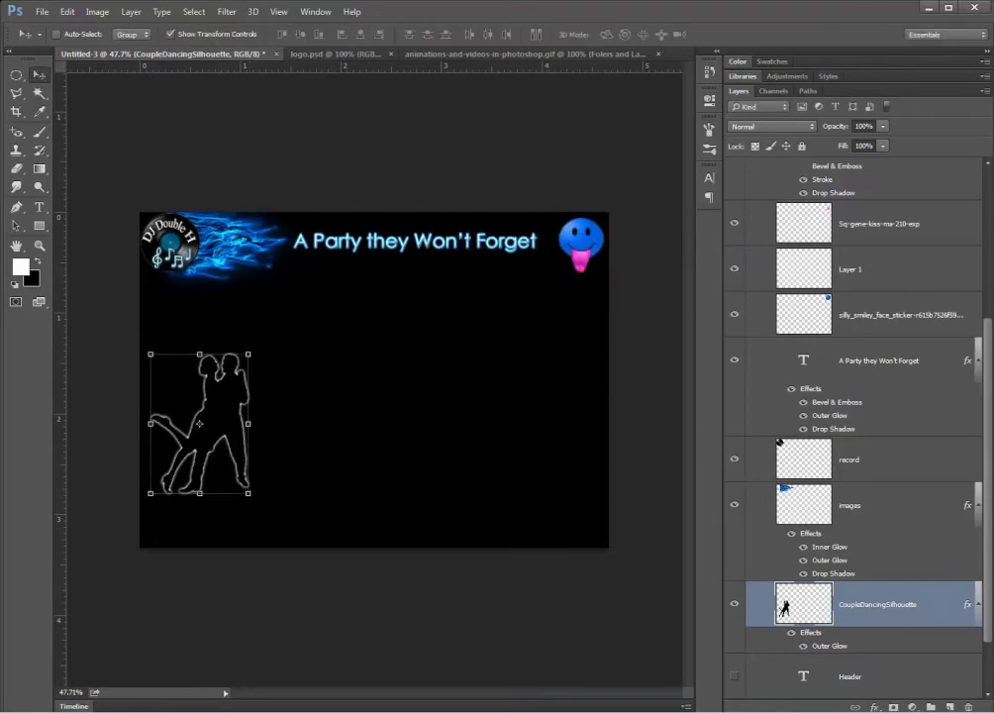
Hide the CoupleDancingSilhouette layer and place the 101 party crowd image on the page at X 694 px, Y 525.50 px
key(alt+Tab)
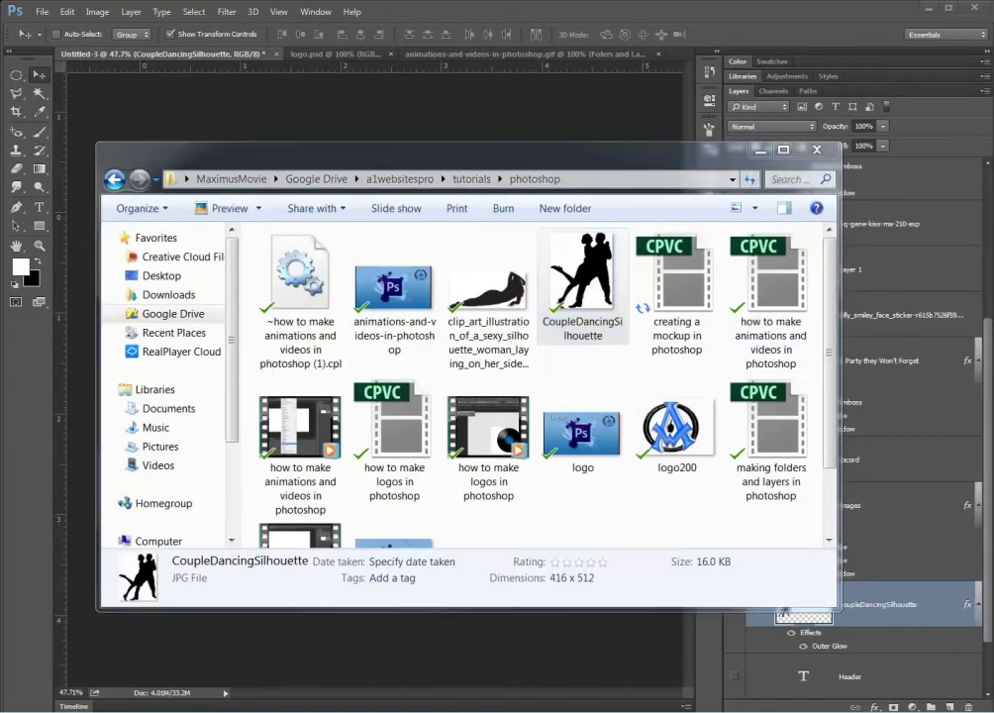
drag(993, 526, 662, 515)
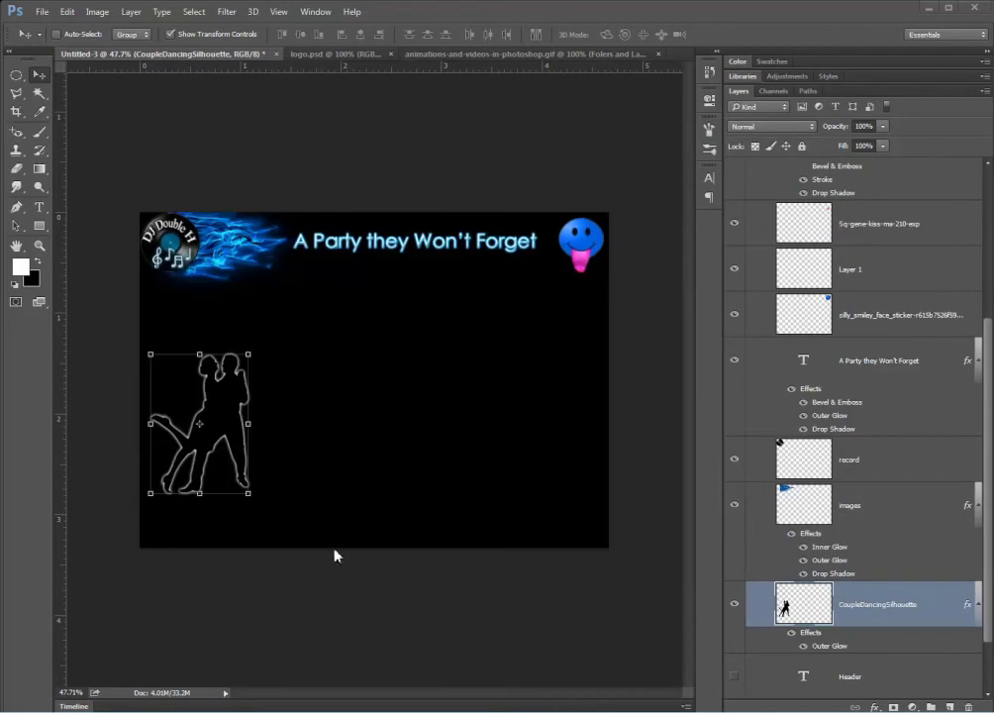
click(734, 604)
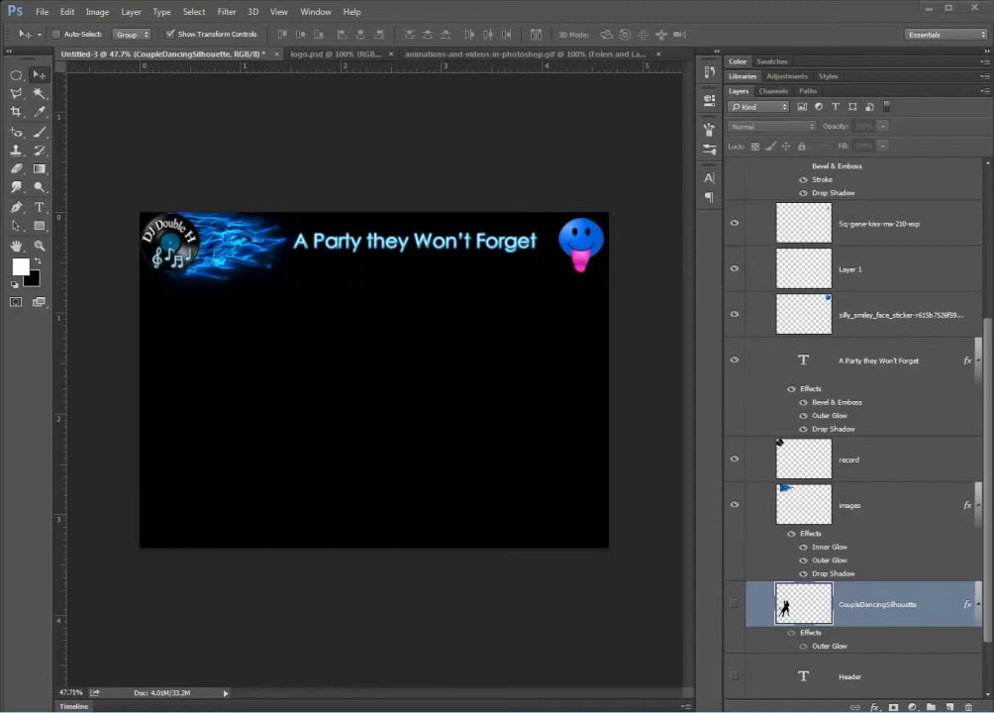
drag(284, 466, 300, 452)
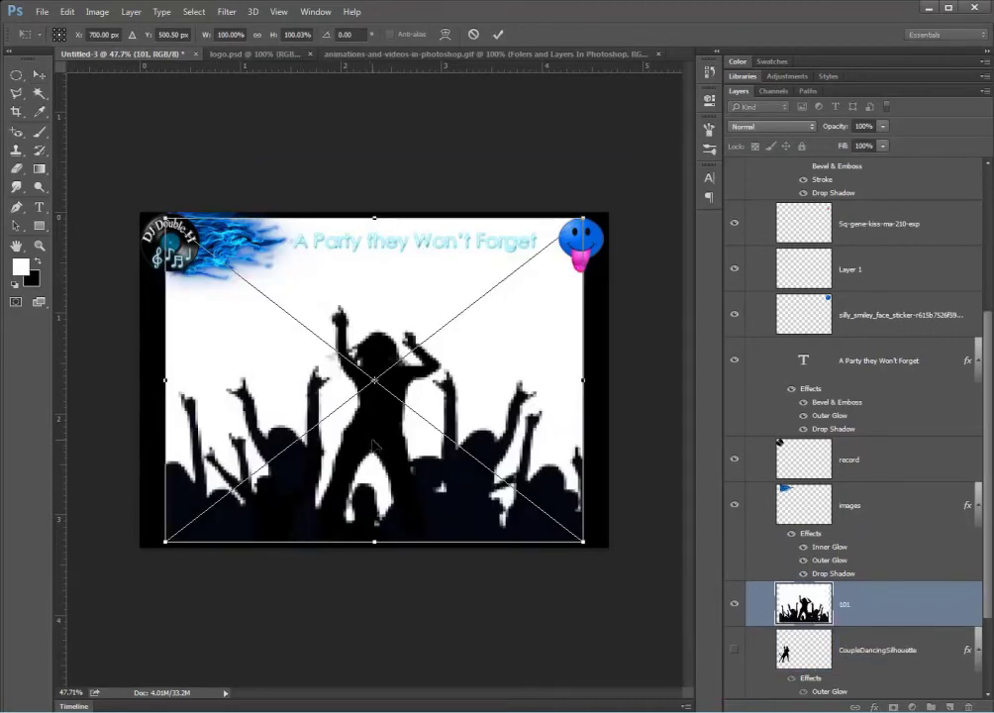
drag(373, 442, 373, 451)
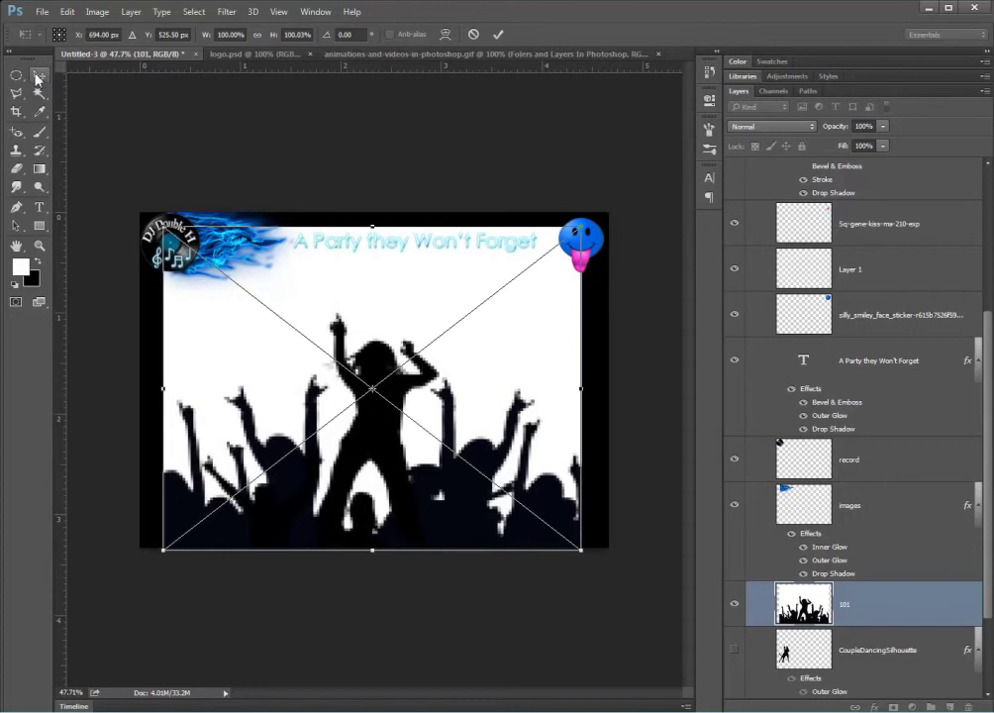
click(40, 74)
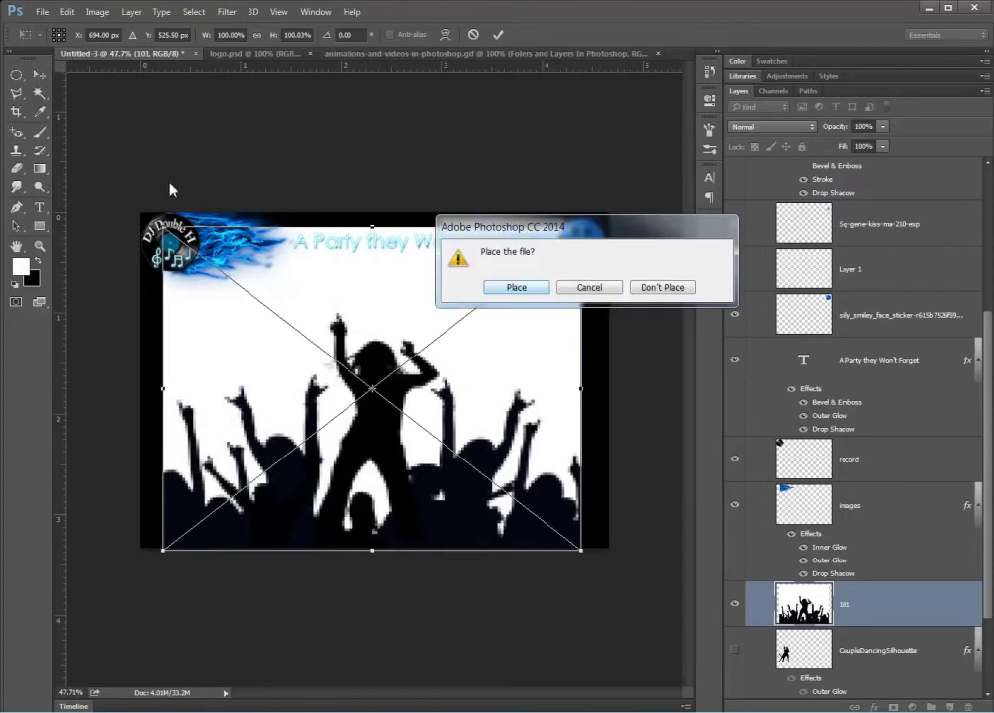
click(518, 289)
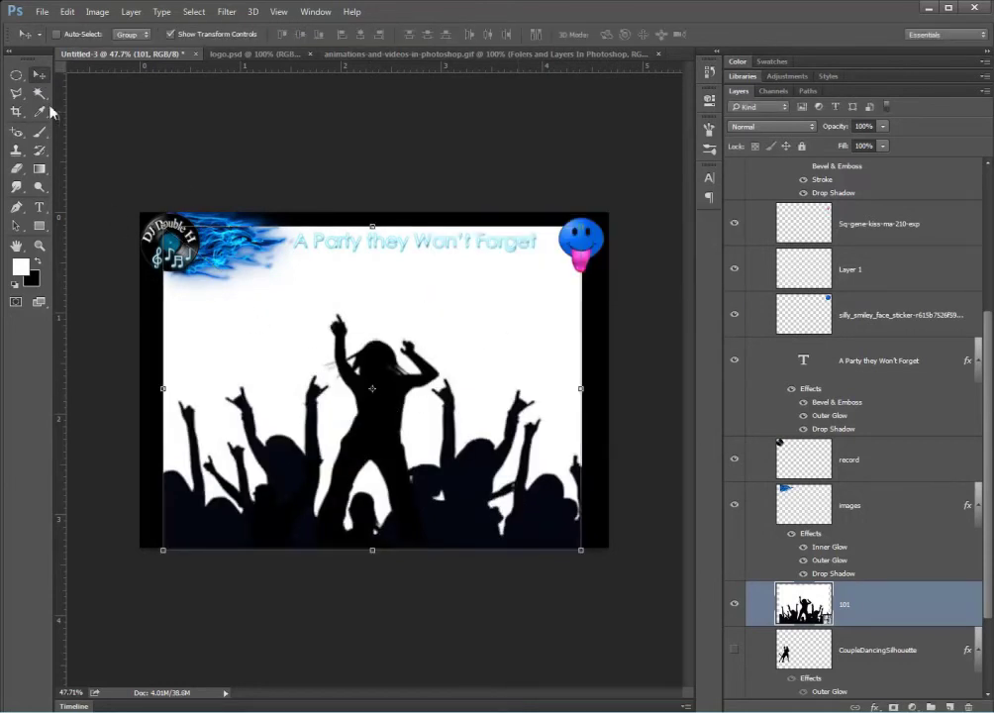
Select the black crowd on layer 101 with the Magic Wand, trying tolerance 88 and settling on 100
click(40, 93)
click(377, 442)
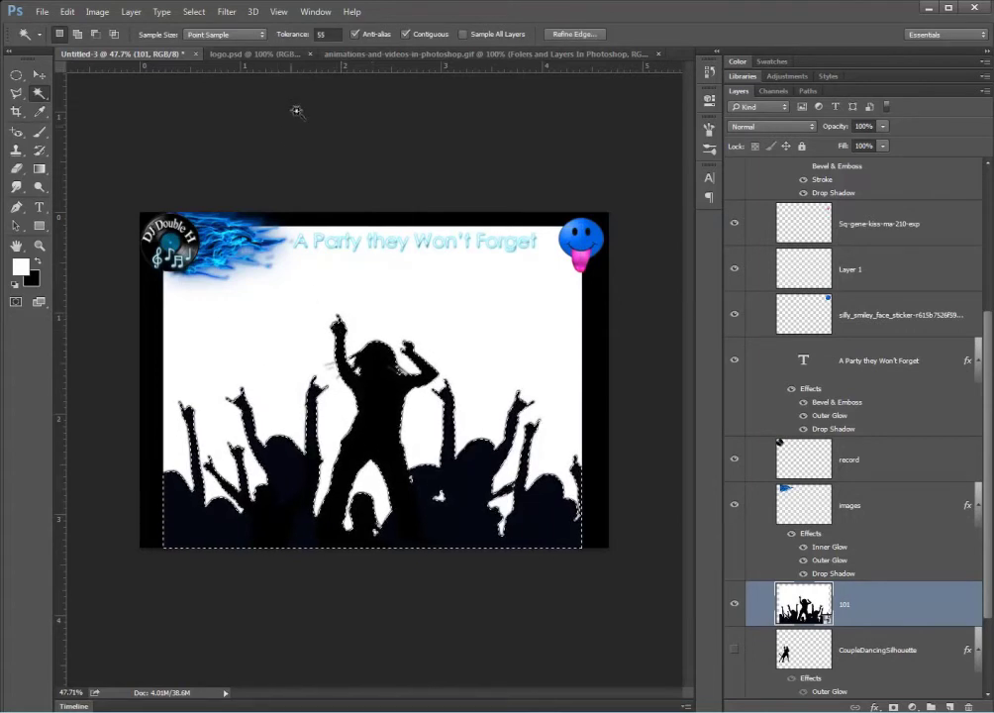
click(335, 34)
text(88)
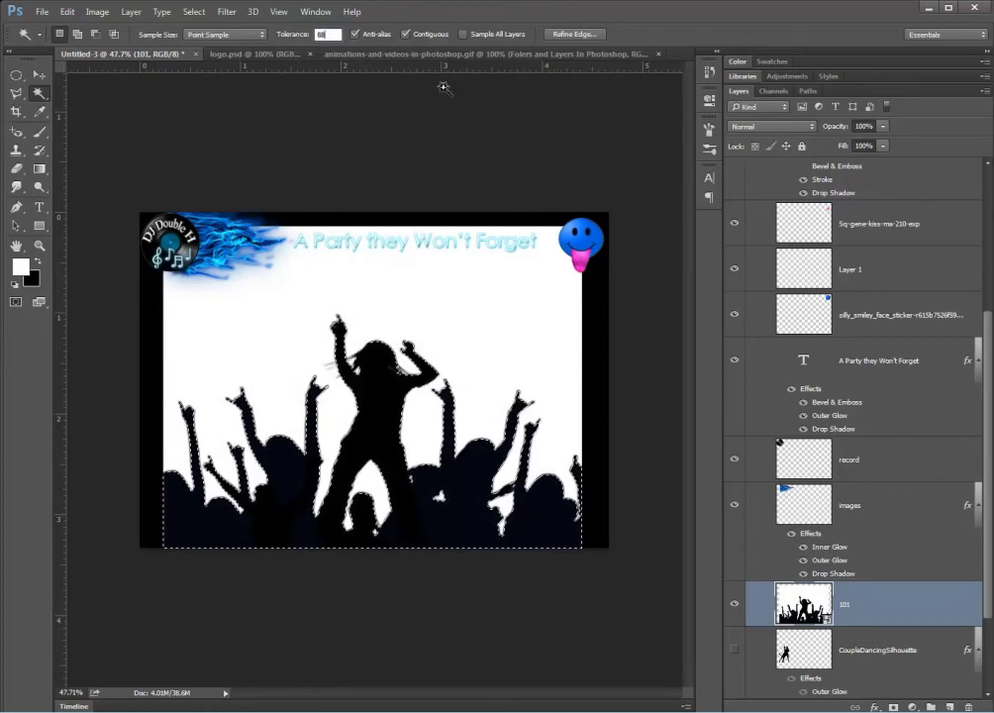
click(389, 420)
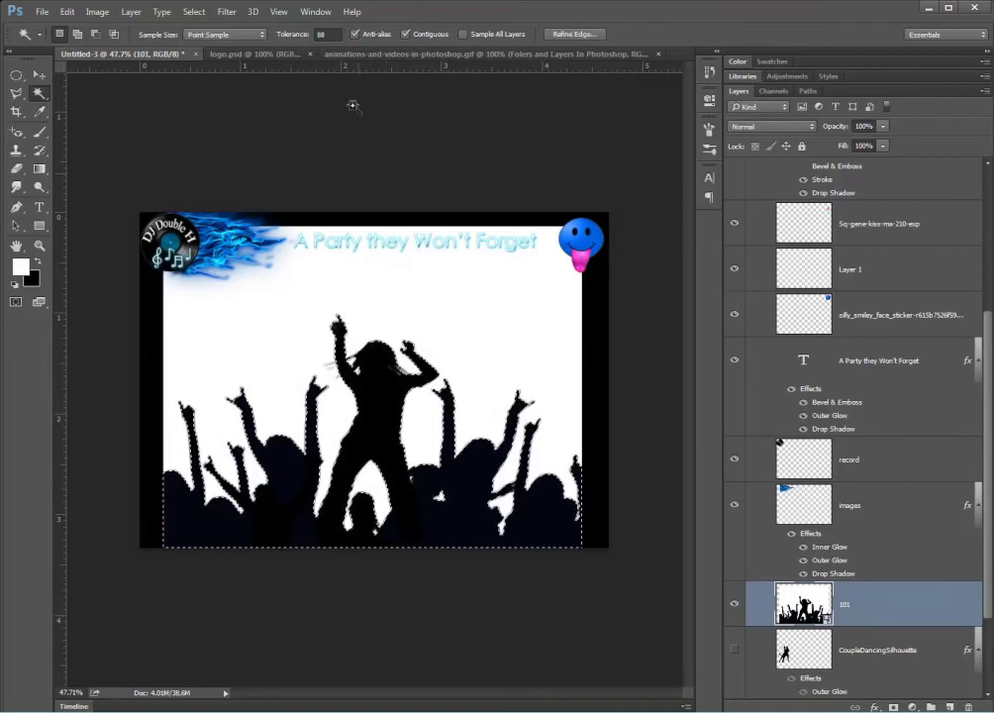
click(321, 34)
text(100)
key(Return)
key(ctrl+d)
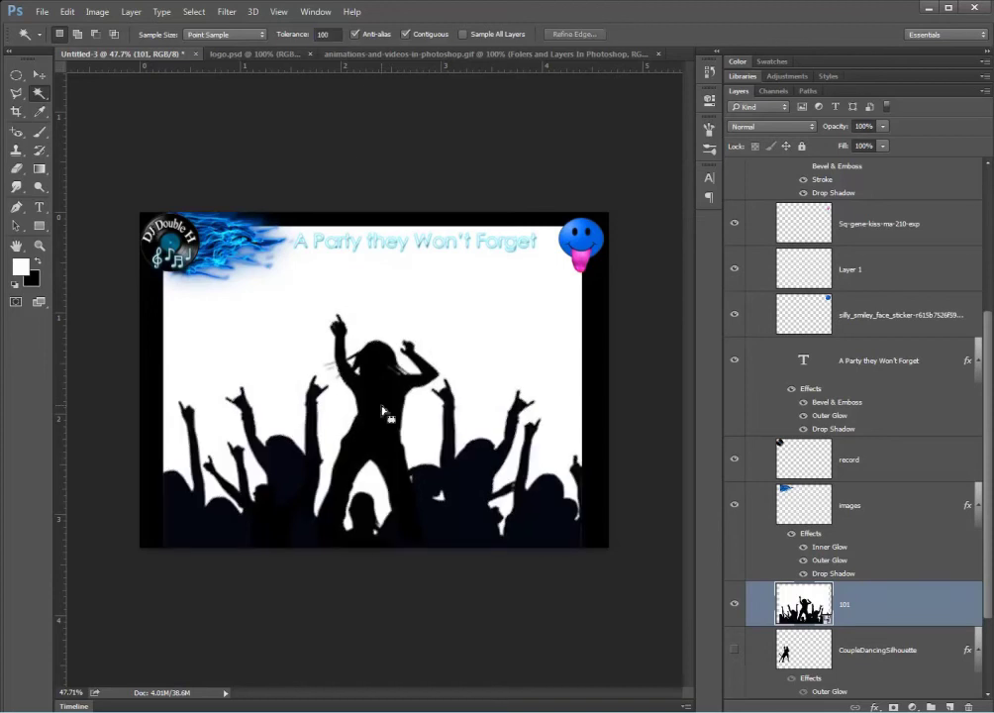
click(391, 410)
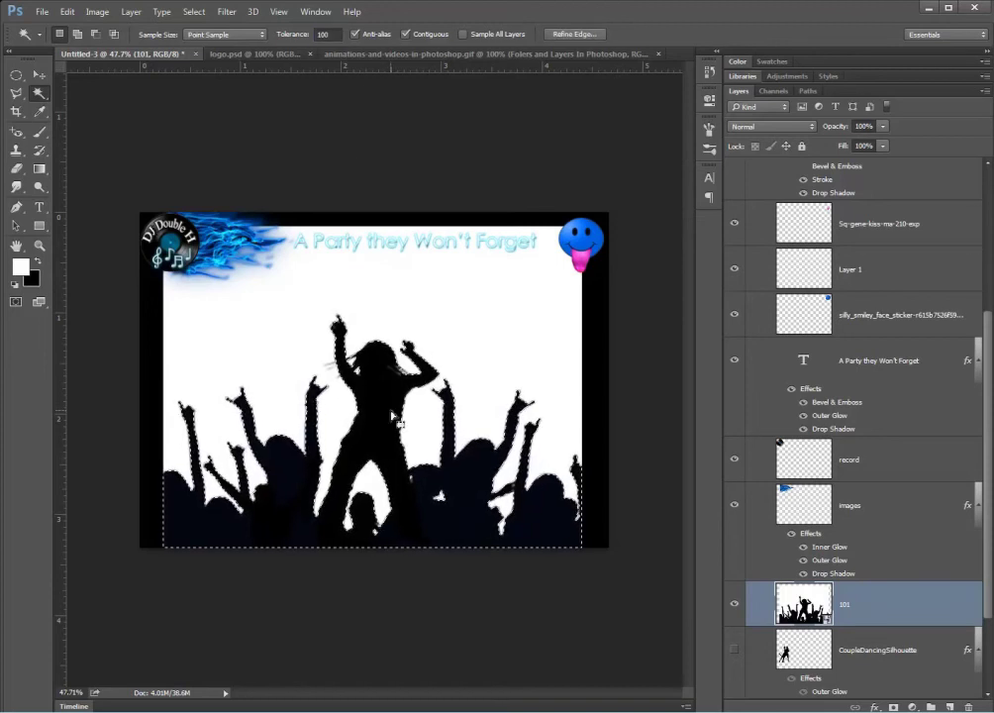
Refine the crowd selection edge with Smart Radius on, Radius 3.5 px, Smooth 11 and Contrast 40%
click(573, 34)
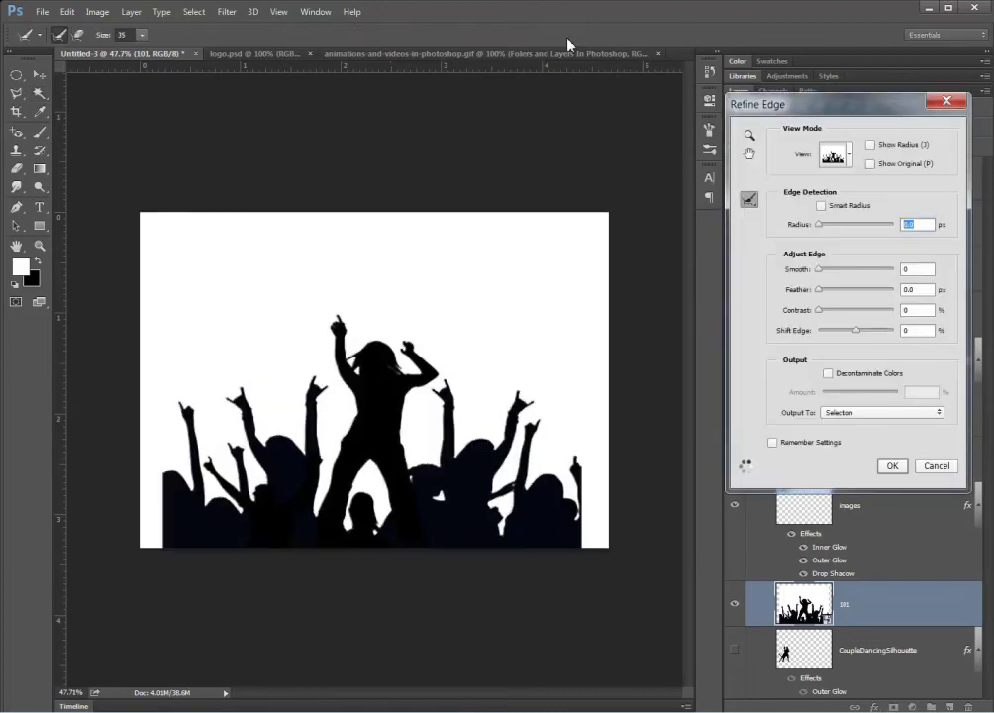
click(821, 205)
drag(821, 226, 835, 231)
drag(821, 309, 828, 270)
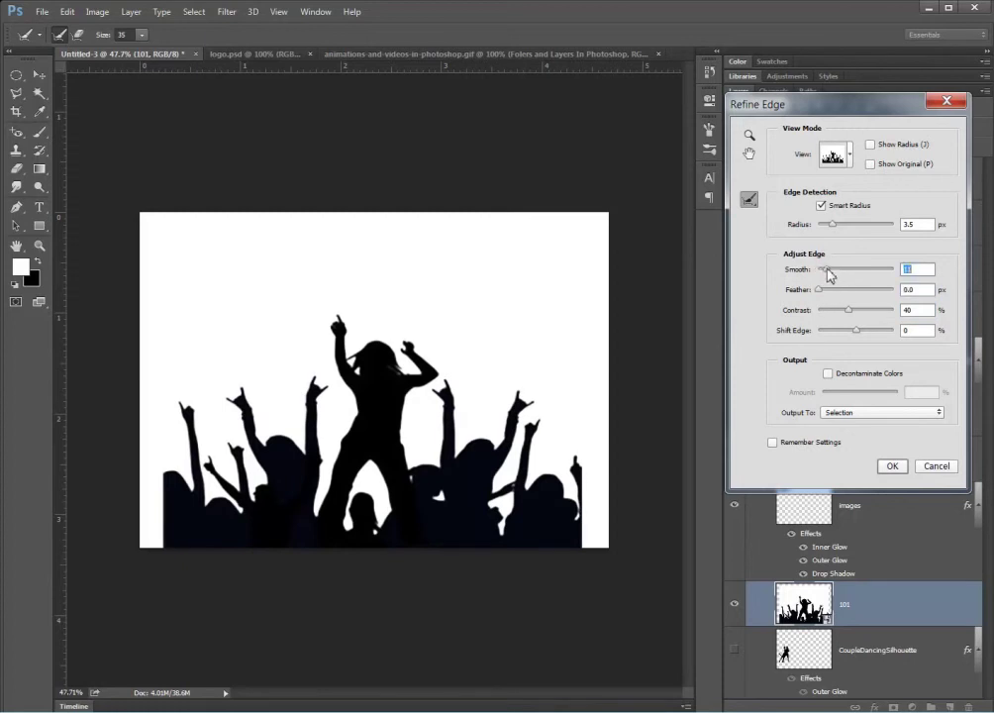
click(891, 466)
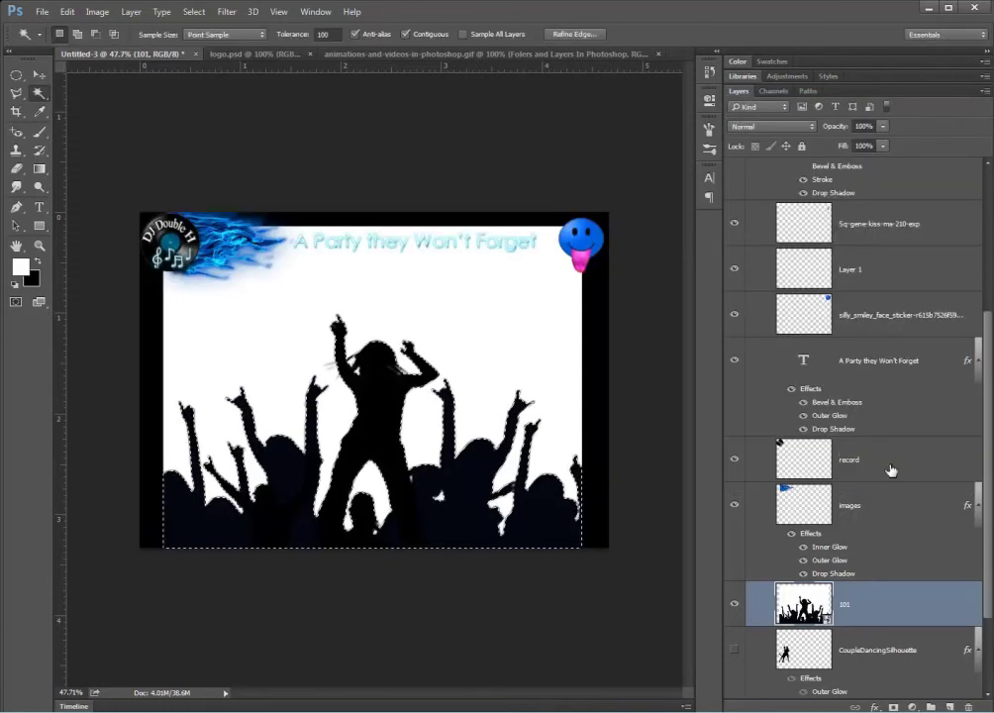
Invert the crowd selection and rasterize layer 101
right_click(384, 408)
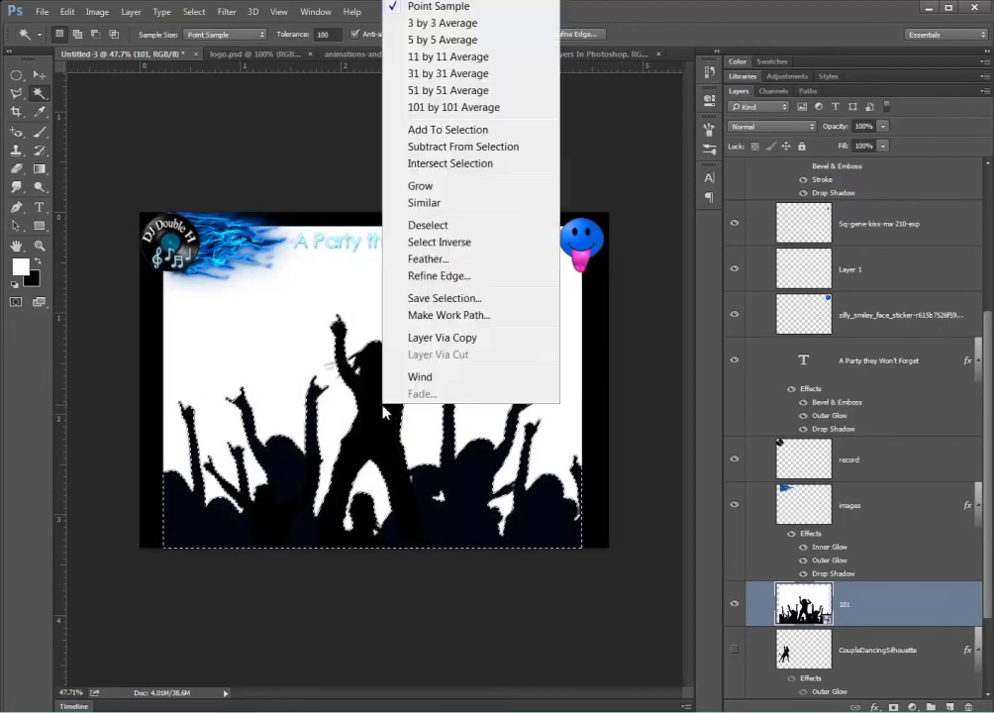
click(444, 243)
right_click(894, 602)
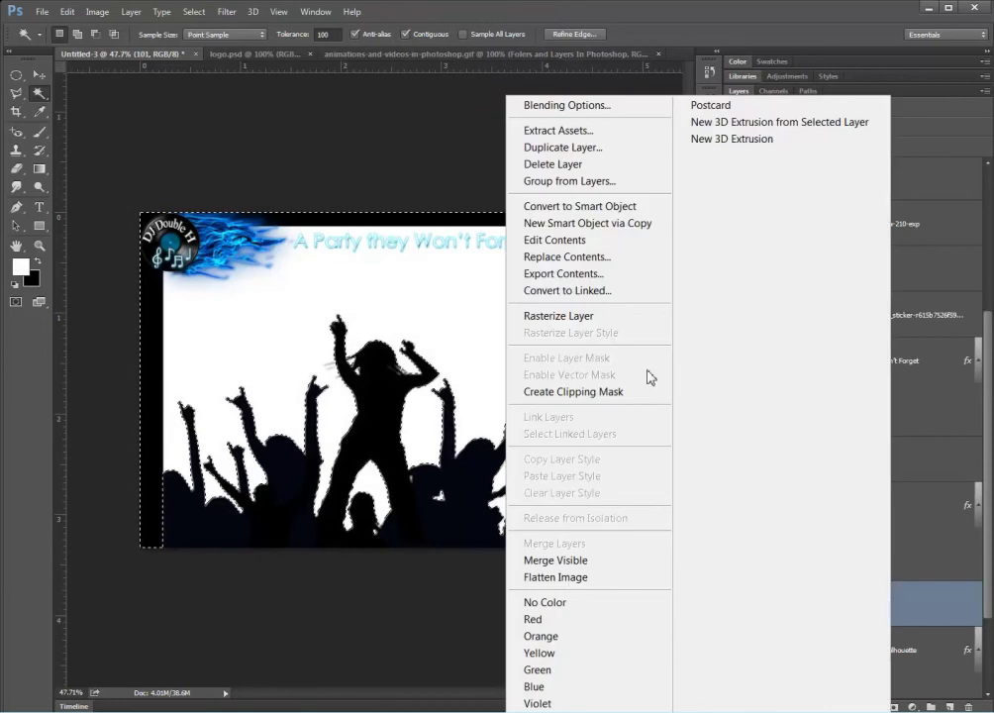
click(578, 316)
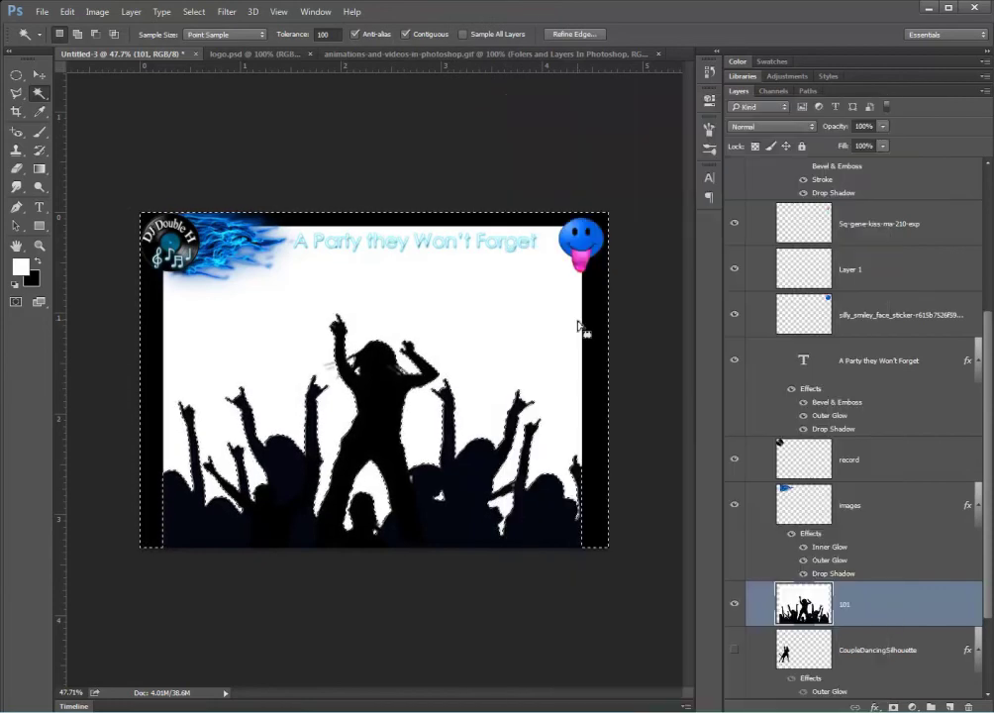
Delete the white background around the crowd on layer 101 and deselect
key(Delete)
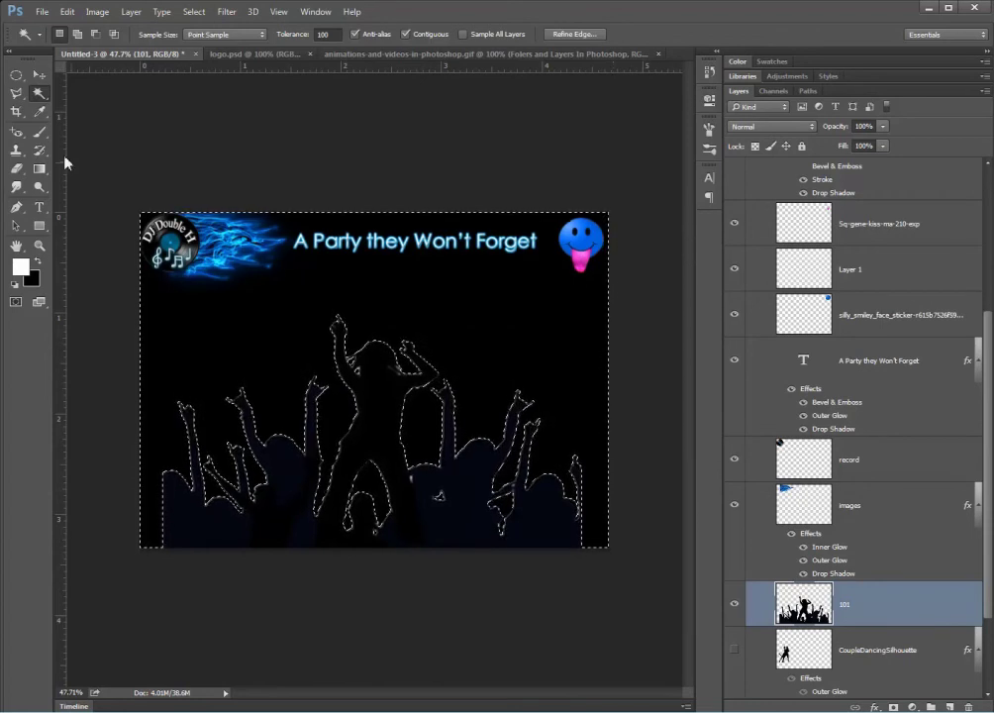
click(16, 76)
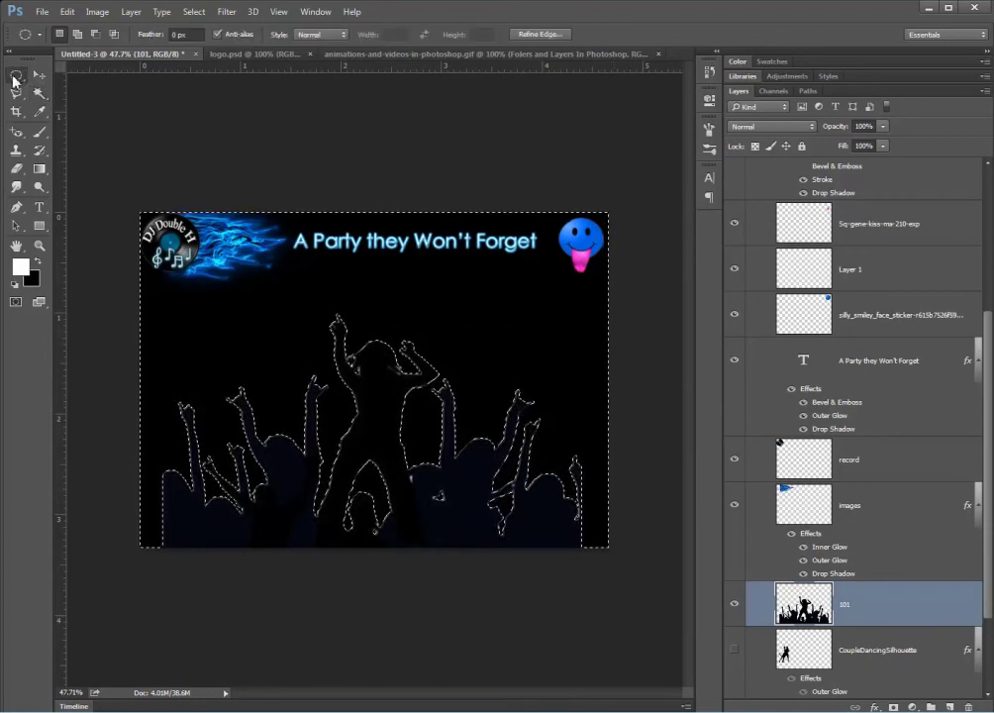
click(249, 164)
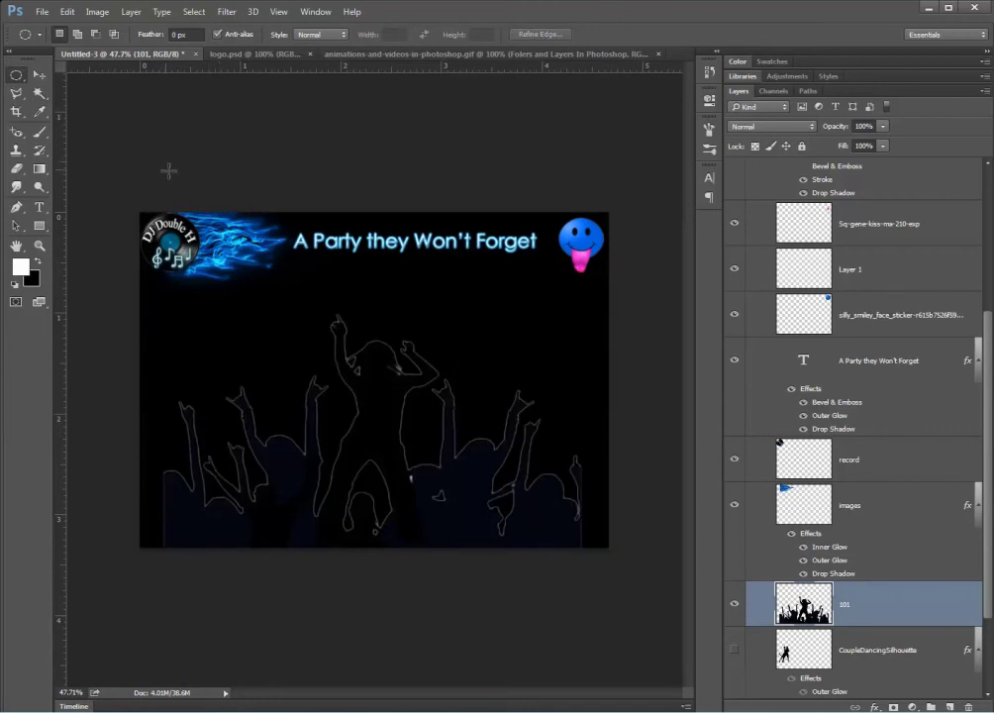
Widen the crowd on layer 101 to 104.16% and move it to X 703 px, Y 723 px, applying the transformation
click(37, 77)
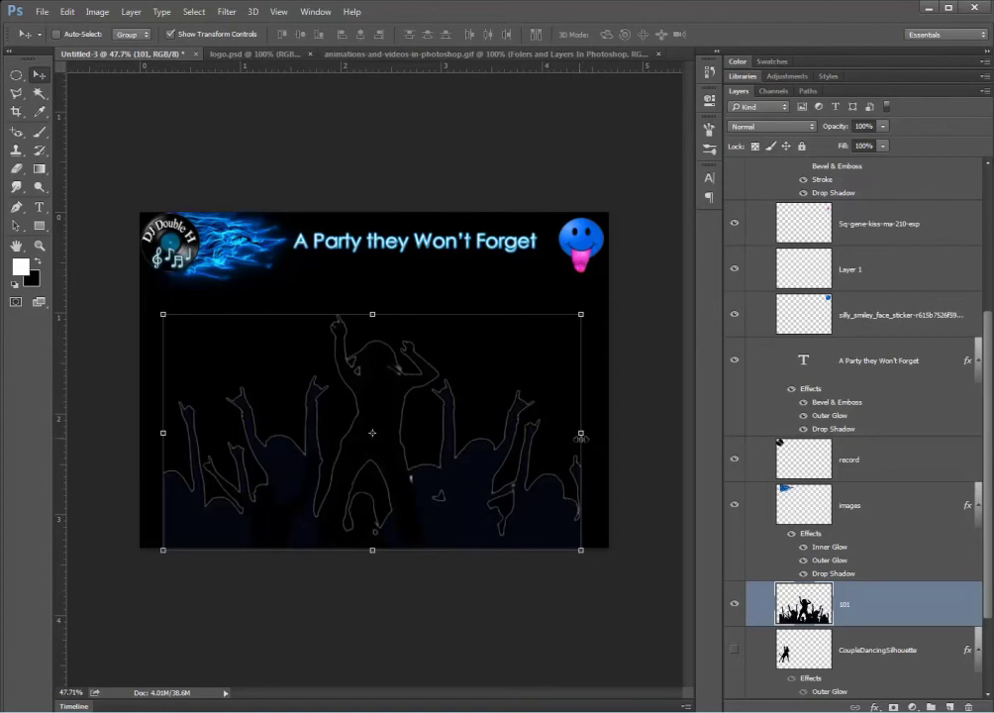
drag(581, 433, 609, 444)
mouse_move(166, 434)
mouse_down()
mouse_move(150, 434)
mouse_move(171, 433)
mouse_up()
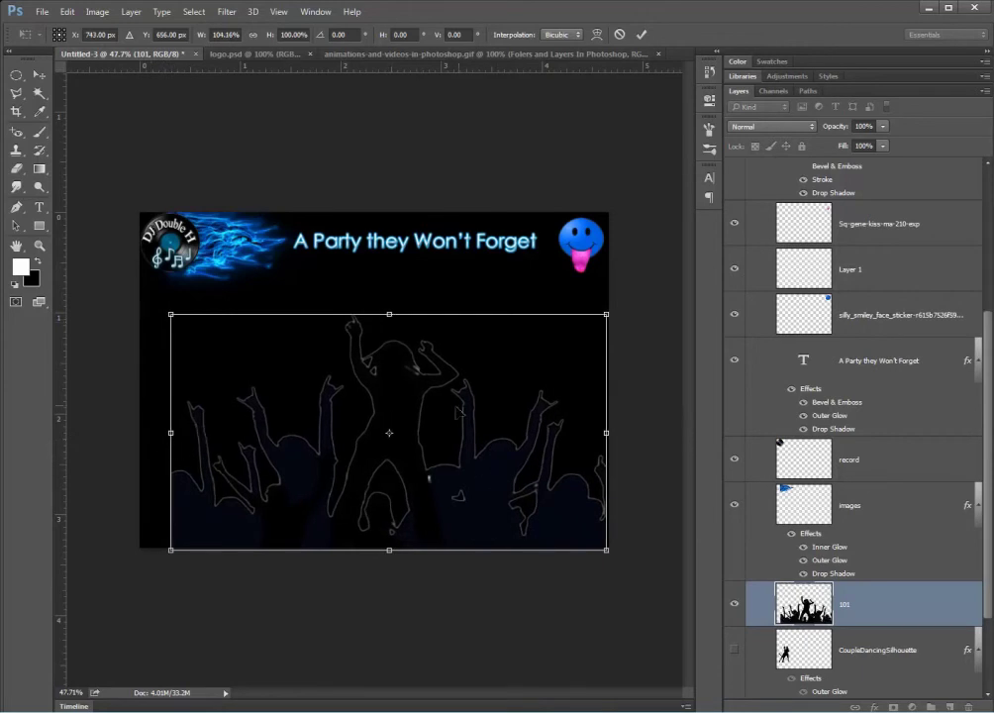
mouse_move(449, 432)
mouse_down()
mouse_move(445, 424)
mouse_move(438, 436)
mouse_up()
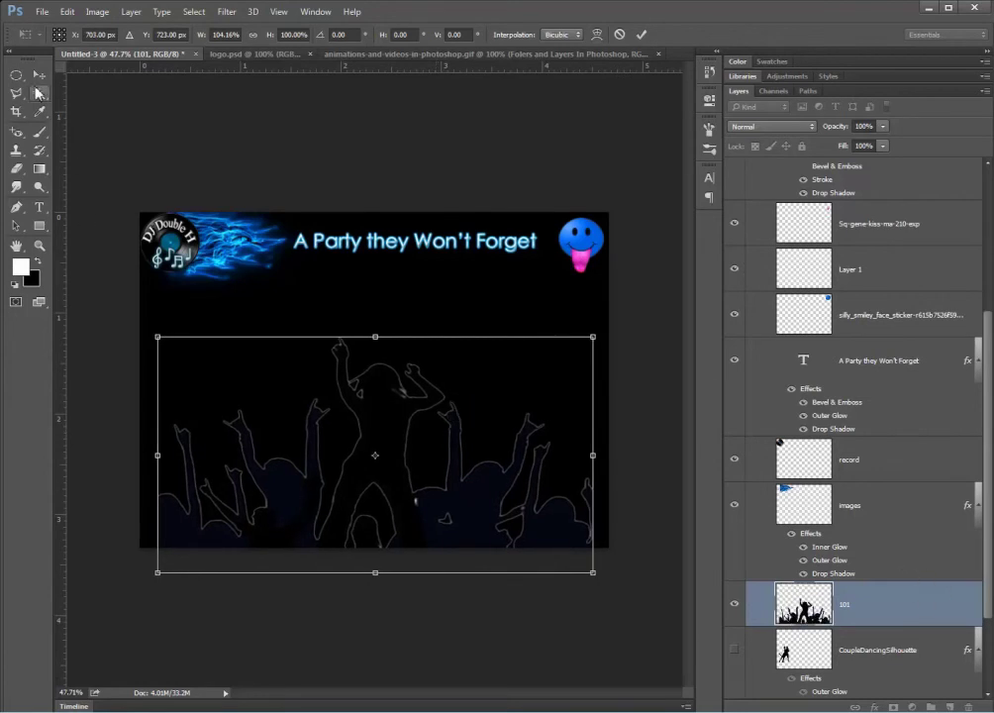
click(41, 82)
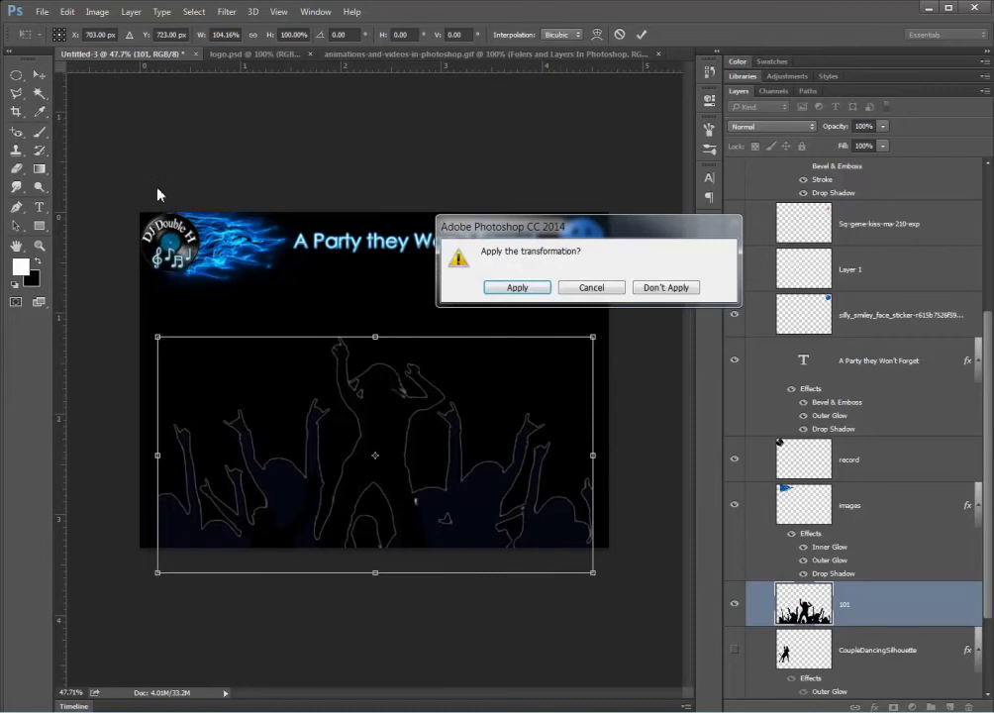
click(521, 289)
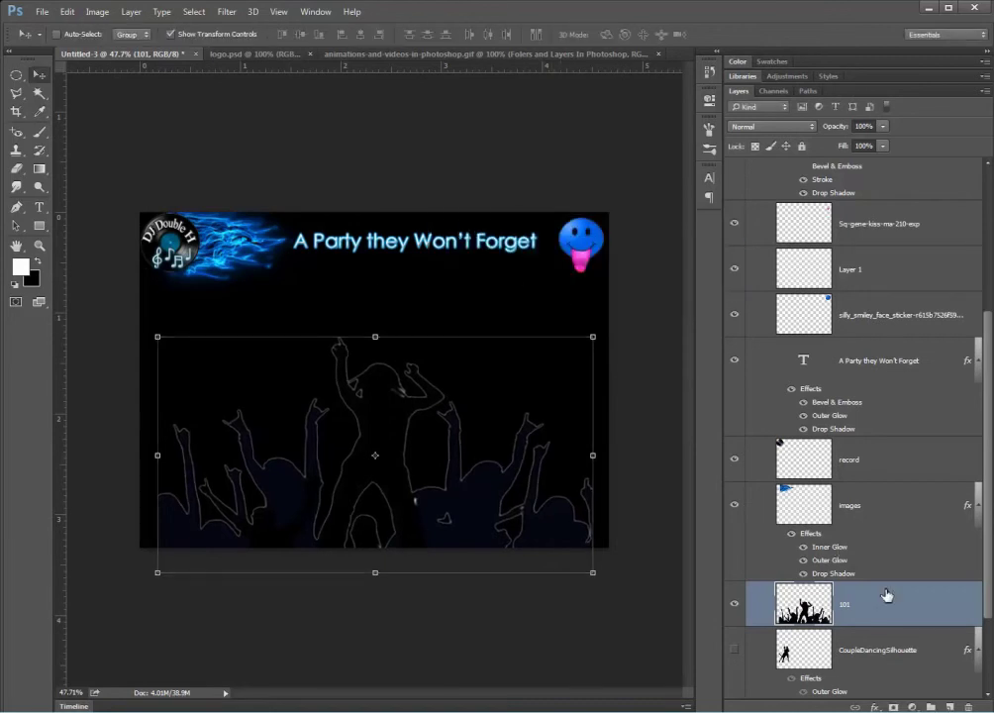
Add an Outer Glow to layer 101 in white ffffff with Spread 3% and a slightly larger Size
double_click(908, 611)
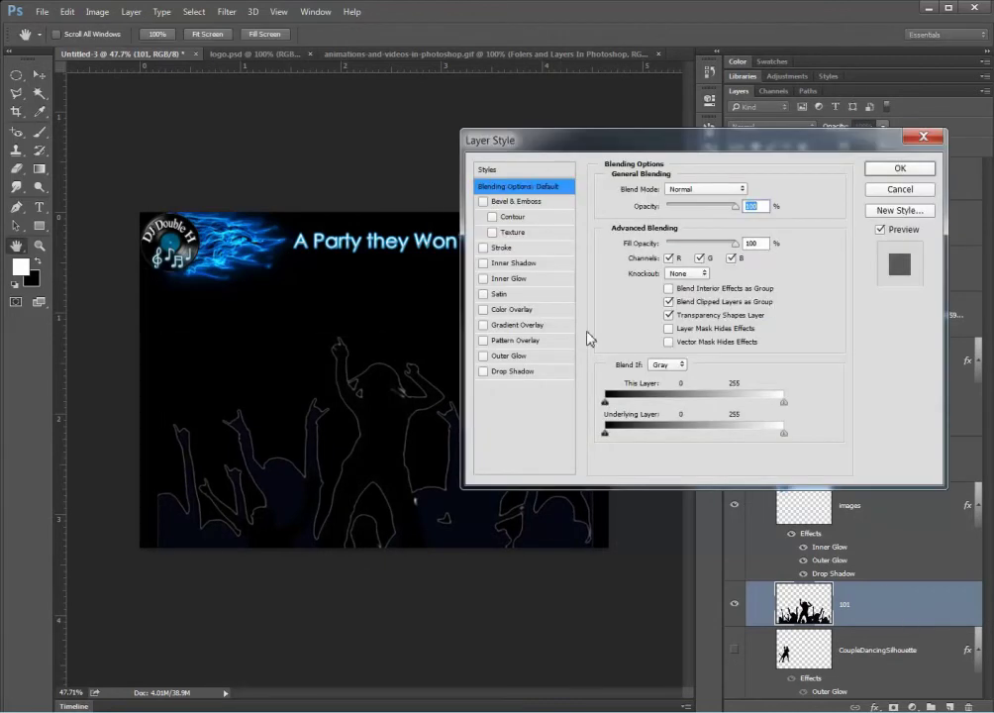
click(483, 357)
click(509, 359)
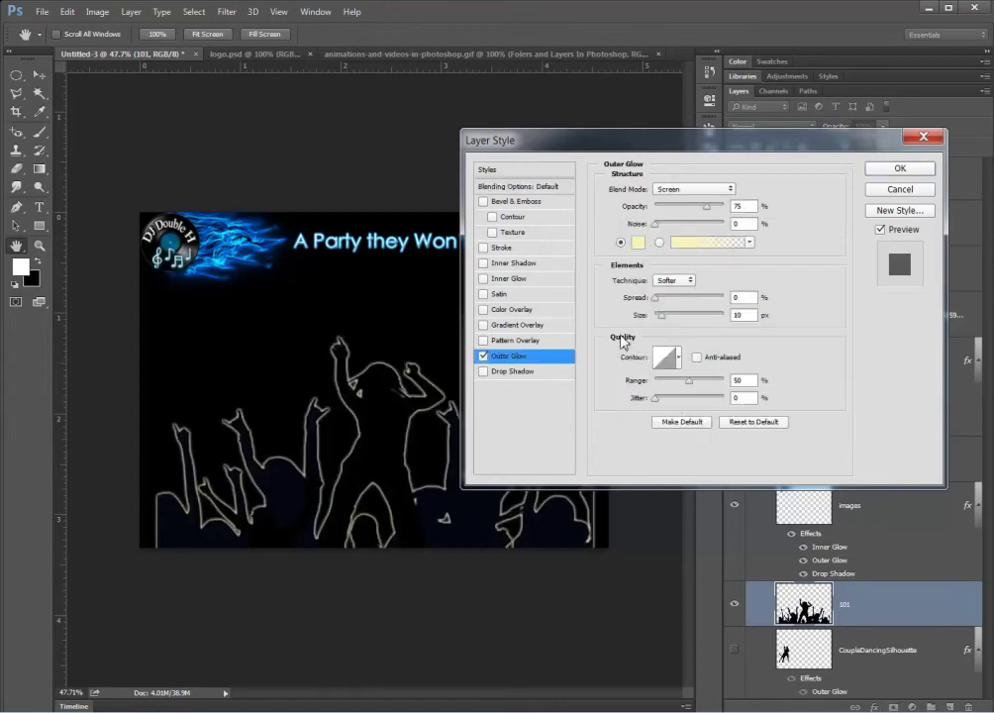
click(638, 242)
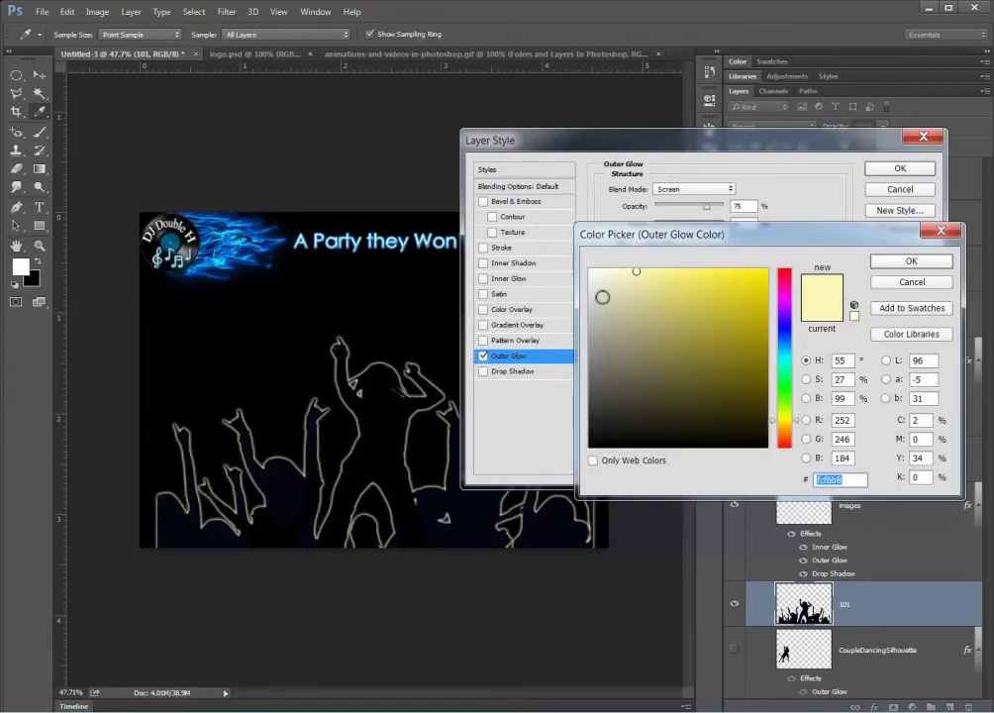
text(ffffff)
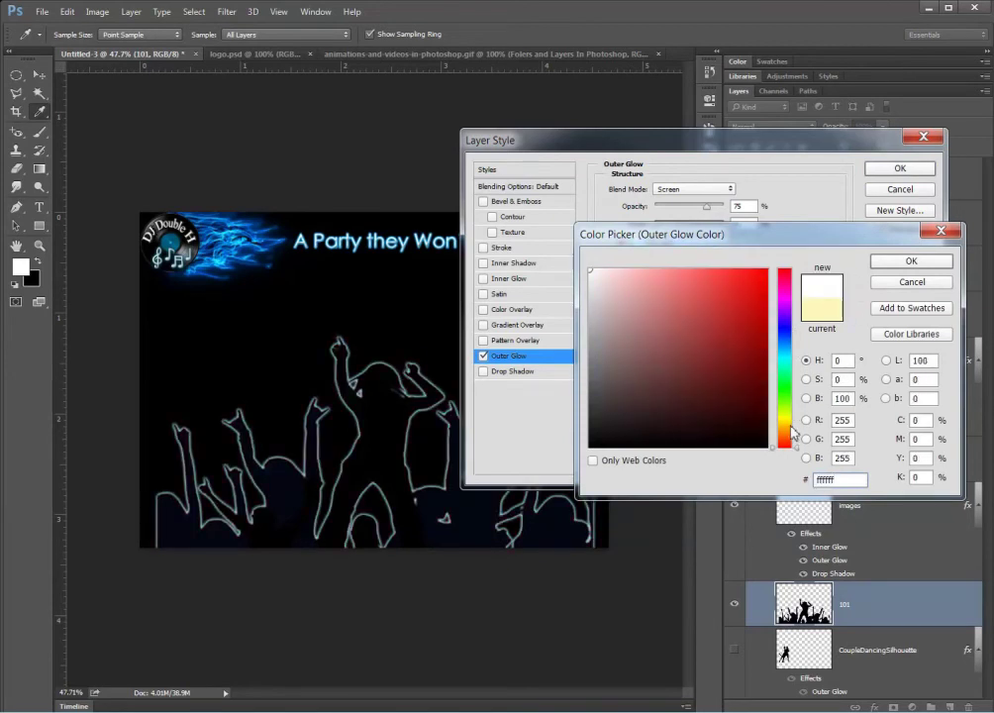
click(910, 263)
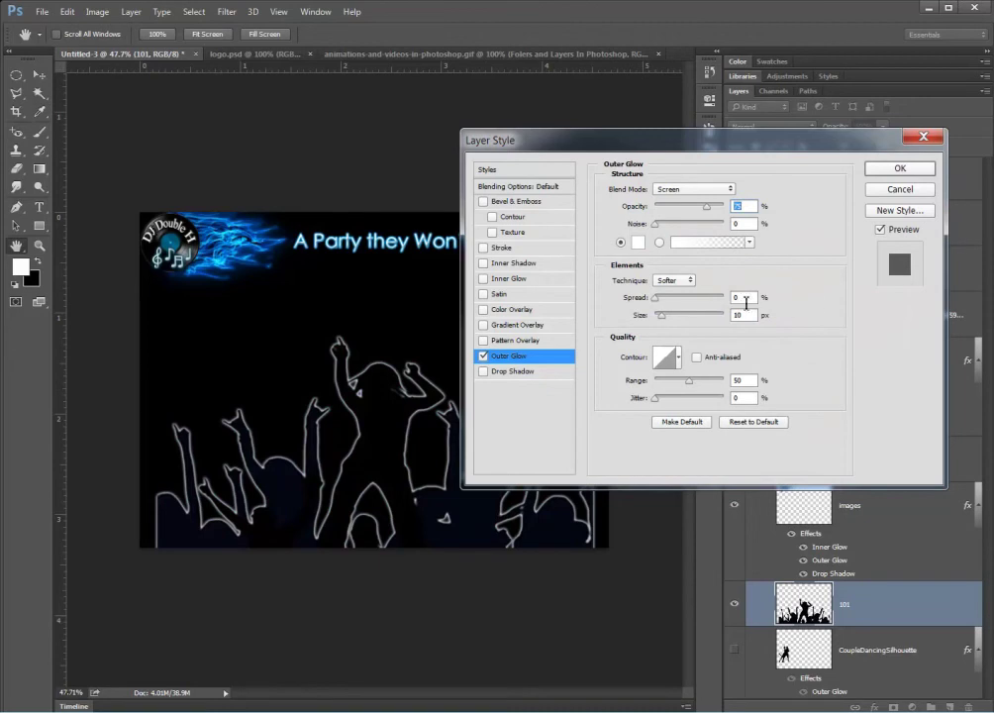
drag(657, 306, 663, 330)
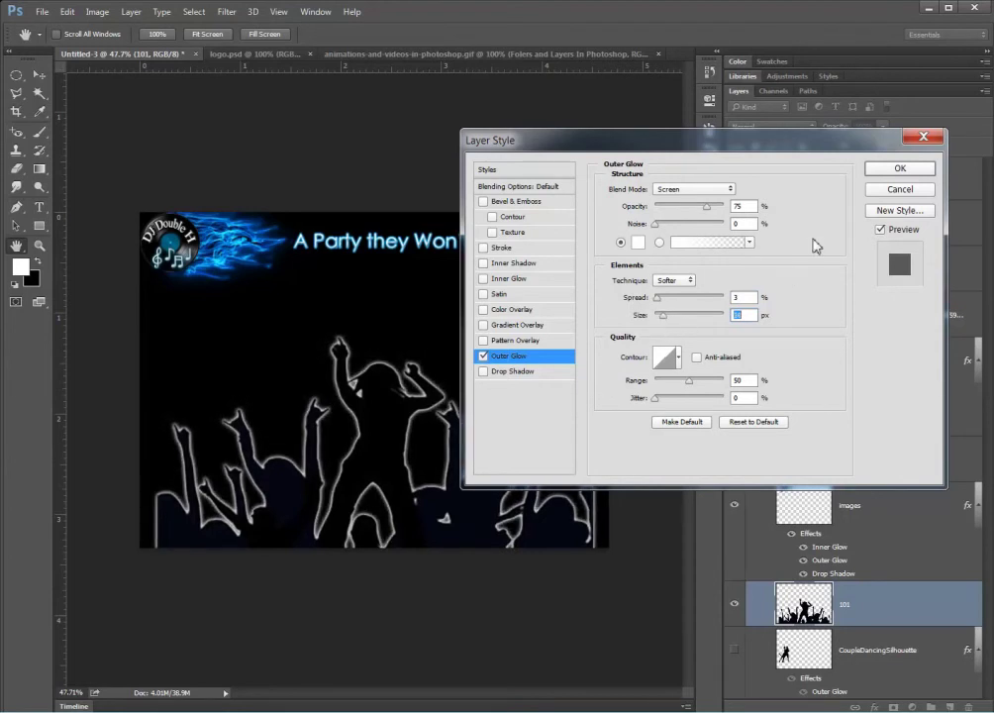
click(901, 170)
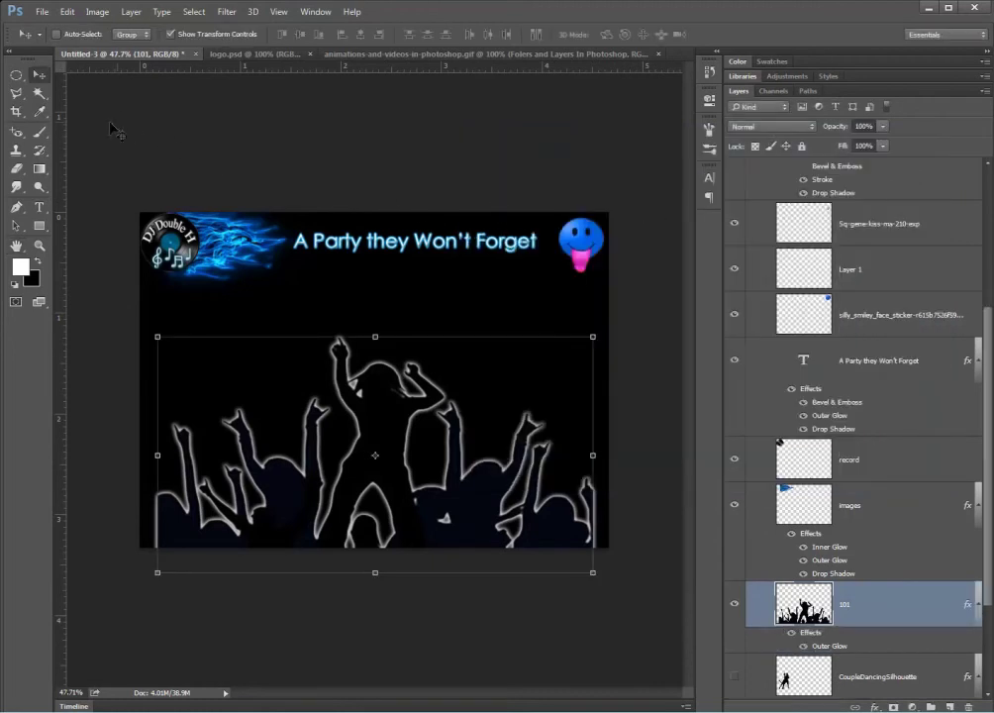
click(16, 75)
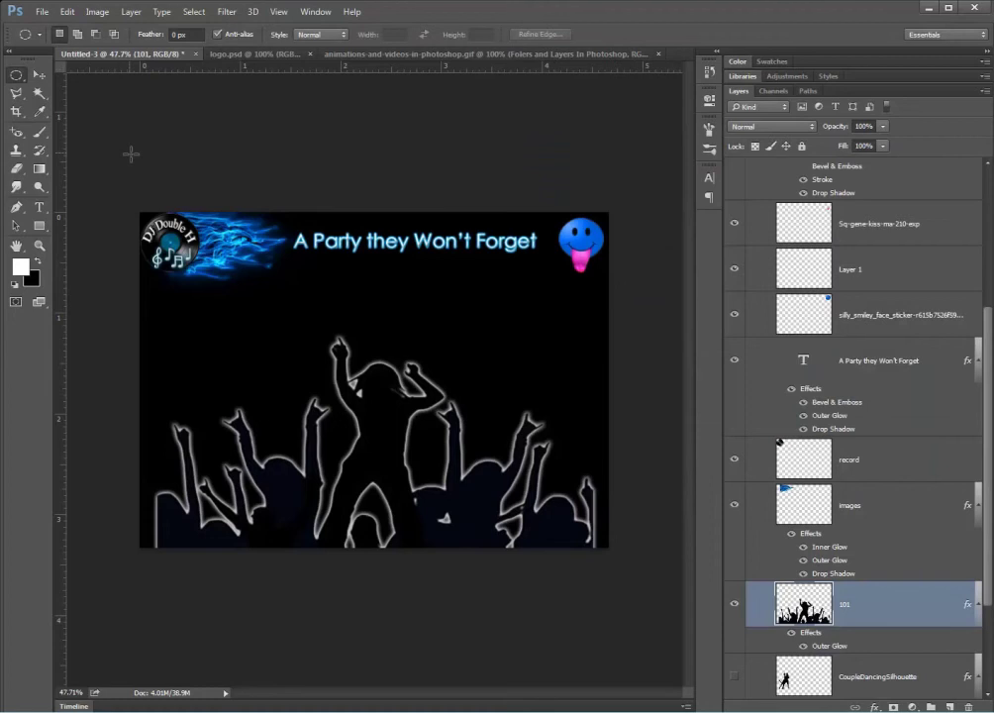
Lower the overall opacity of the crowd layer 101 to 23% and keep that layer selected
double_click(951, 606)
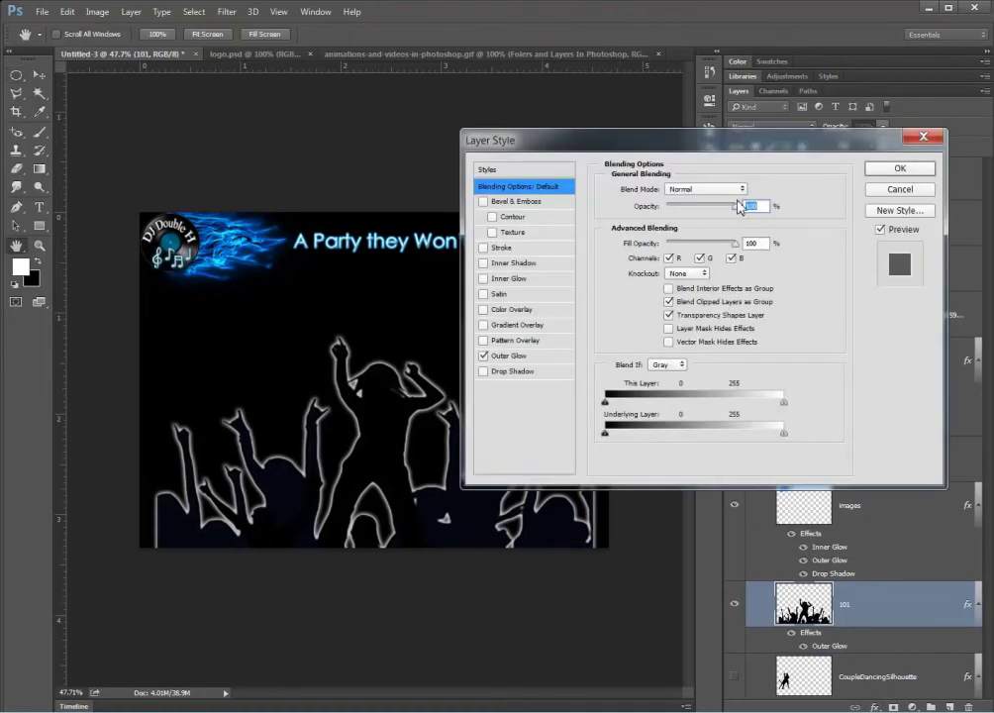
drag(738, 209, 732, 212)
drag(718, 220, 684, 232)
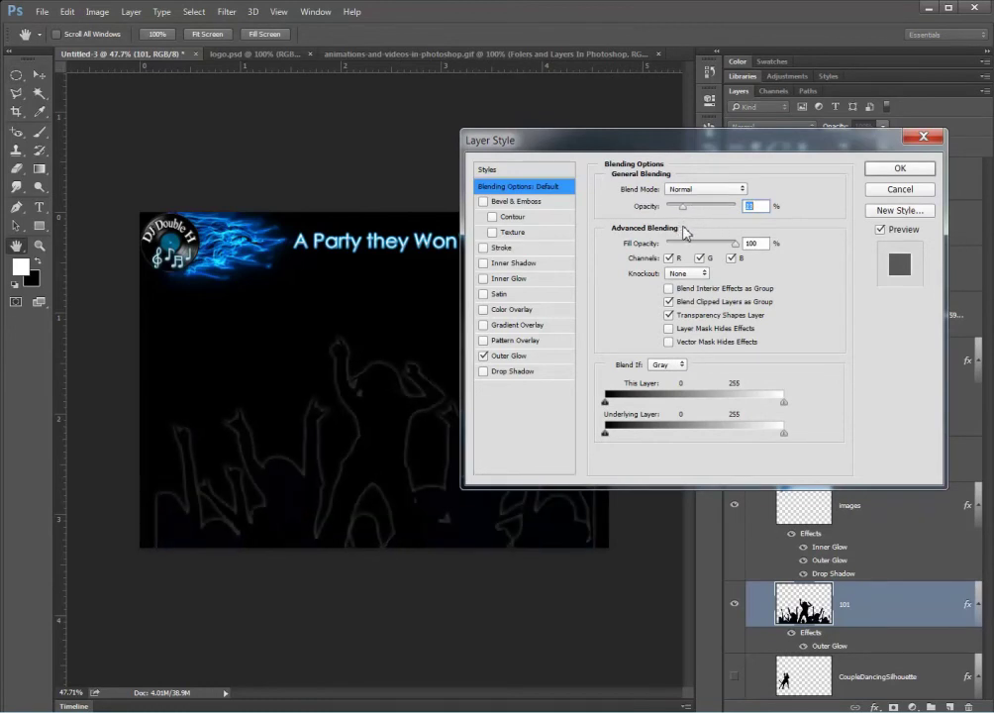
click(899, 169)
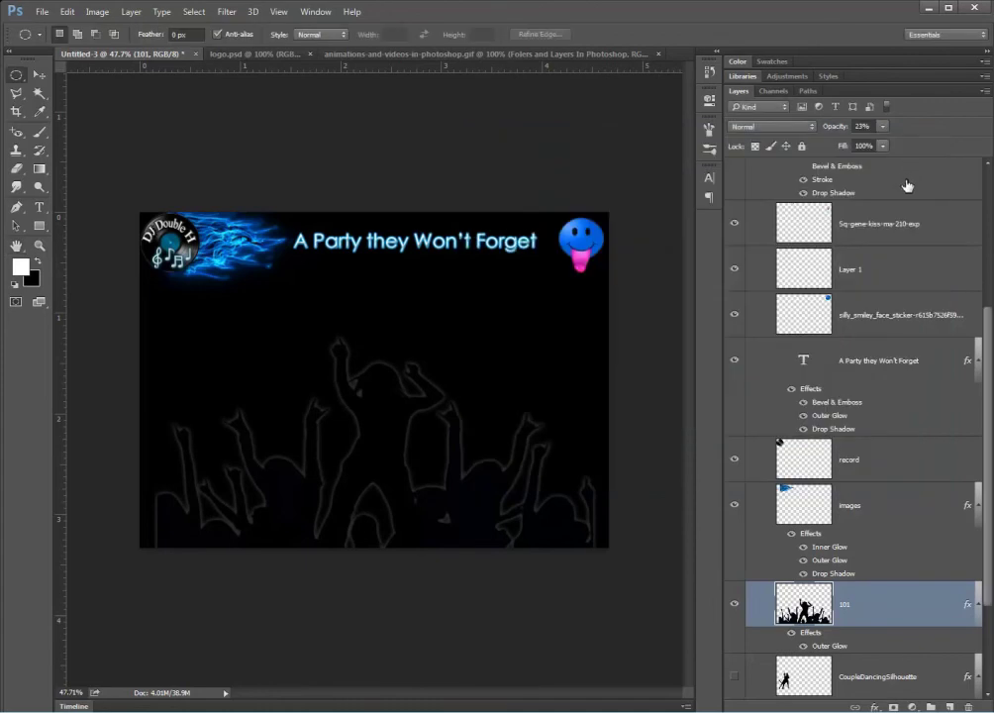
click(899, 375)
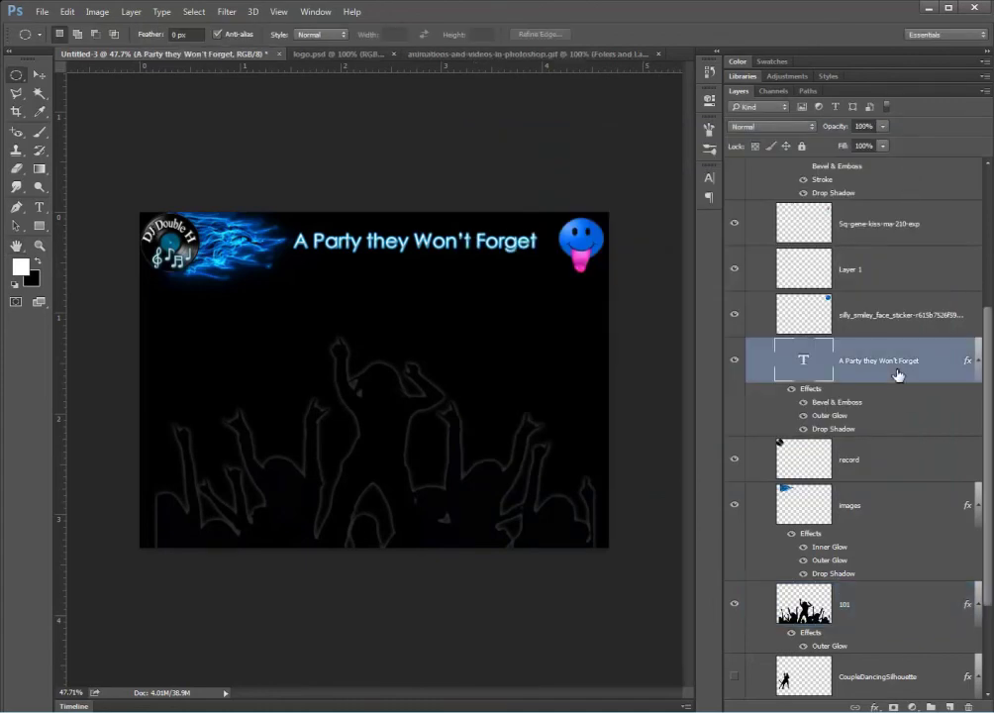
click(857, 611)
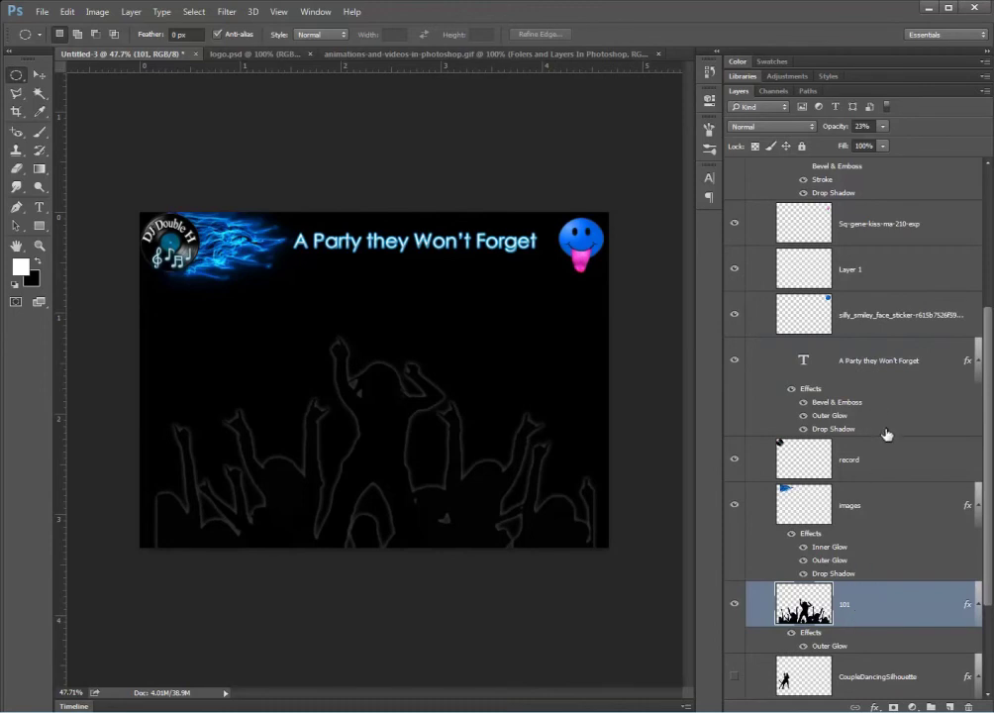
Show and expand the body group and move layer 101 from the Header group into it, above the Body text
scroll(886, 431, up, 3)
scroll(886, 426, up, 2)
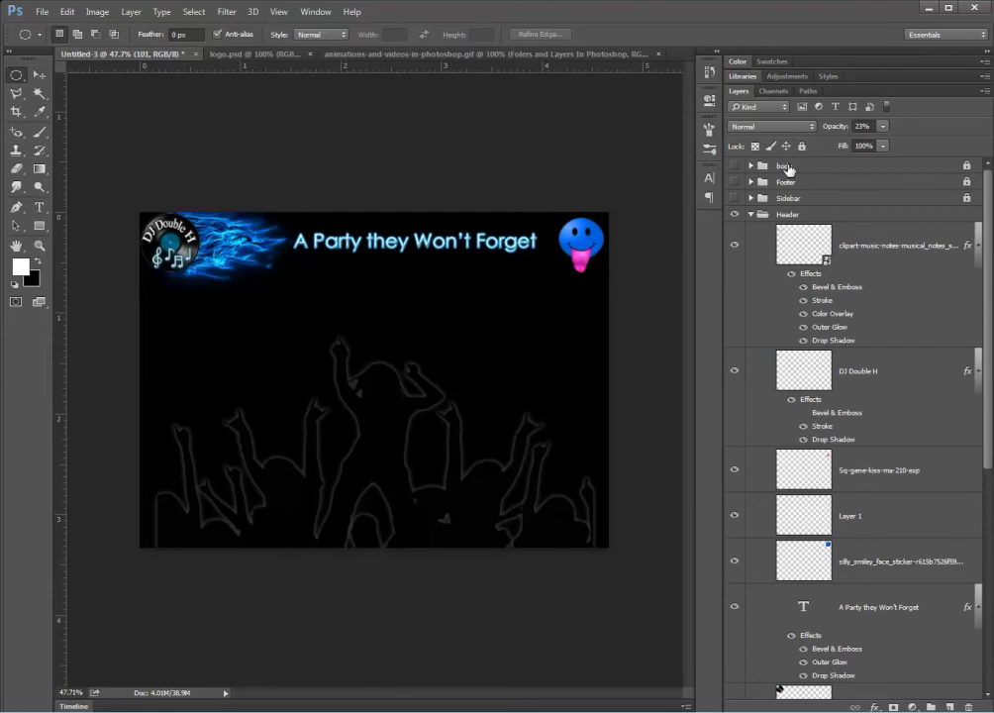
click(789, 168)
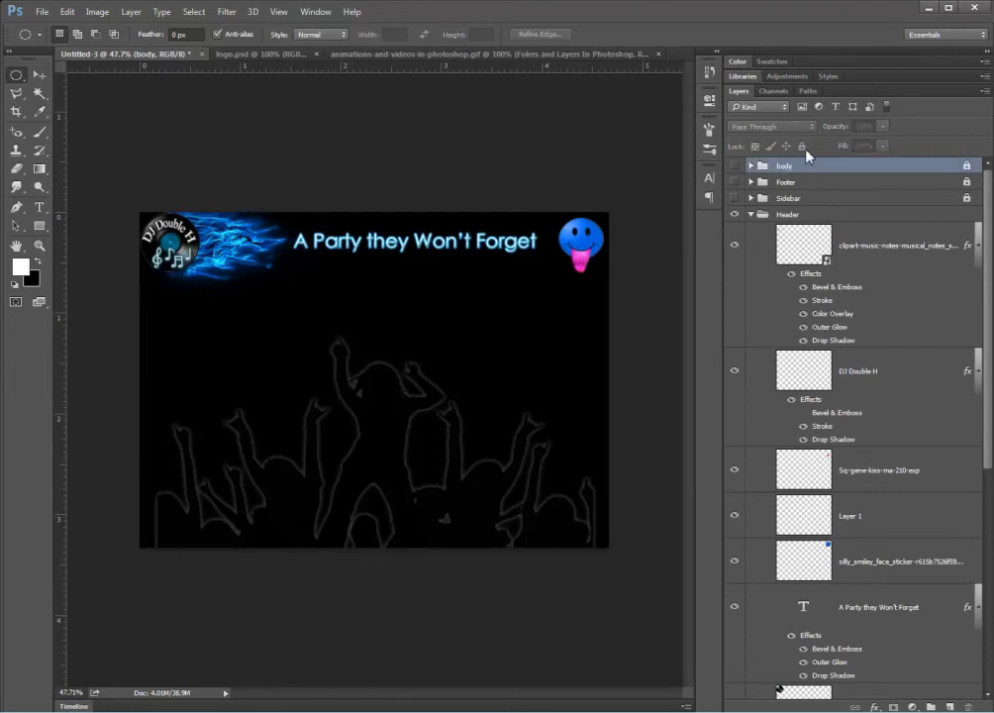
click(751, 166)
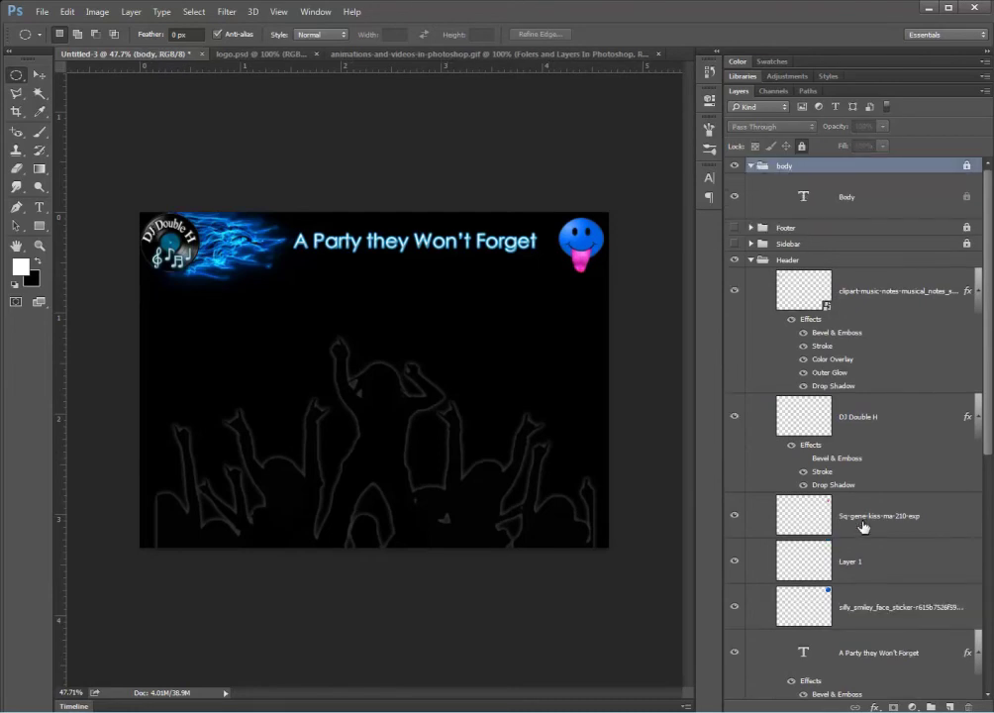
scroll(849, 485, down, 5)
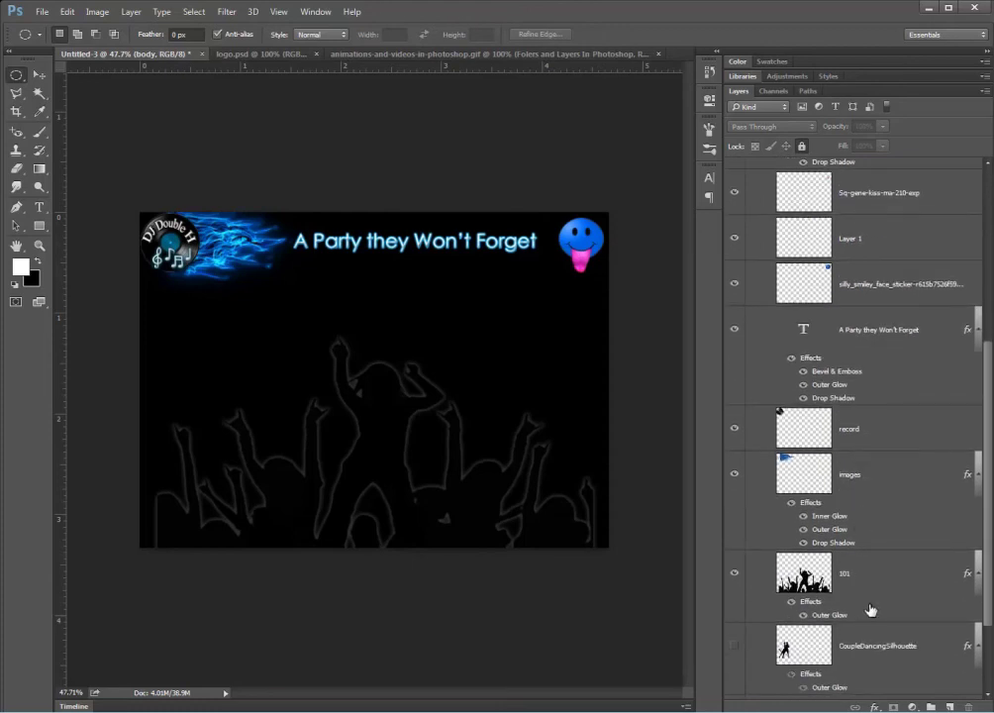
click(858, 583)
drag(857, 583, 865, 179)
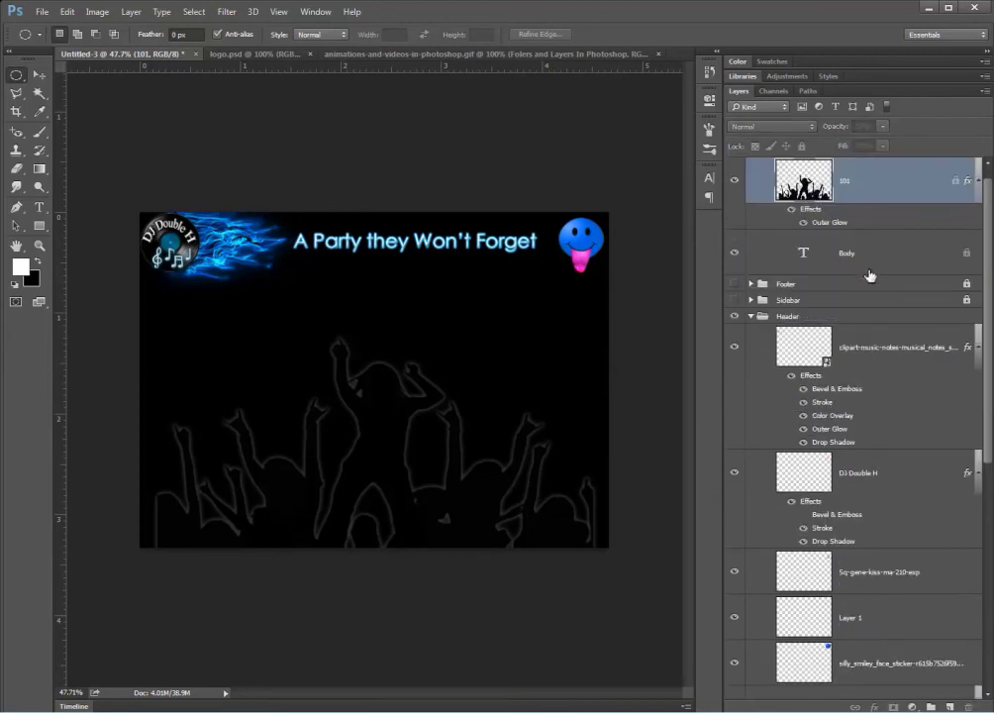
scroll(870, 277, up, 1)
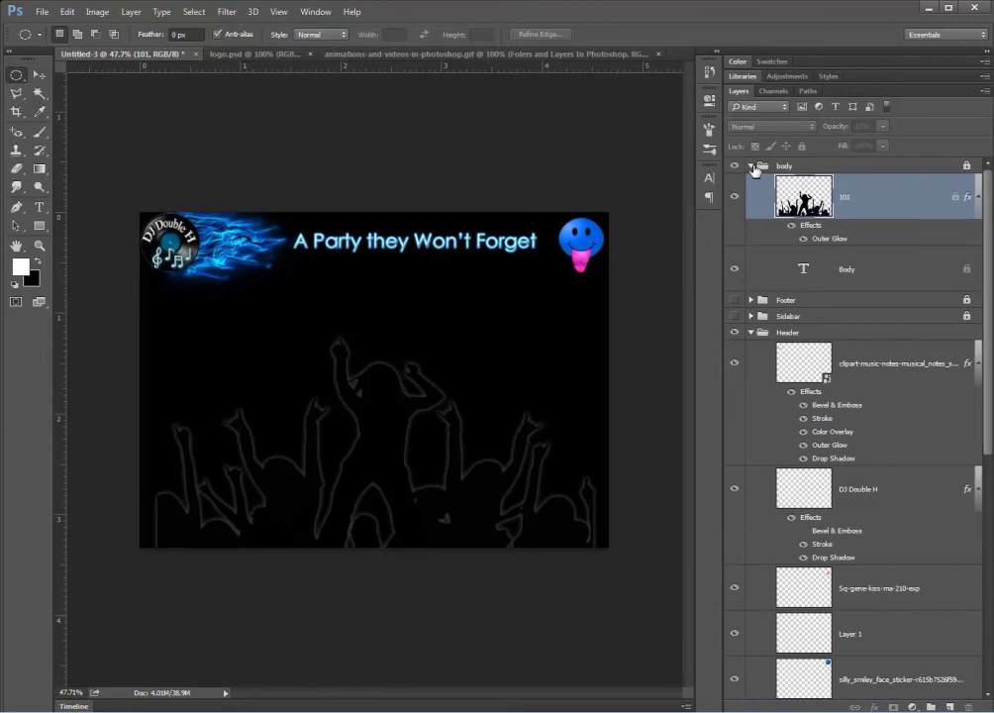
Collapse the body and Header groups and toggle each one's visibility to check what it contains on the page
click(751, 165)
click(736, 167)
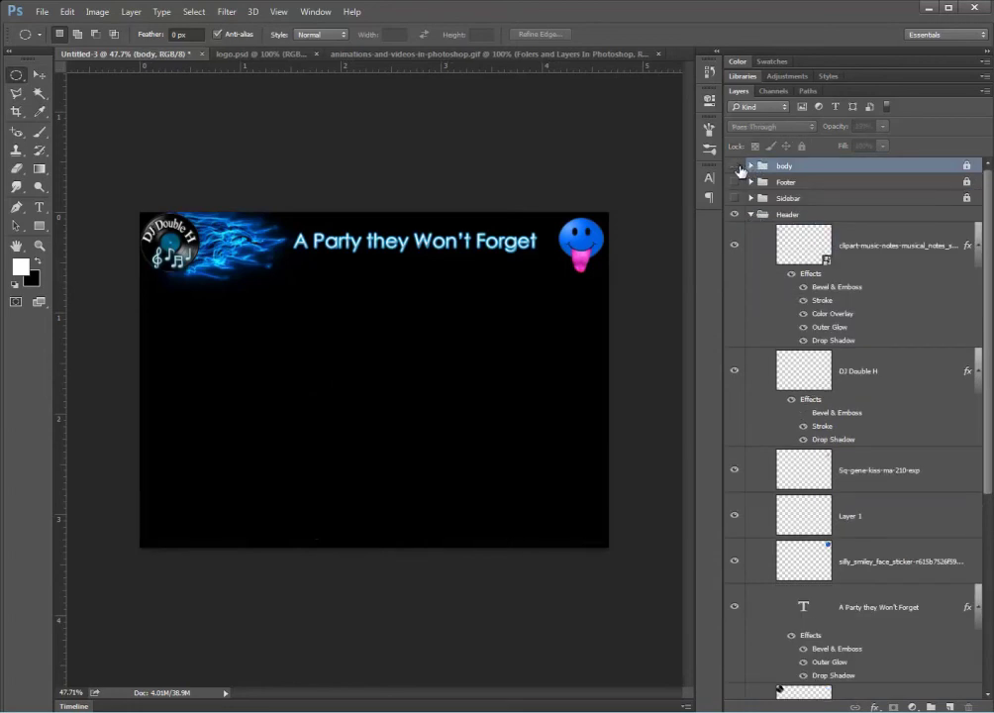
click(736, 167)
click(750, 214)
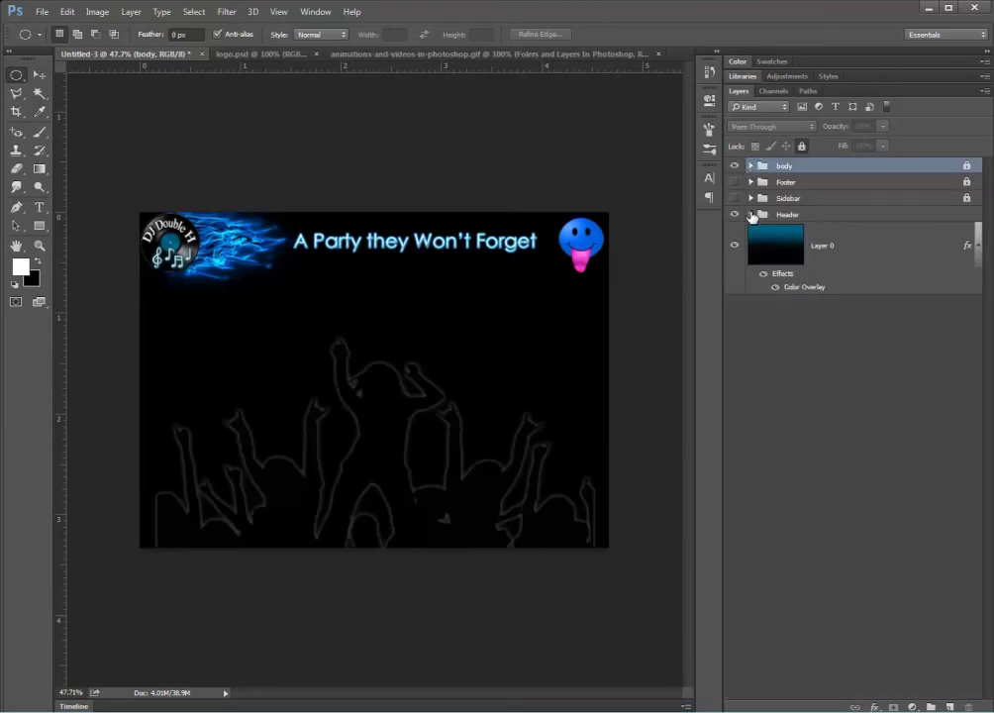
click(736, 215)
click(736, 215)
click(735, 167)
click(736, 166)
Show and expand the Sidebar group and select its Sidebar text layer
click(751, 199)
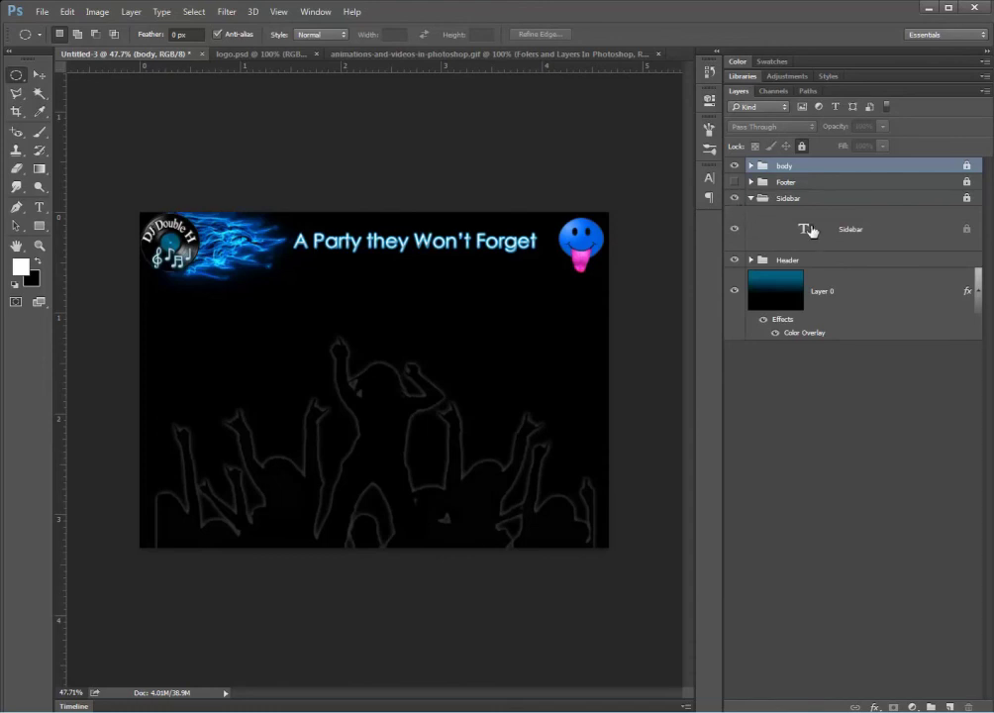
click(810, 229)
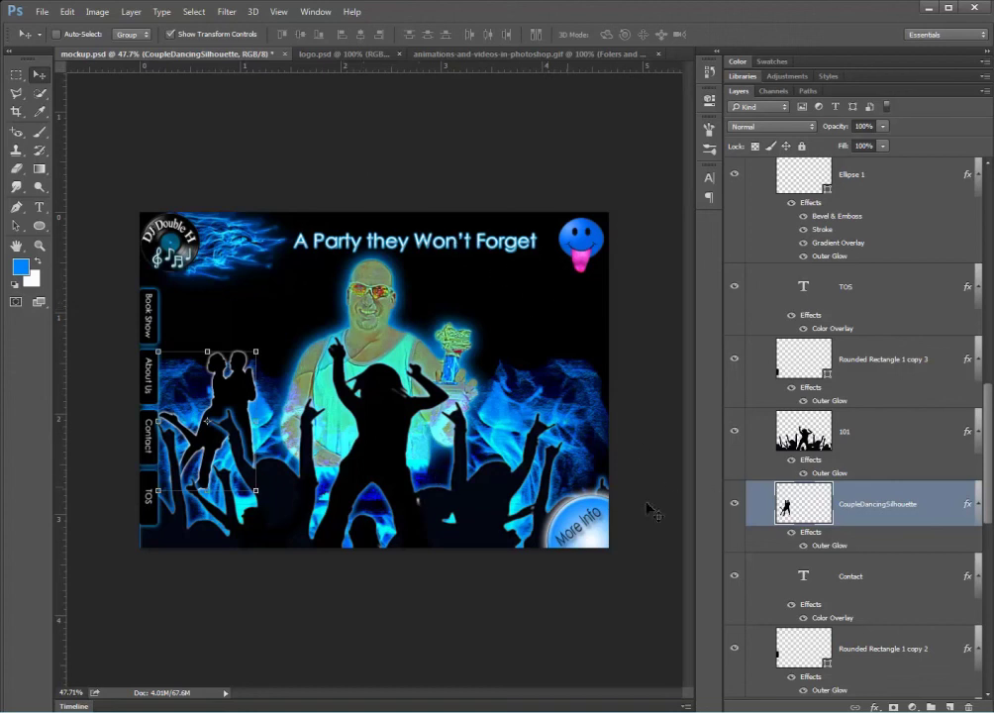
Examine the finished mockup.psd by toggling the 101 crowd layer off and on and selecting layers 101 and Rounded Rectangle 1 copy 3
click(735, 433)
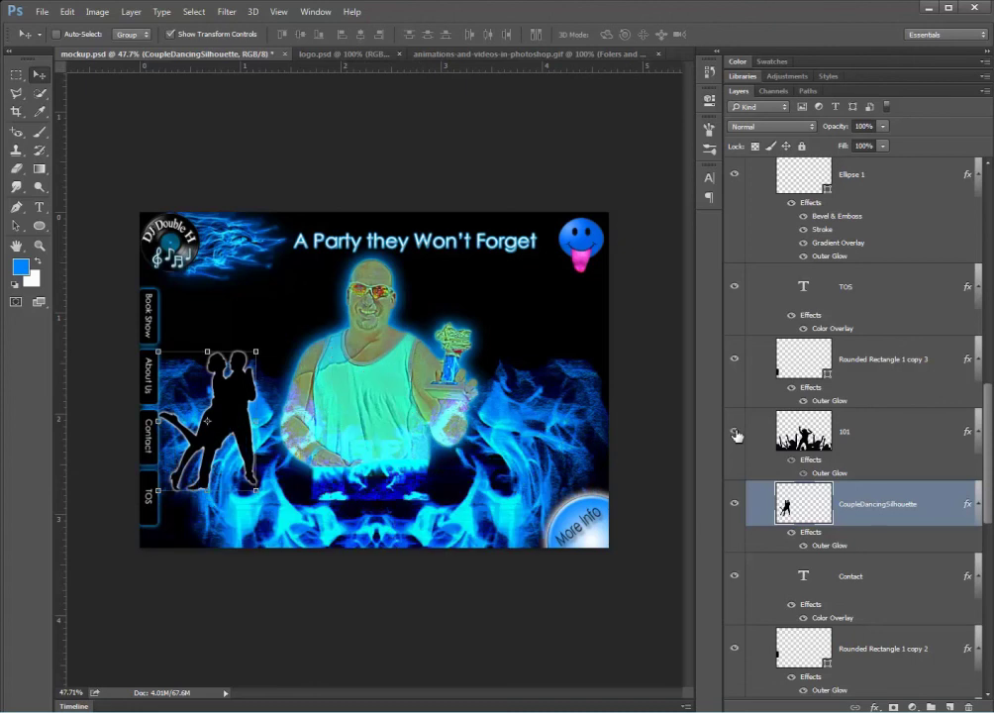
click(735, 432)
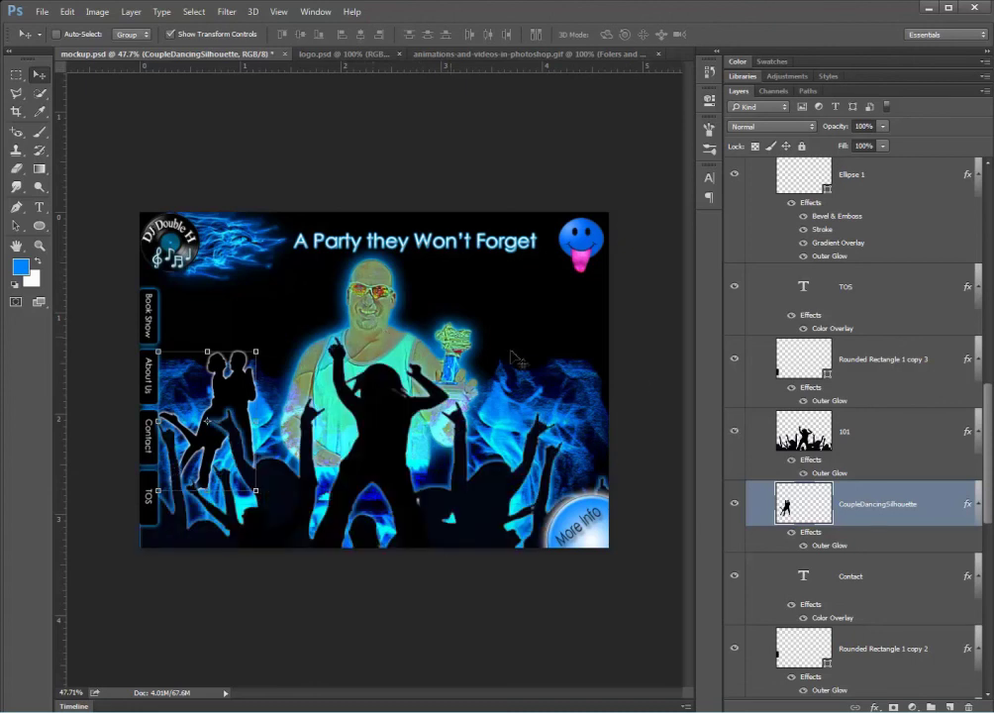
click(870, 441)
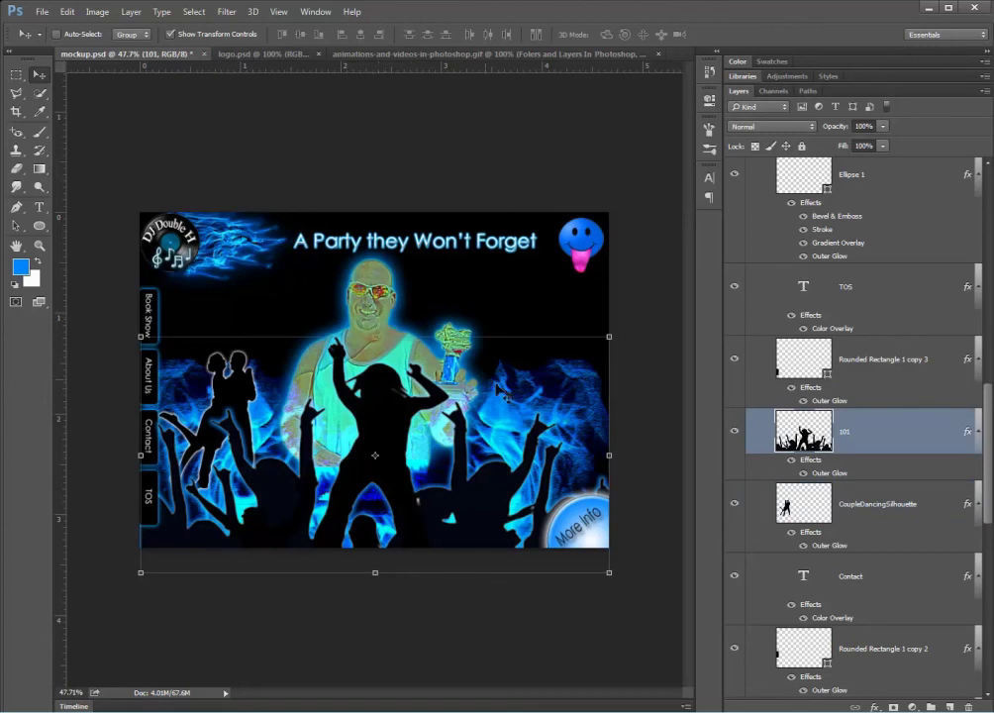
click(887, 373)
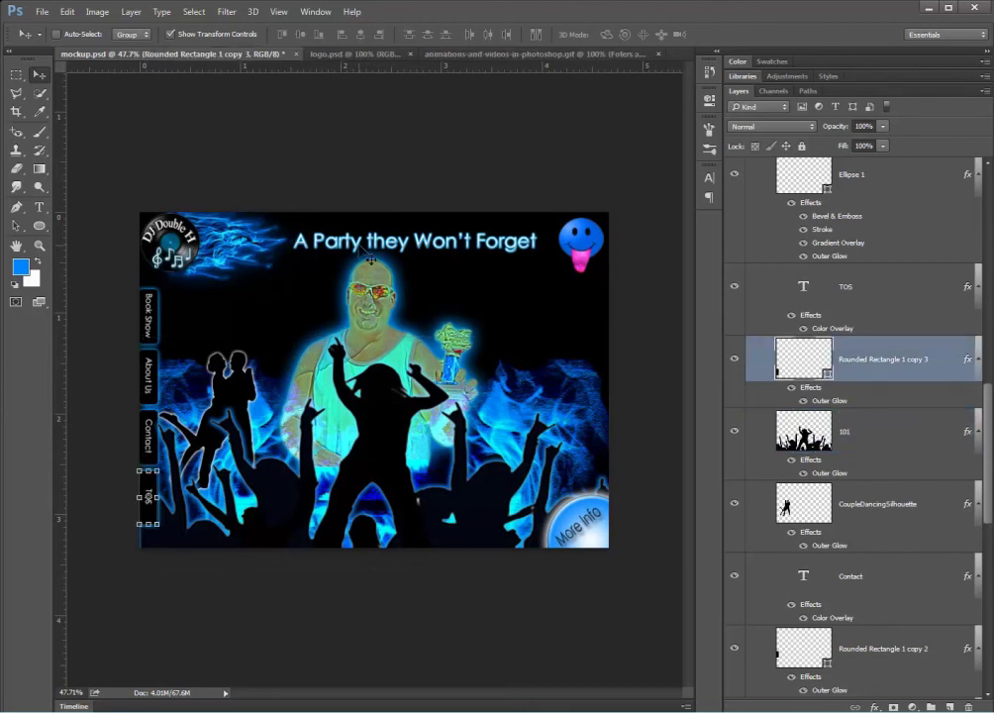
Collapse the body group's layers and switch to the Rectangular Marquee tool to hide the transform controls
click(841, 315)
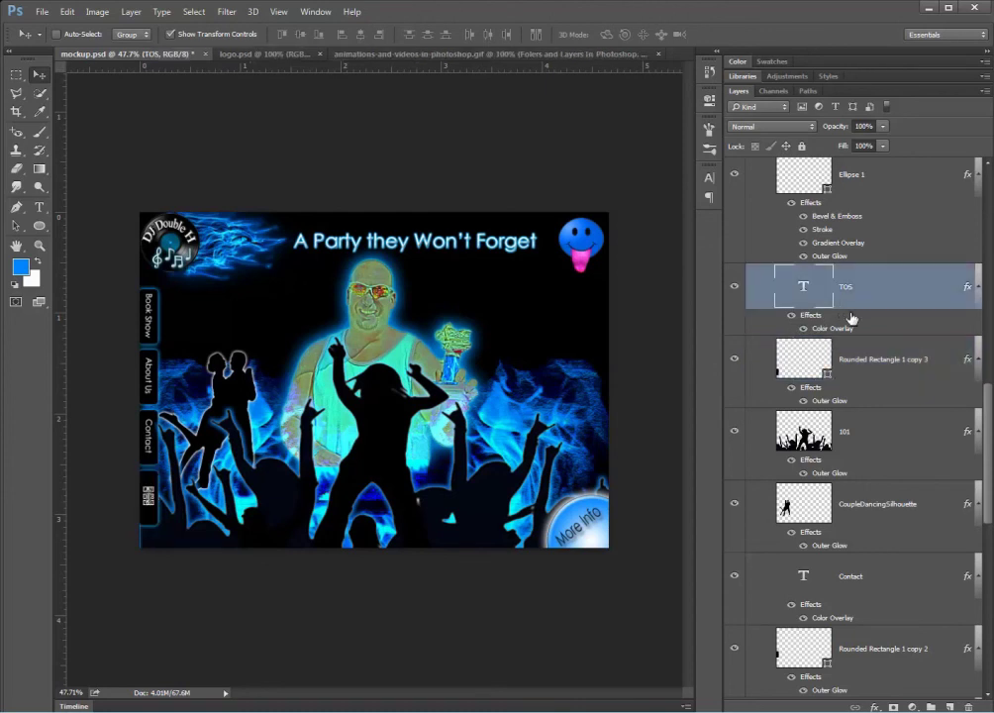
scroll(847, 317, up, 1)
scroll(793, 322, up, 2)
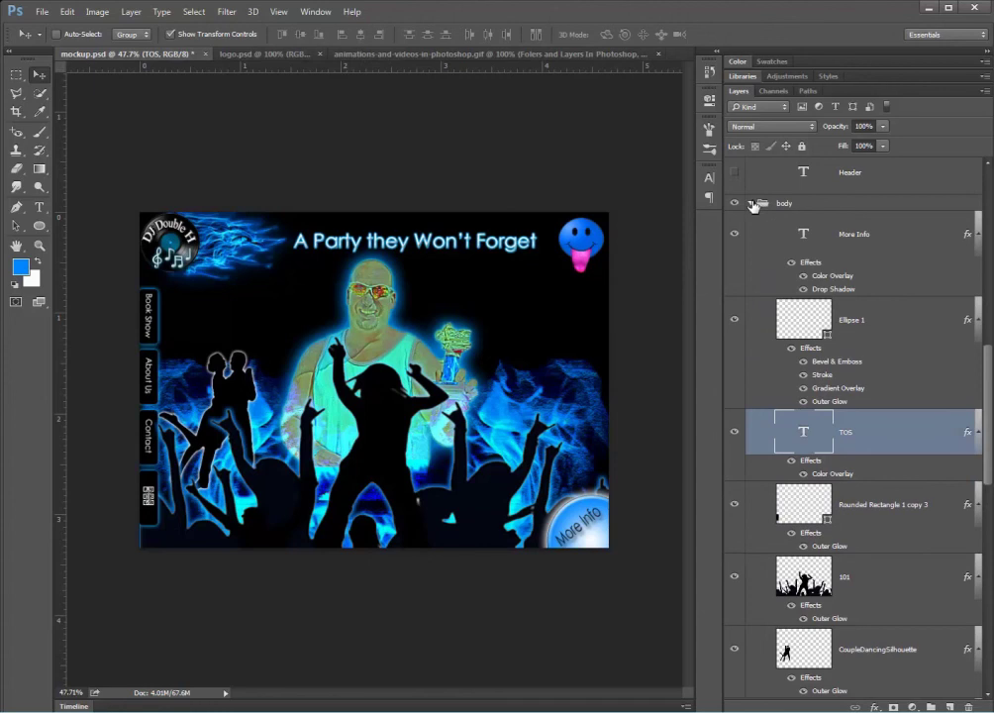
click(754, 203)
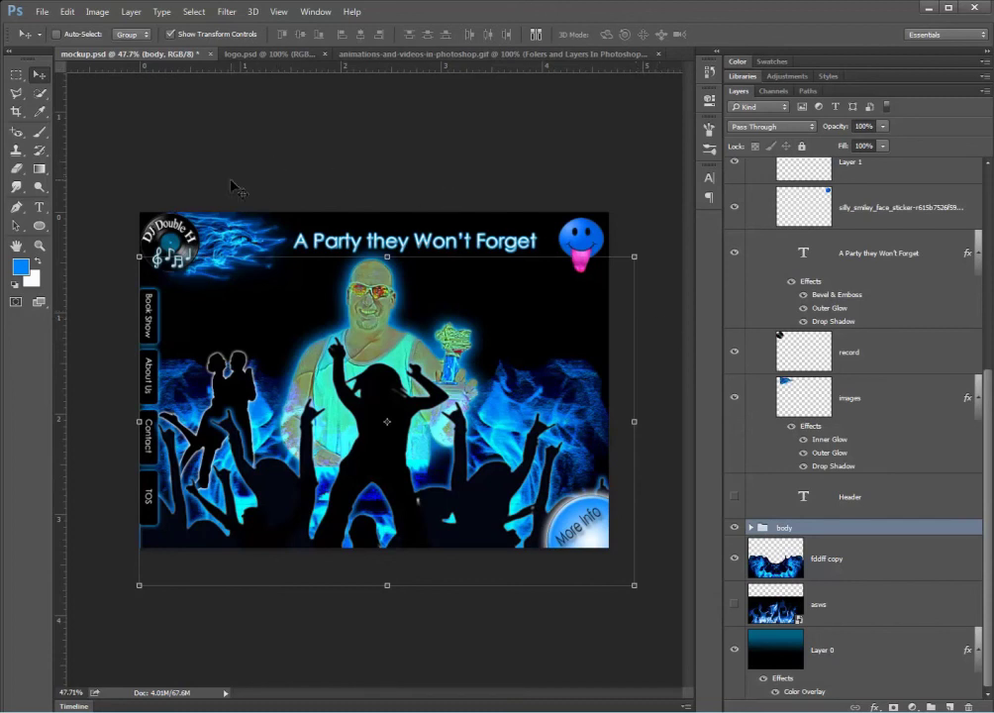
click(16, 74)
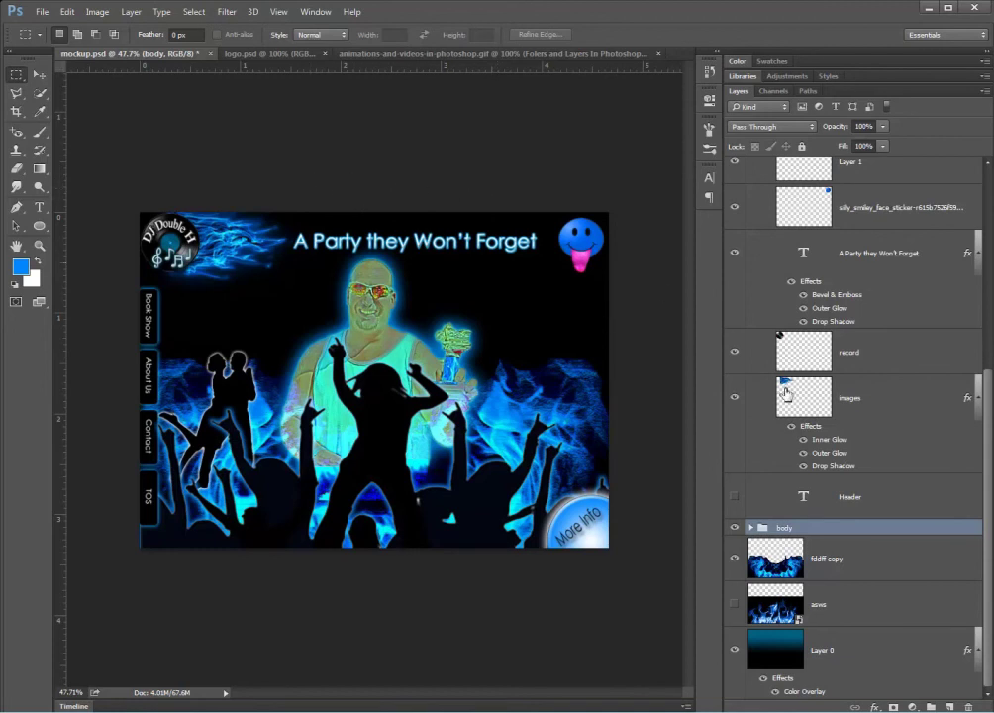
Collapse the Header group and make the hidden Footer and Sidebar groups visible
click(830, 285)
scroll(837, 295, up, 3)
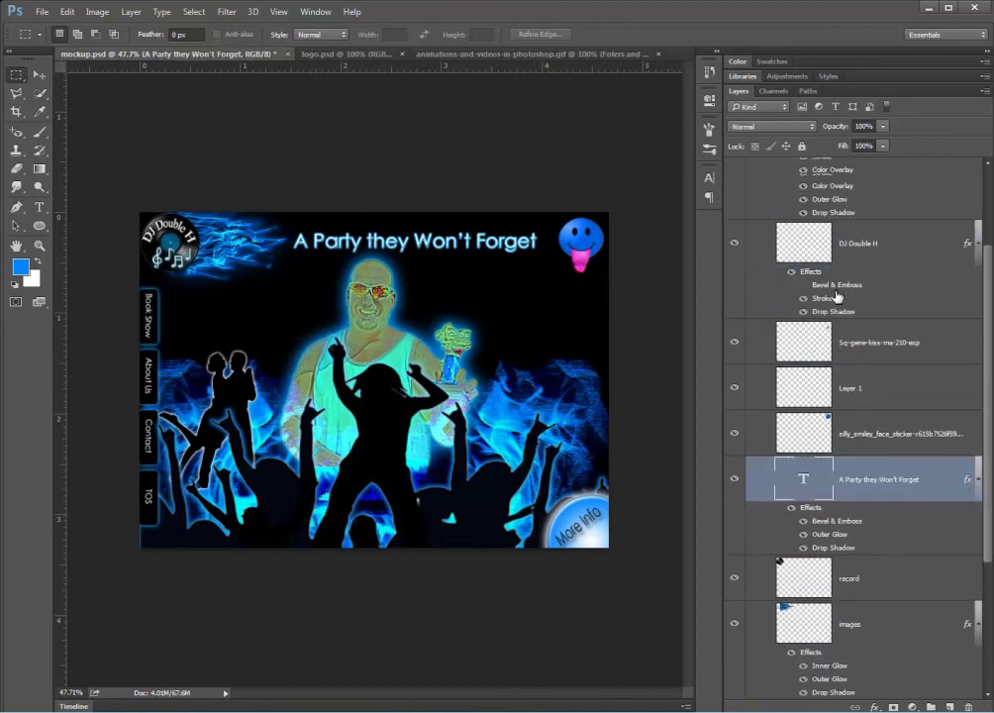
scroll(836, 295, up, 3)
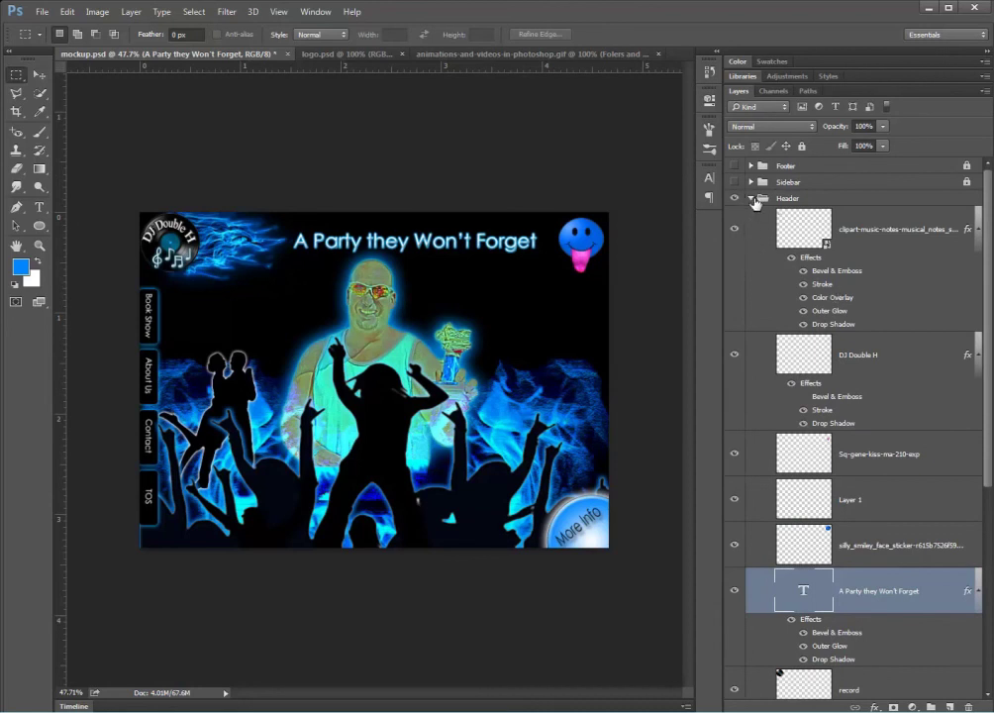
click(753, 199)
click(735, 168)
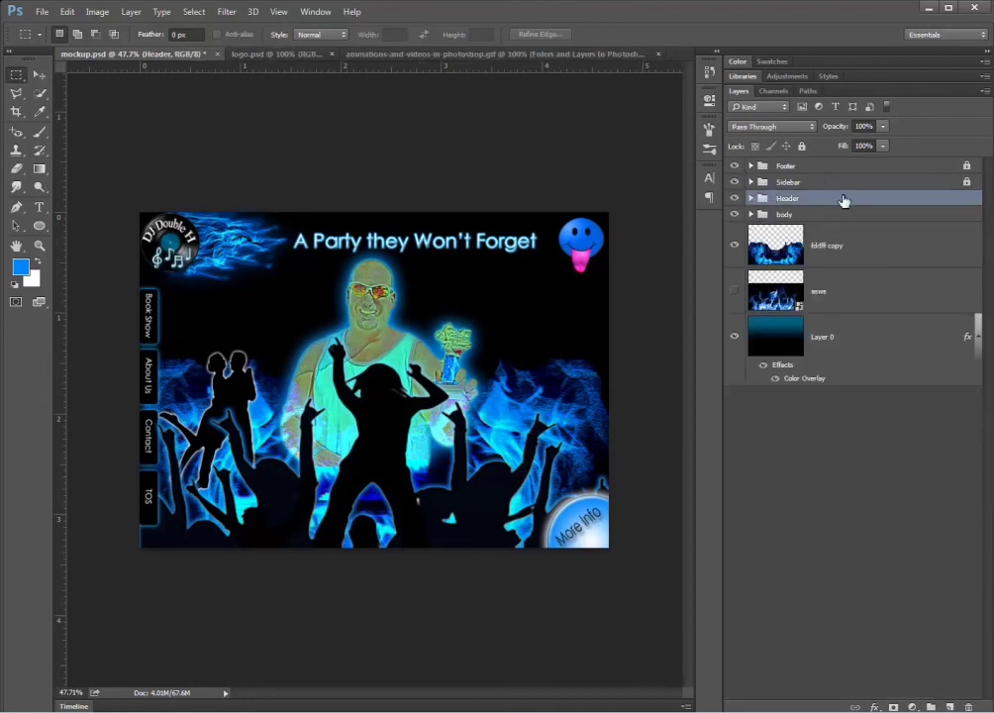